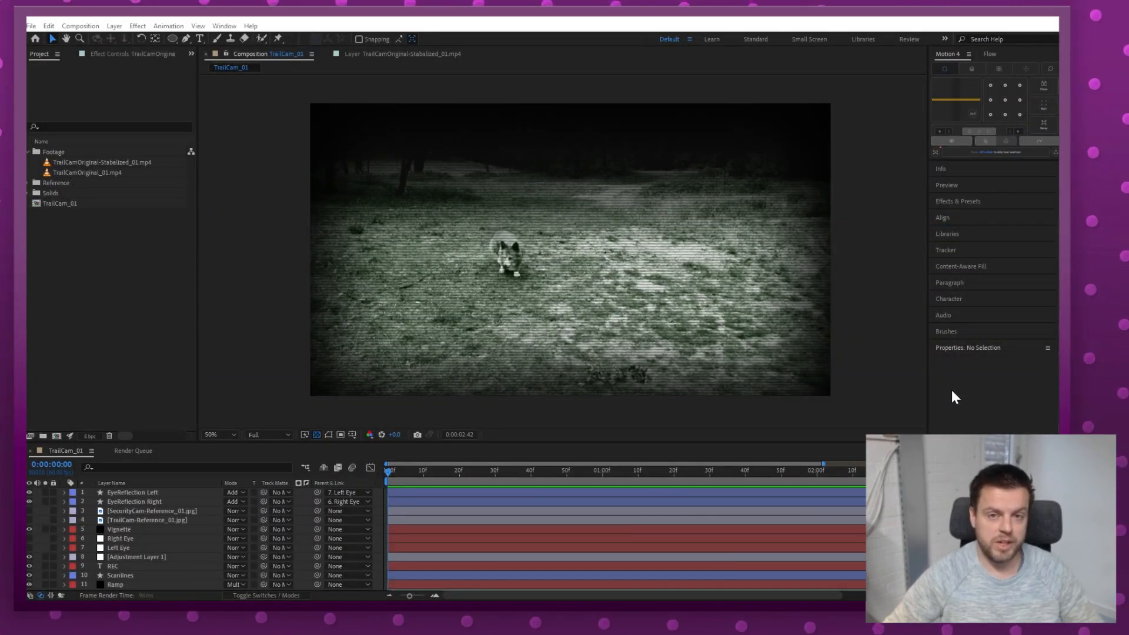
Step: Play back the finished TrailCam_01 composition as a preview of the effect
left_click(142, 307)
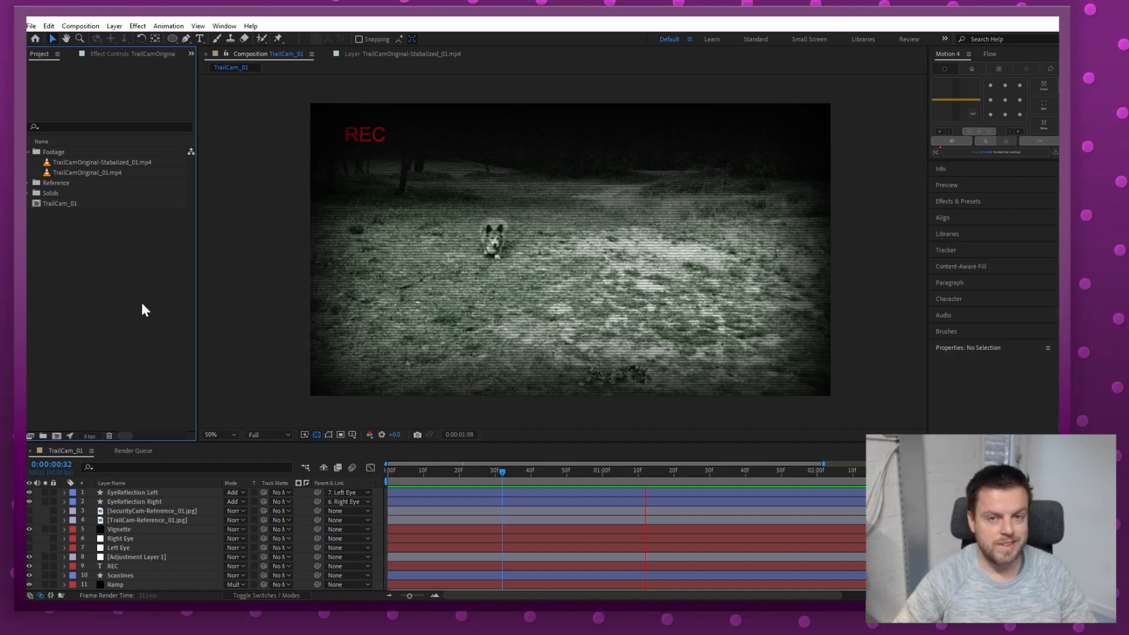
key("space")
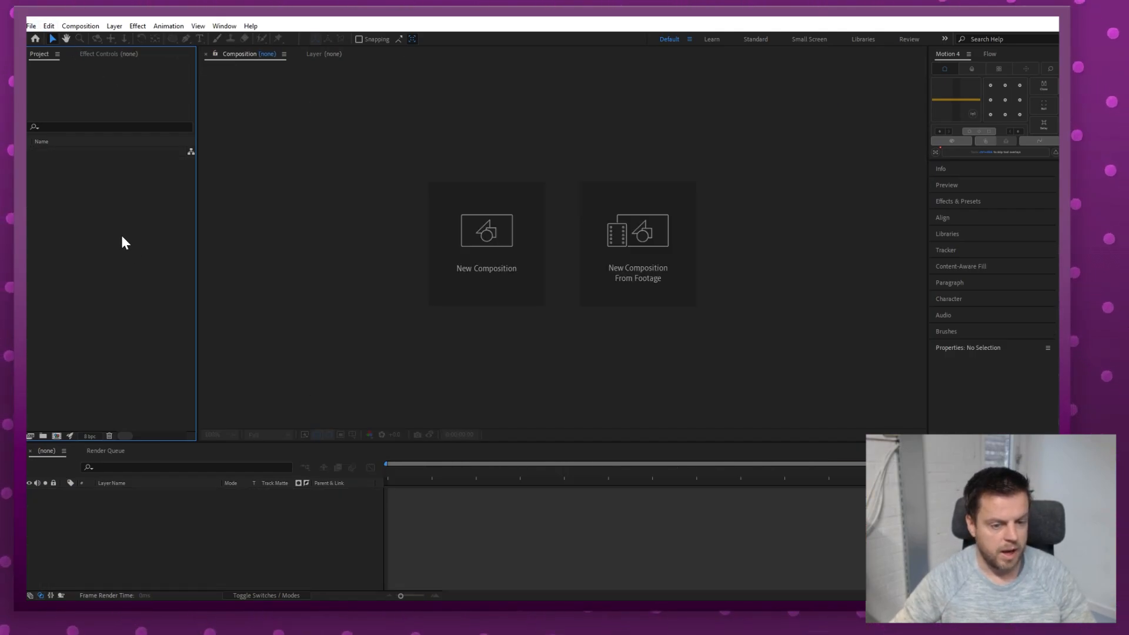
Step: Import TrailCamOriginal_01.mp4 from the Footage folder and create a new composition from it
right_click(121, 236)
left_click(138, 285)
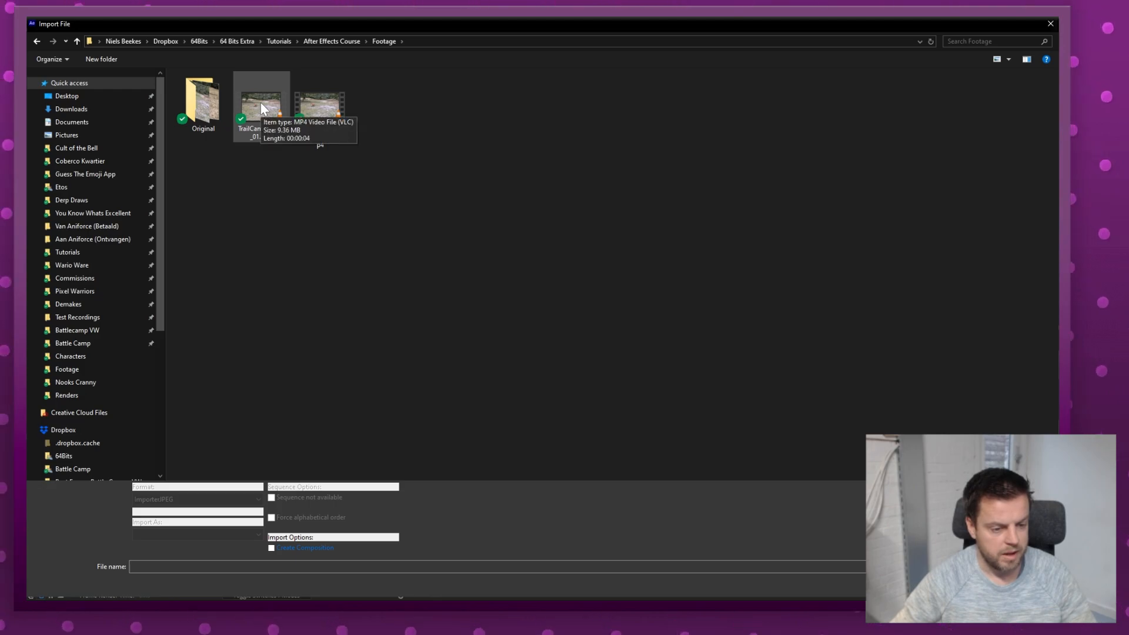
left_click(260, 102)
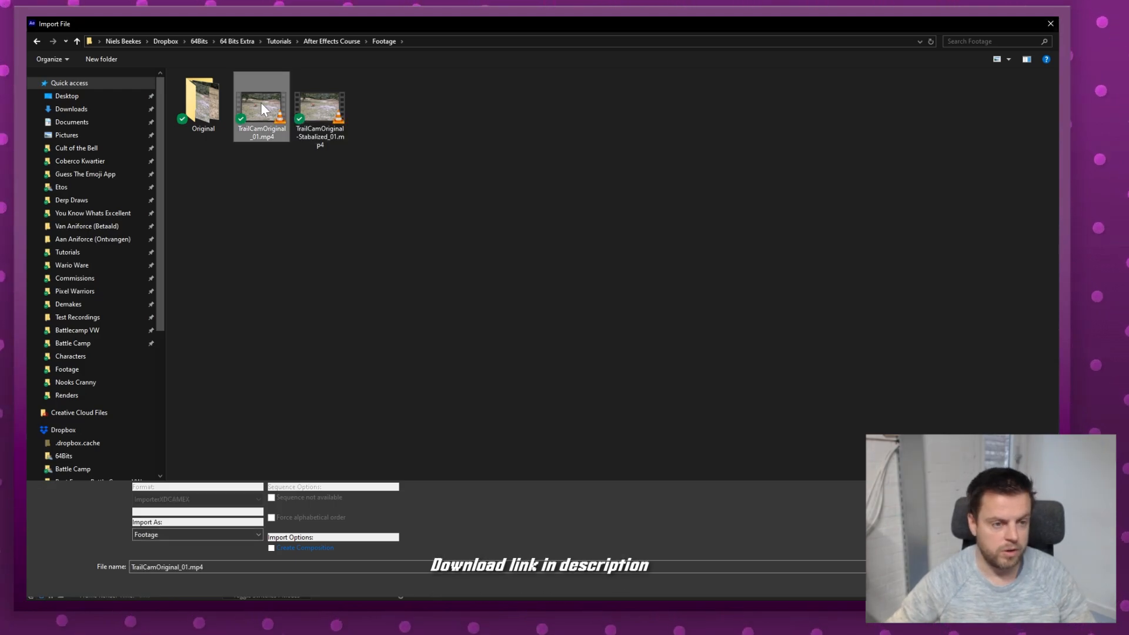
double_click(260, 102)
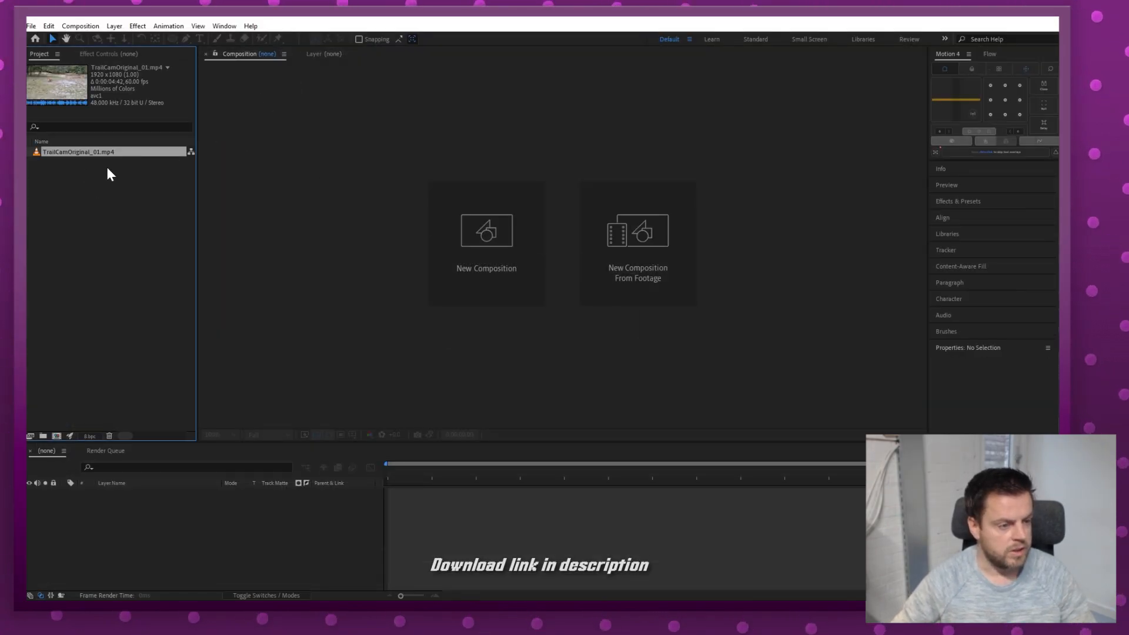
left_click_drag(129, 152, 57, 436)
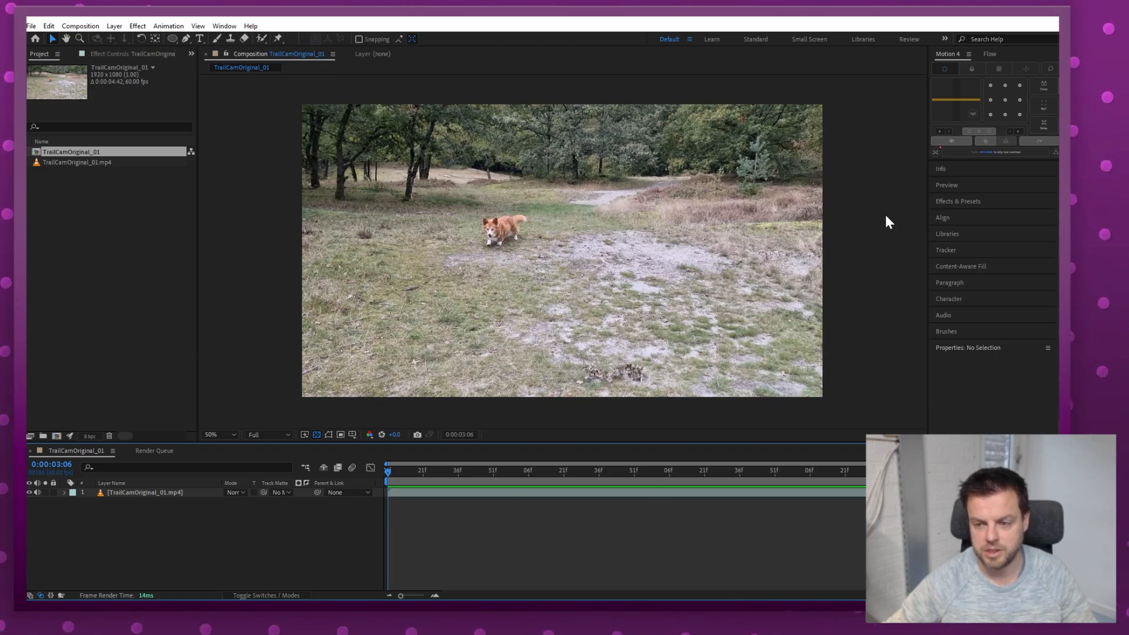
Step: Check the composition's size and frame rate settings and scrub through the original footage
left_click(80, 27)
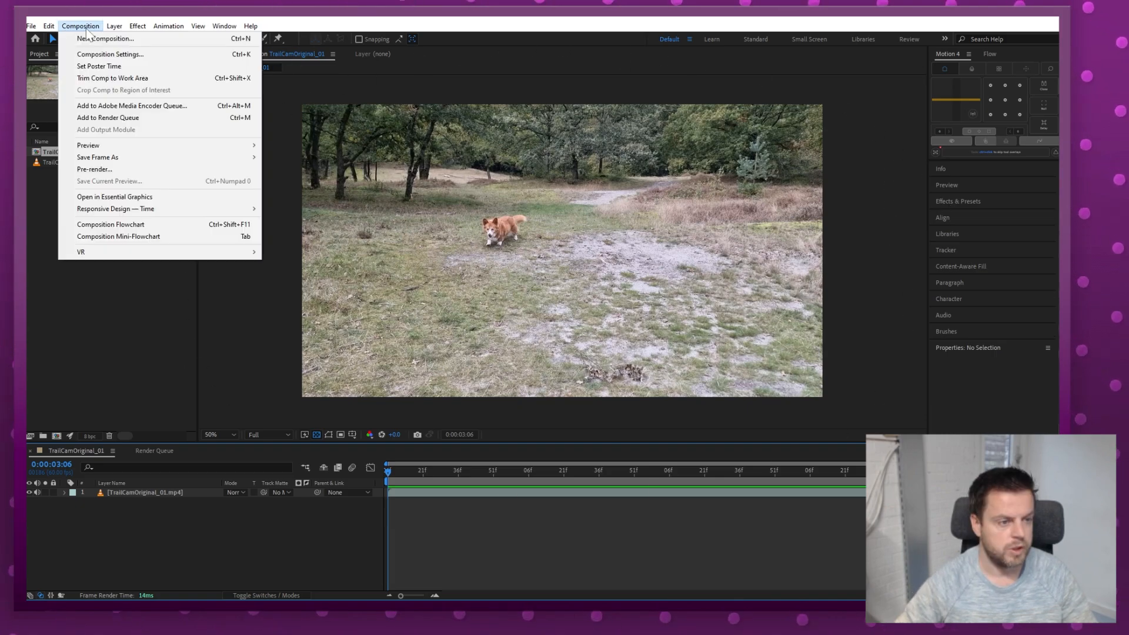
left_click(72, 55)
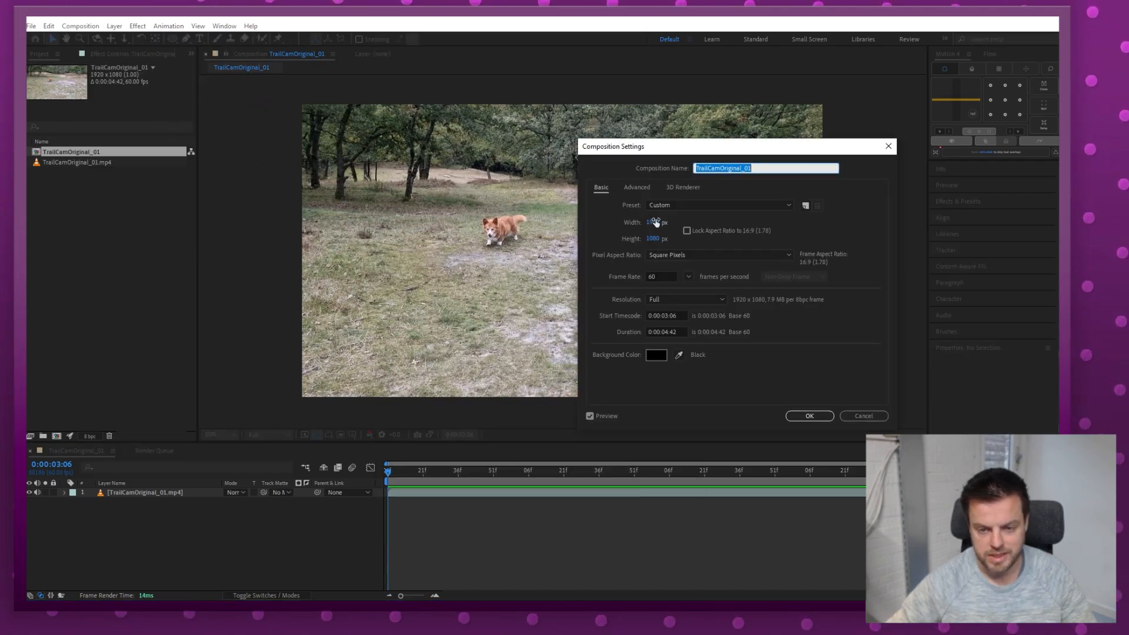
left_click(658, 277)
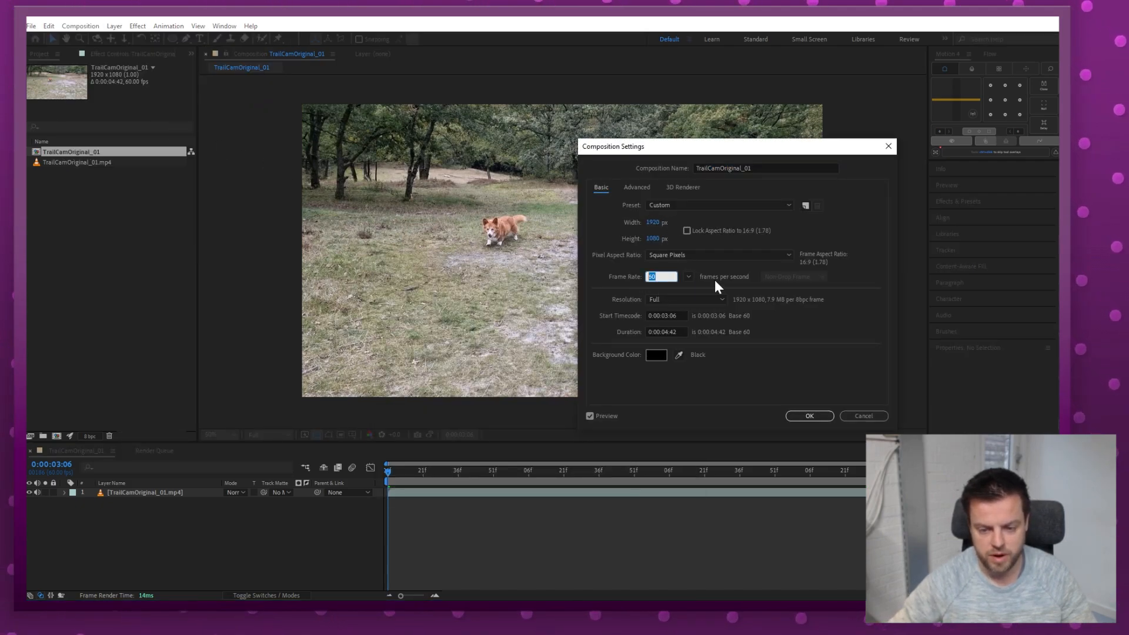
left_click_drag(588, 459, 660, 470)
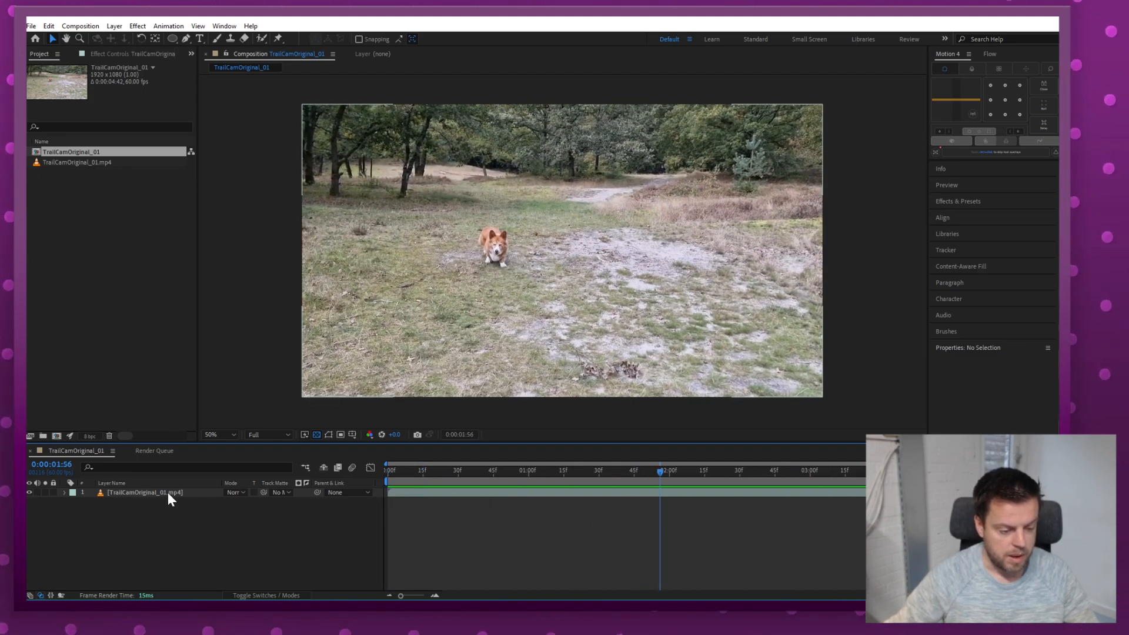
Step: Apply Warp Stabilizer to the TrailCamOriginal_01.mp4 layer
left_click(178, 491)
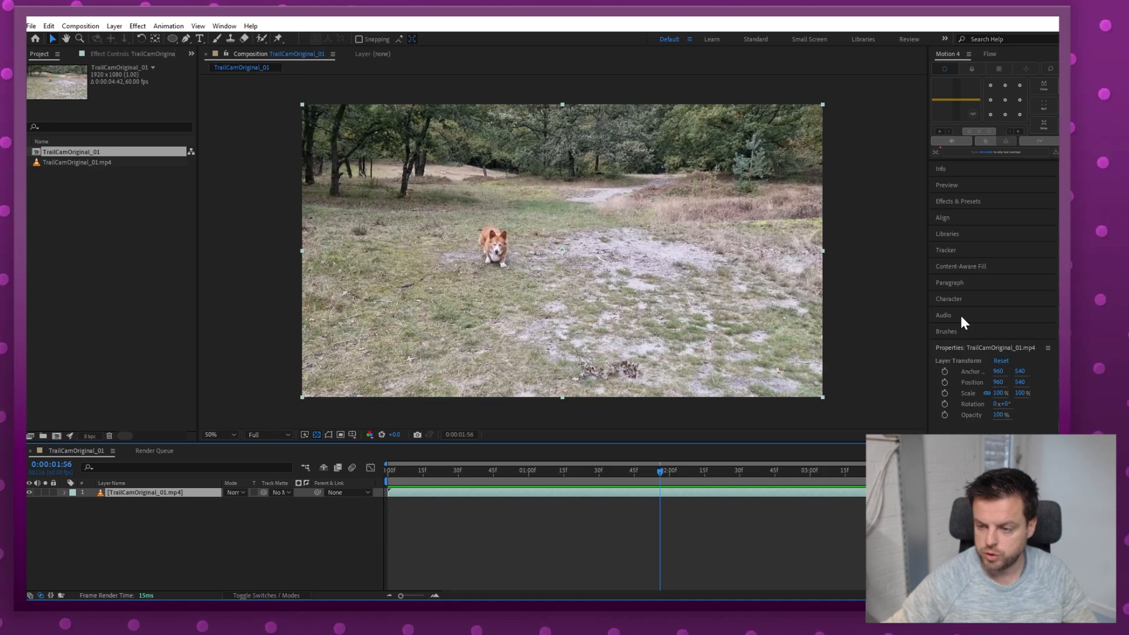
left_click(951, 250)
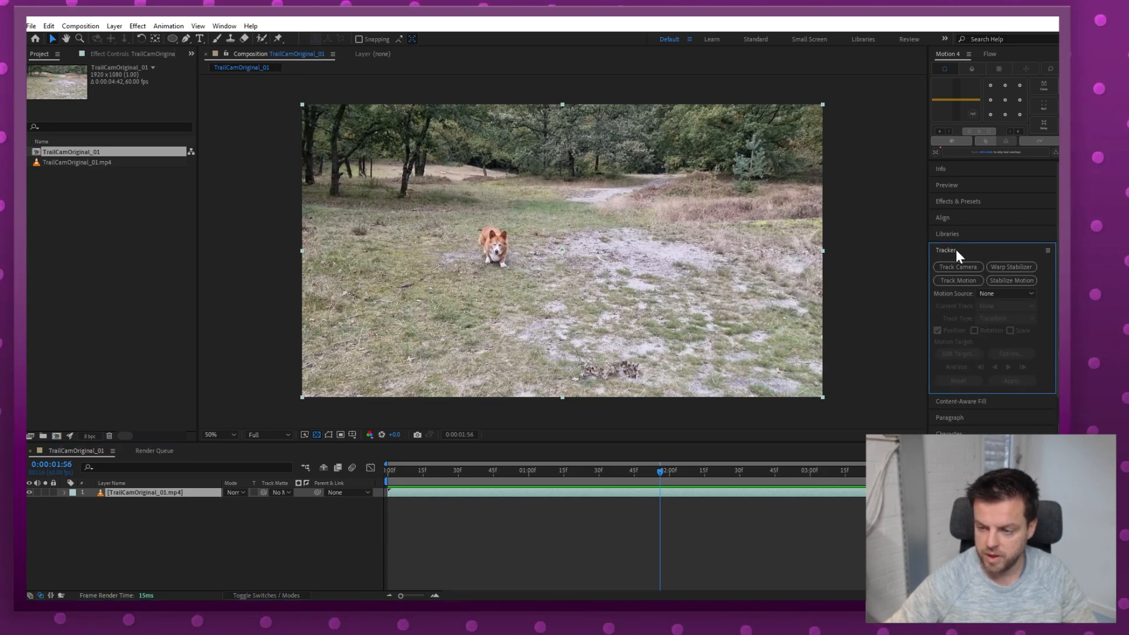
left_click(224, 25)
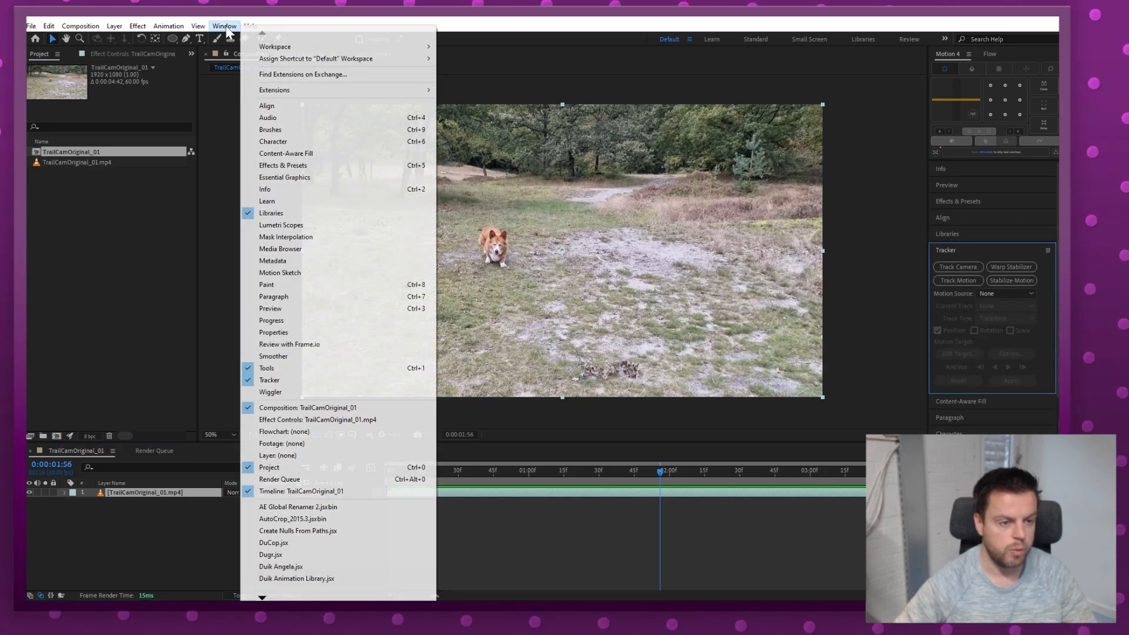
left_click(1052, 274)
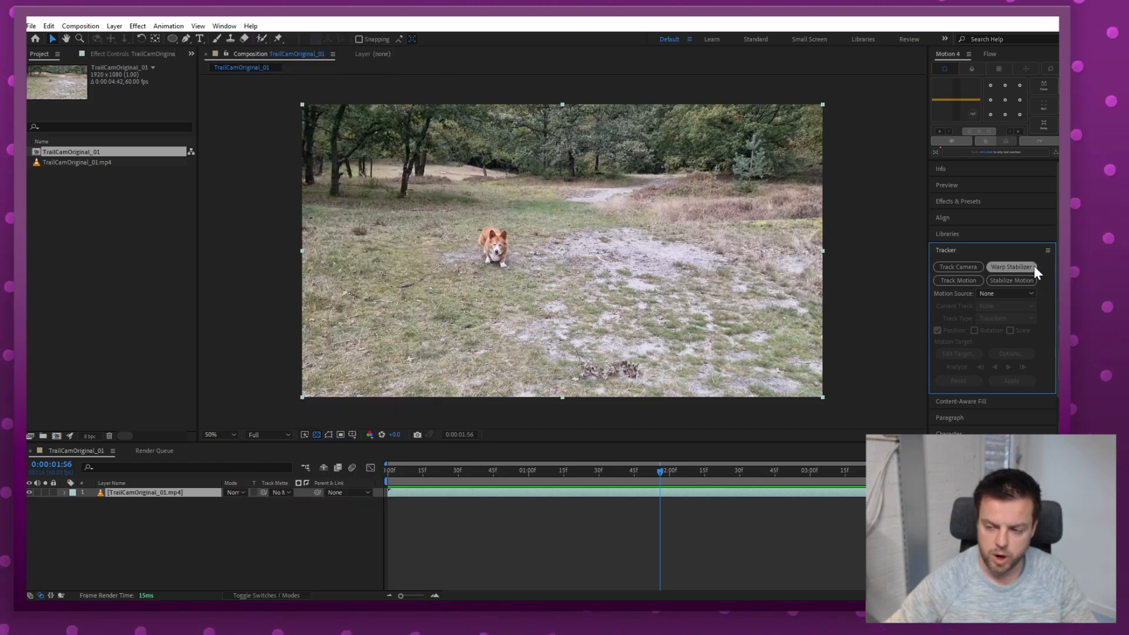
left_click(1031, 267)
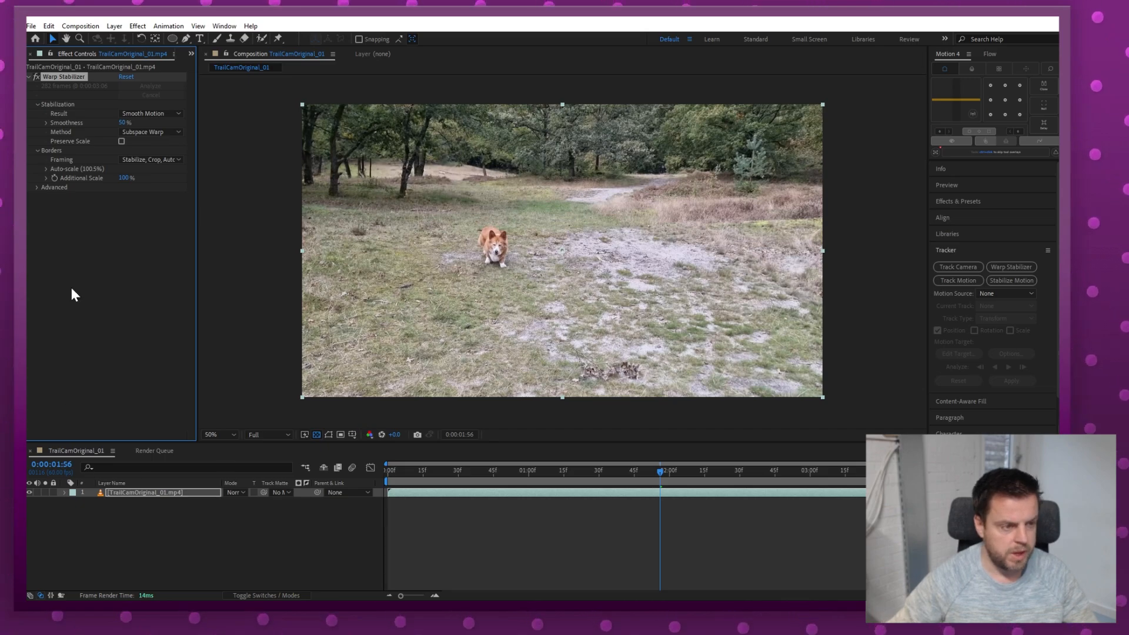
Step: Compare the footage with Warp Stabilizer on and off and scrub through the smoothed result
left_click(37, 76)
left_click(37, 76)
left_click(37, 76)
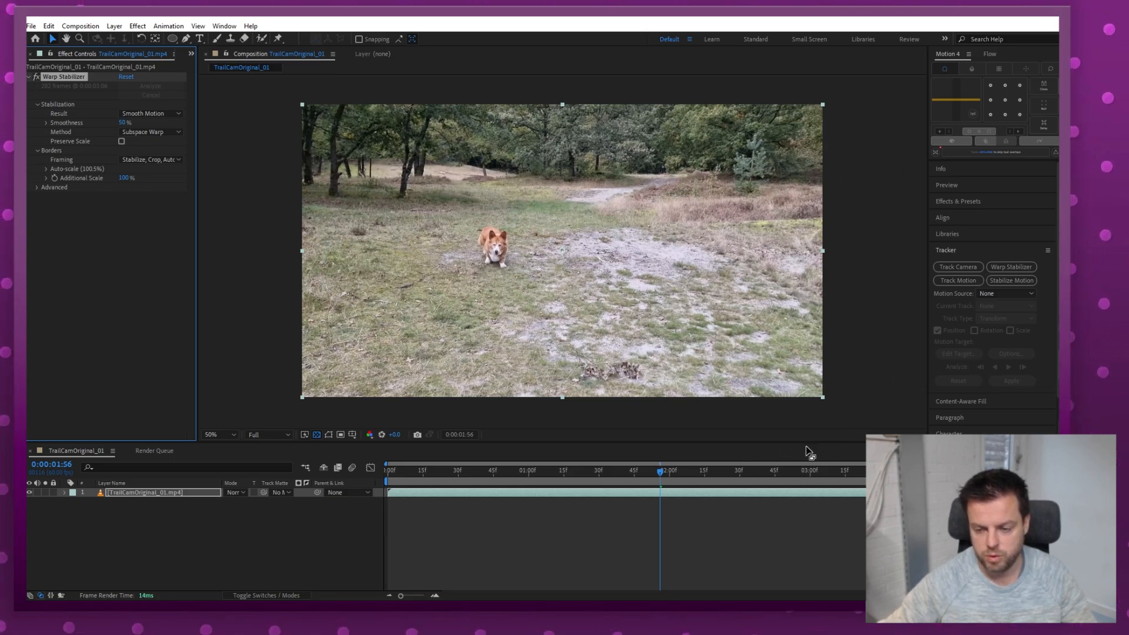
left_click_drag(447, 471, 637, 466)
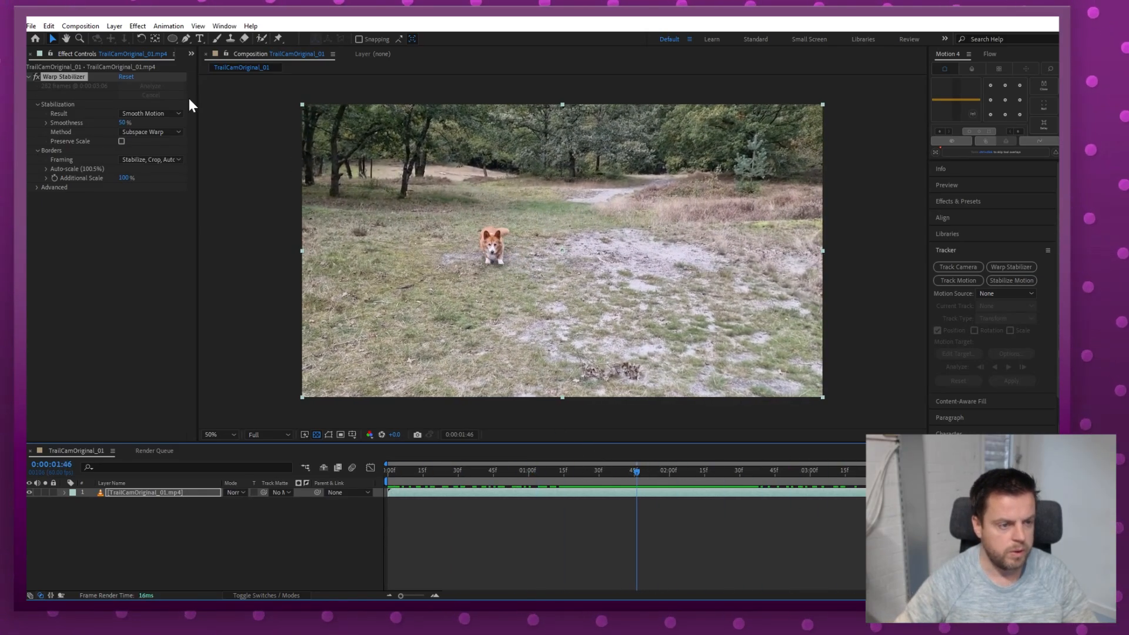
Step: Set the Warp Stabilizer result to No Motion and preview the stabilized footage against the original
left_click(168, 113)
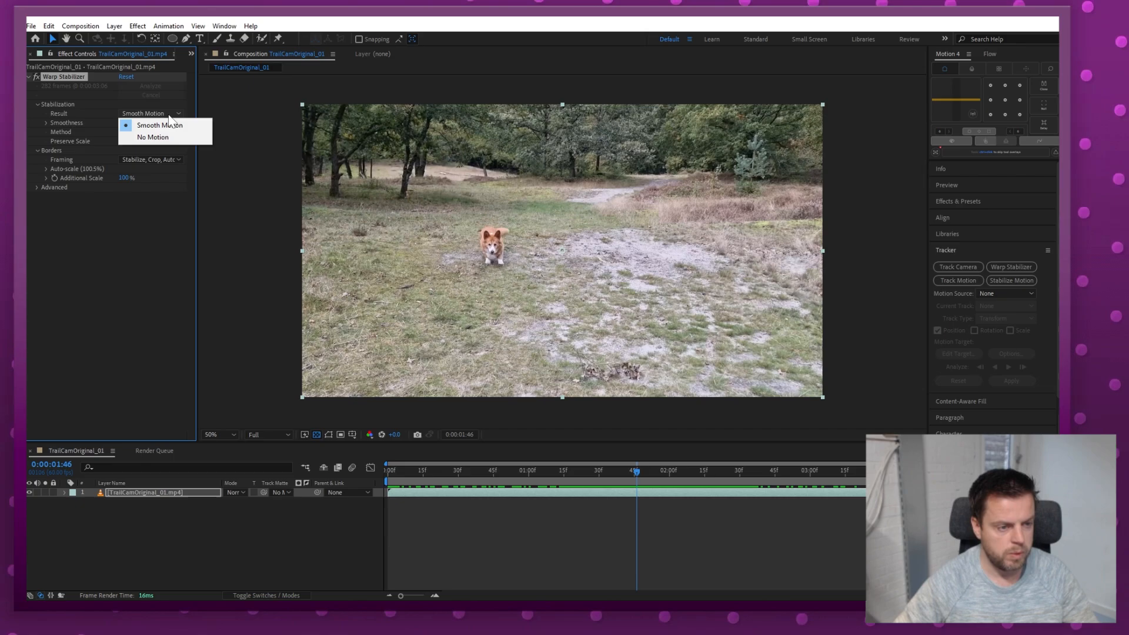
left_click(197, 138)
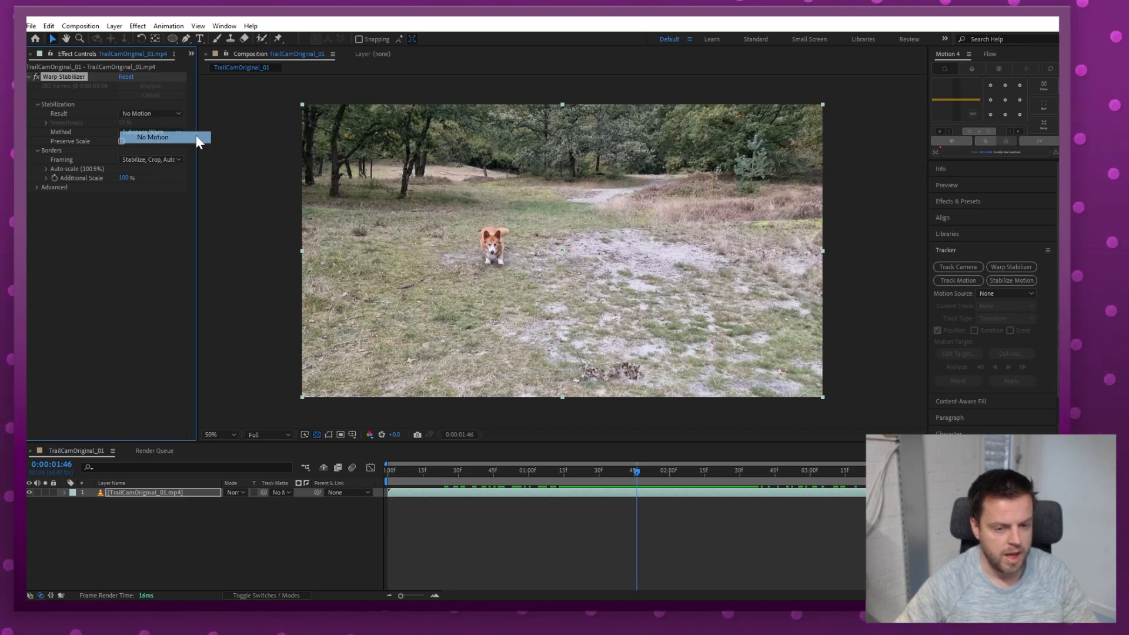
left_click(37, 76)
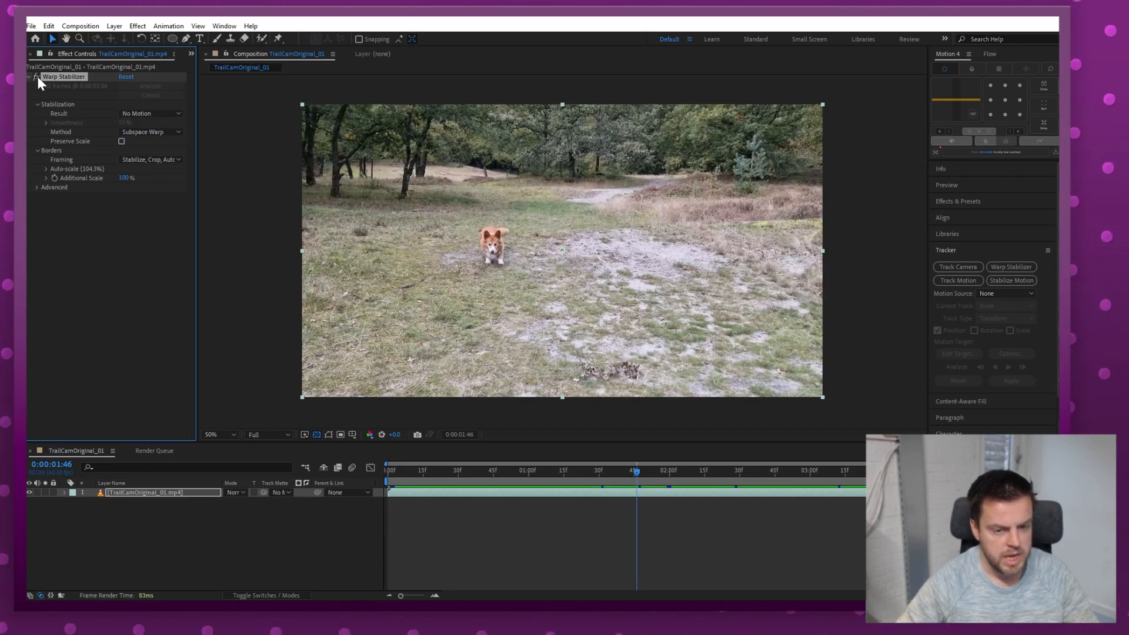
left_click(37, 77)
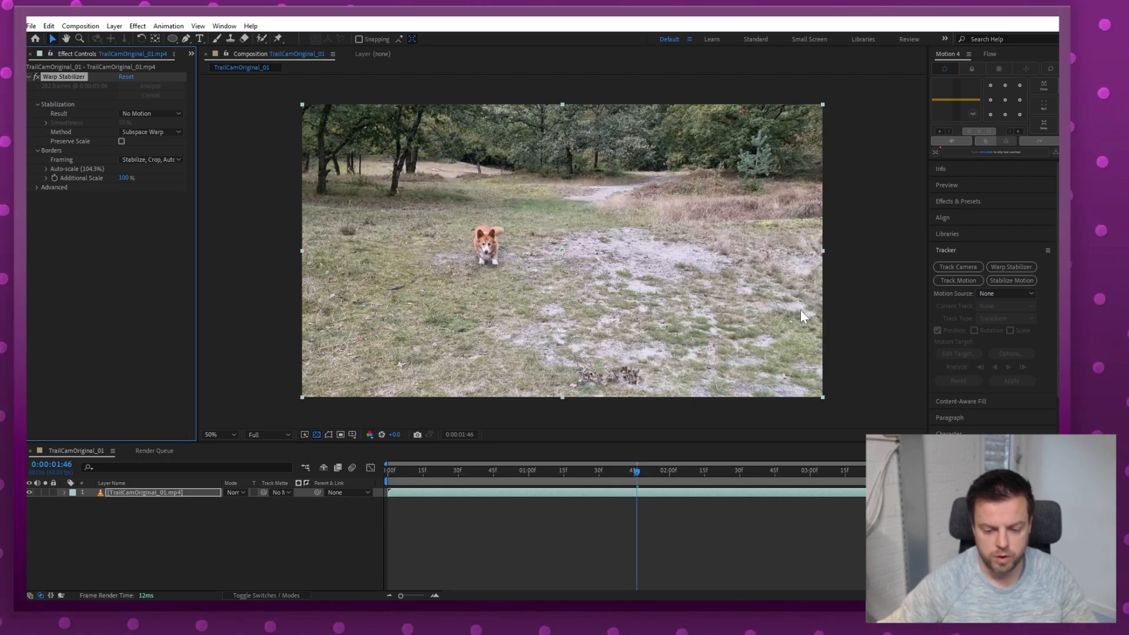
left_click_drag(623, 471, 573, 464)
key("space")
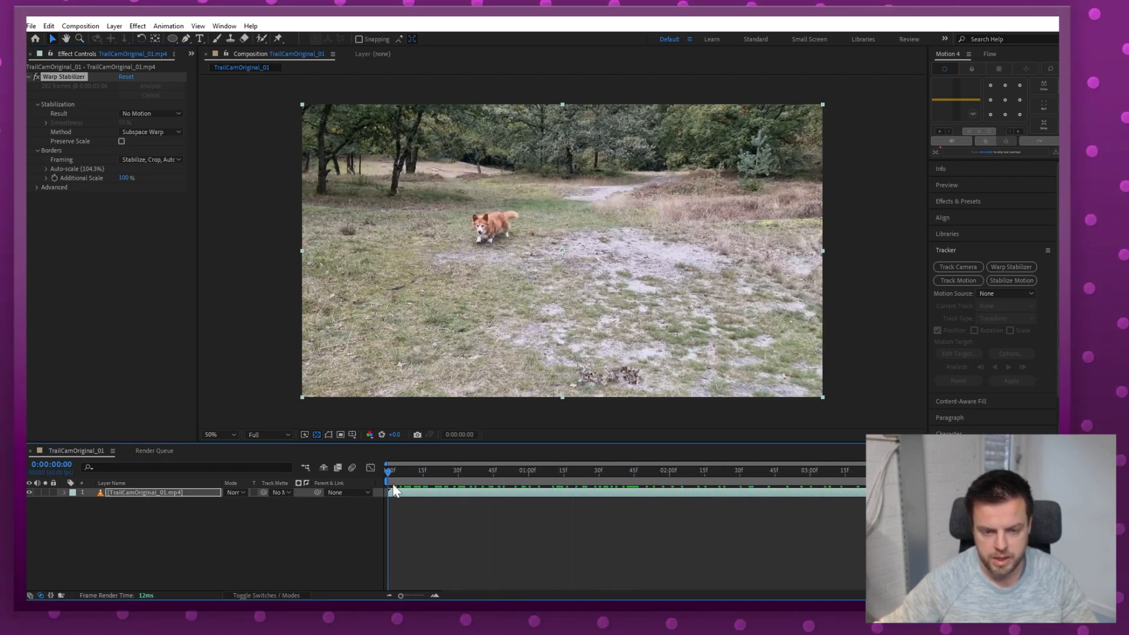
left_click_drag(765, 469, 906, 469)
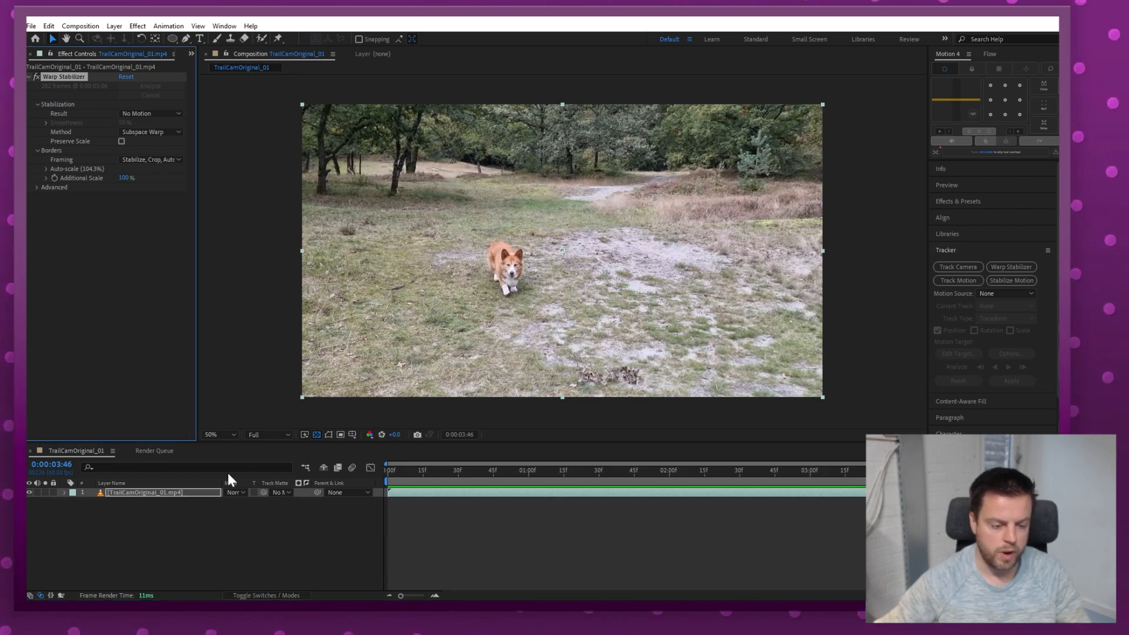
Step: Add the composition to the render queue with the H.264 - Match Render Settings - 15 Mbps output module
left_click(79, 450)
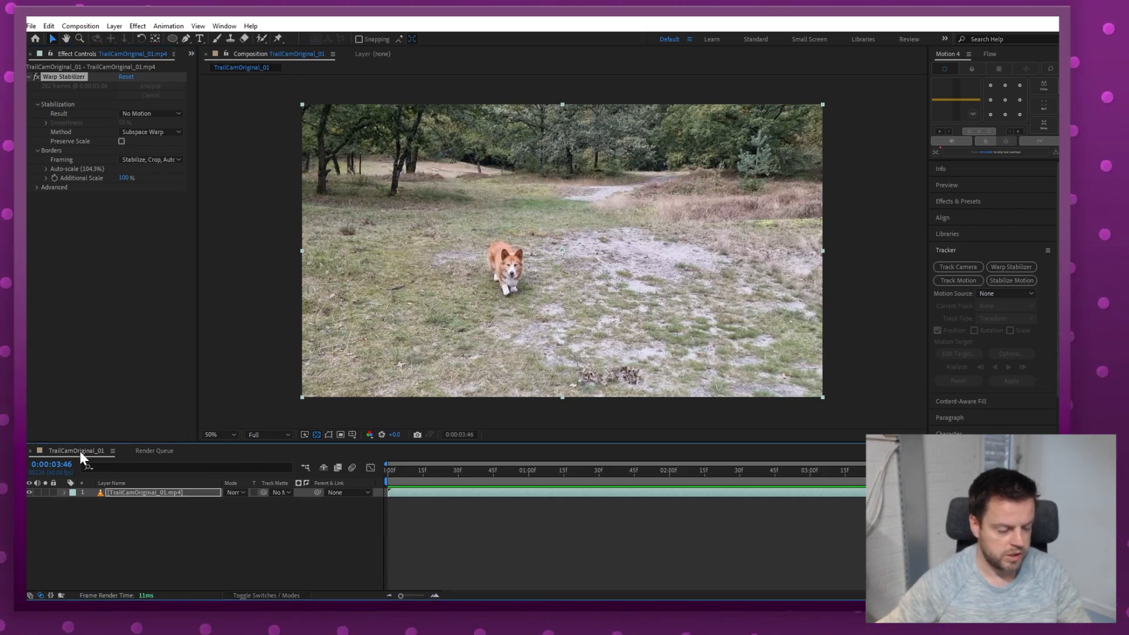
left_click(83, 26)
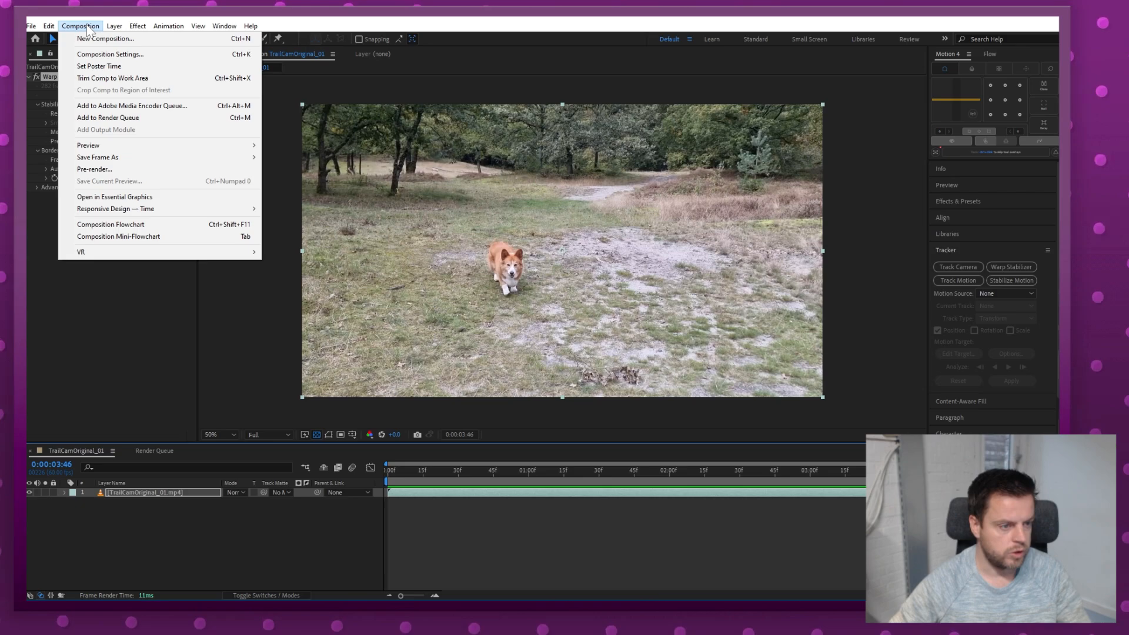
left_click(213, 117)
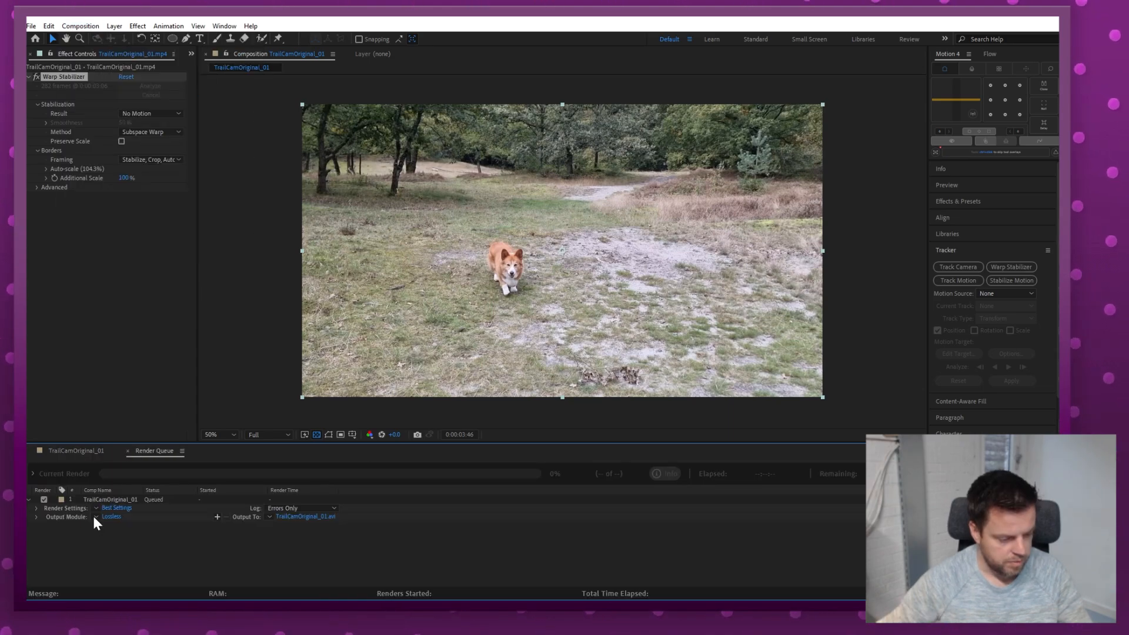
left_click(93, 516)
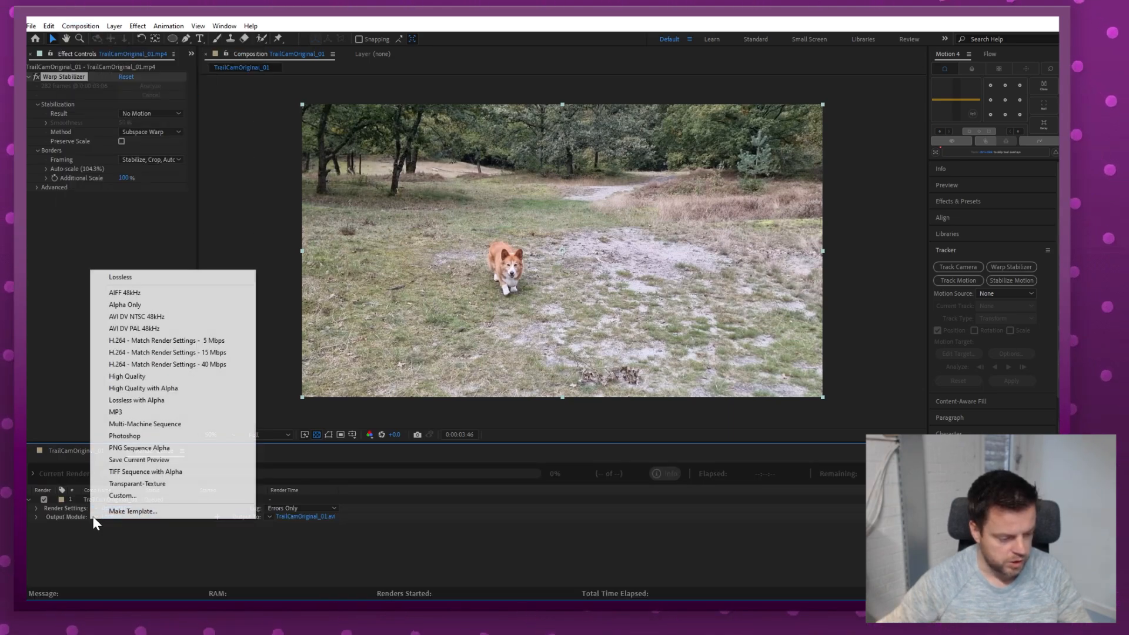
left_click(245, 353)
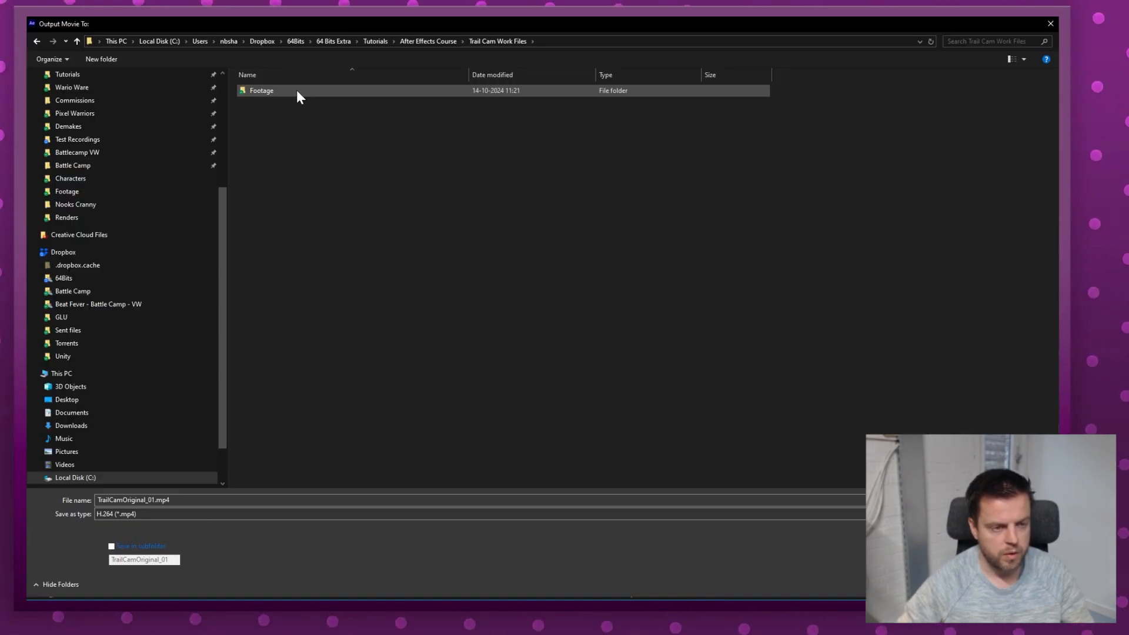
Step: Set the render output to TrailCamStabilized_01.mp4 in the Trail Cam Work Files Footage folder and render it
double_click(298, 90)
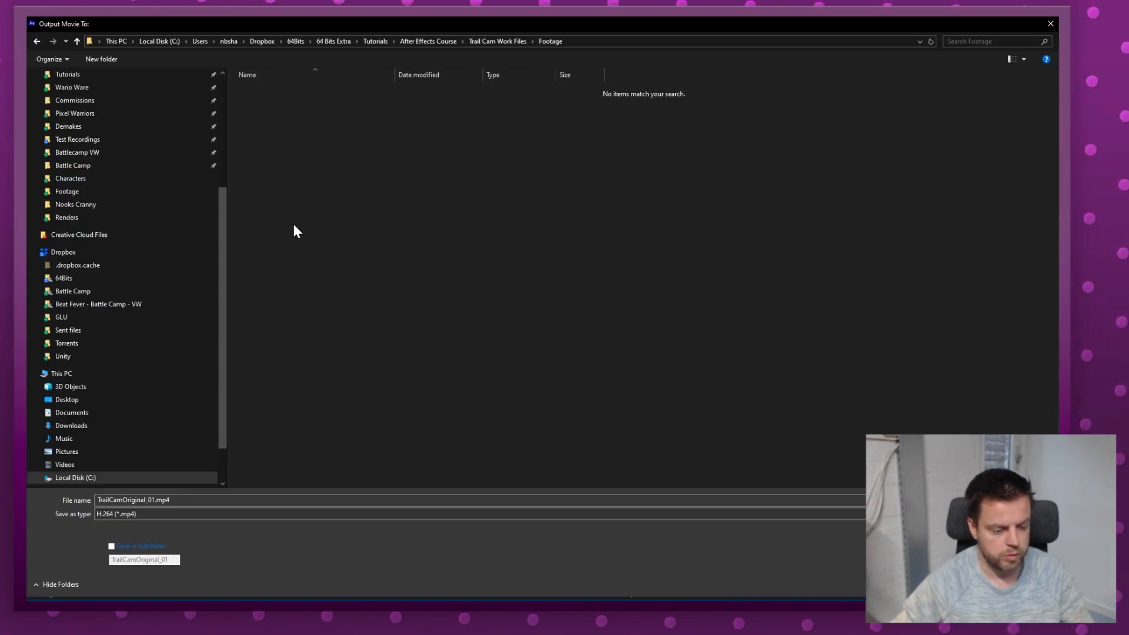
left_click(145, 500)
left_click(146, 500)
key("shift+Left")
key("shift+Left")
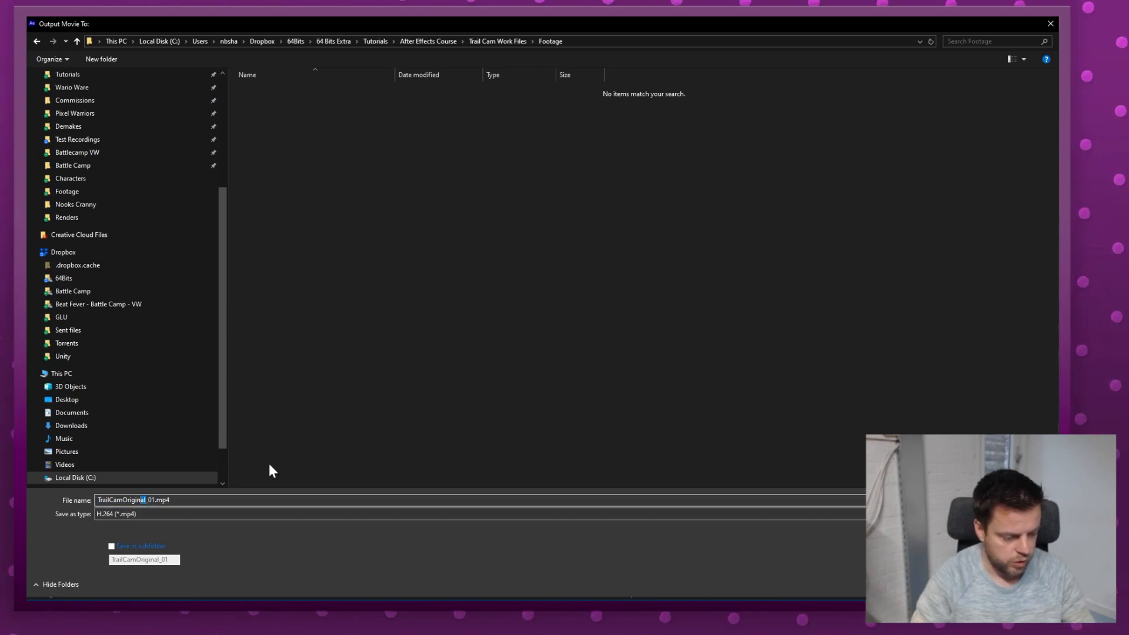
key("shift+Left")
key("shift+Left")
key("shift+Left")
key("shift+Left")
key("shift+Left")
key("shift+Left")
type("Stabili")
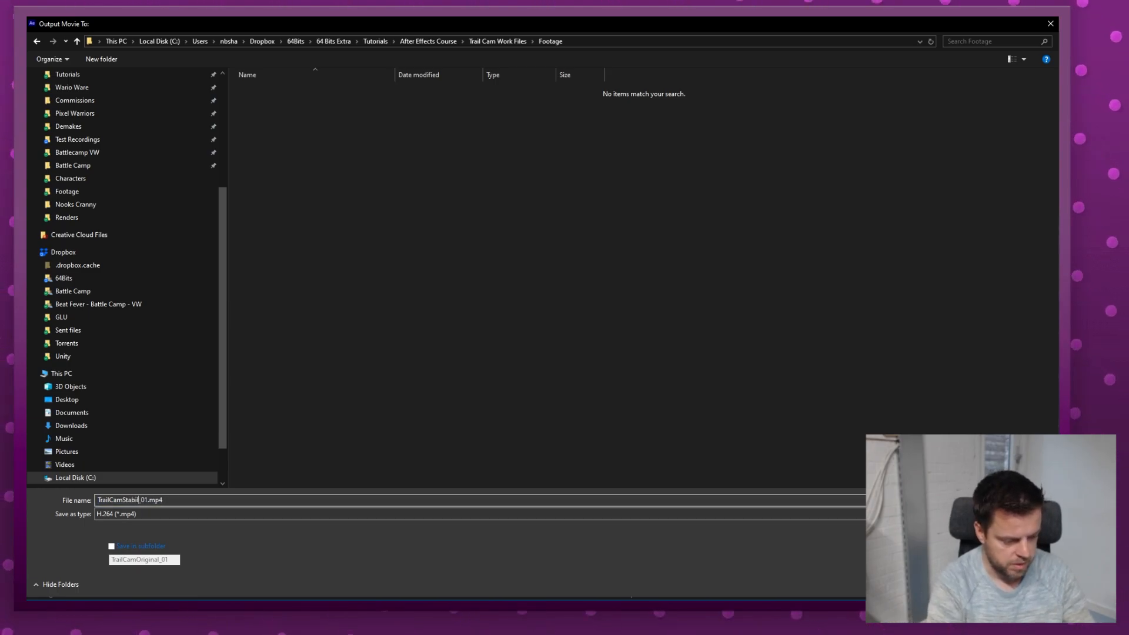
type("zed")
key("Return")
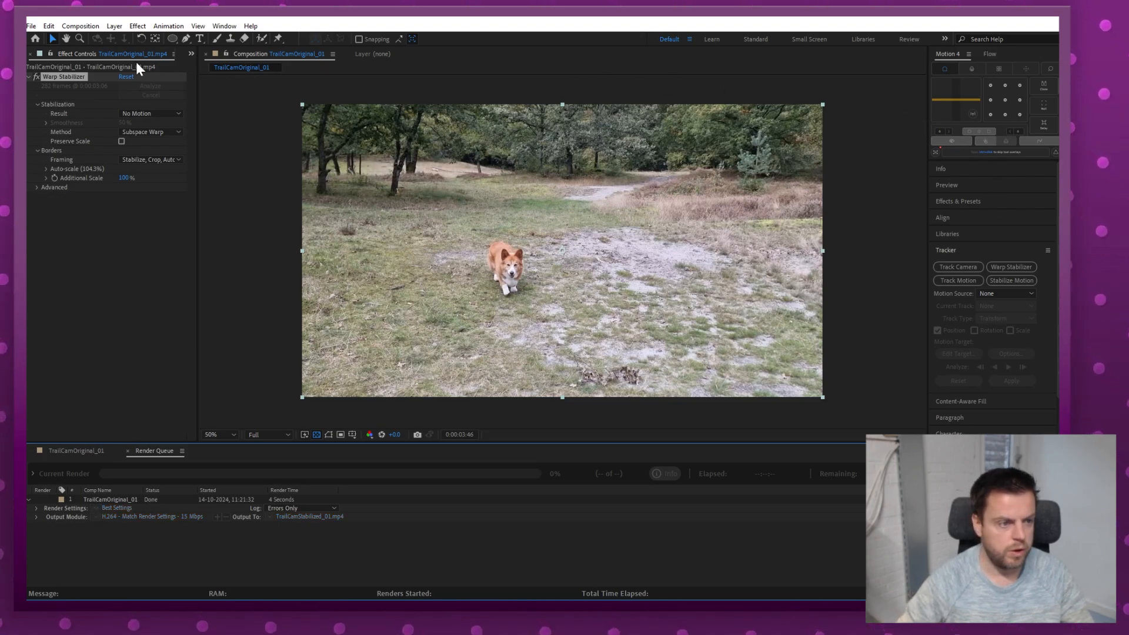
Step: Import TrailCamStabilized_01.mp4 from the Trail Cam Work Files Footage folder into the project
left_click(189, 53)
left_click(200, 65)
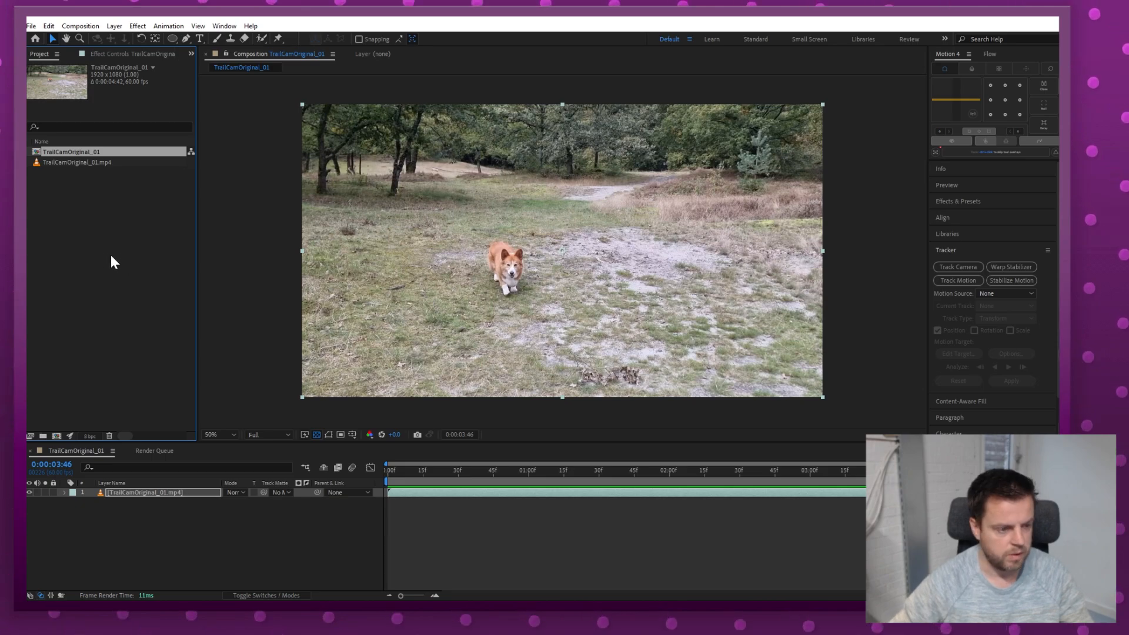
right_click(116, 283)
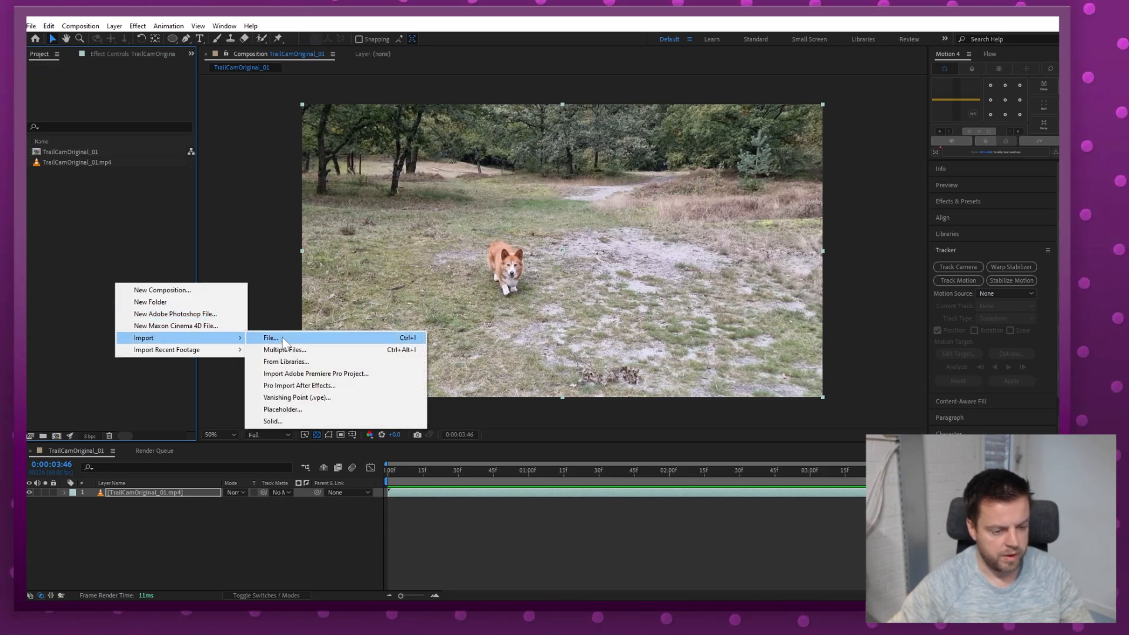
left_click(271, 338)
double_click(205, 91)
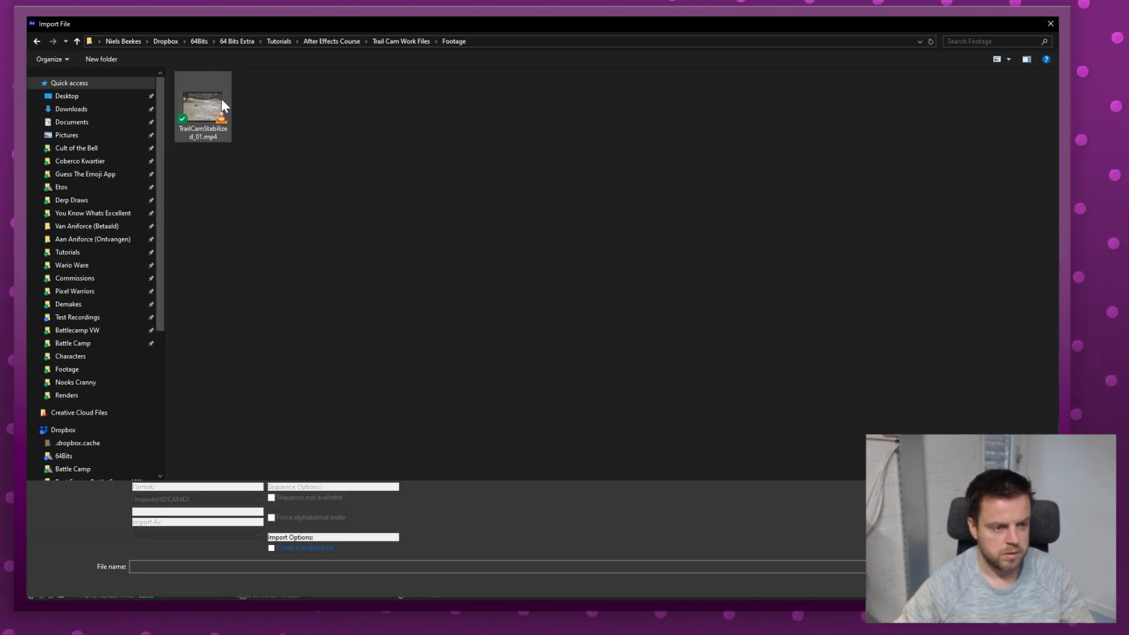
double_click(221, 98)
Step: Create a composition from TrailCamStabilized_01.mp4, preview its playback and return the playhead to the first frame
left_click_drag(150, 172, 86, 398)
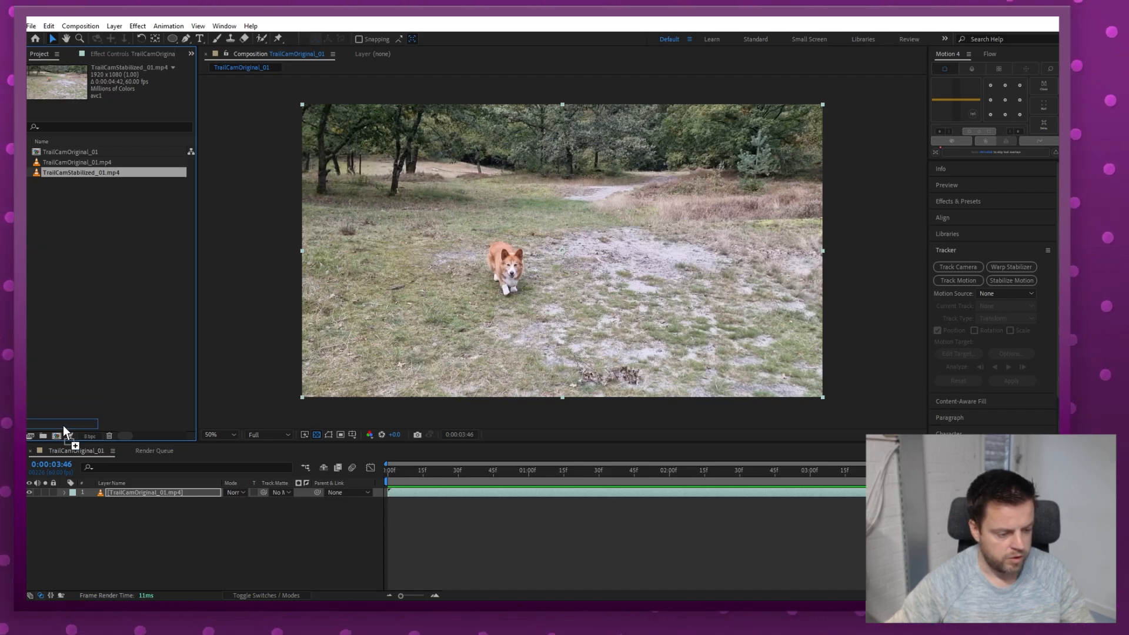
left_click_drag(58, 435, 58, 436)
left_click_drag(441, 473, 609, 472)
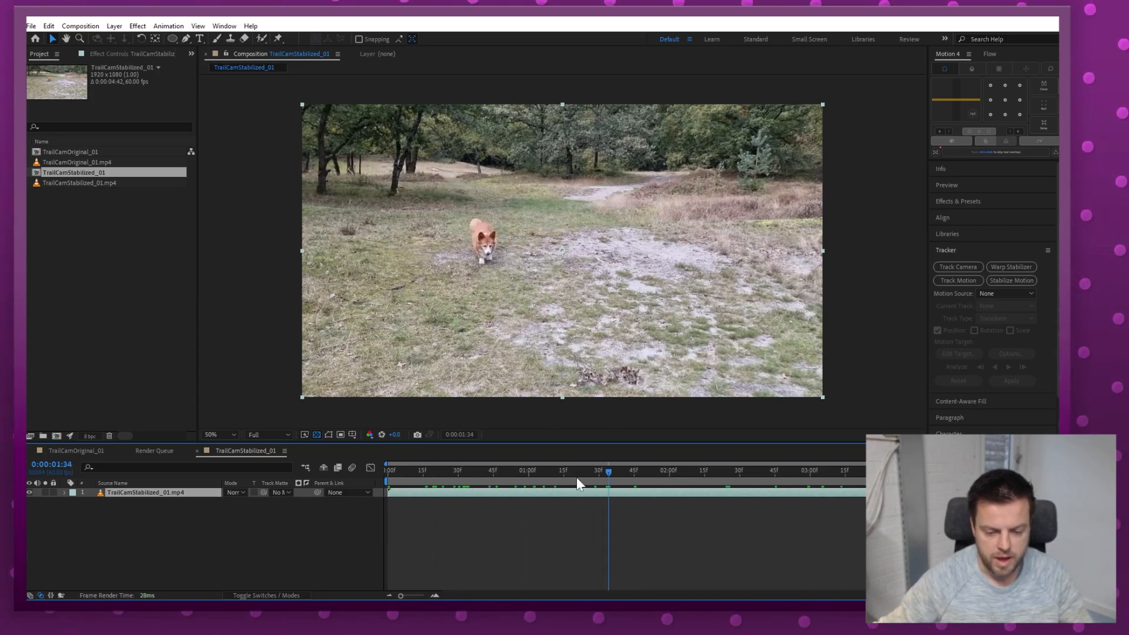
key("space")
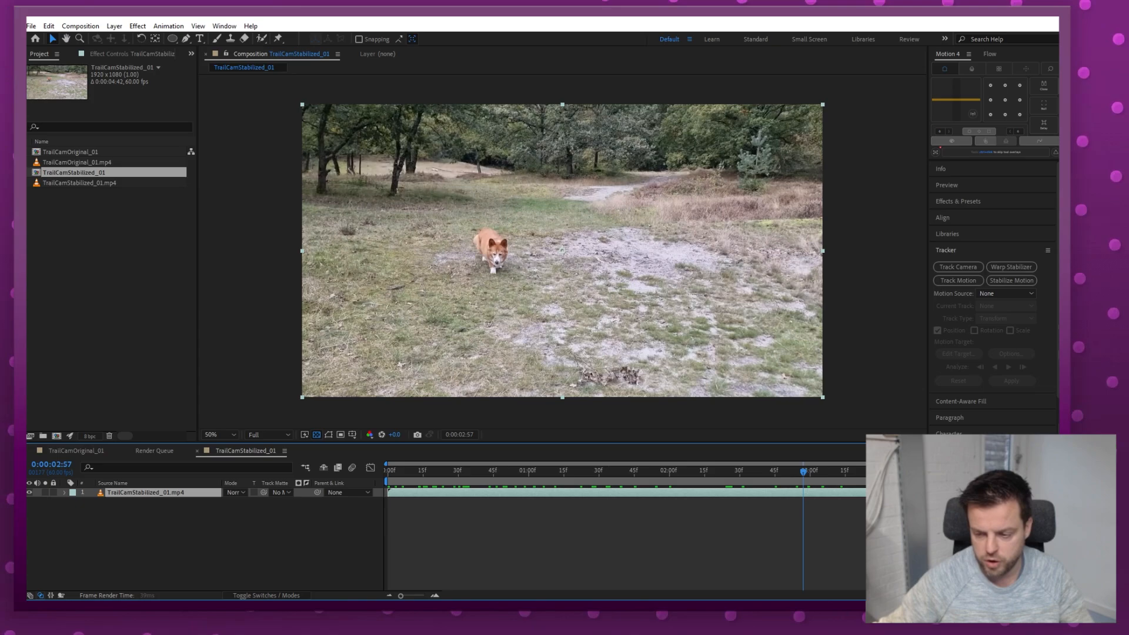
left_click_drag(774, 468, 385, 471)
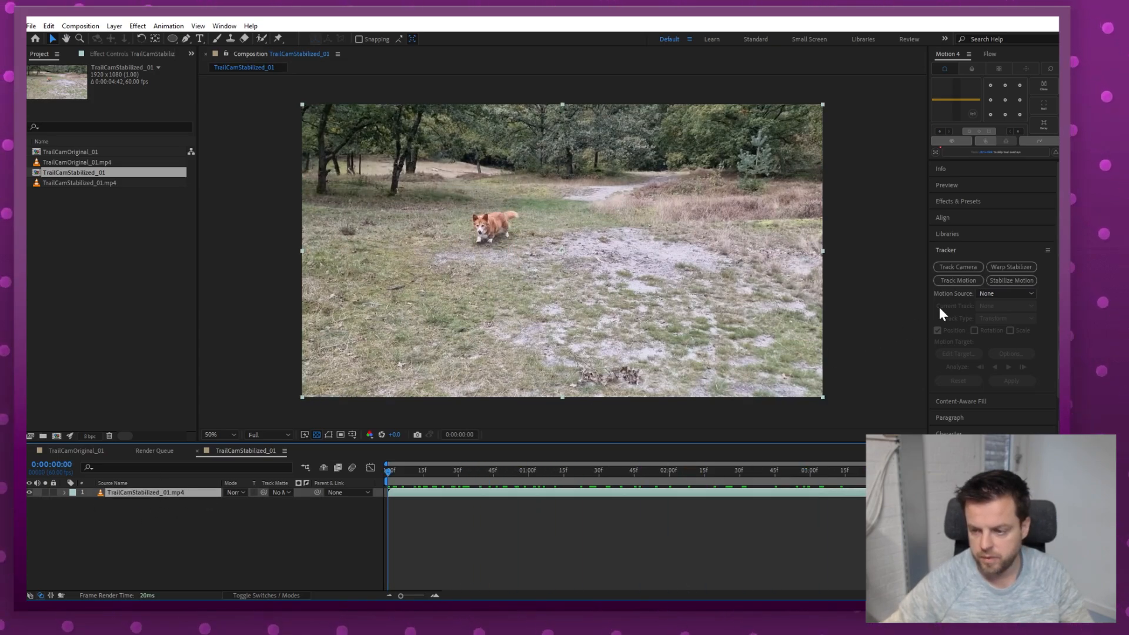
Step: Start Track Motion on the stabilized clip and place its track point over the dog's eye on the viewer's right
left_click(974, 280)
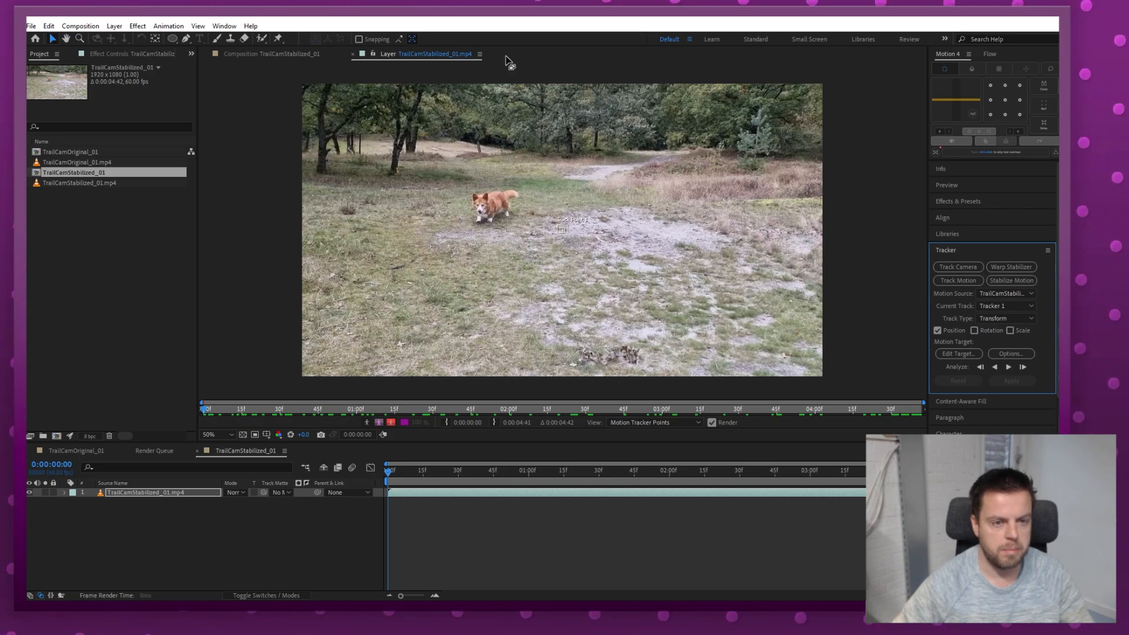
left_click(276, 51)
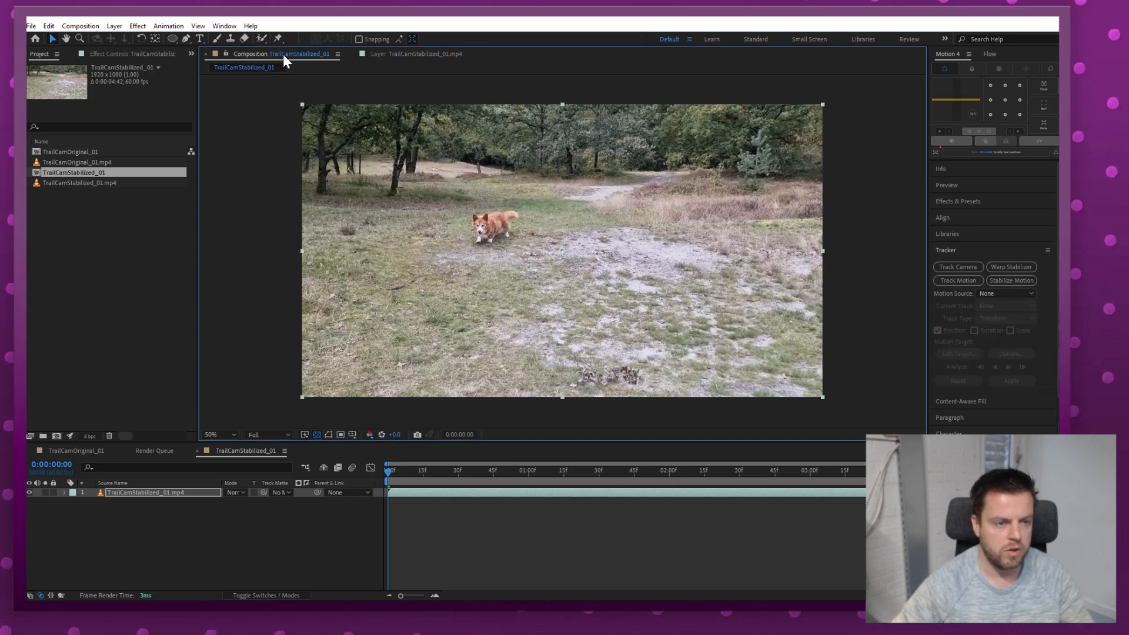
left_click(406, 54)
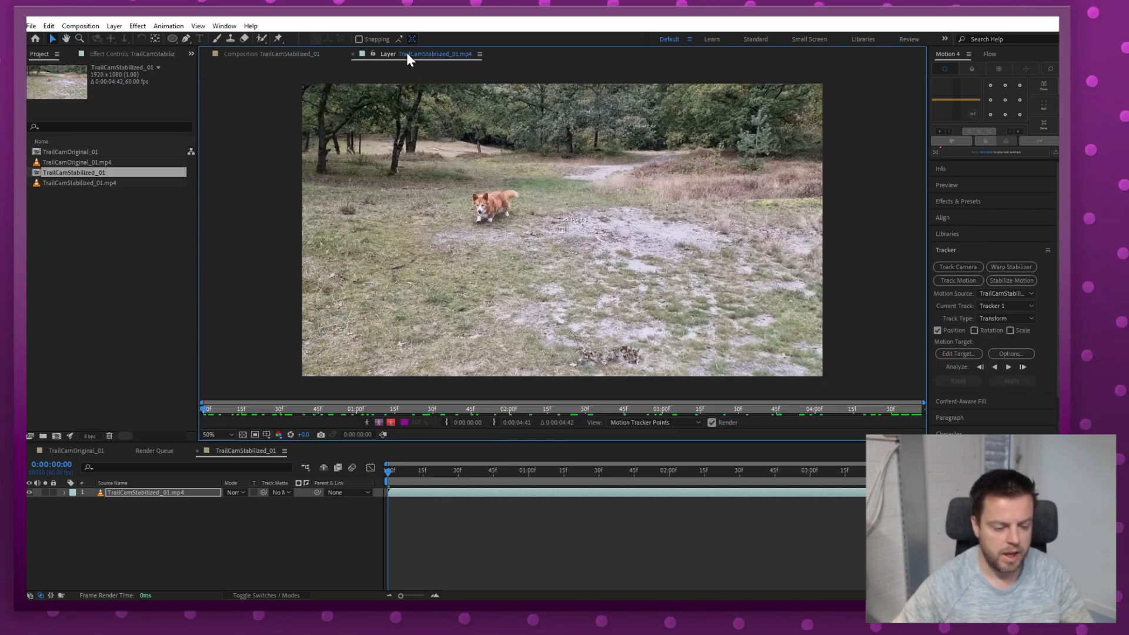
left_click(571, 220)
left_click_drag(515, 219, 605, 217)
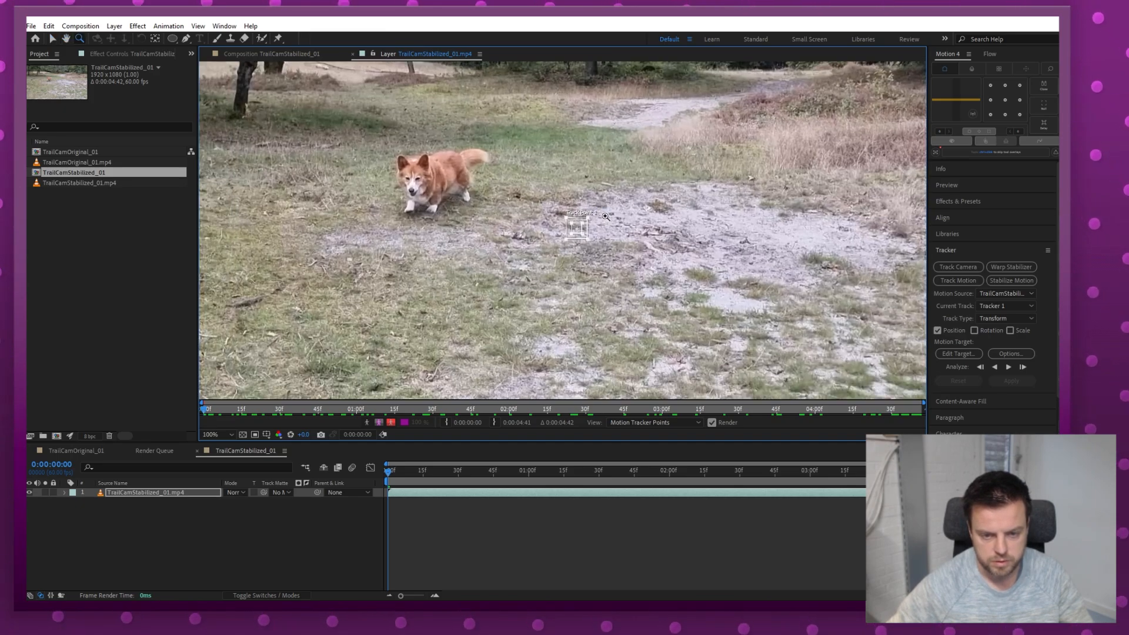
key("v")
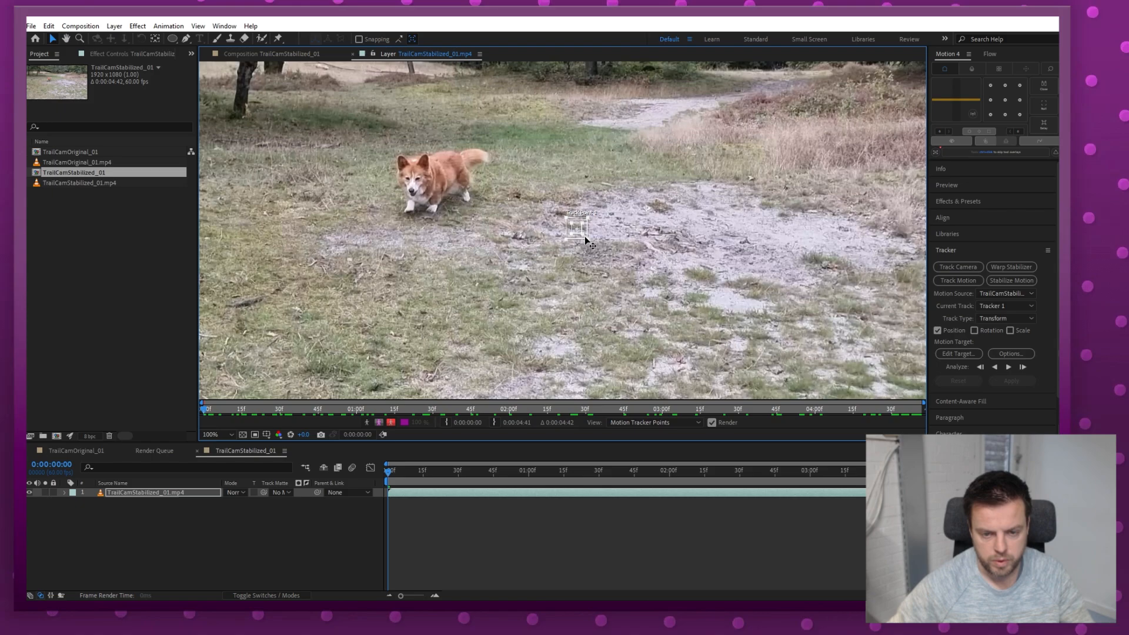
left_click_drag(585, 239, 556, 231)
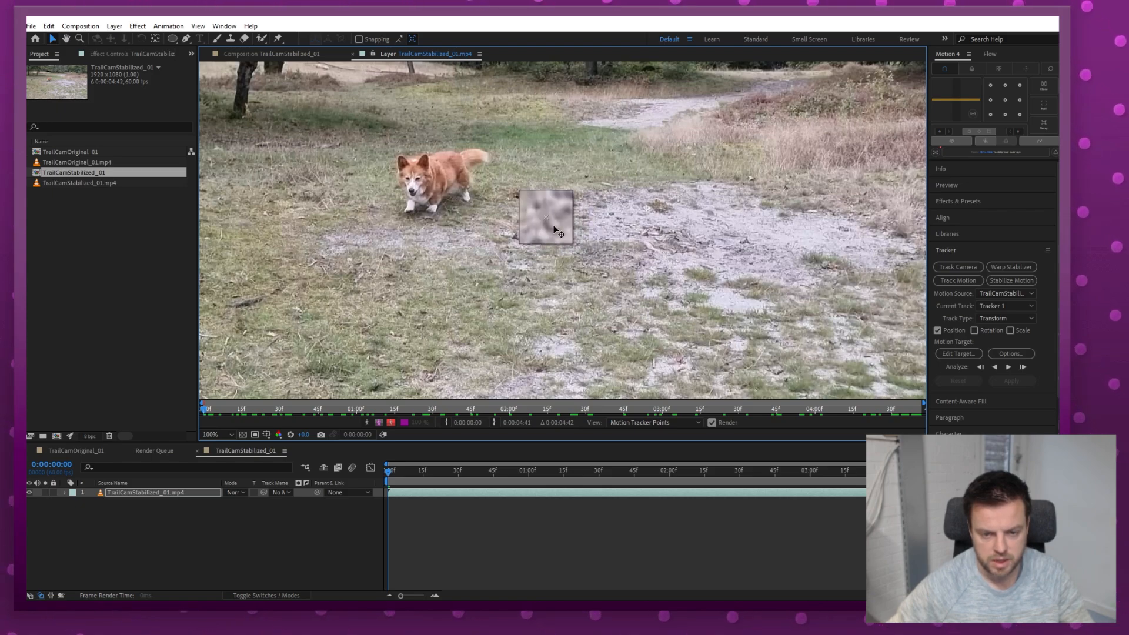
left_click_drag(469, 194, 425, 186)
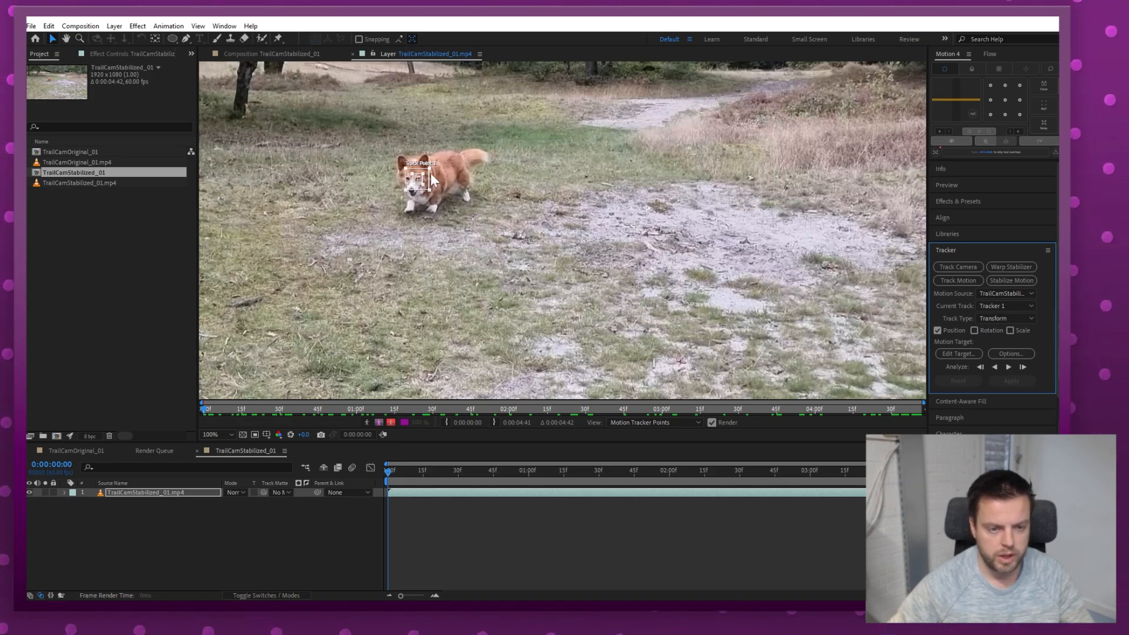
Step: Analyze the first eye track forward from the first frame through the whole clip and return to the start
mouse_move(389, 471)
left_mouse_down()
mouse_move(406, 471)
mouse_move(368, 472)
left_mouse_up()
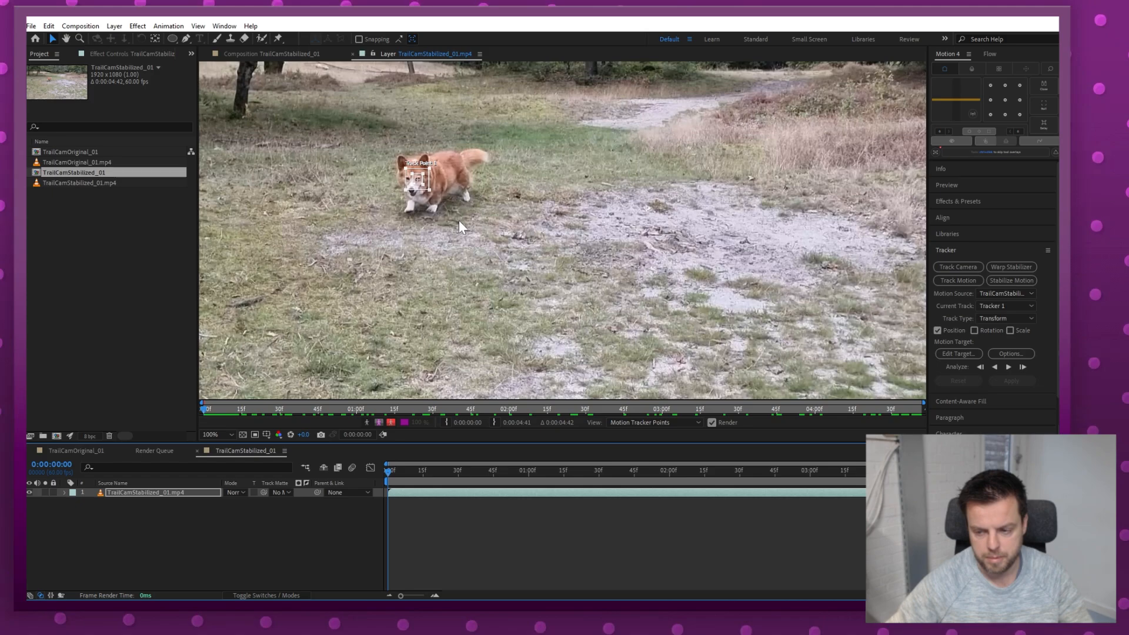
left_click(1008, 367)
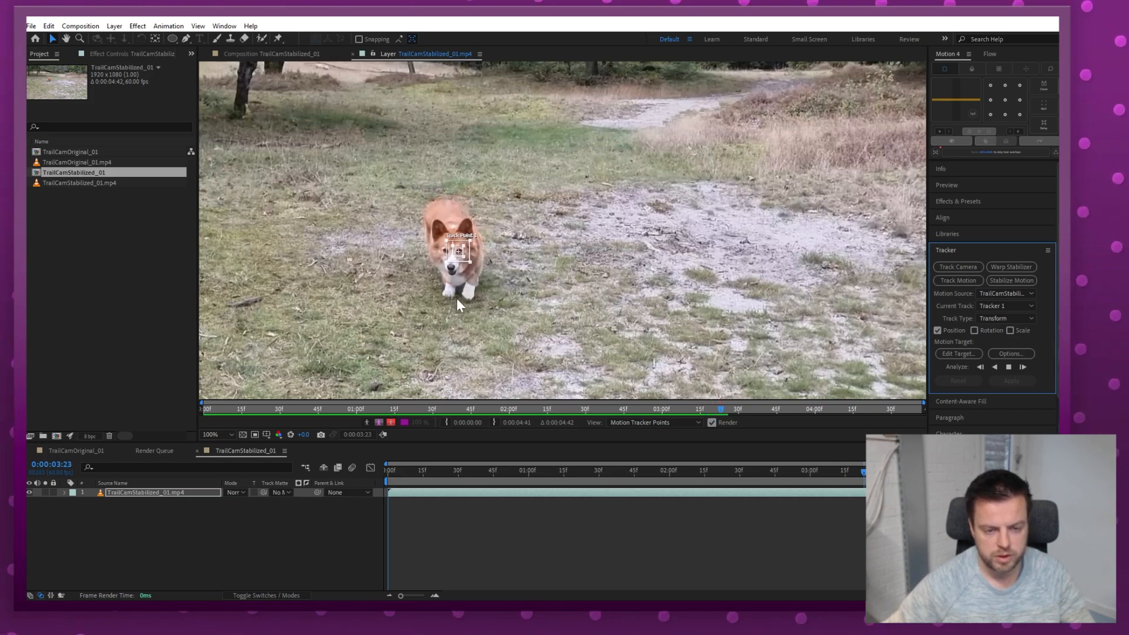
left_click(1008, 366)
left_click(1007, 366)
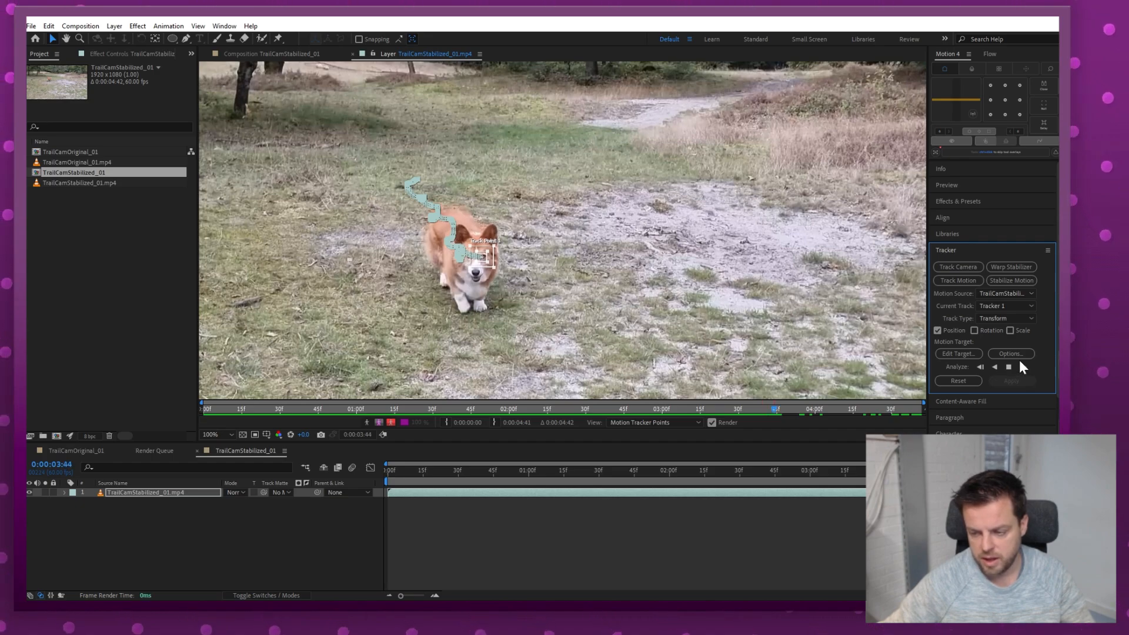
left_click_drag(1049, 473, 354, 465)
Step: Add a second motion tracker to the stabilized clip and place its track point over the dog's other eye
left_click(185, 493)
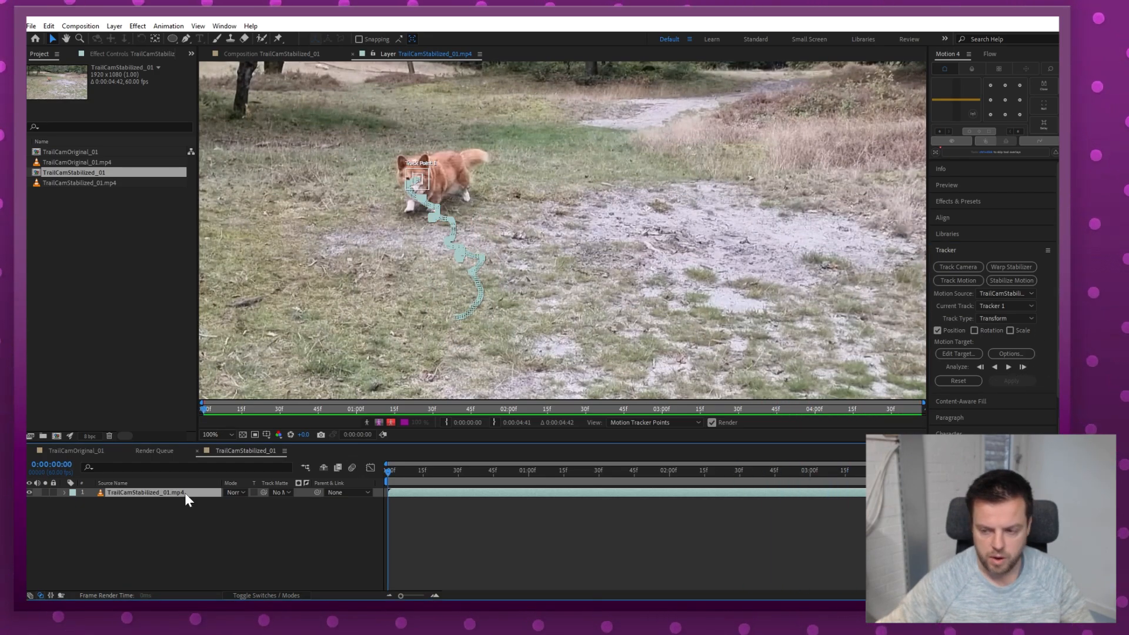
left_click(965, 281)
left_click_drag(556, 231, 416, 168)
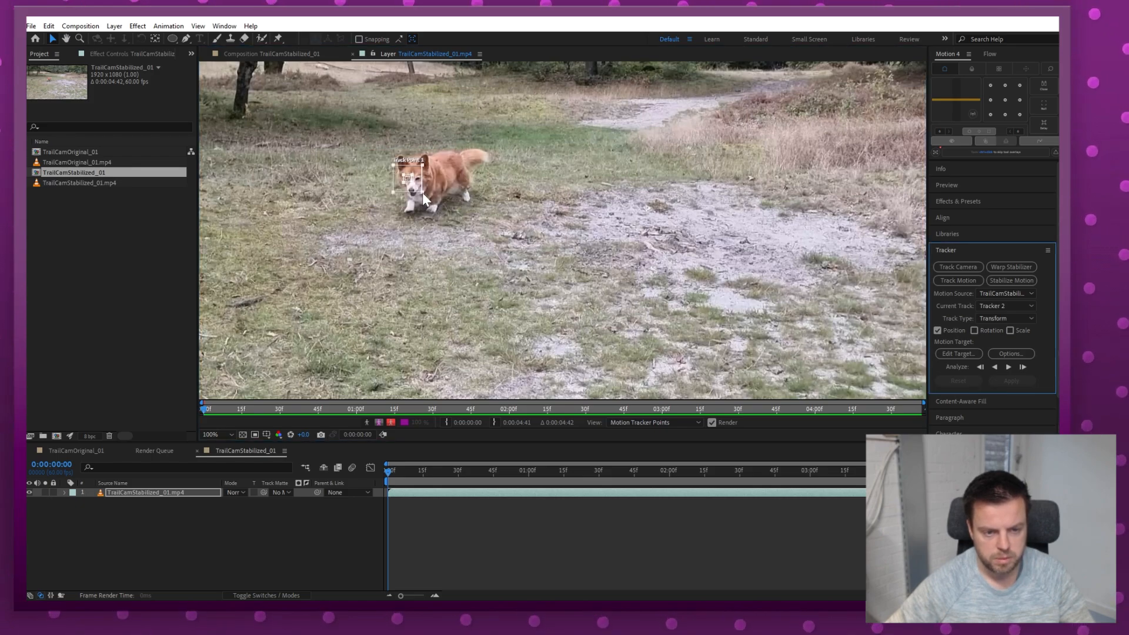
left_click(419, 190)
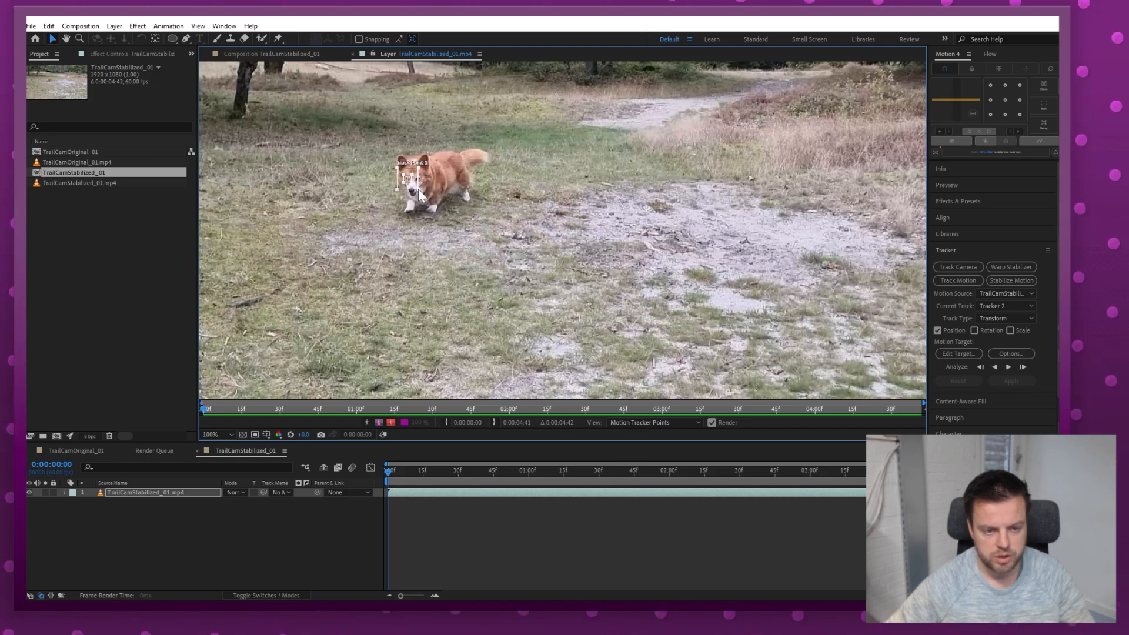
mouse_move(418, 188)
left_mouse_down()
mouse_move(452, 211)
mouse_move(418, 186)
left_mouse_up()
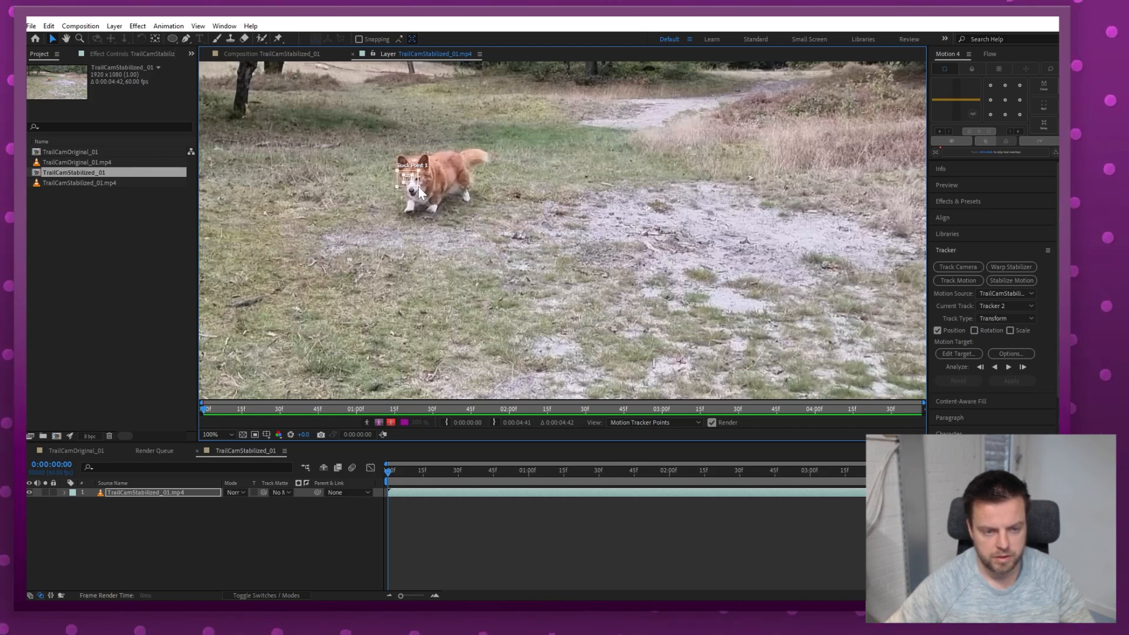
Step: Analyze the second eye track forward, return to the first frame and choose a track from the Current Track options
left_click(1007, 367)
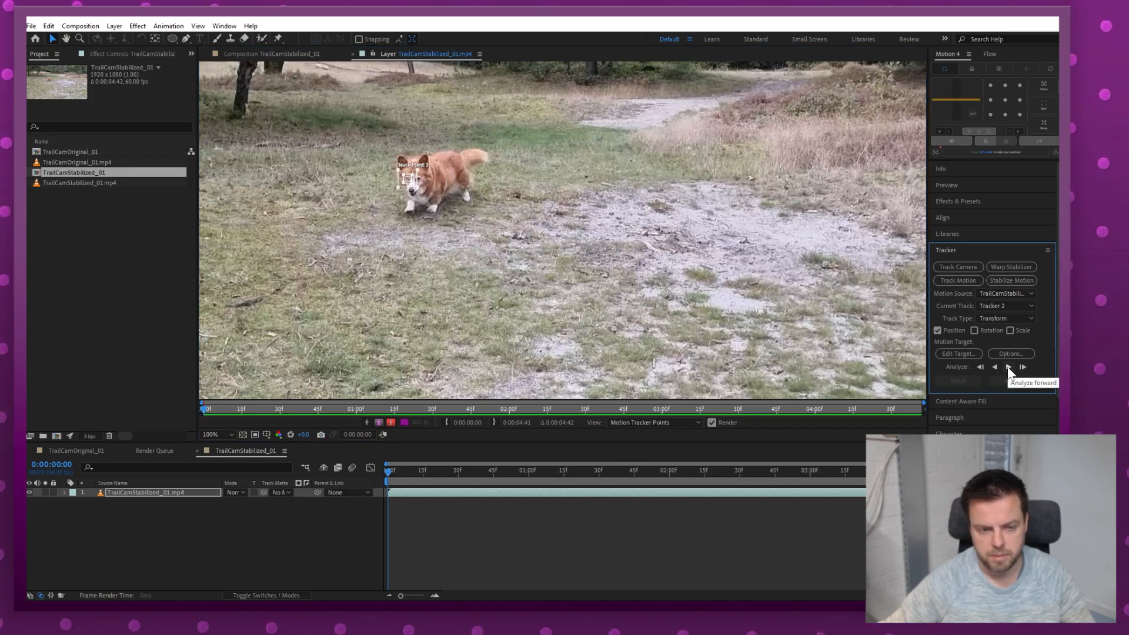
left_click_drag(401, 470, 386, 470)
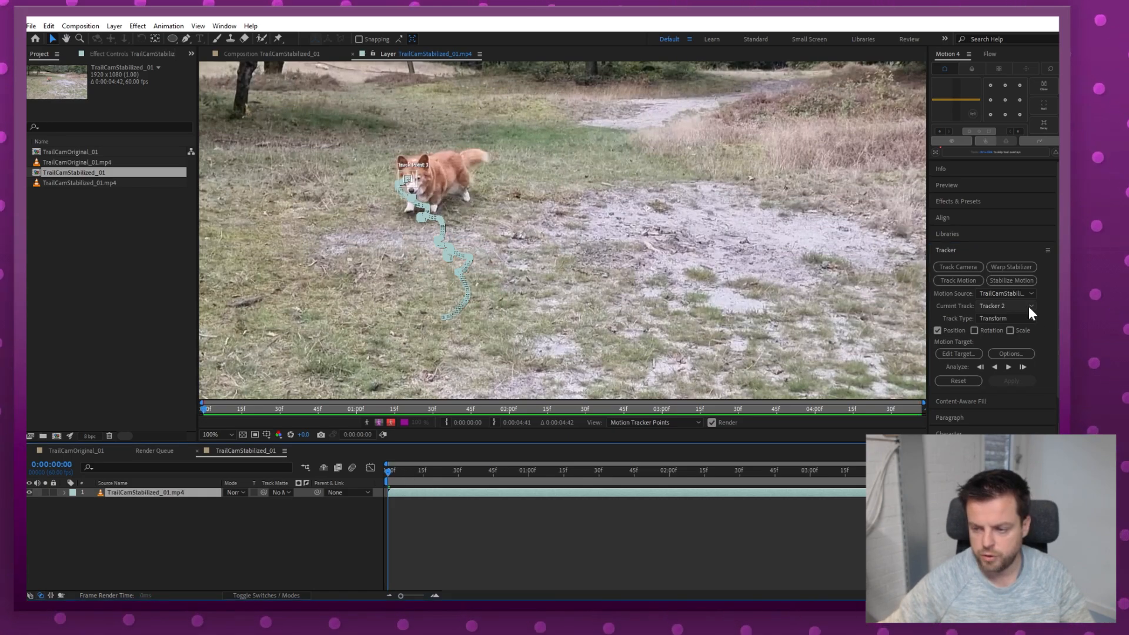
left_click(1028, 306)
left_click(1021, 330)
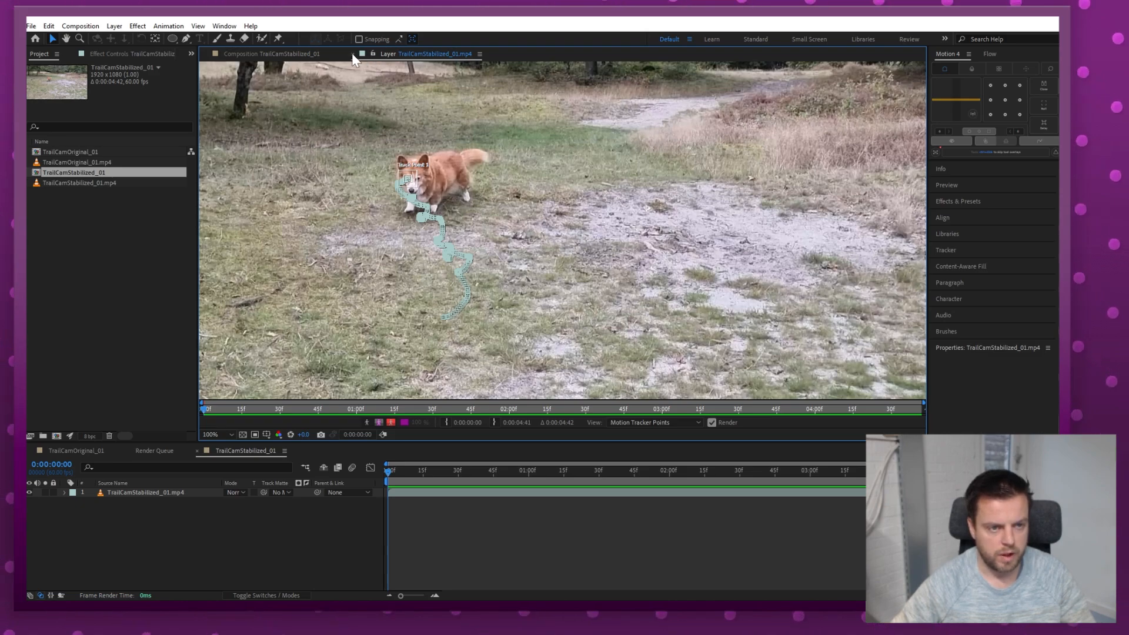
Step: Close the layer view, return to the TrailCamStabilized_01 composition and move the playhead to 0:00:04:08
left_click(354, 53)
left_click(287, 51)
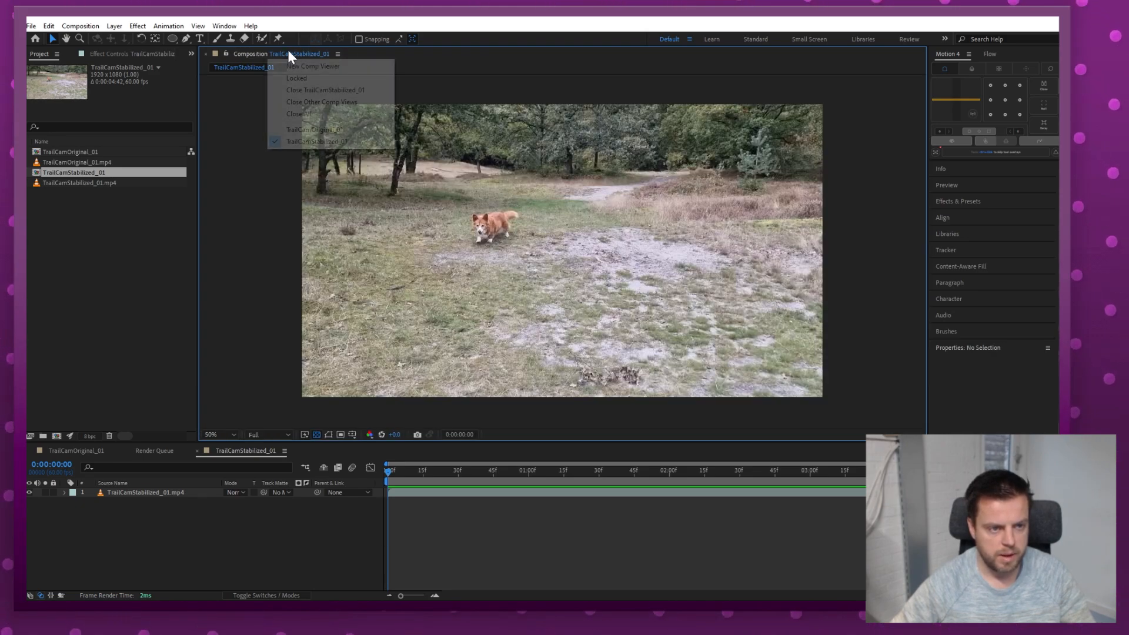
left_click(442, 477)
left_click_drag(443, 474, 972, 469)
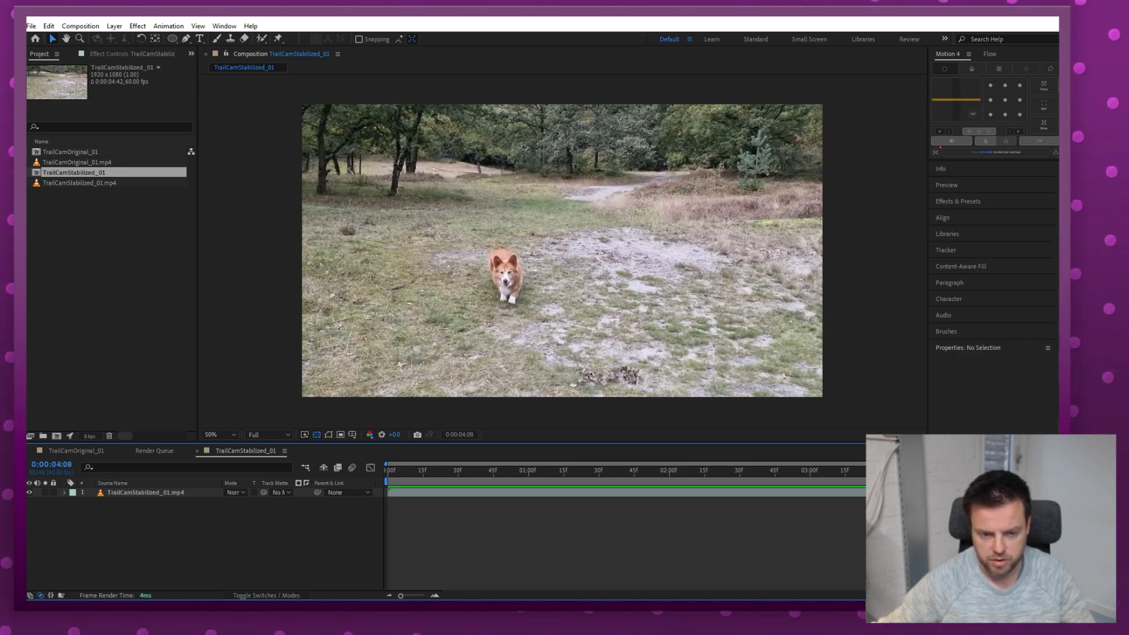
Step: Draw a small white ellipse without a stroke over the dog's eye on the viewer's left
key("z")
left_click(507, 274)
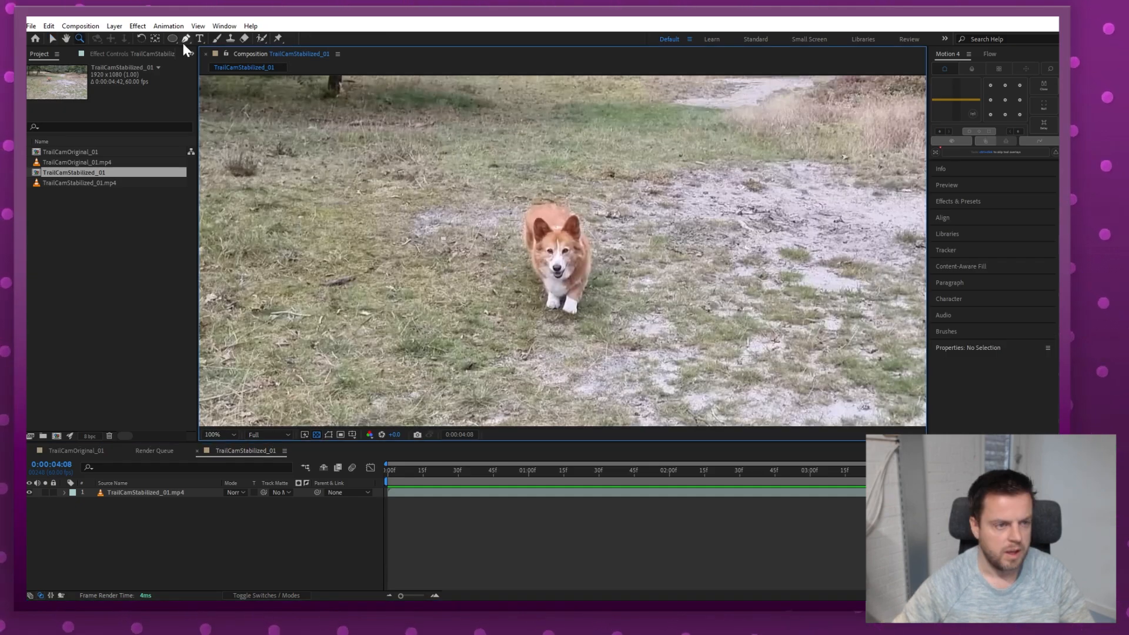
left_click(174, 37)
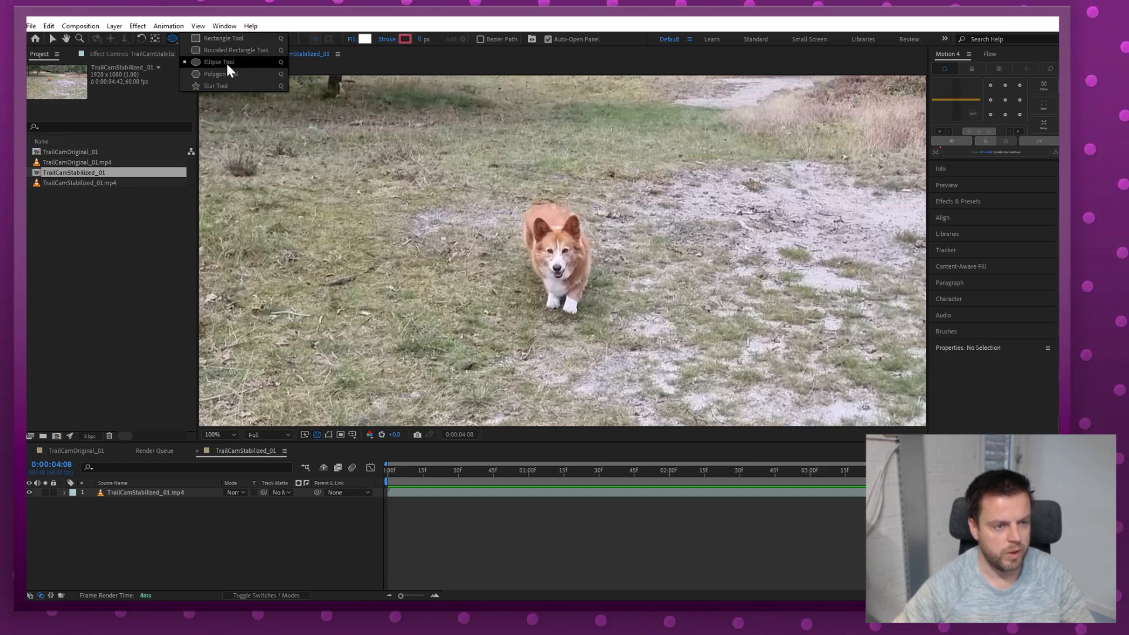
left_click(230, 63)
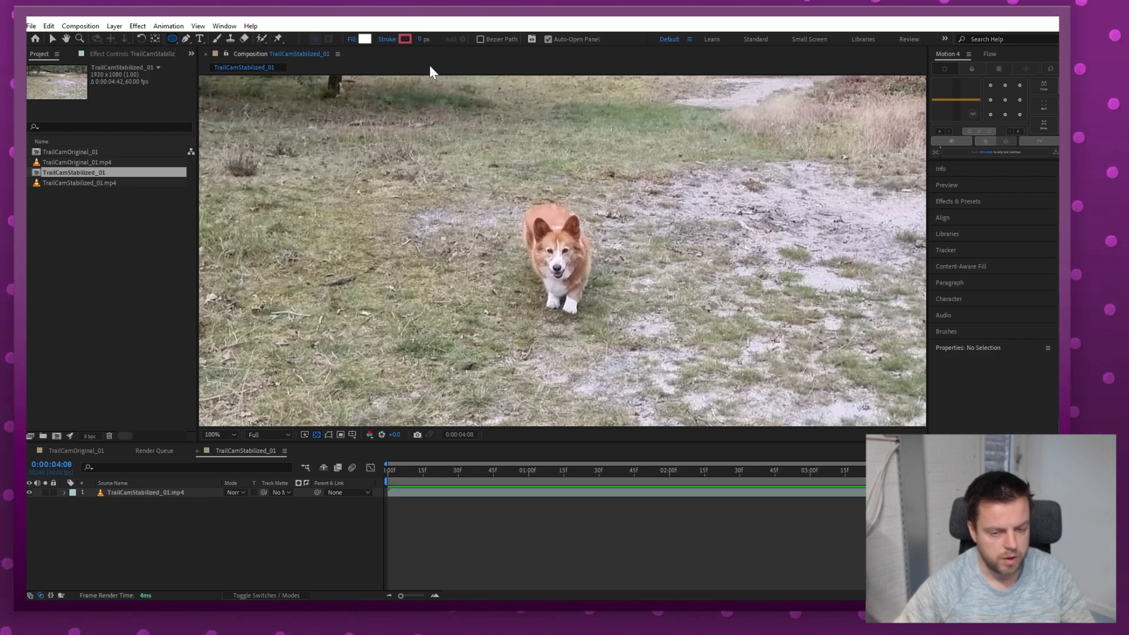
left_click_drag(547, 249, 553, 254)
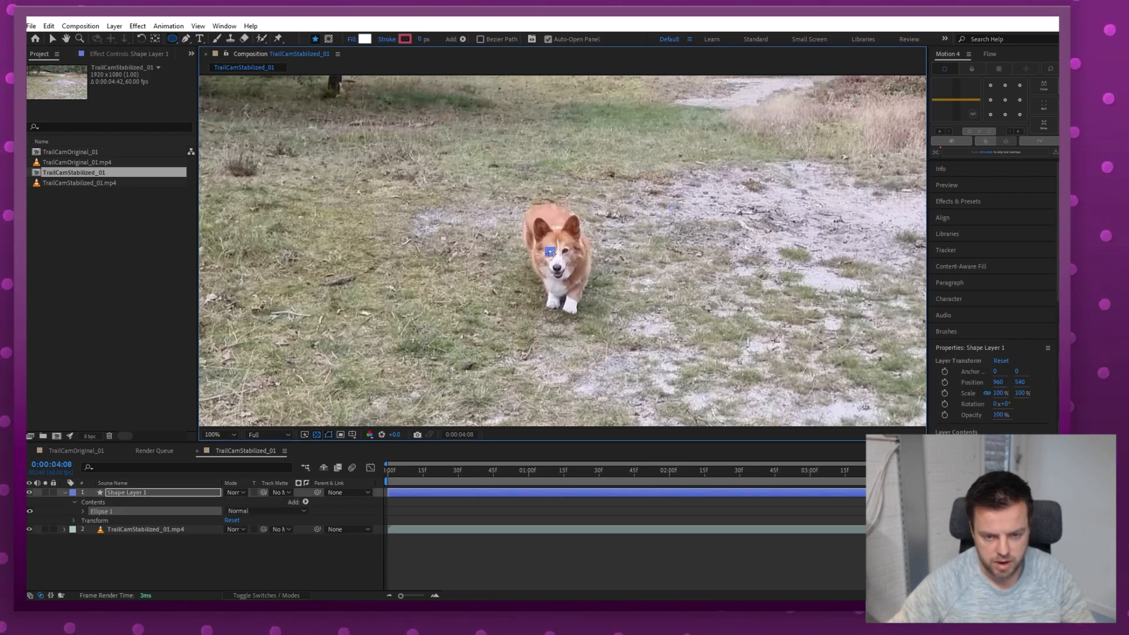
left_click(238, 558)
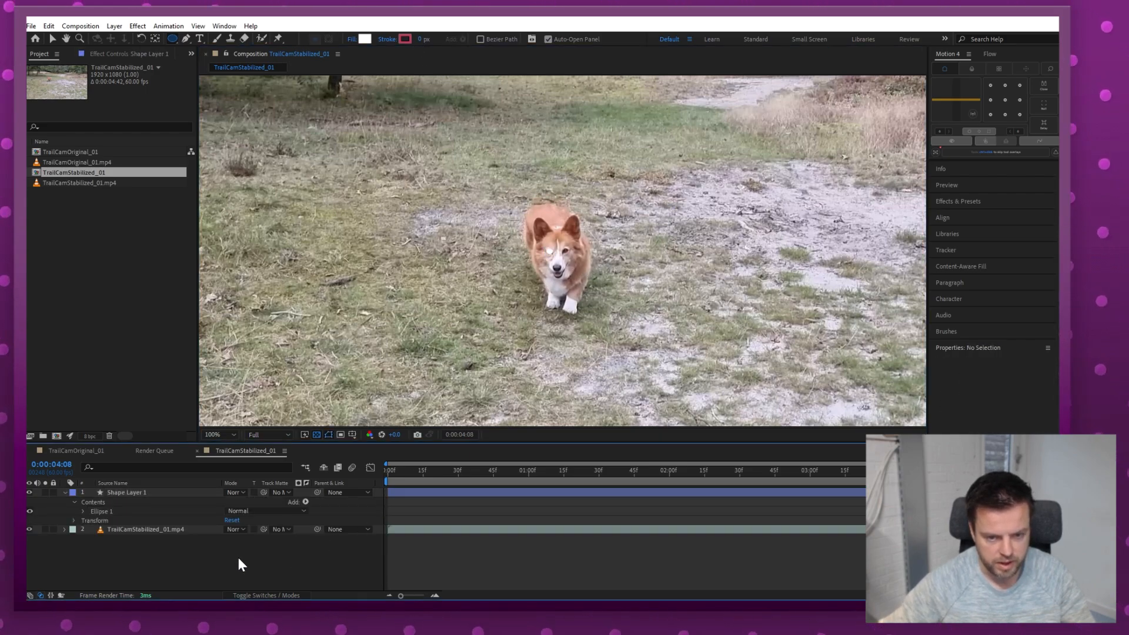
Step: Rename the ellipse's shape layer to Left Eye
left_click(138, 492)
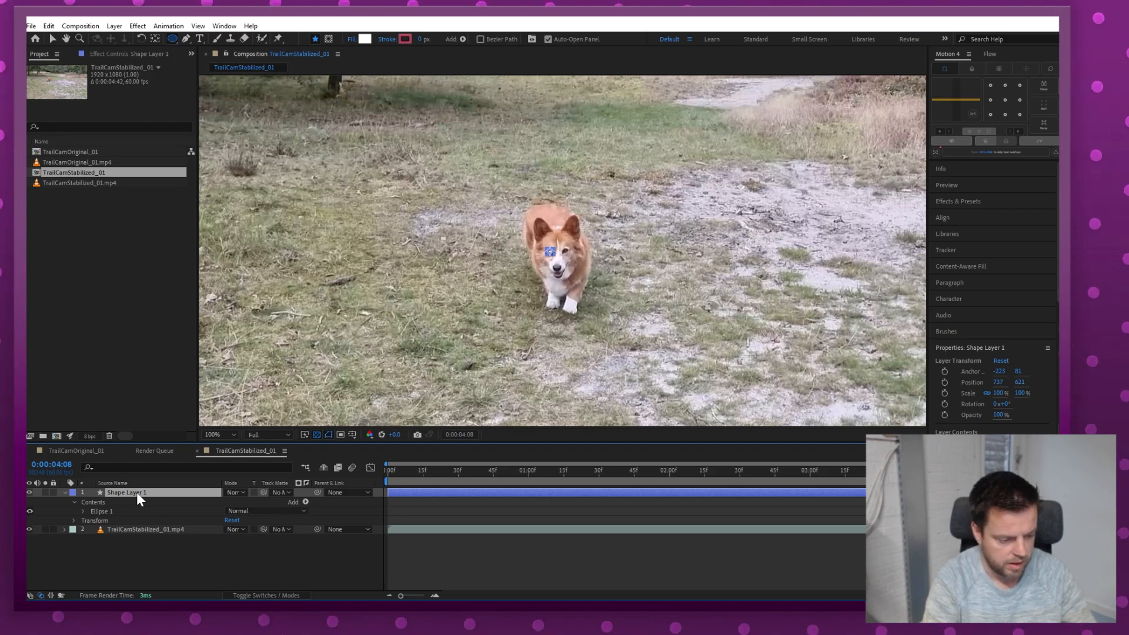
key("Return")
type("EL")
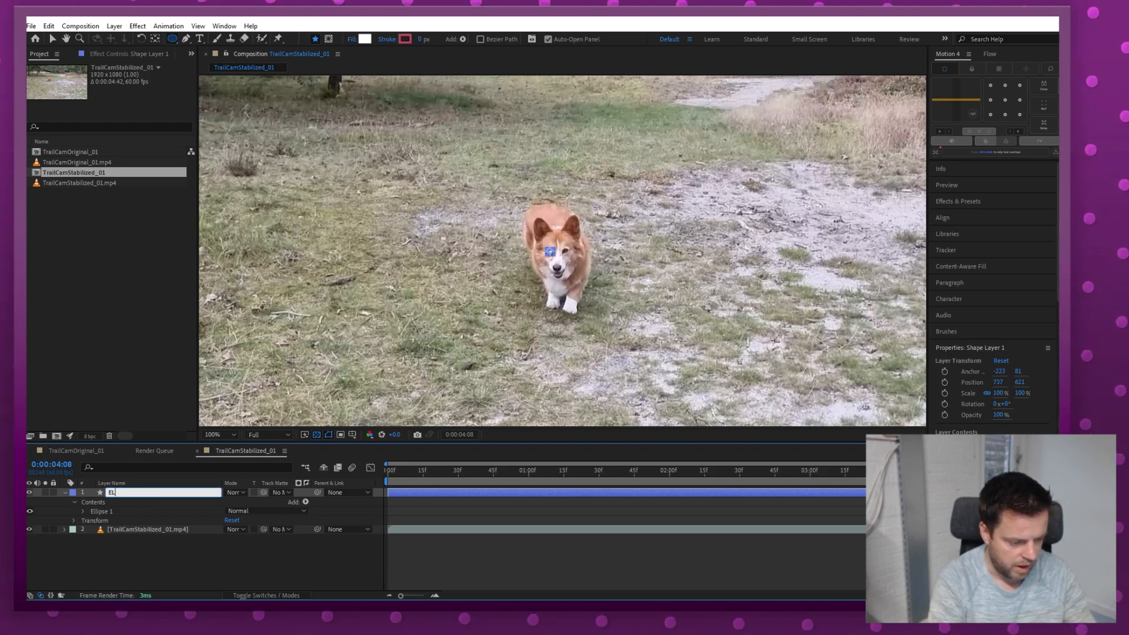
type("ft Eye")
key("Return")
left_click(114, 538)
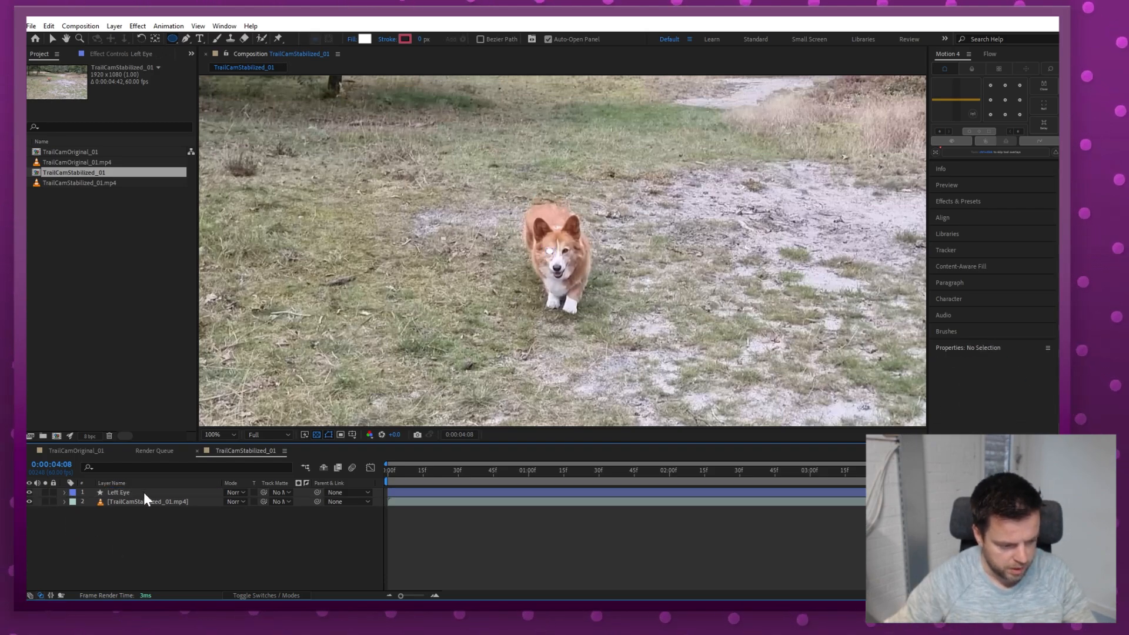
Step: Duplicate the Left Eye layer and move the copy over the dog's eye on the viewer's right
left_click(143, 493)
key("ctrl+d")
key("v")
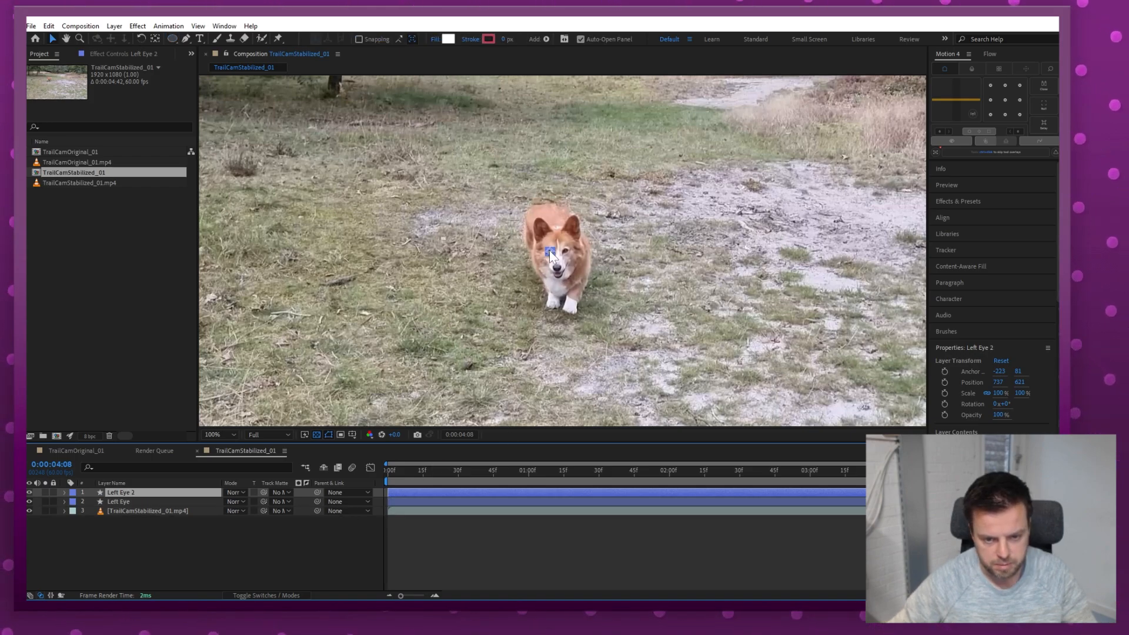
left_click_drag(550, 252, 562, 250)
left_click(562, 431)
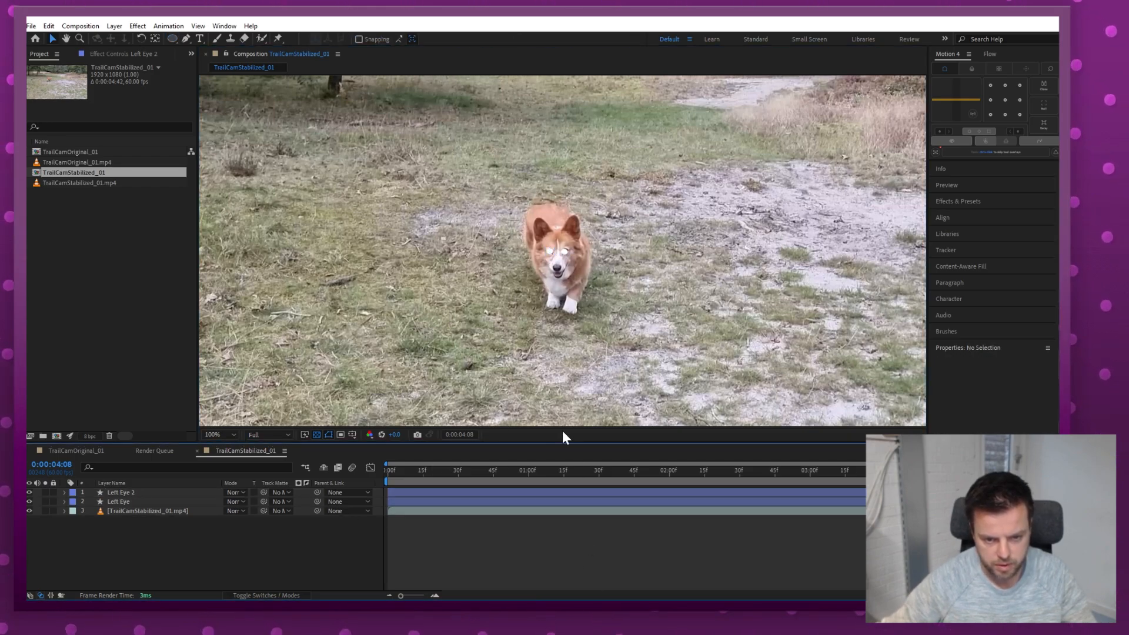
Step: Rename the duplicated ellipse layer to Right Eye
left_click(566, 250)
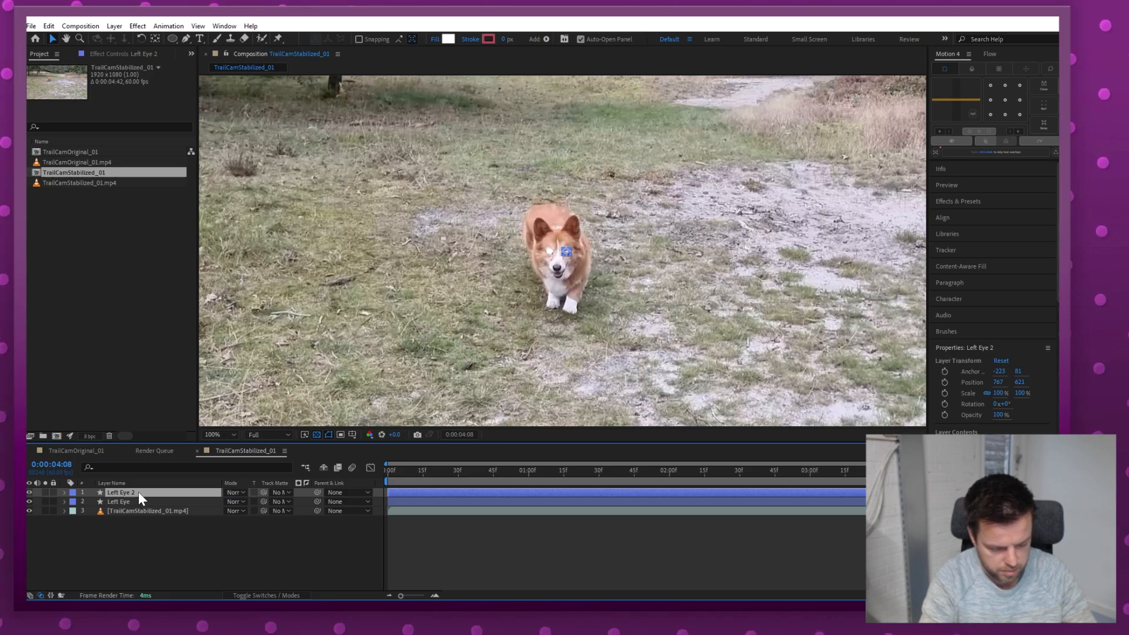
key("Return")
type("Right YE")
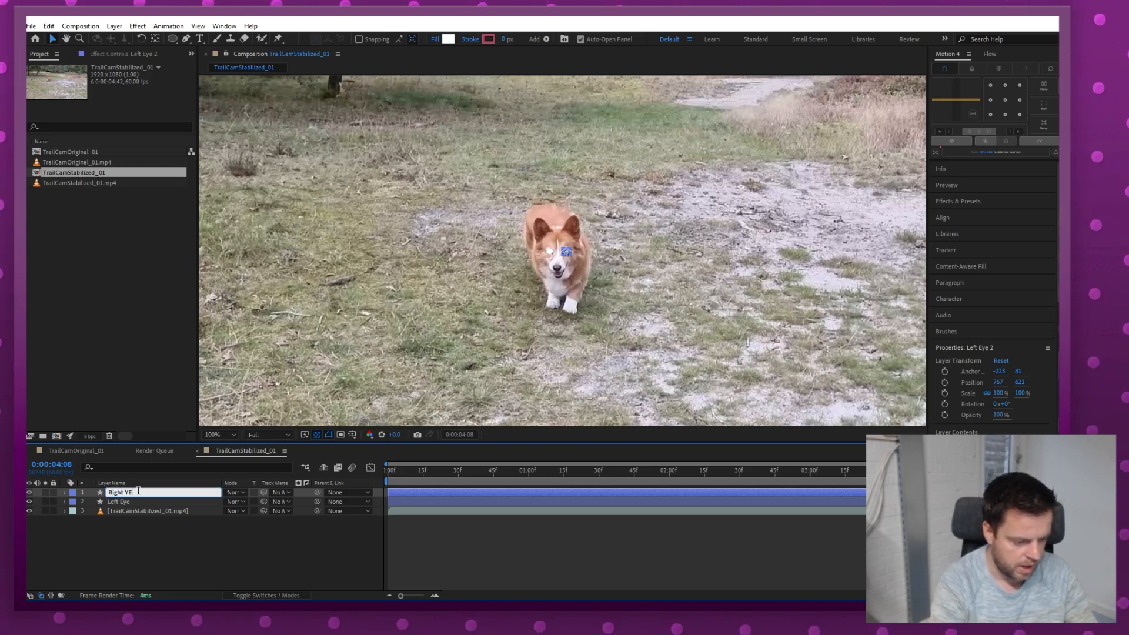
key("BackSpace")
key("BackSpace")
type("Eye")
key("Return")
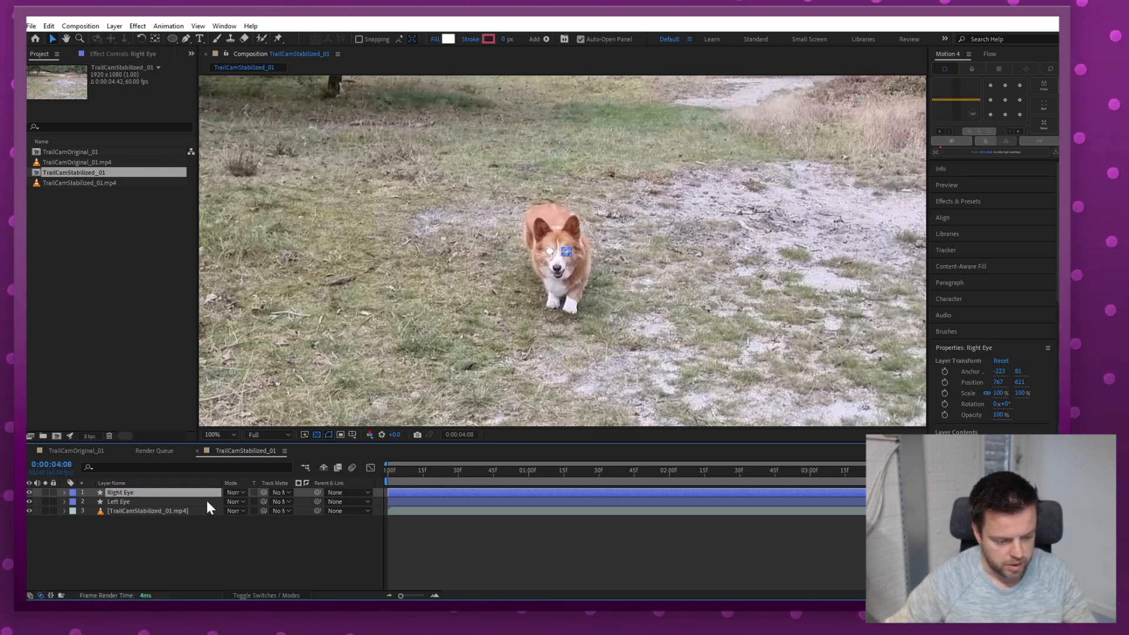
left_click(529, 547)
Step: At 0:00:04:02, set the tracker's motion source to TrailCamStabilized_01.mp4 and choose Tracker 1 as the current track
mouse_move(969, 472)
left_mouse_down()
mouse_move(521, 471)
mouse_move(746, 461)
mouse_move(979, 471)
mouse_move(956, 471)
left_mouse_up()
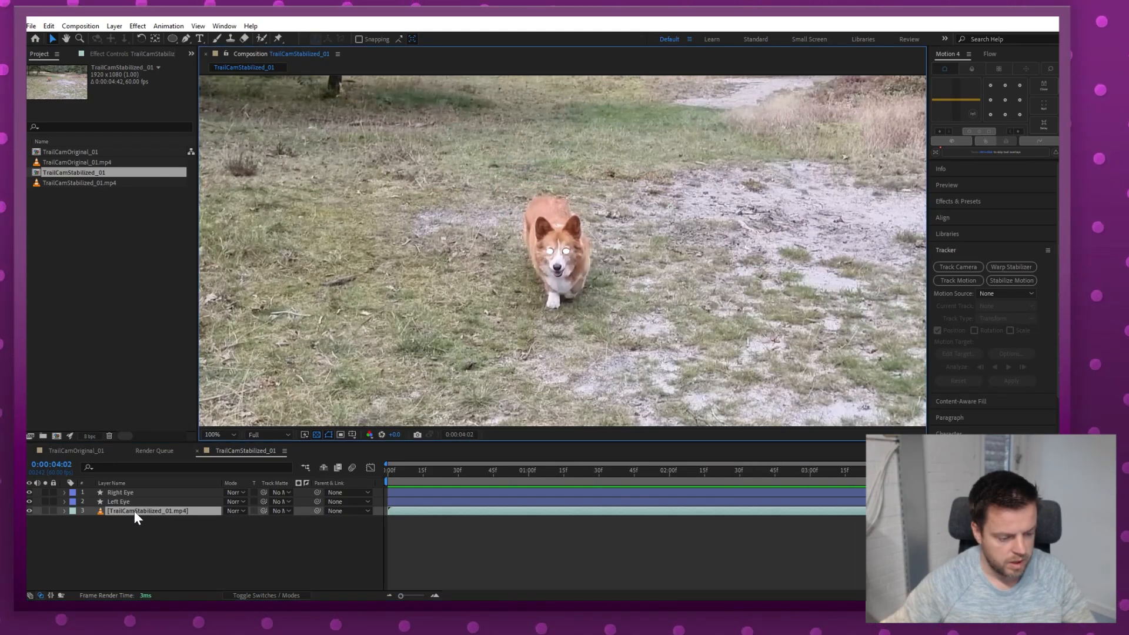
left_click(134, 512)
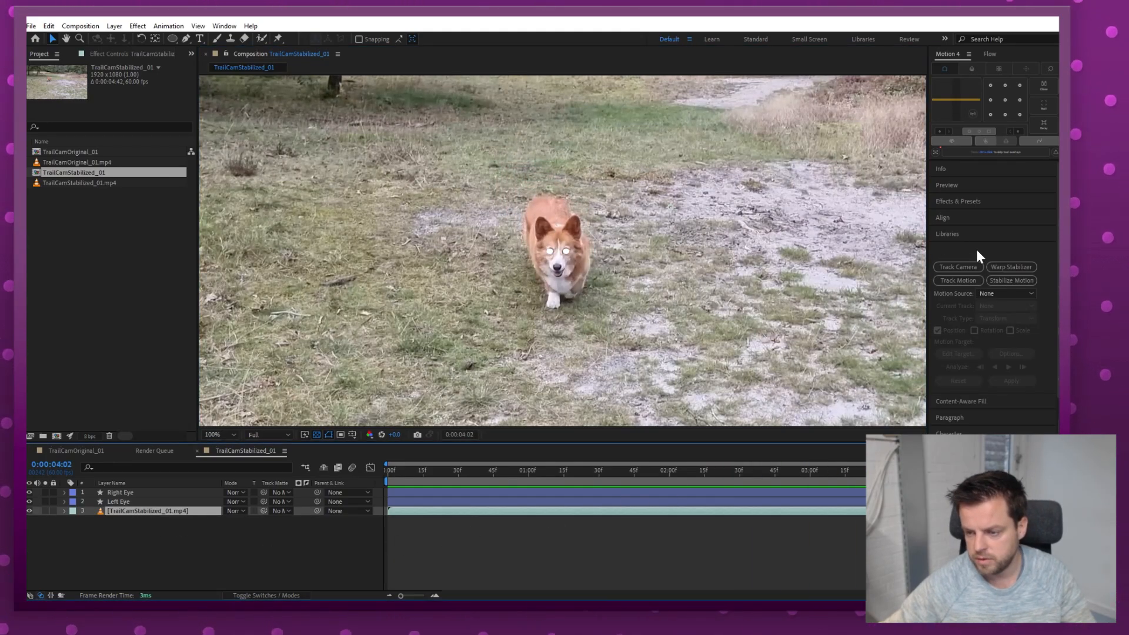
left_click(1004, 291)
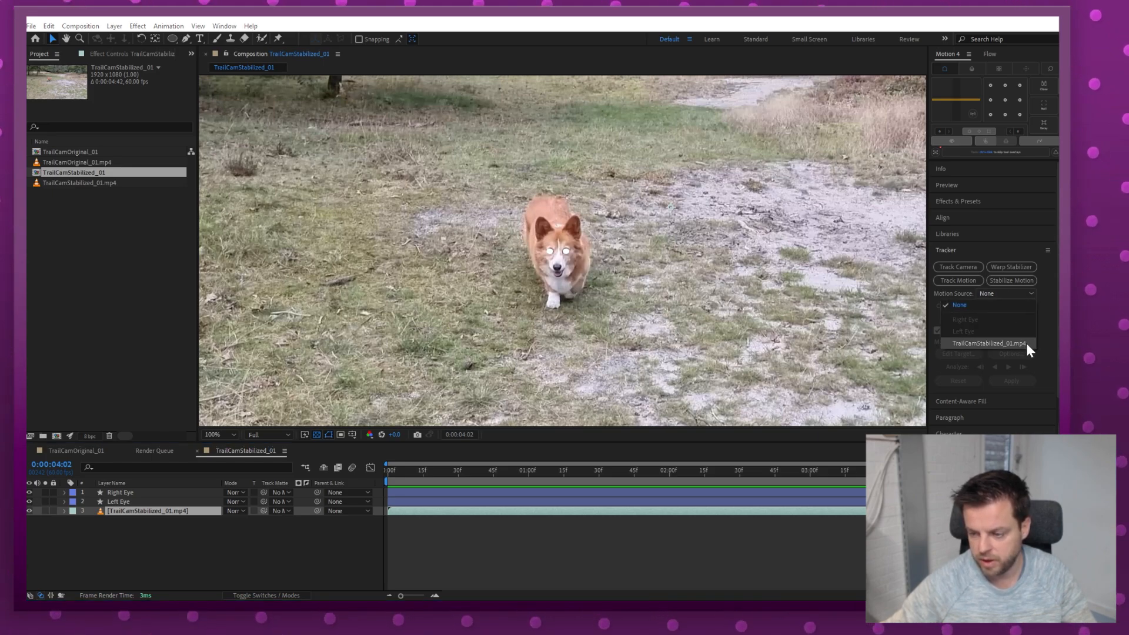
left_click(1026, 343)
left_click(1006, 305)
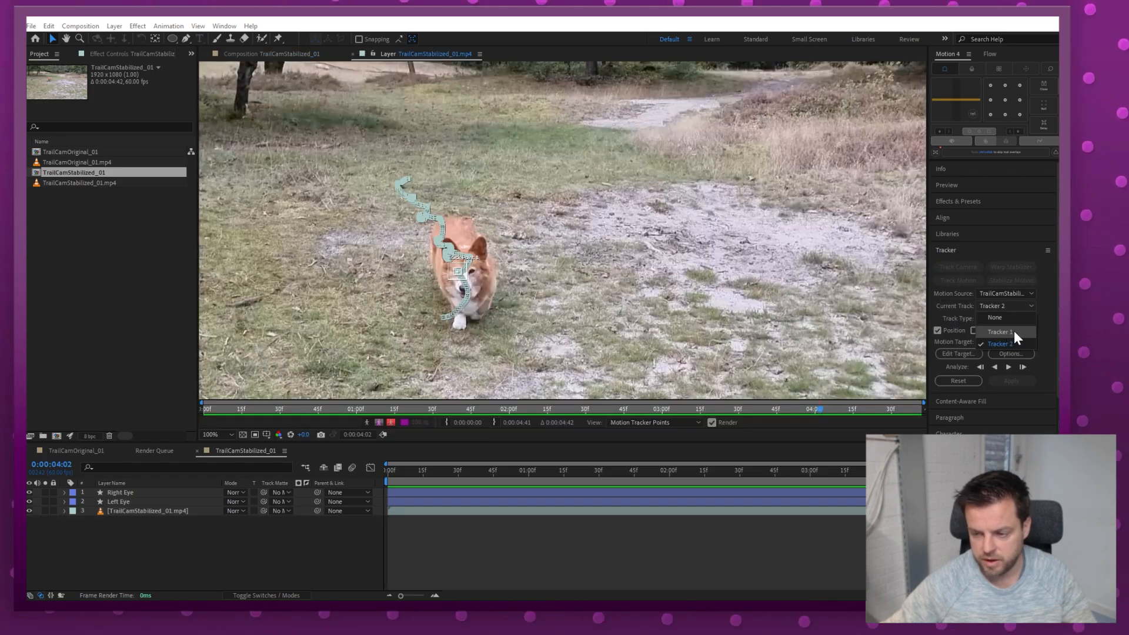
left_click(1014, 332)
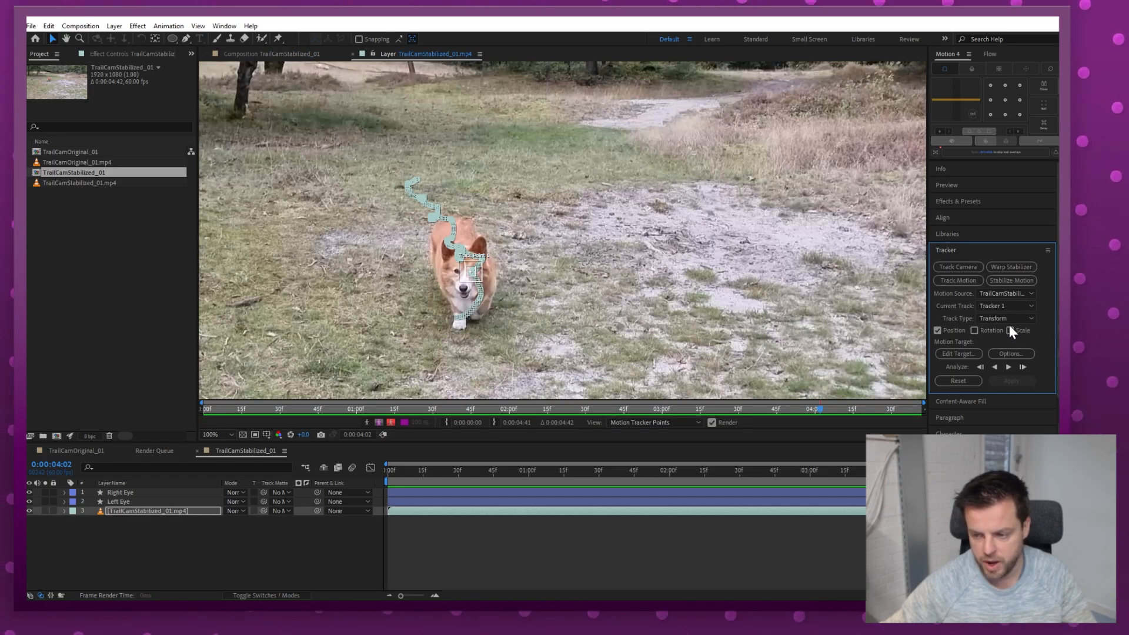
Step: Set Tracker 1's motion target to the Right Eye layer, apply it in X and Y, and scrub through the result
left_click(976, 353)
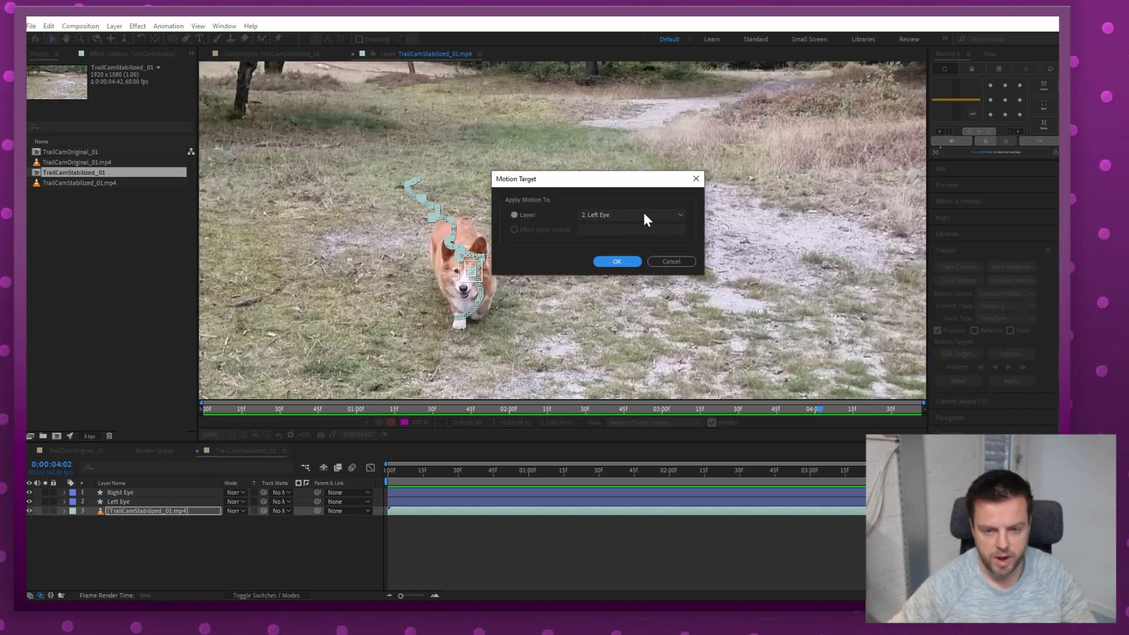
left_click(645, 219)
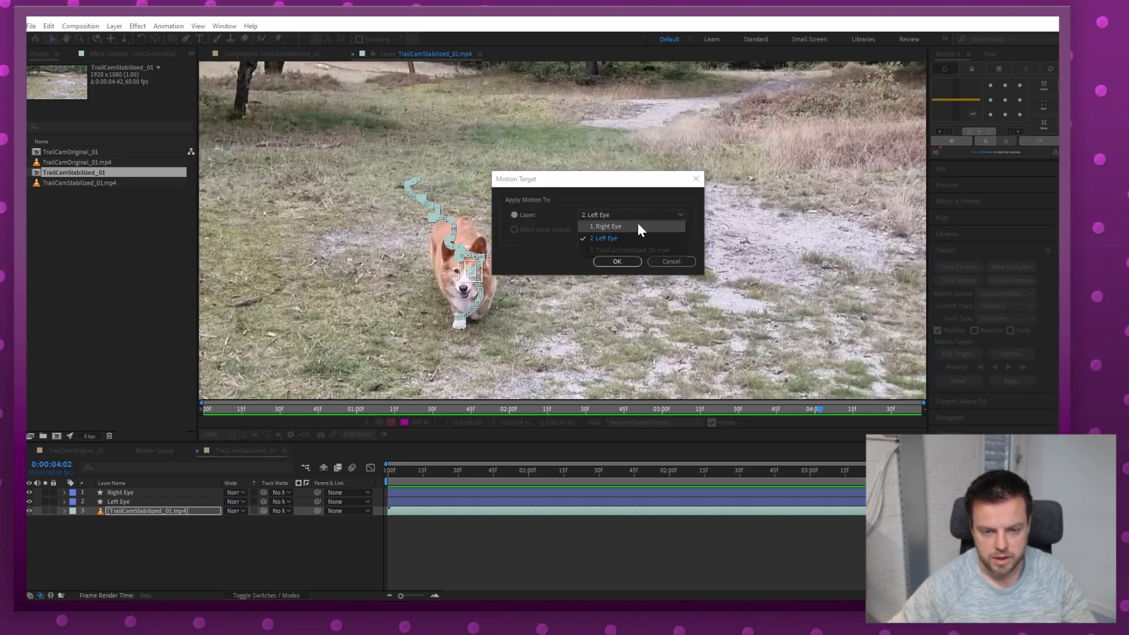
left_click(638, 224)
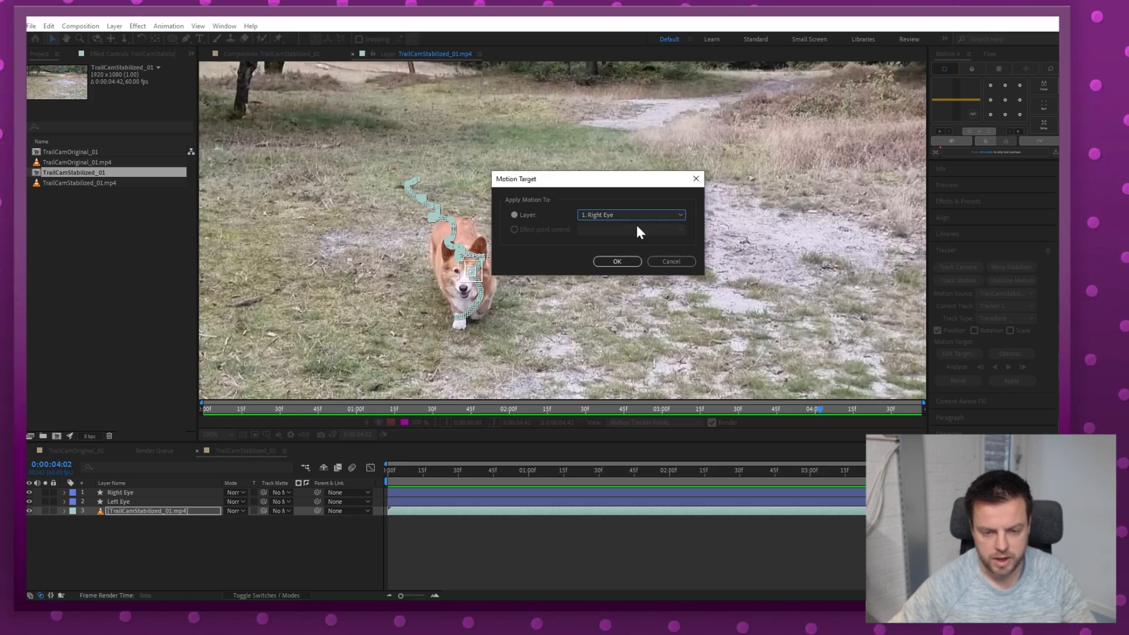
left_click(614, 260)
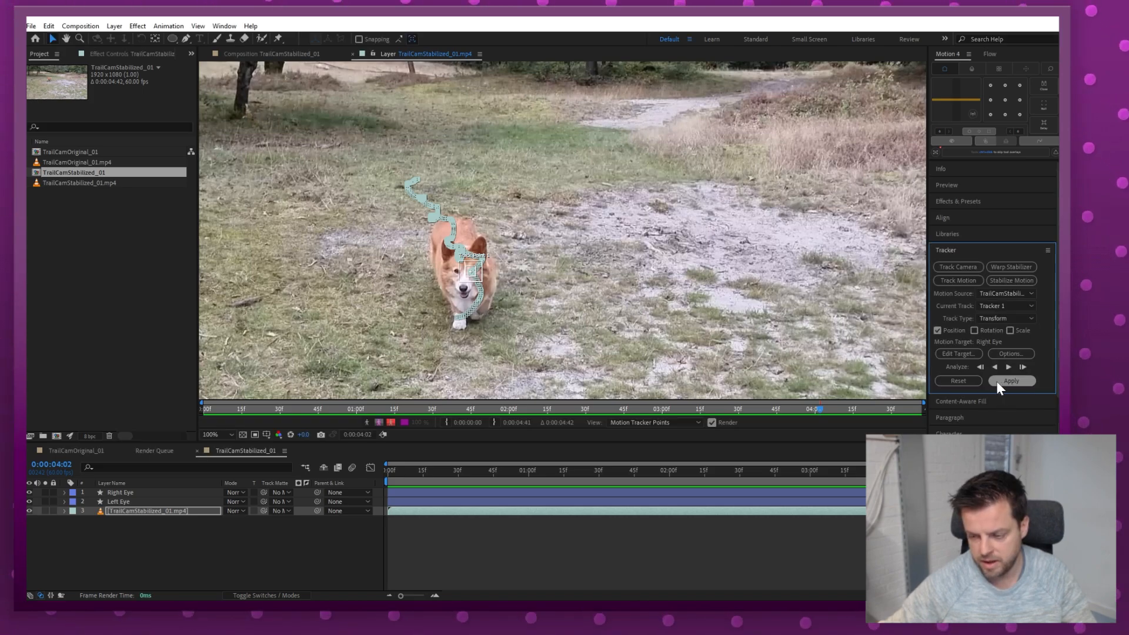
left_click(998, 381)
left_click(665, 243)
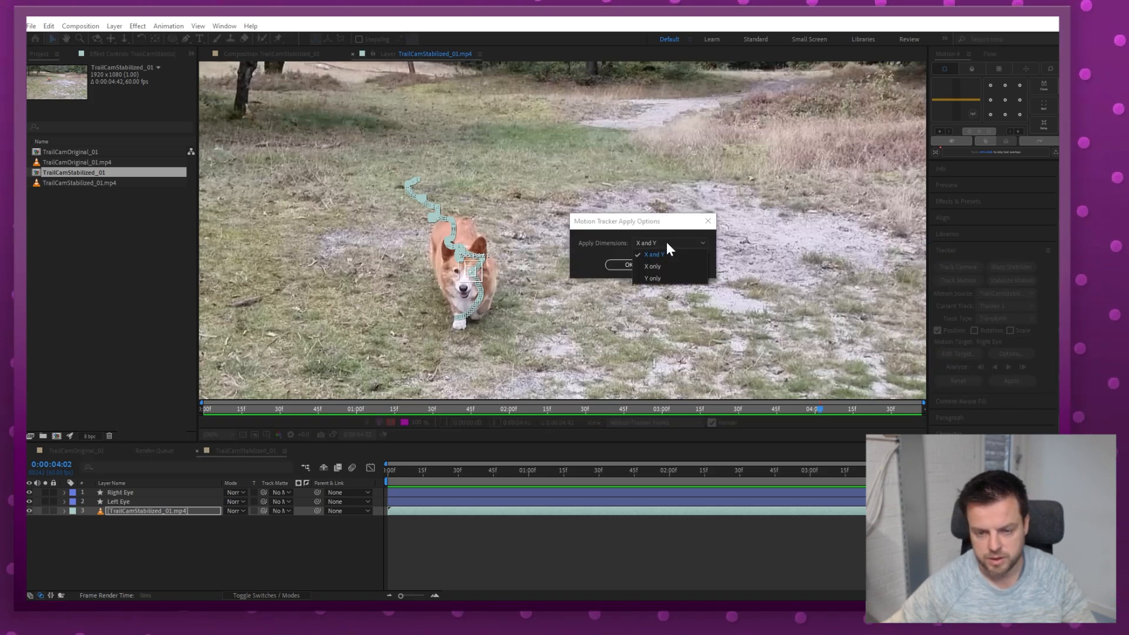
left_click(665, 251)
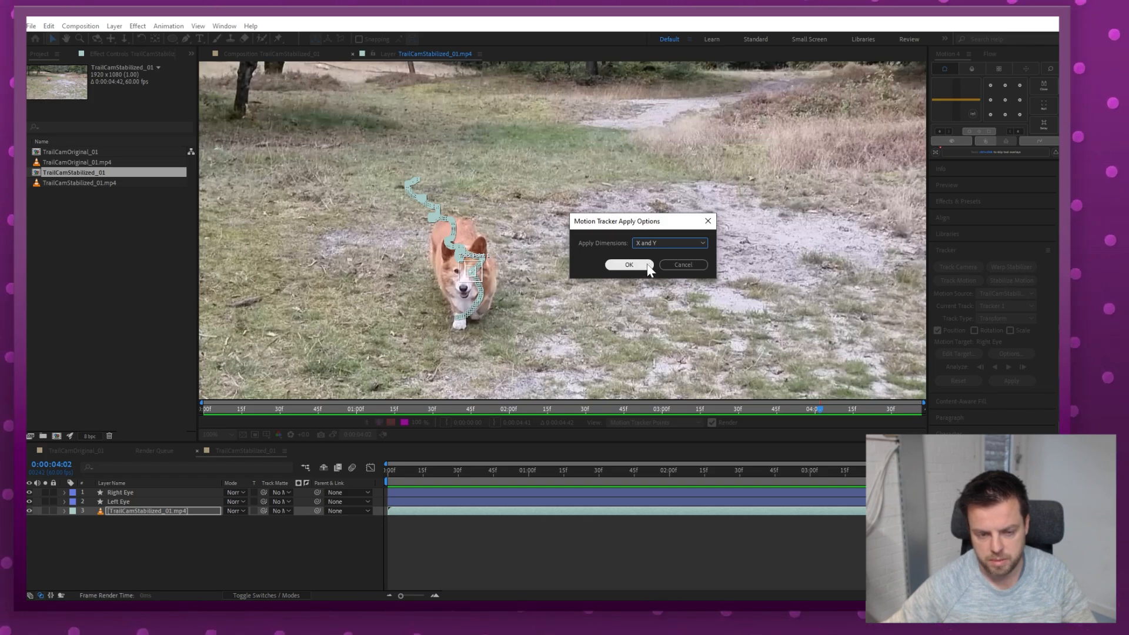
left_click(646, 264)
left_click_drag(937, 470, 1004, 453)
Step: Set the motion source to TrailCamStabilized_01.mp4 again and choose Tracker 2 as the current track
left_click(983, 256)
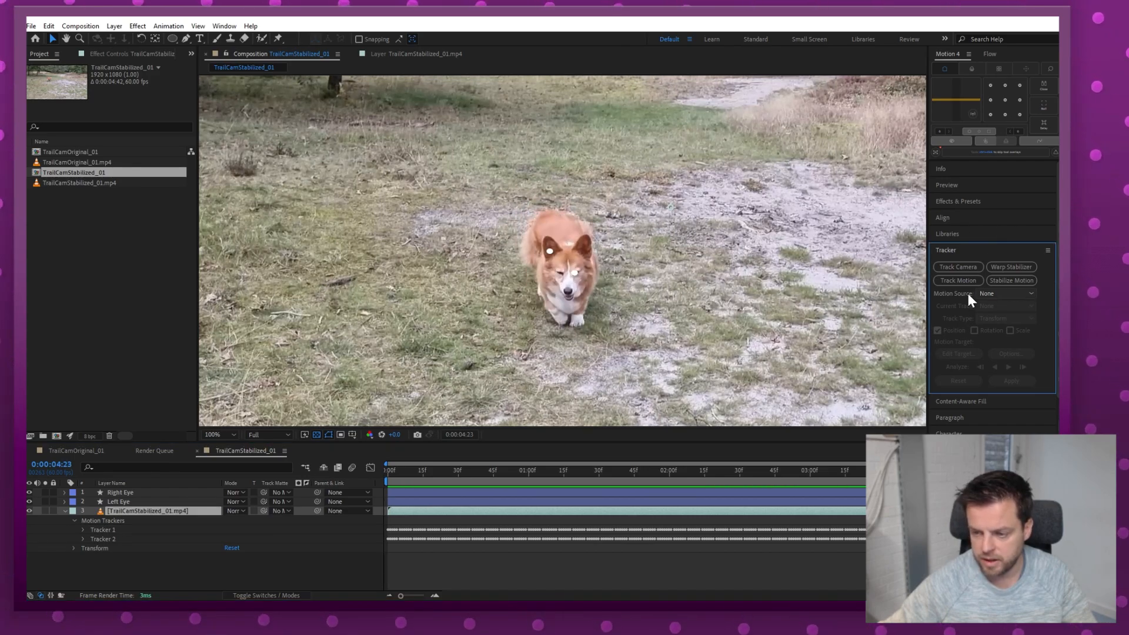
left_click(1004, 294)
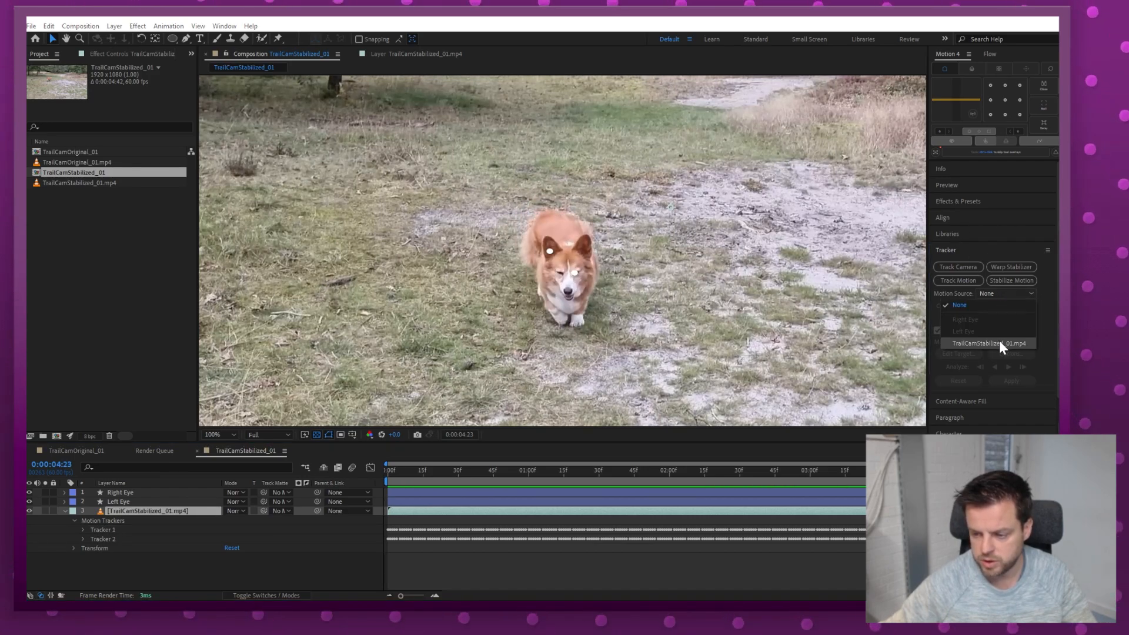
left_click(1001, 344)
left_click(1010, 304)
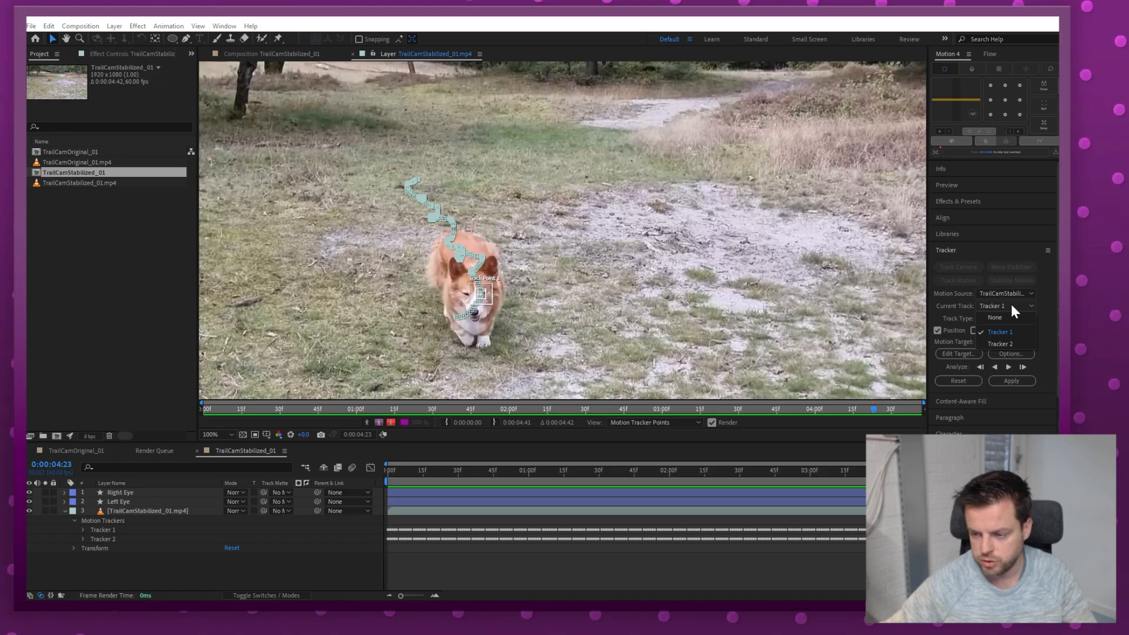
left_click(1001, 343)
Step: Target Tracker 2 to the Left Eye layer, apply it in X and Y, and scrub through the result
left_click(967, 353)
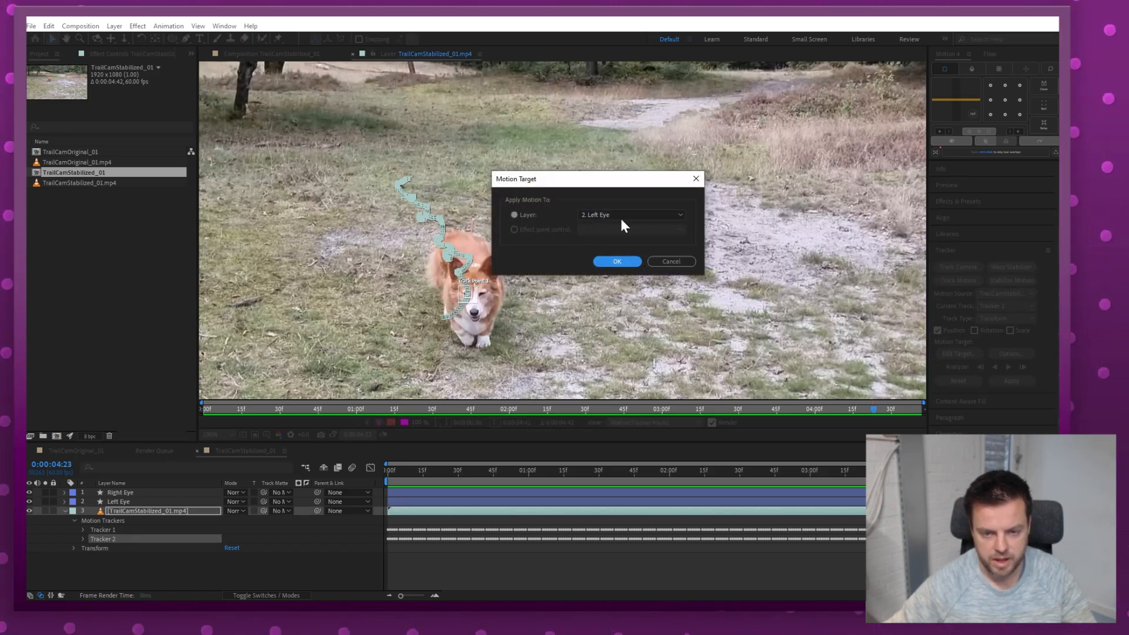
left_click(627, 262)
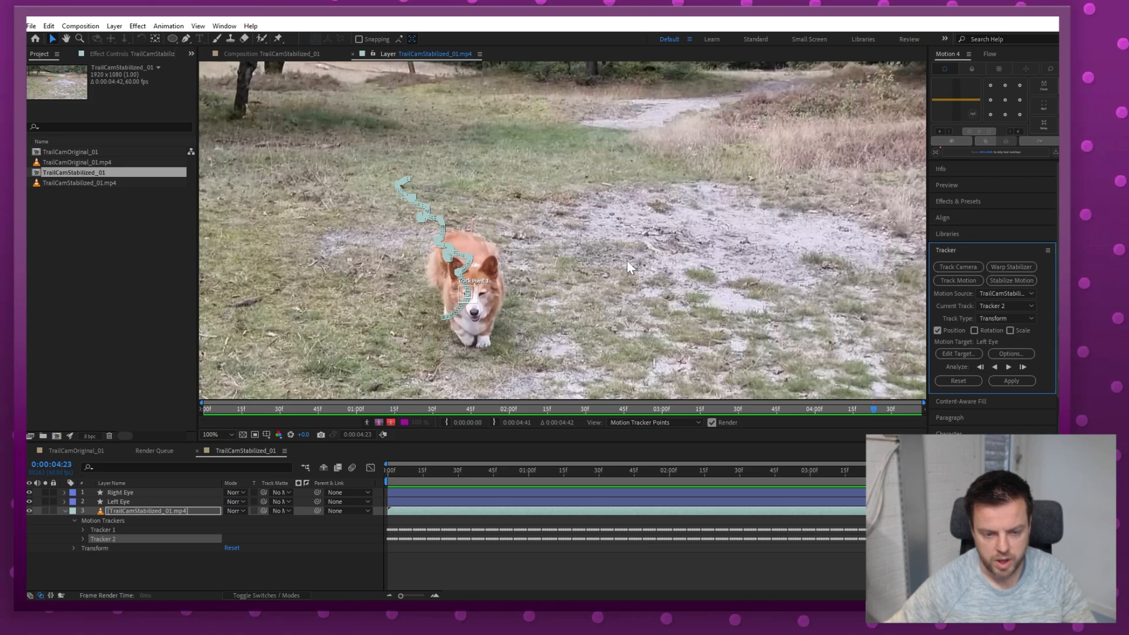
left_click(1003, 381)
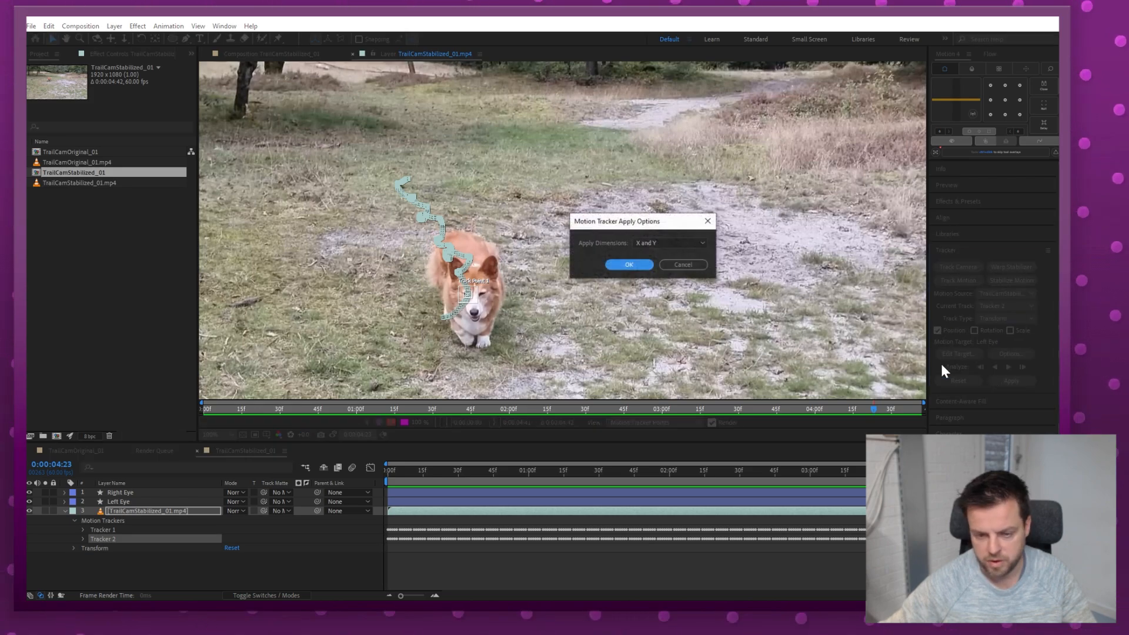
left_click(628, 265)
left_click_drag(489, 470, 381, 458)
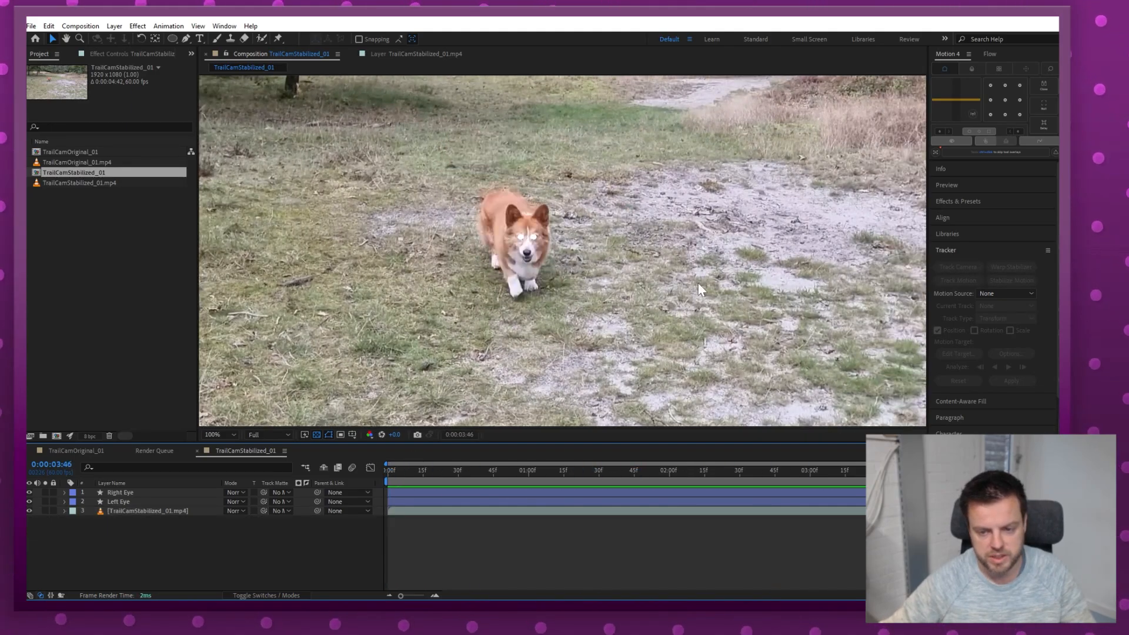
Step: Select the TrailCamStabilized_01.mp4 layer and bring up the Effects & Presets list
key("z")
left_click(697, 282, "alt")
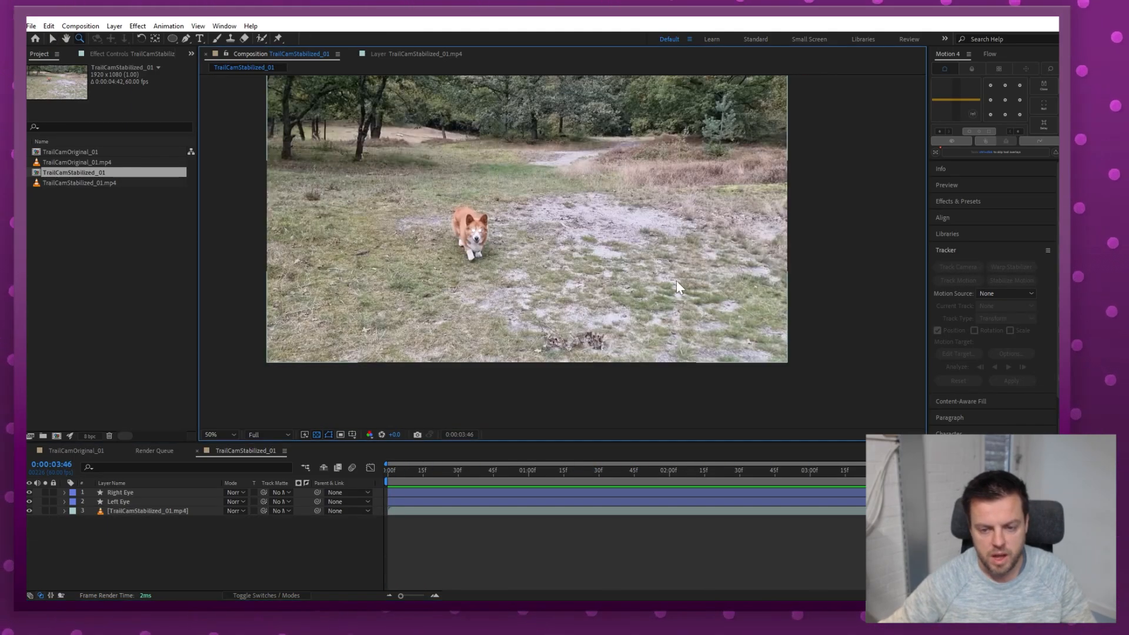
key("v")
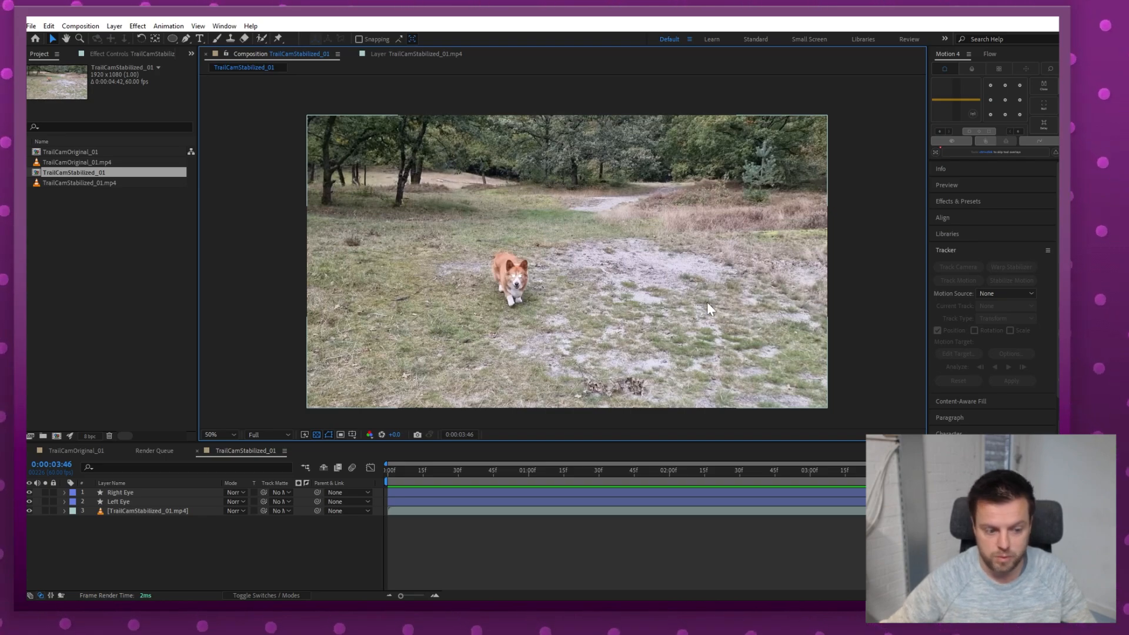
left_click(201, 510)
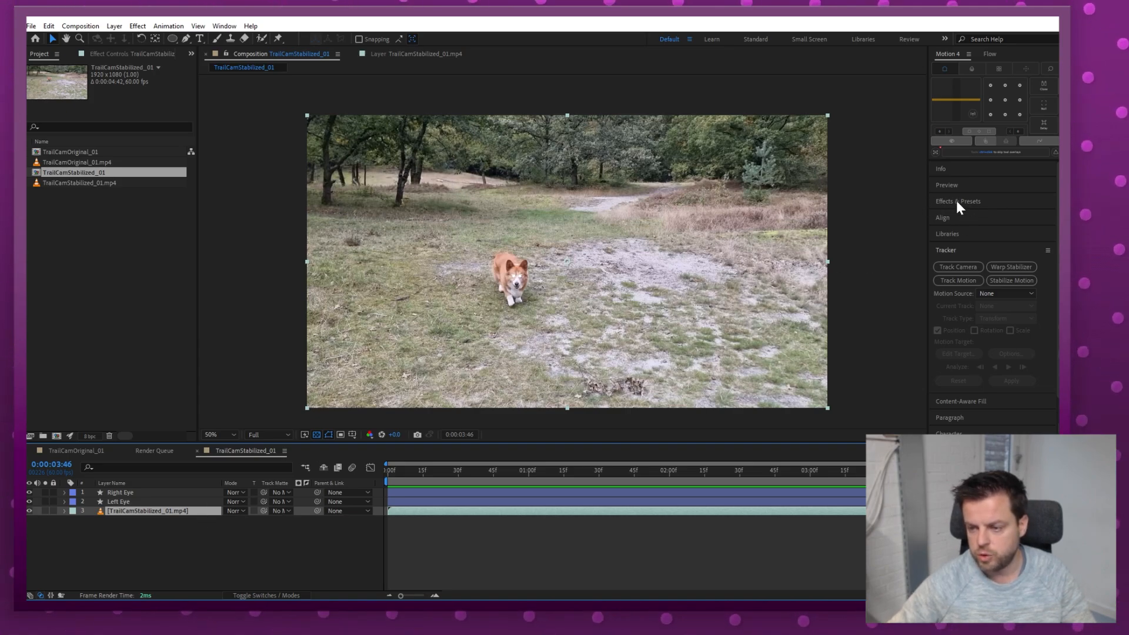
left_click(224, 26)
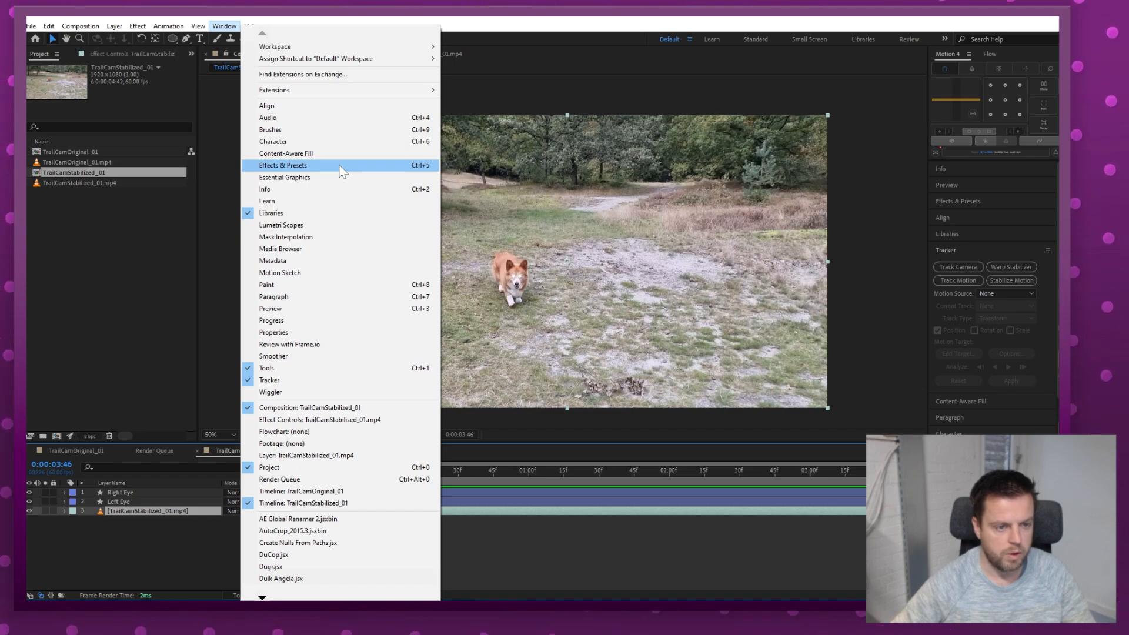
left_click(341, 171)
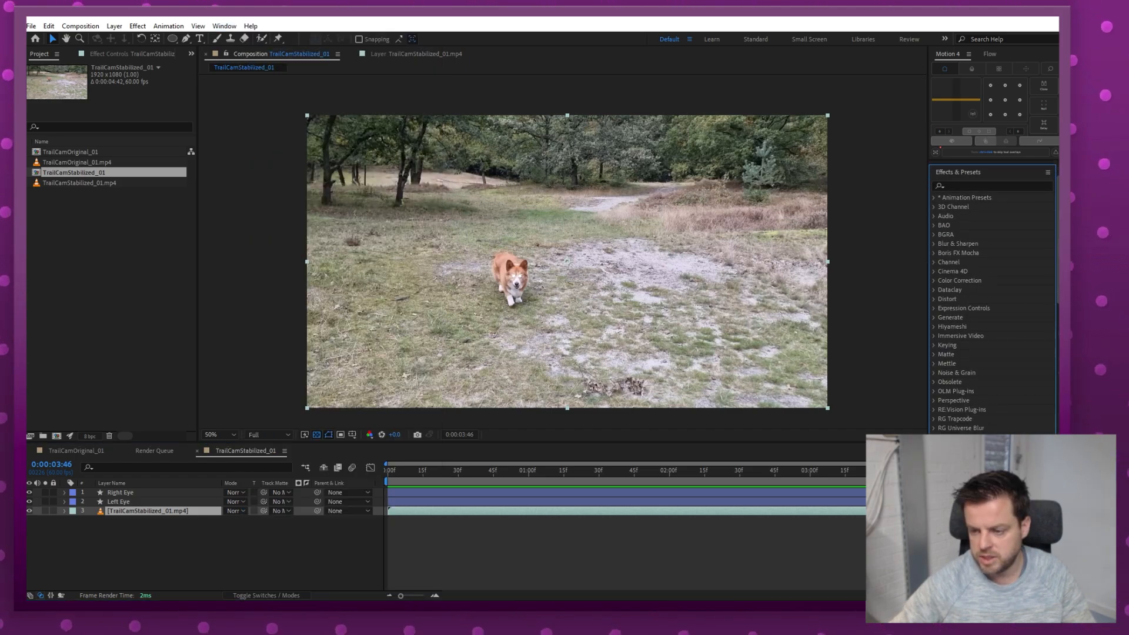
scroll(994, 470, "up", 2)
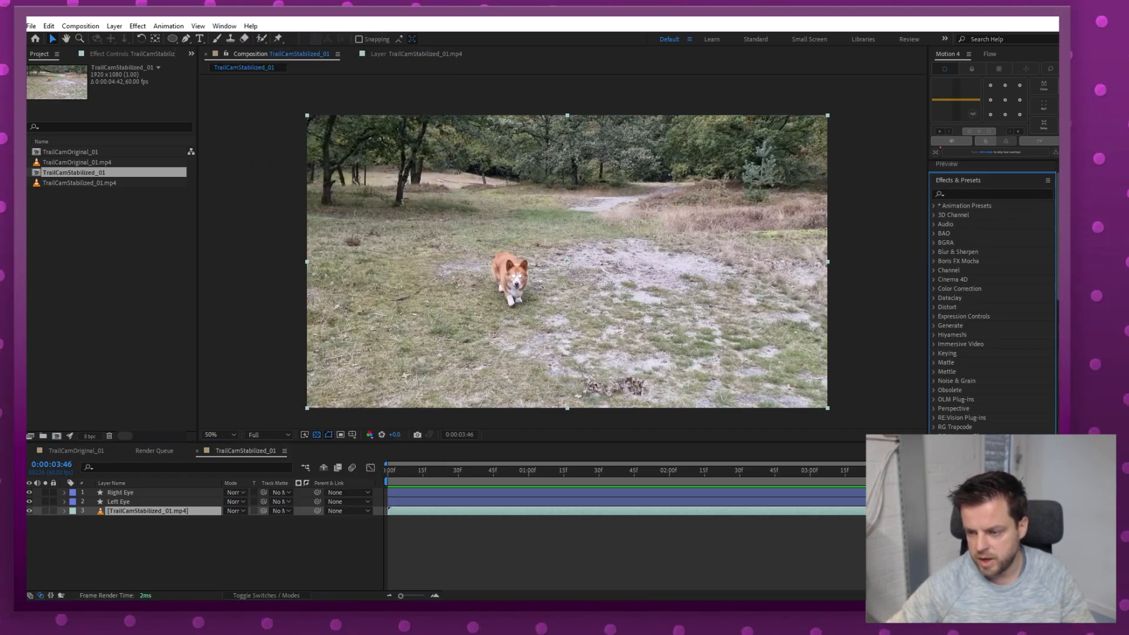
Step: Apply the Tint color correction effect to the TrailCamStabilized_01.mp4 layer and return to the project items
left_click(201, 534)
left_click(199, 511)
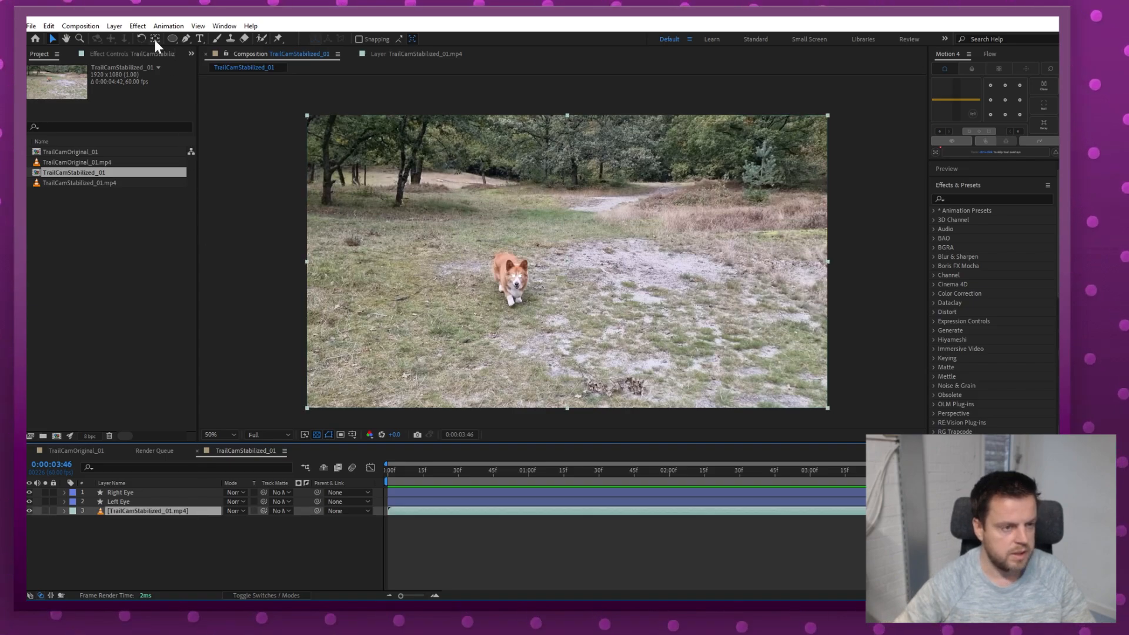
left_click(138, 26)
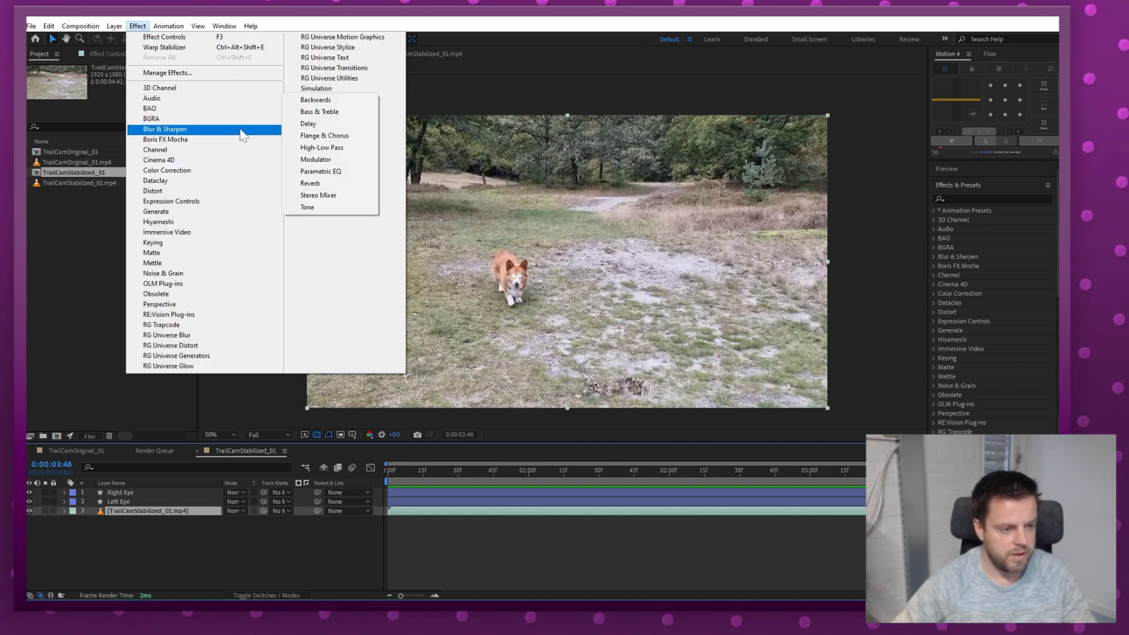
mouse_move(249, 216)
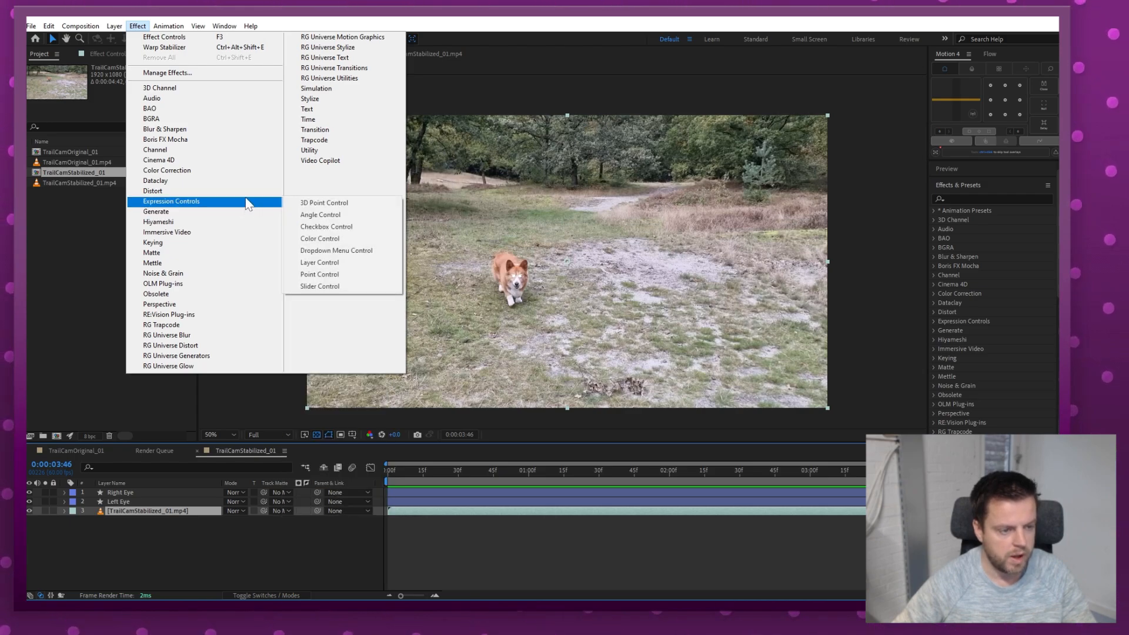
mouse_move(251, 176)
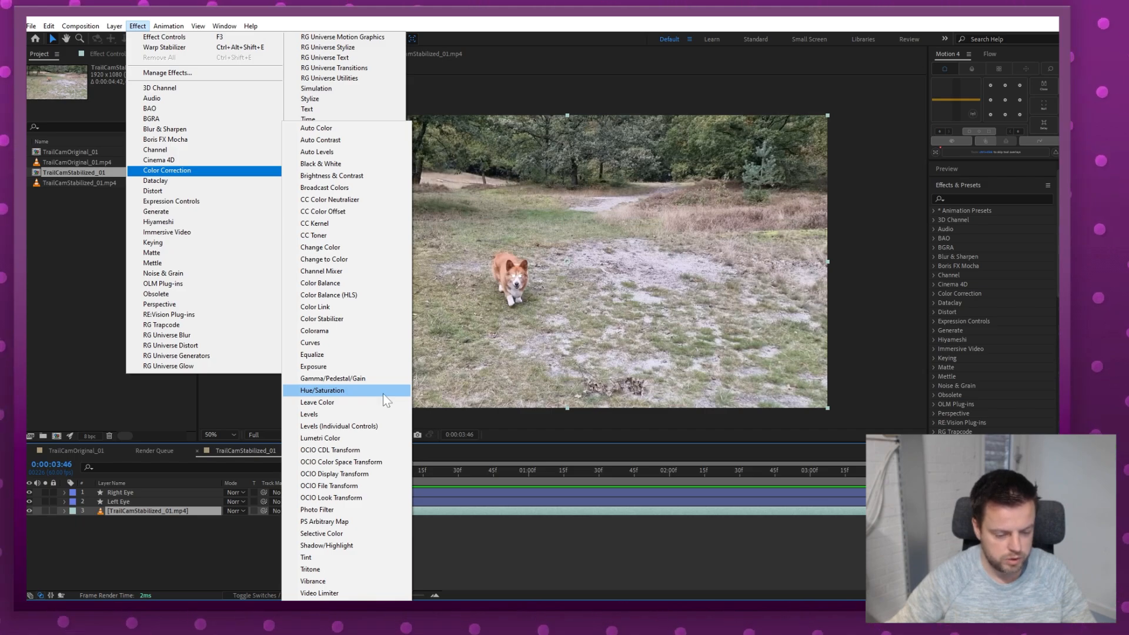
left_click(349, 556)
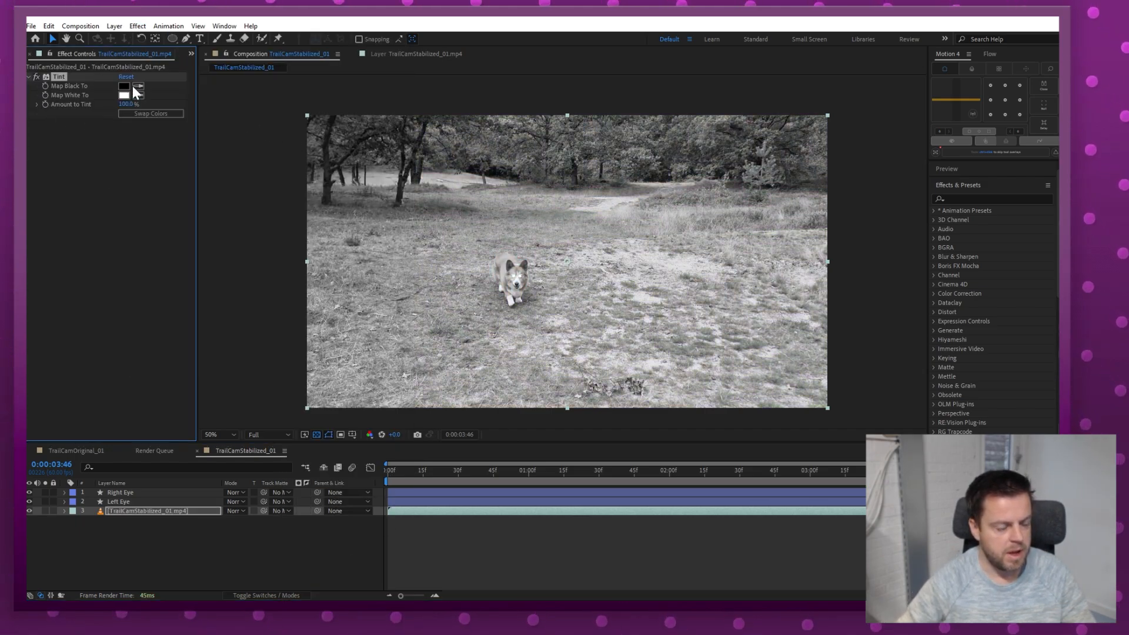
left_click(191, 53)
left_click(207, 66)
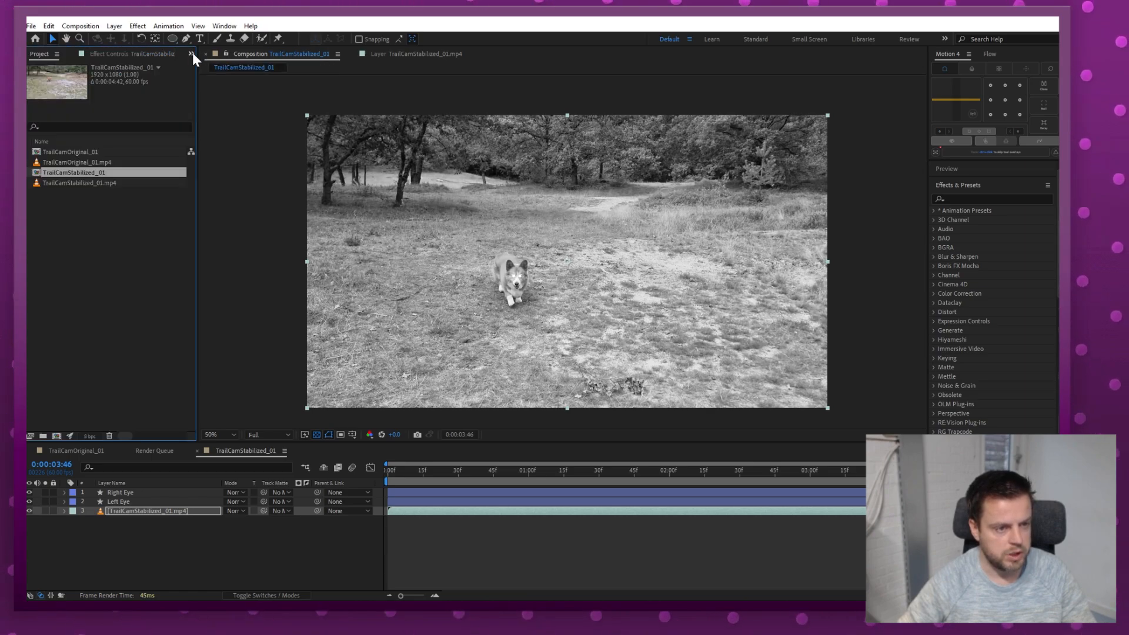
Step: Set the Tint effect's Map Black To color to a very dark green (002F03) and play back the result
left_click(192, 53)
left_click(208, 79)
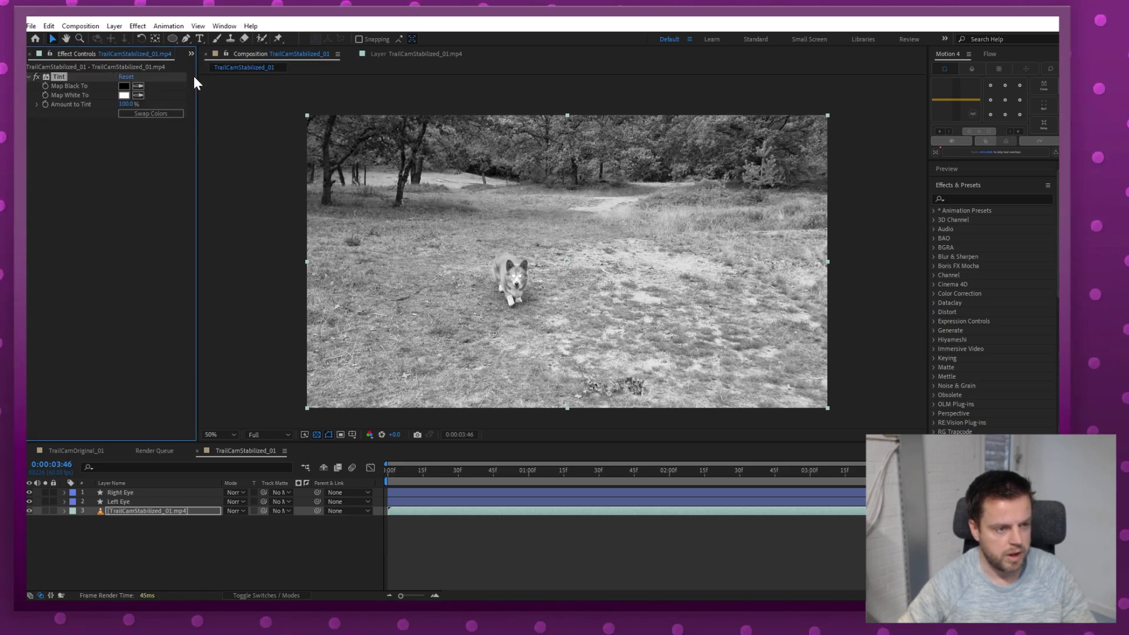
left_click(124, 87)
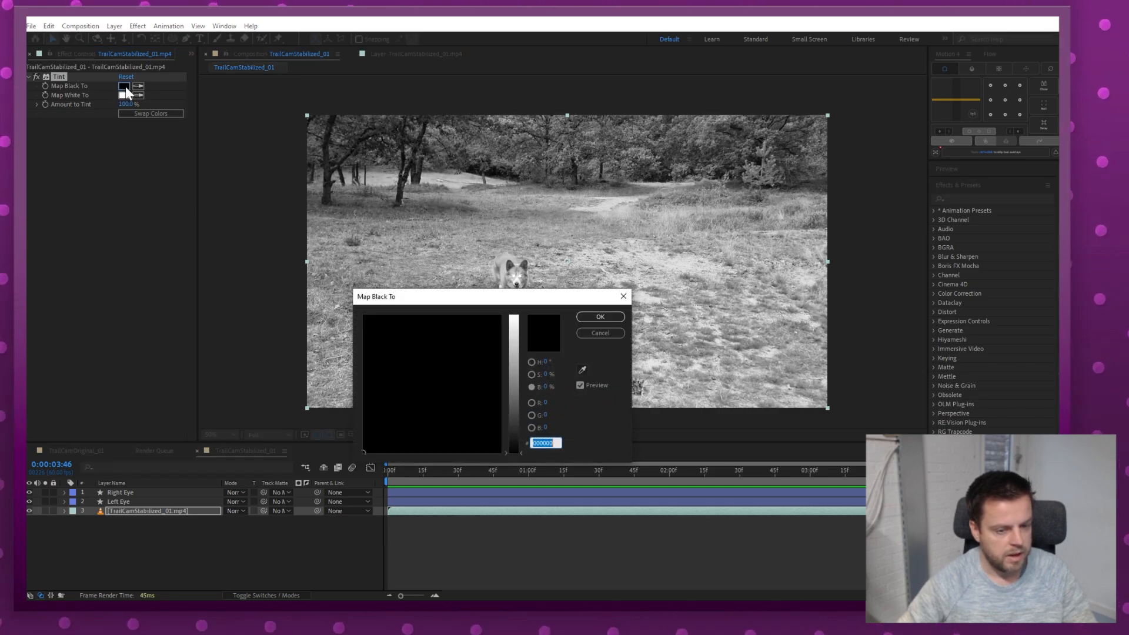
left_click_drag(513, 380, 514, 414)
left_click(411, 314)
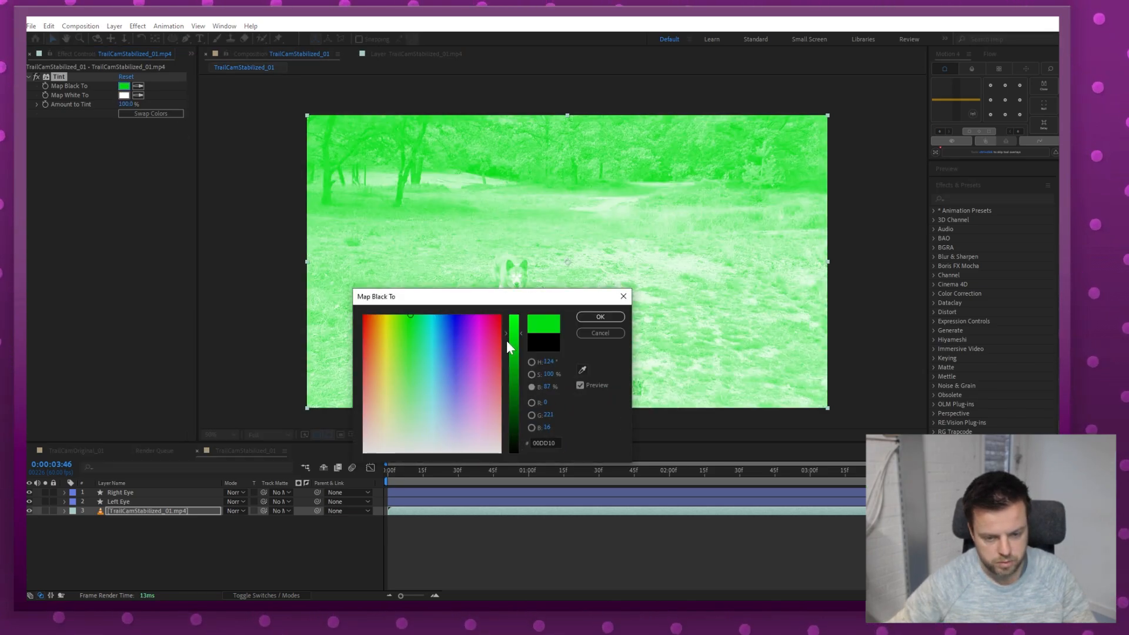
left_click_drag(506, 341, 526, 422)
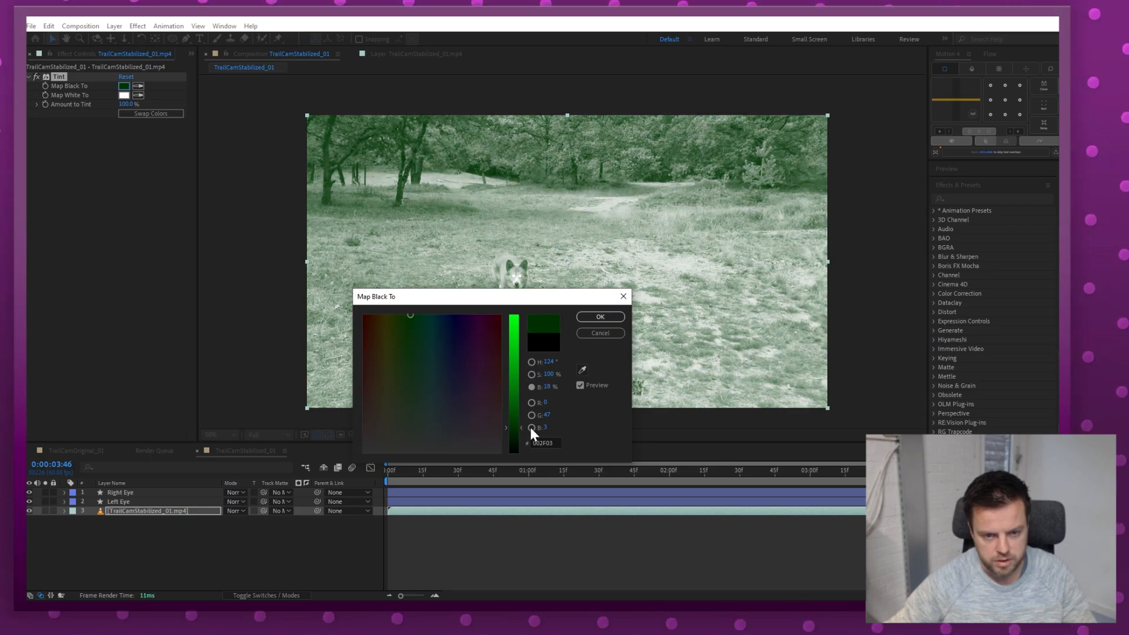
left_click(600, 317)
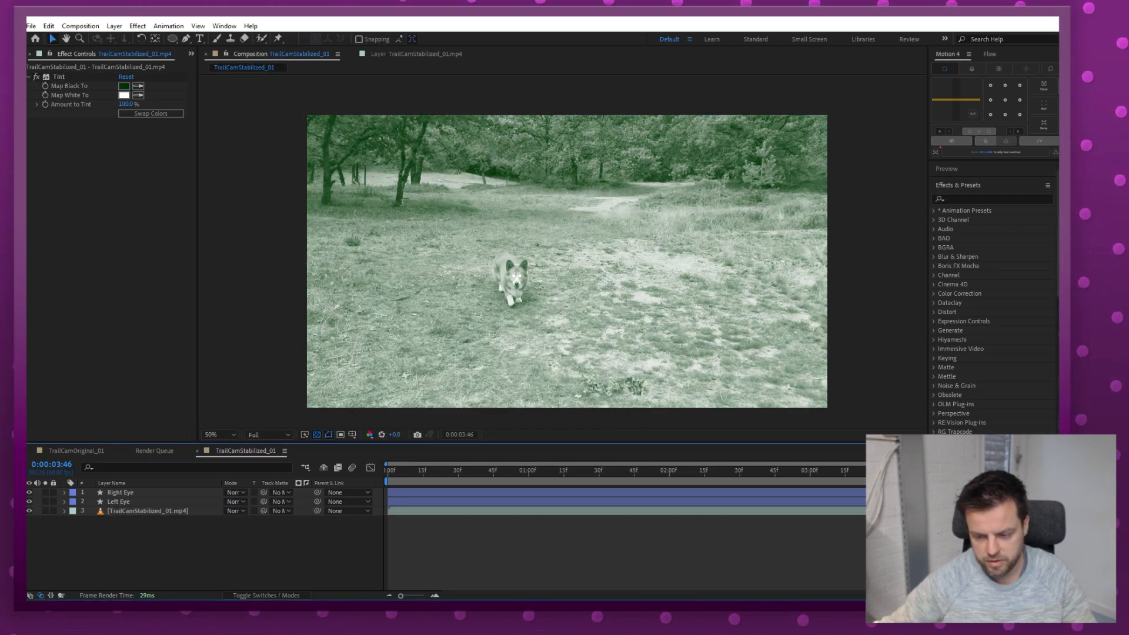
key("space")
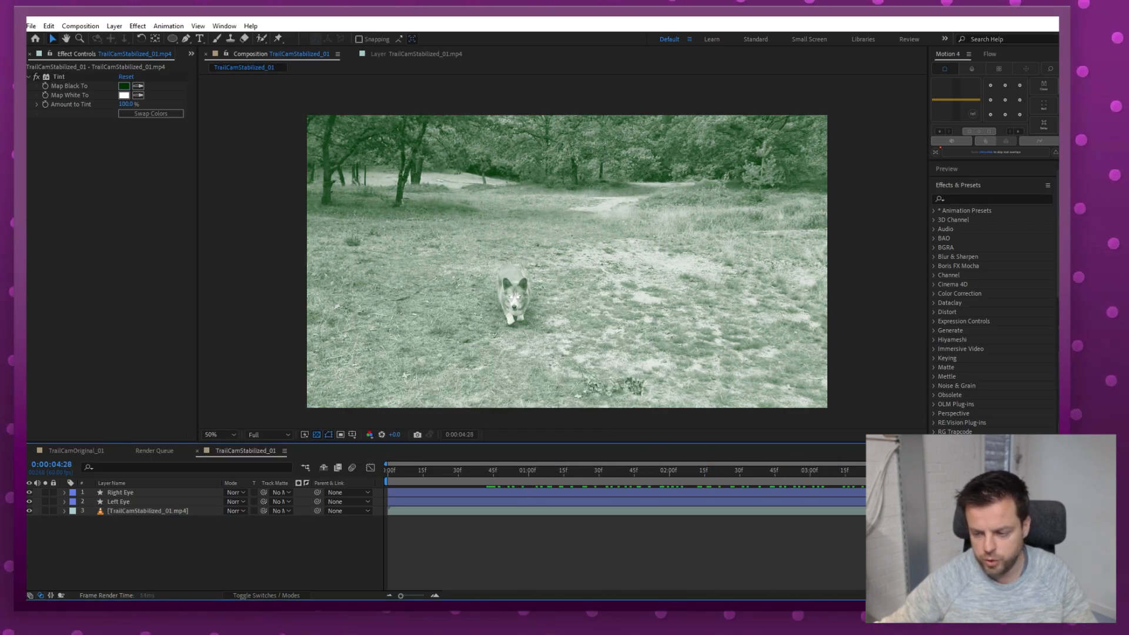
left_click_drag(1017, 472, 901, 472)
left_click(651, 552)
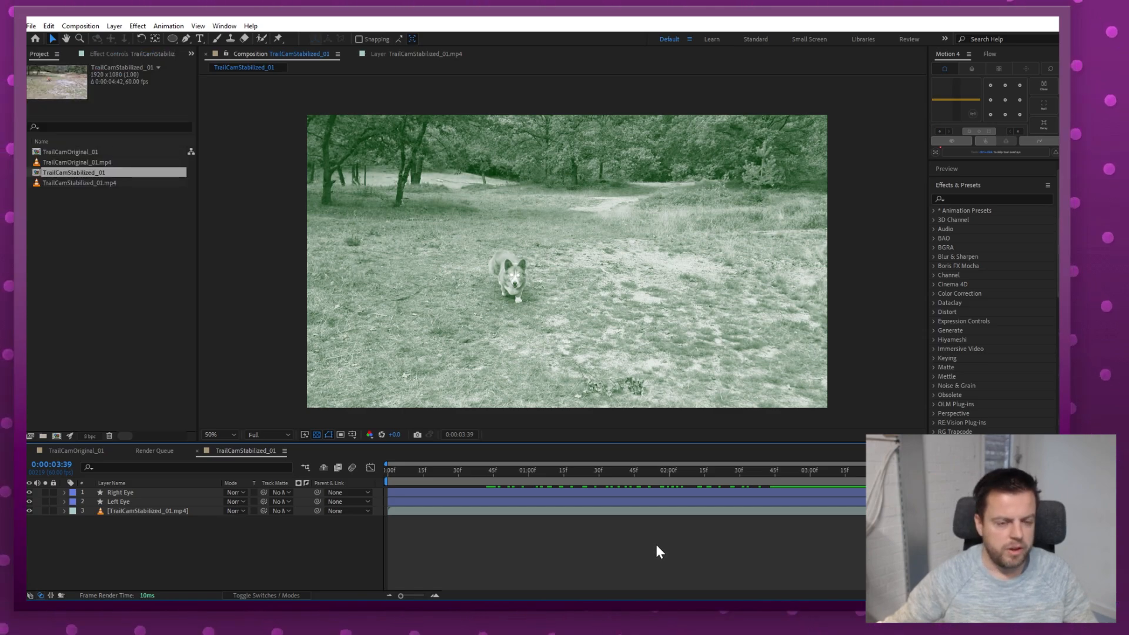
Step: Import SecurityCam-Reference_01.jpg and TrailCam-Reference_01.jpg from the Reference folder as footage
key("ctrl+i")
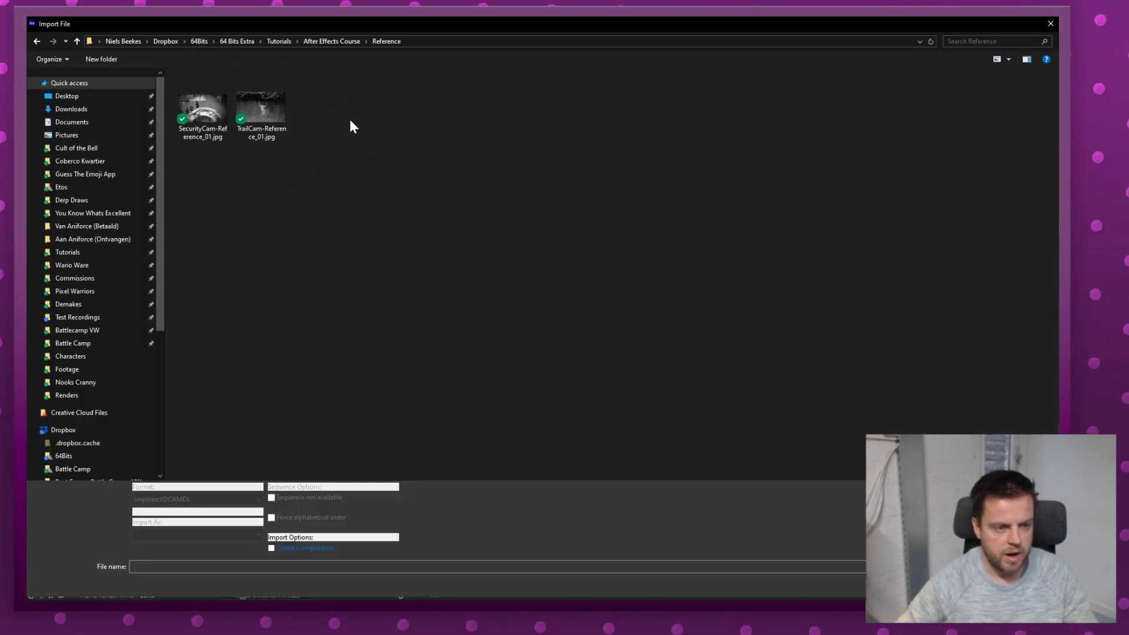
left_click_drag(340, 72, 196, 154)
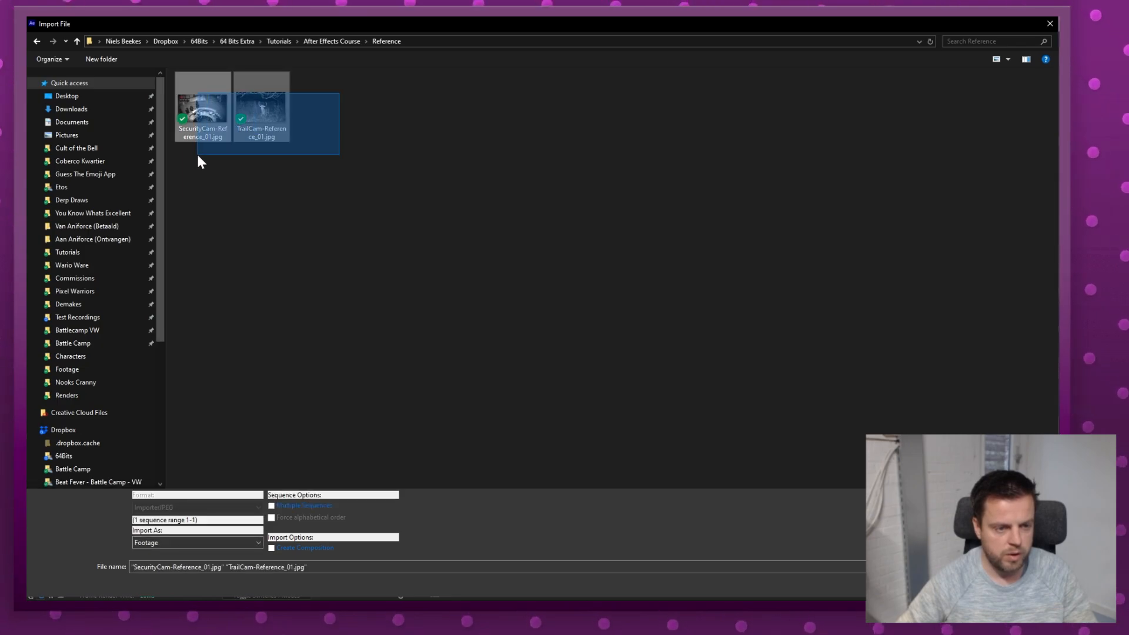
key("Return")
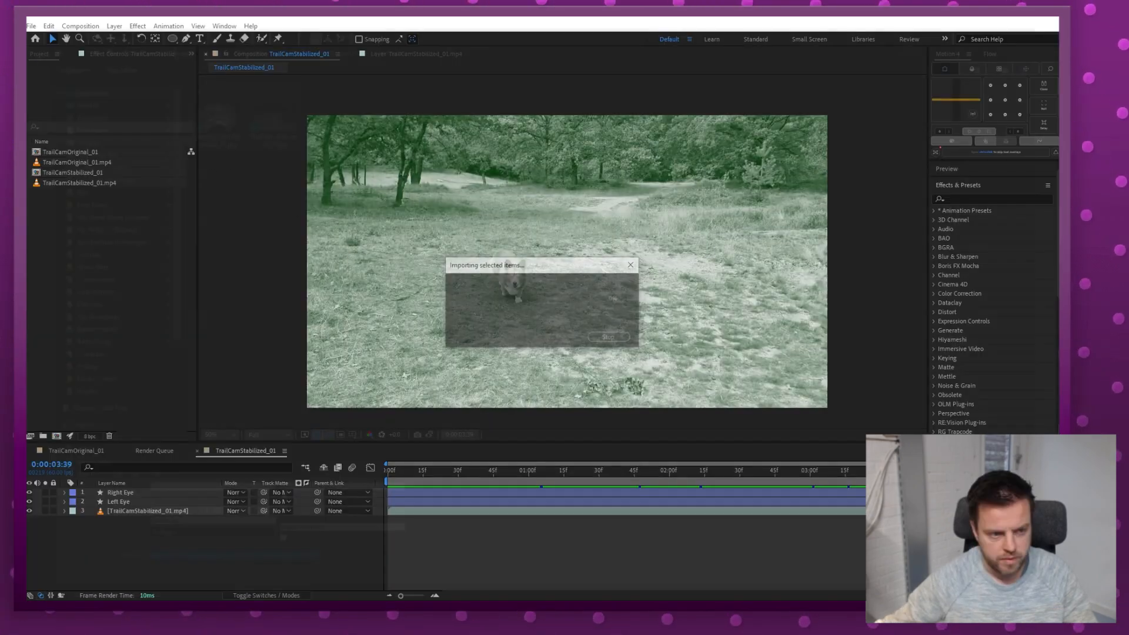
Step: Place the shrunken TrailCam reference image over the right part of the footage, with the SecurityCam reference image directly below it
left_click_drag(135, 159, 665, 211)
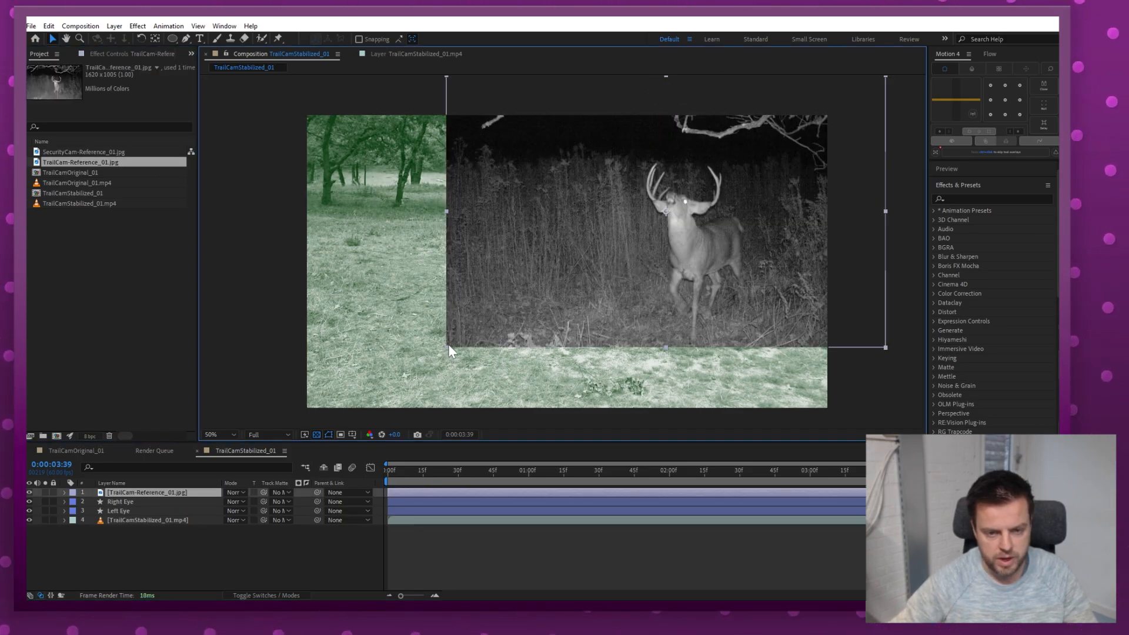
left_click_drag(447, 345, 567, 274)
left_click_drag(655, 232, 689, 222)
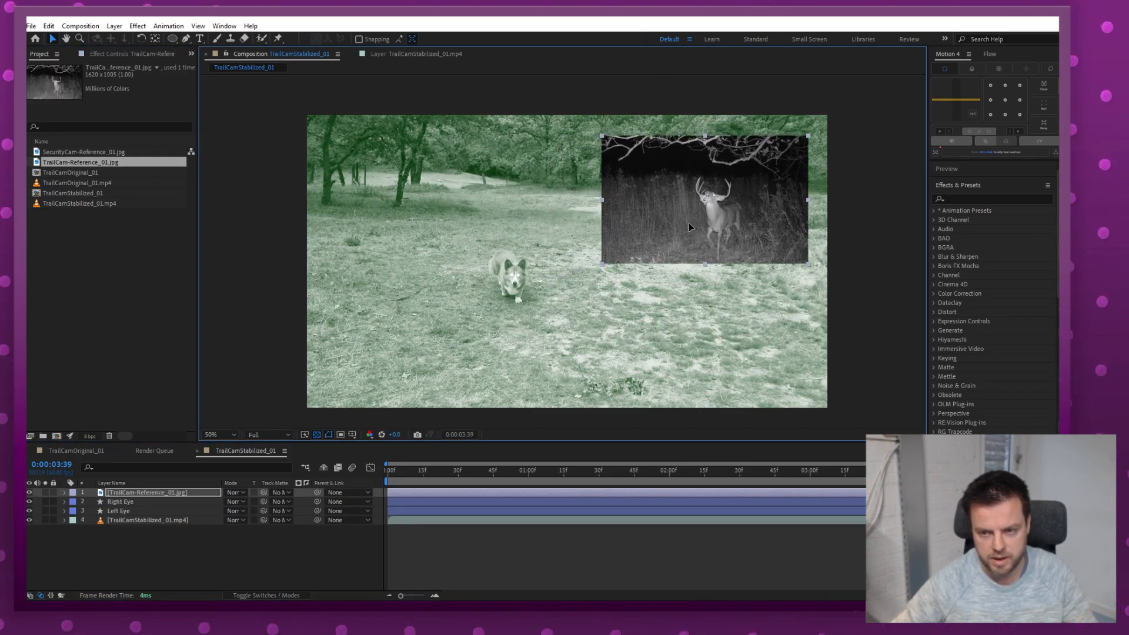
left_click_drag(85, 152, 716, 324)
left_click_drag(626, 296, 626, 293)
left_click(473, 540)
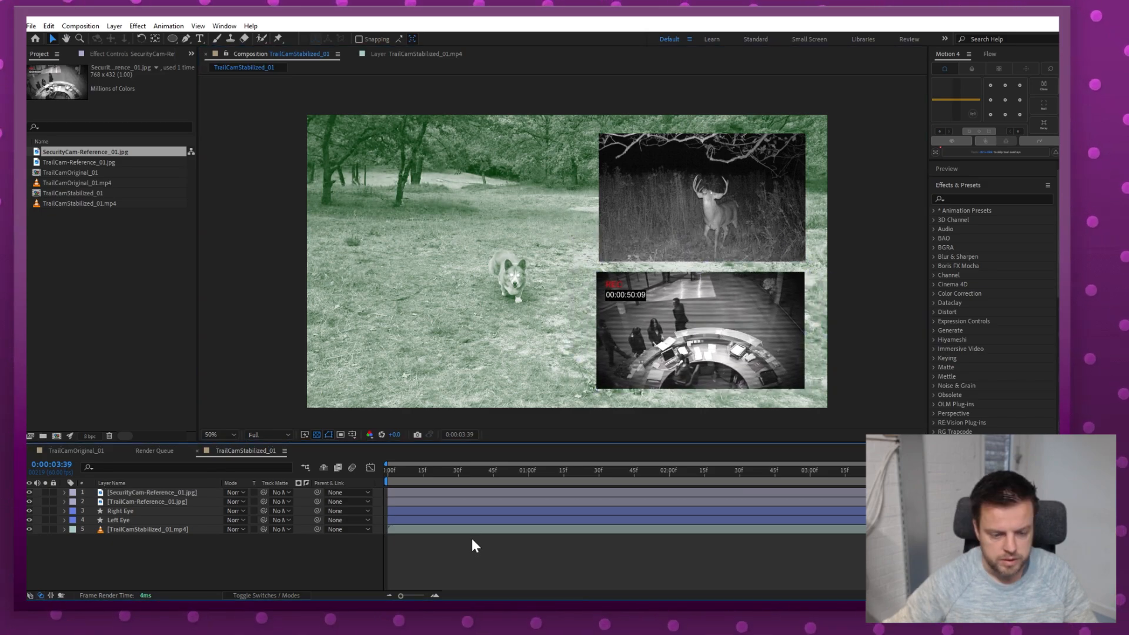
Step: Turn both reference image layers into guide layers, scrub through the footage to compare, and hide them
mouse_move(29, 491)
left_mouse_down()
mouse_move(30, 501)
mouse_move(30, 491)
left_mouse_up()
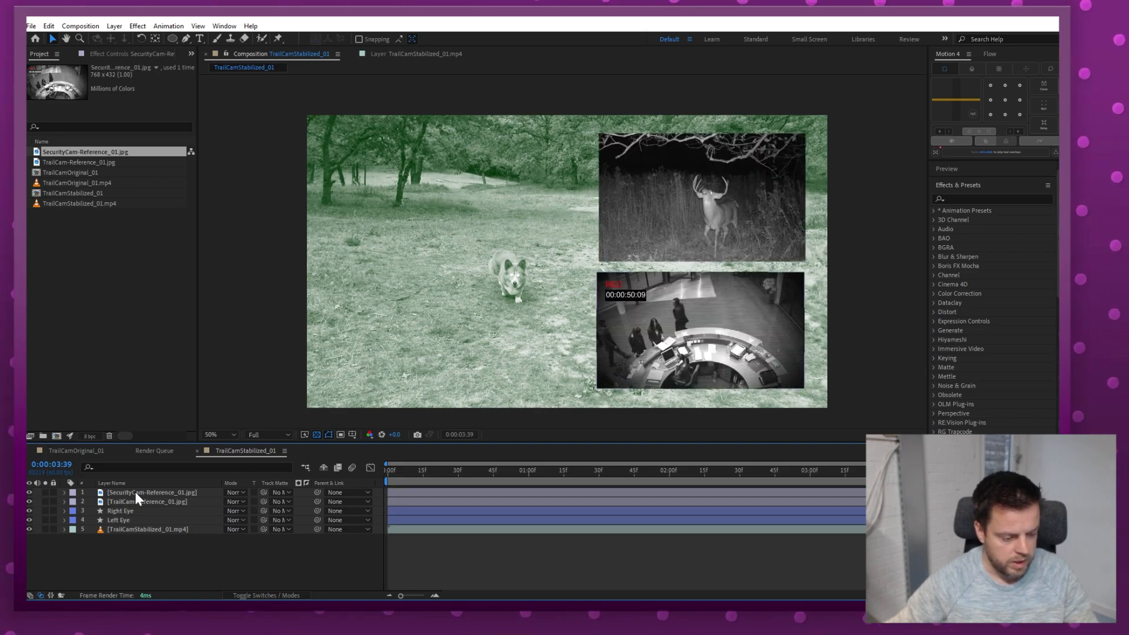
left_click(135, 493)
left_click(147, 502, "shift")
right_click(149, 501)
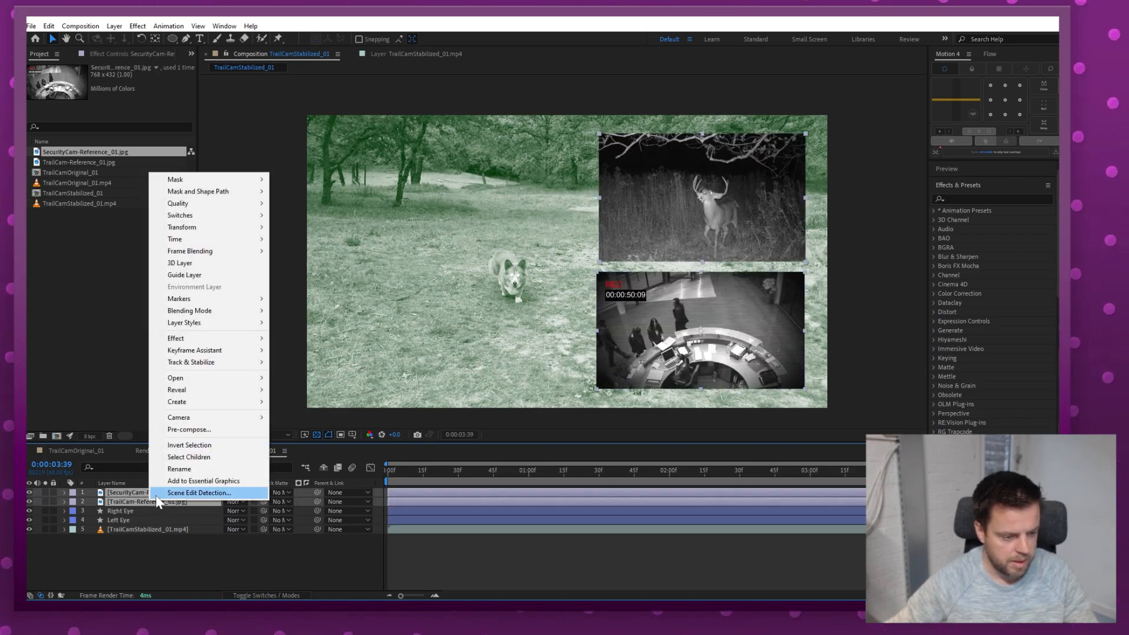
left_click(228, 276)
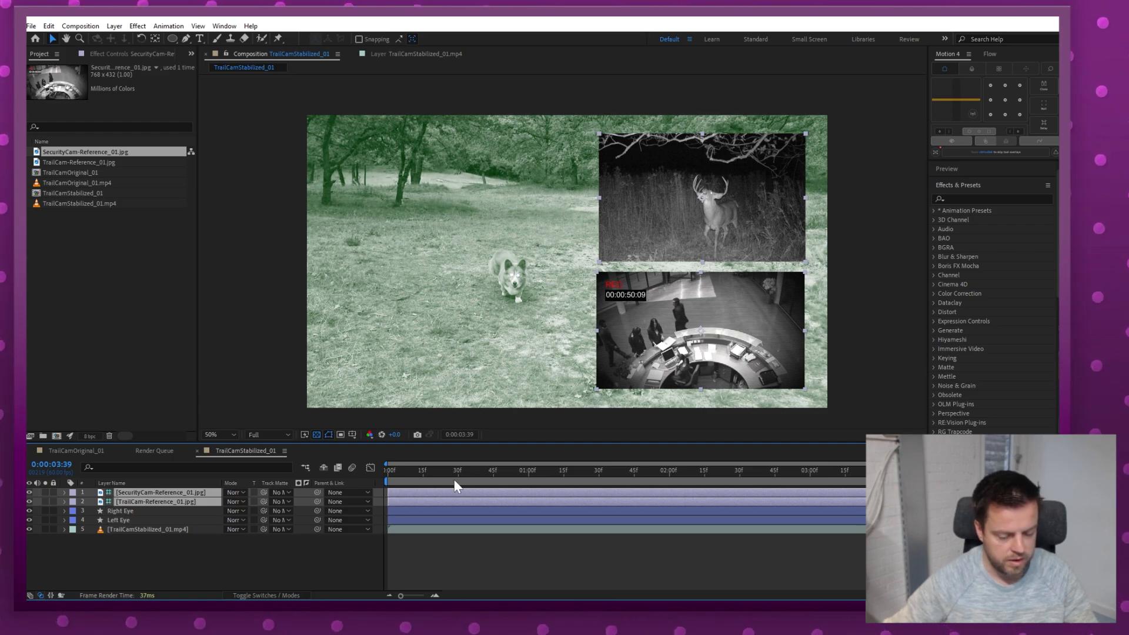
left_click(636, 473)
left_click_drag(658, 472, 806, 474)
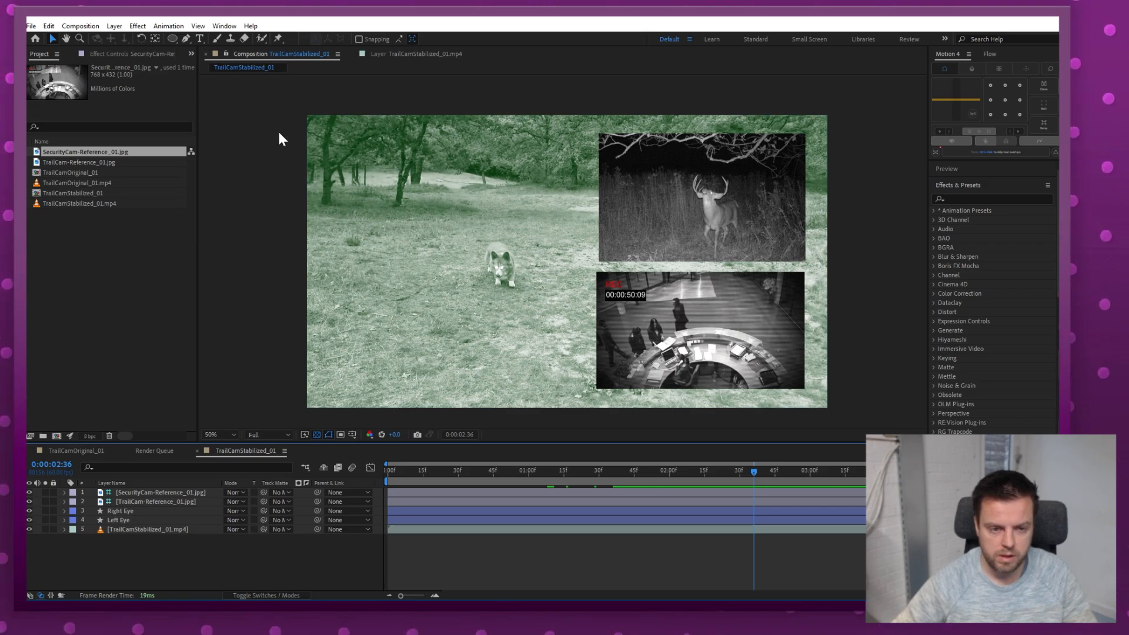
left_click_drag(28, 492, 29, 501)
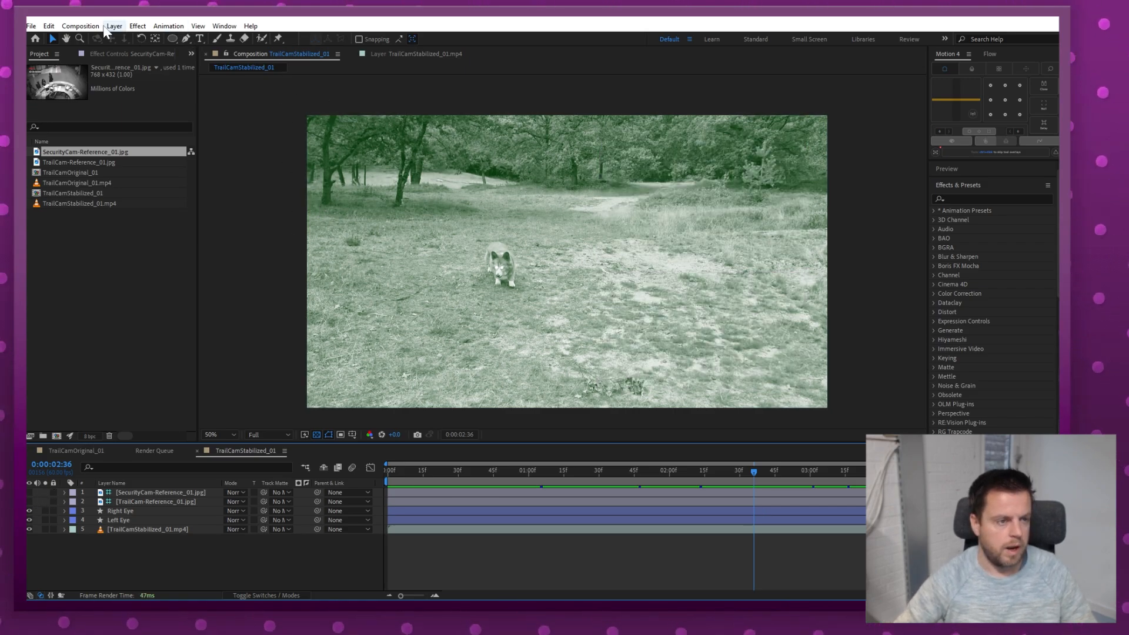
Step: Create a black solid layer at the full 1920 x 1080 px composition size
left_click(49, 26)
mouse_move(118, 37)
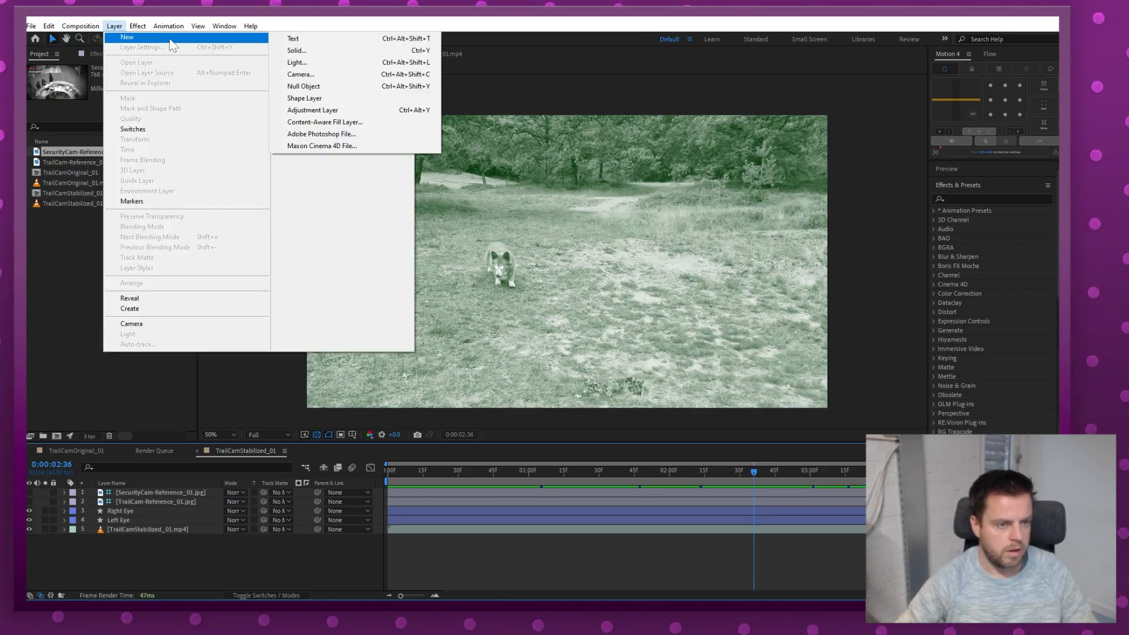
left_click(340, 50)
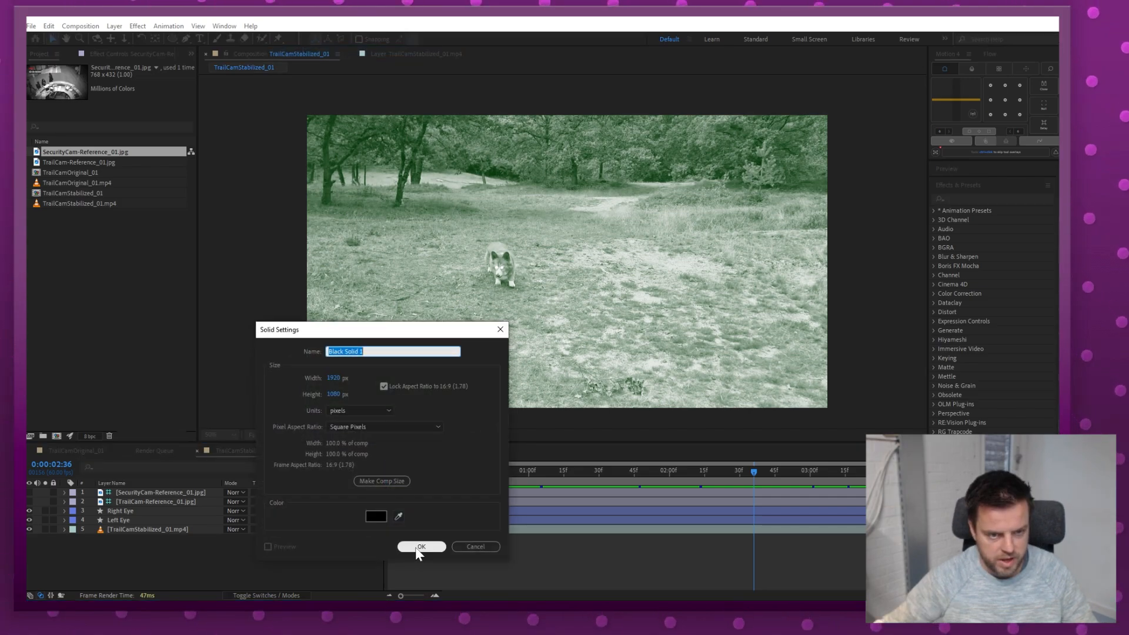
left_click(421, 547)
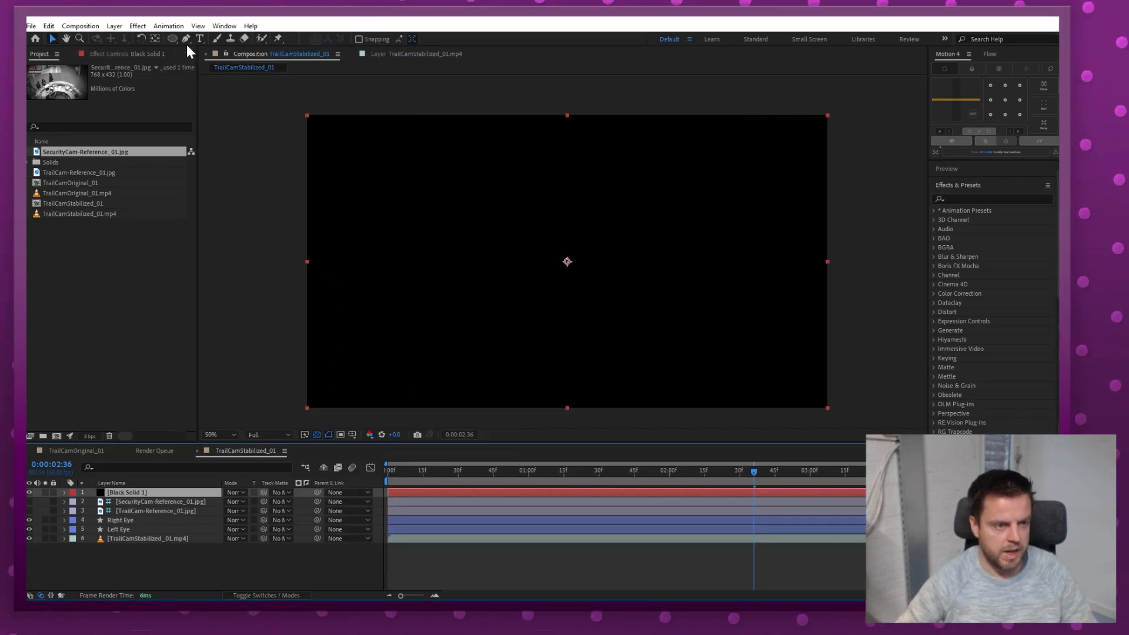
Step: Draw a rectangular mask on the black solid covering about the upper third of the frame and extending past its edges
left_click_drag(173, 37, 202, 39)
left_click(128, 492)
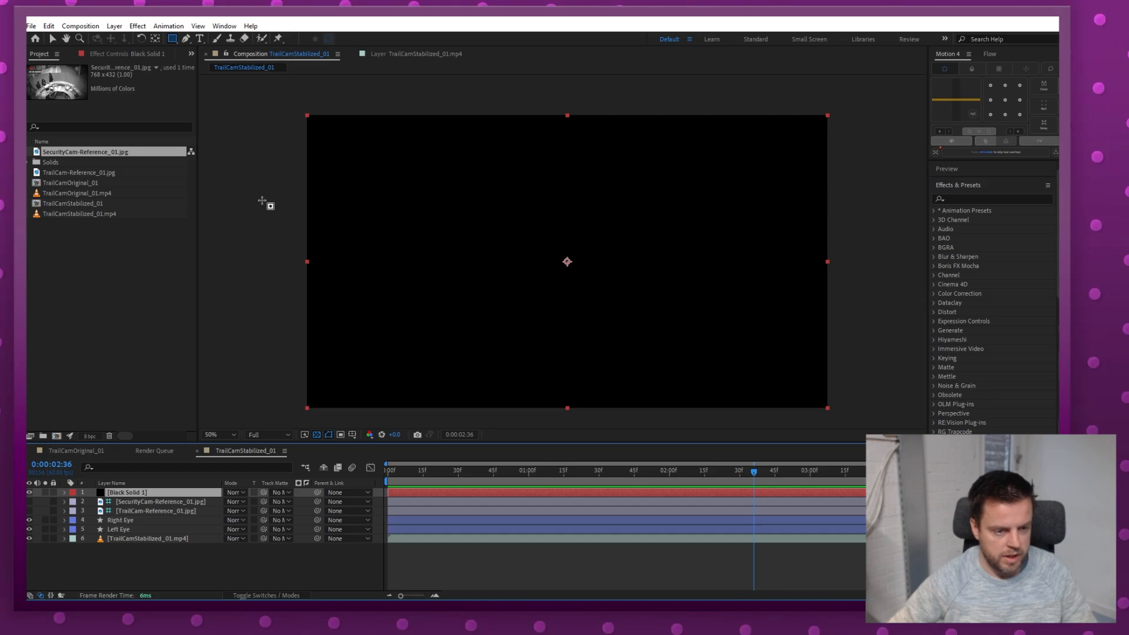
left_click_drag(244, 211, 891, 59)
left_click_drag(684, 173, 691, 197)
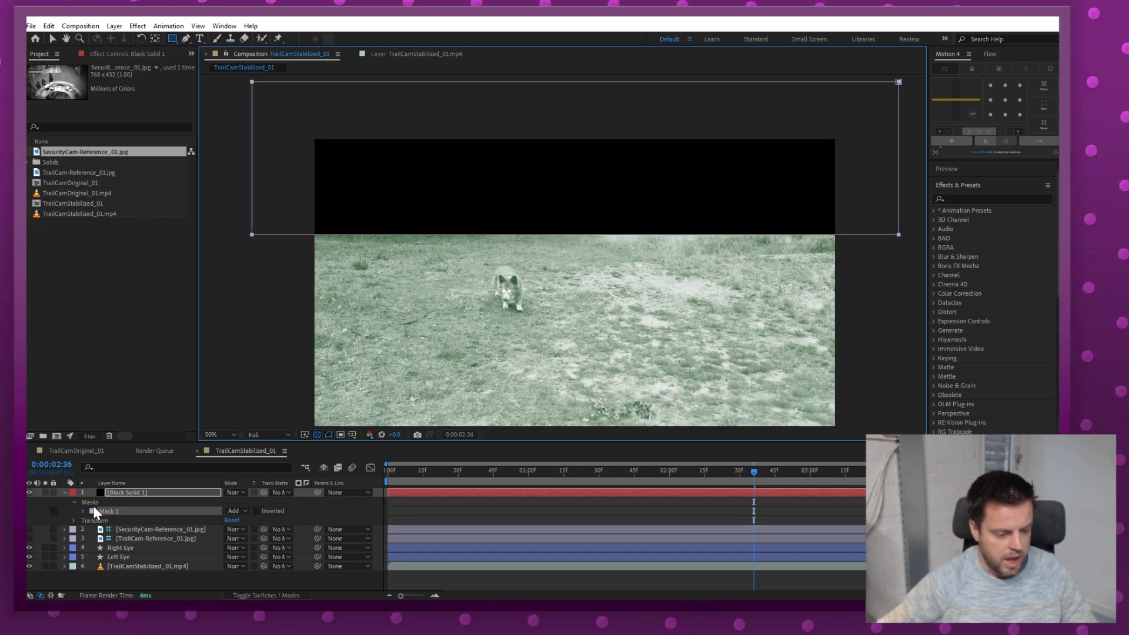
Step: Feather the black solid's mask by about 293 pixels so its edge fades into the footage
left_click(65, 492)
left_click(64, 492)
left_click(65, 492)
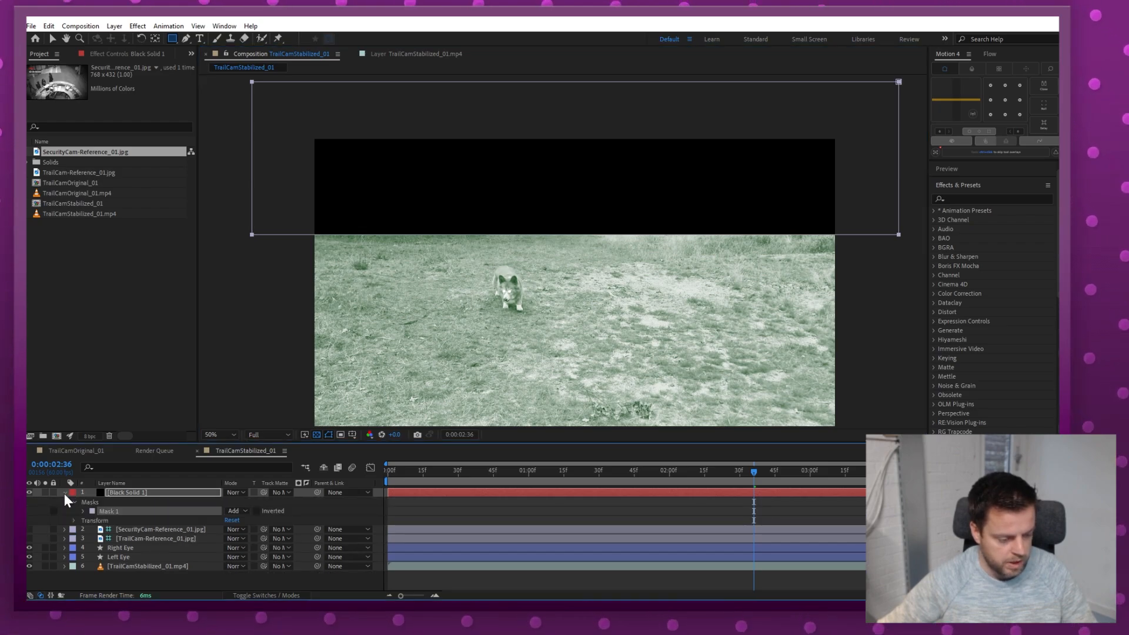
left_click(83, 511)
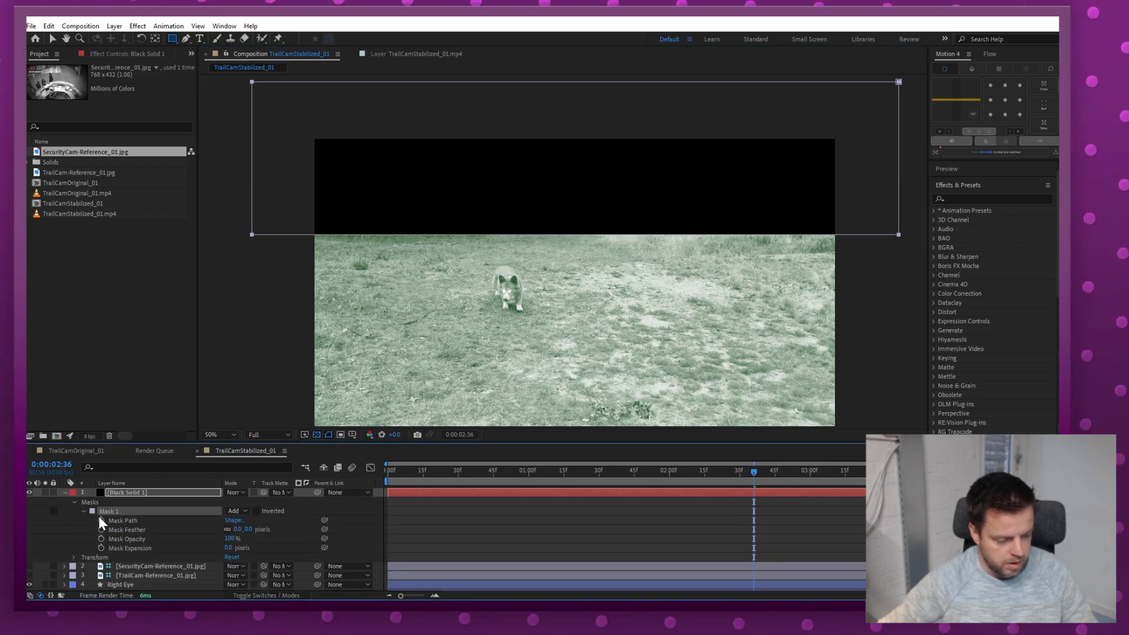
left_click(197, 529)
mouse_move(237, 529)
left_mouse_down()
mouse_move(220, 534)
mouse_move(251, 532)
left_mouse_up()
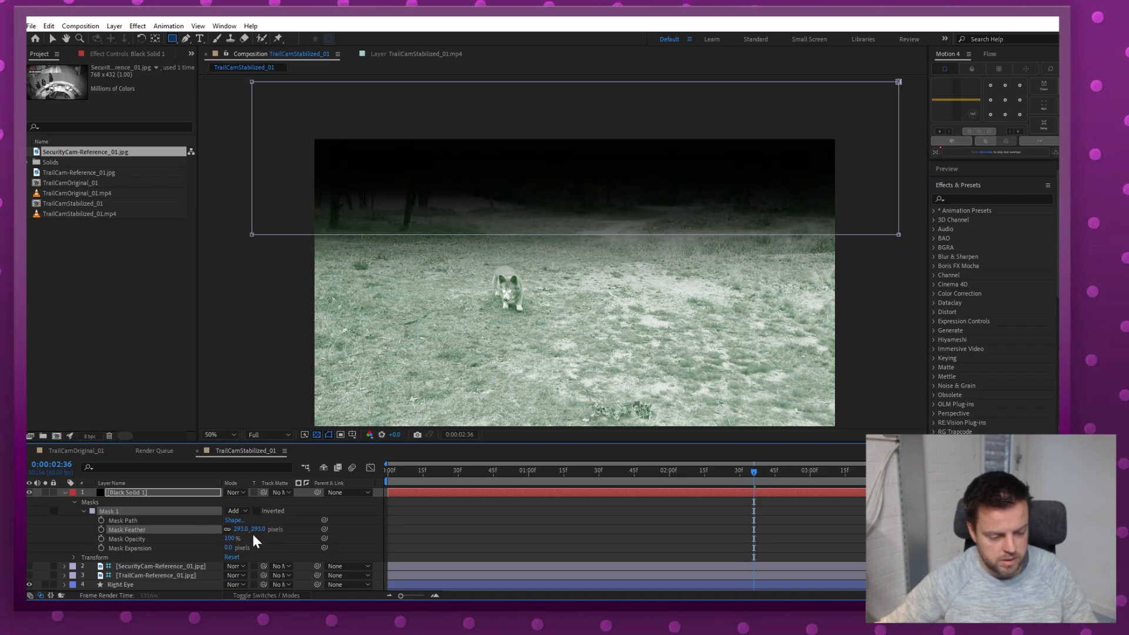
left_click(534, 523)
Step: Rename the masked black solid layer as Fog and lock it
left_click(65, 492)
left_click(129, 493)
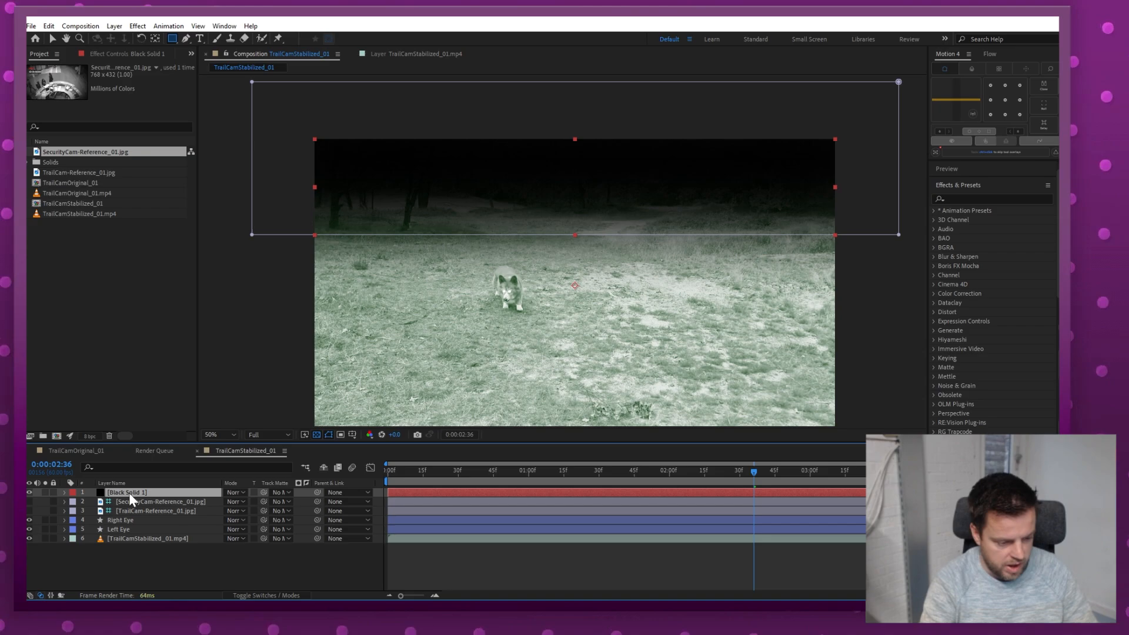
key("Return")
type("Fog")
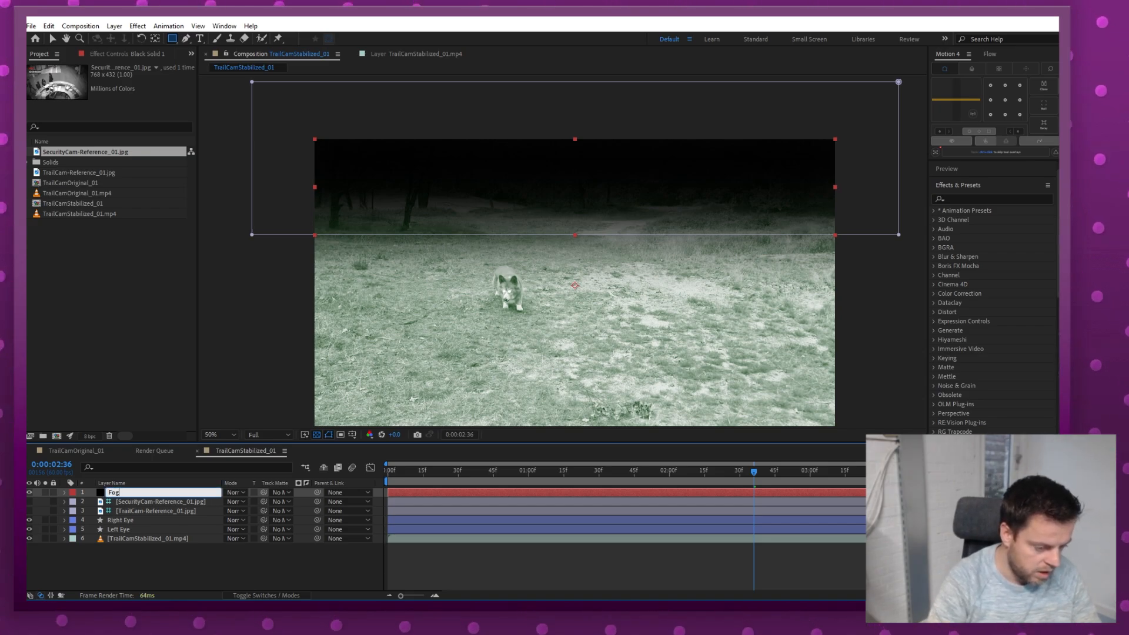
key("Return")
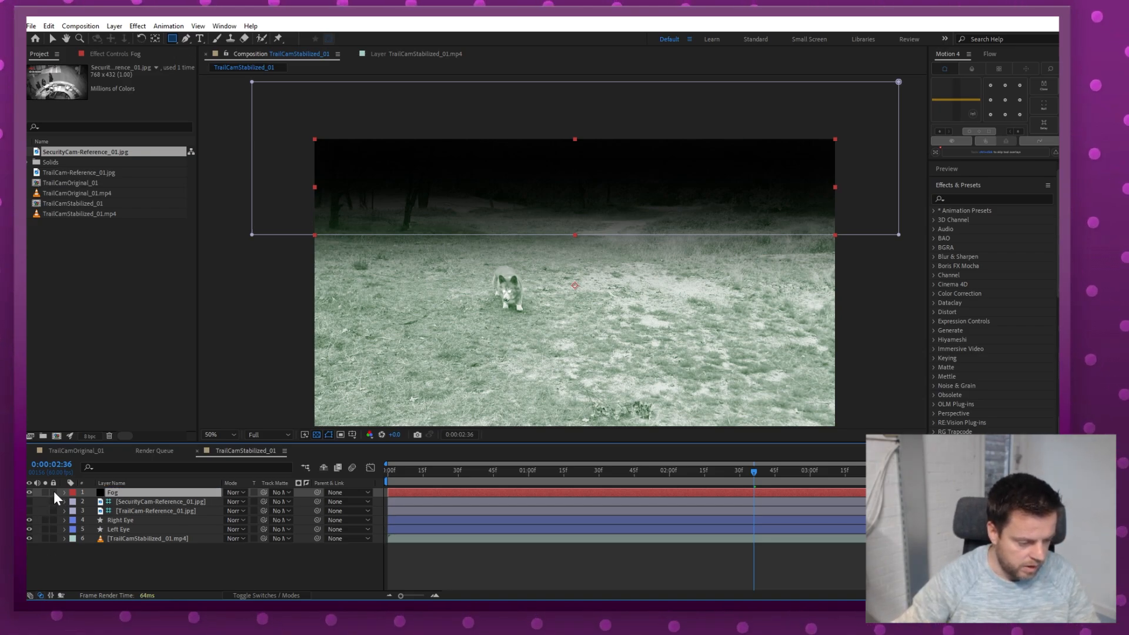
left_click(54, 492)
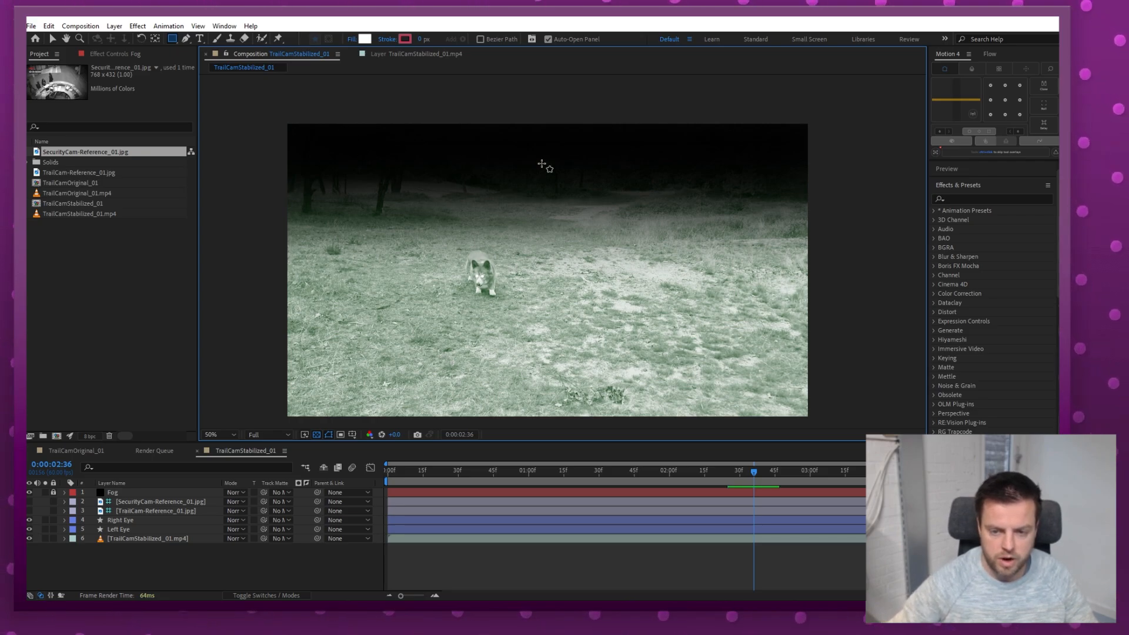
Step: Create another full-size 1920 x 1080 px black solid named Vignette
key("ctrl+alt+y")
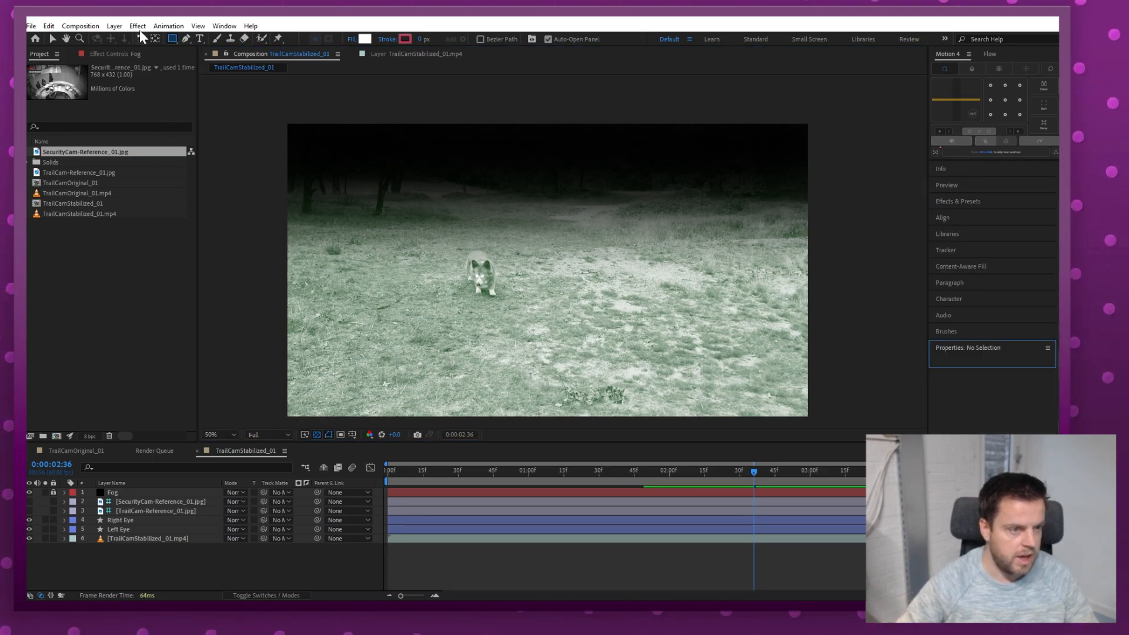
left_click(114, 27)
mouse_move(133, 36)
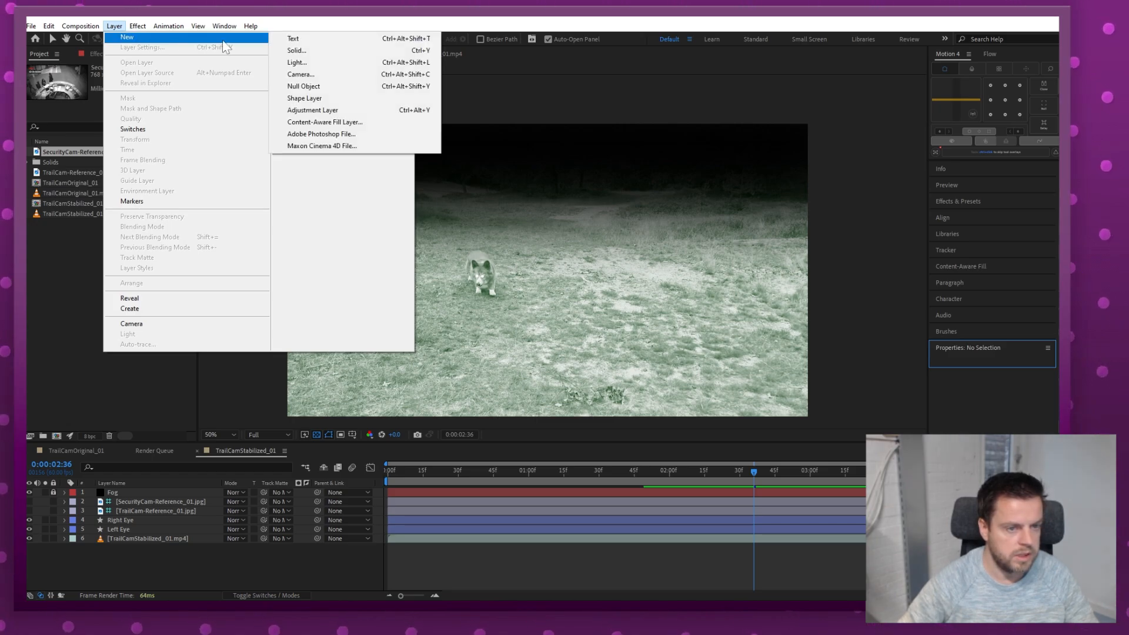
left_click(340, 47)
type("Vignette")
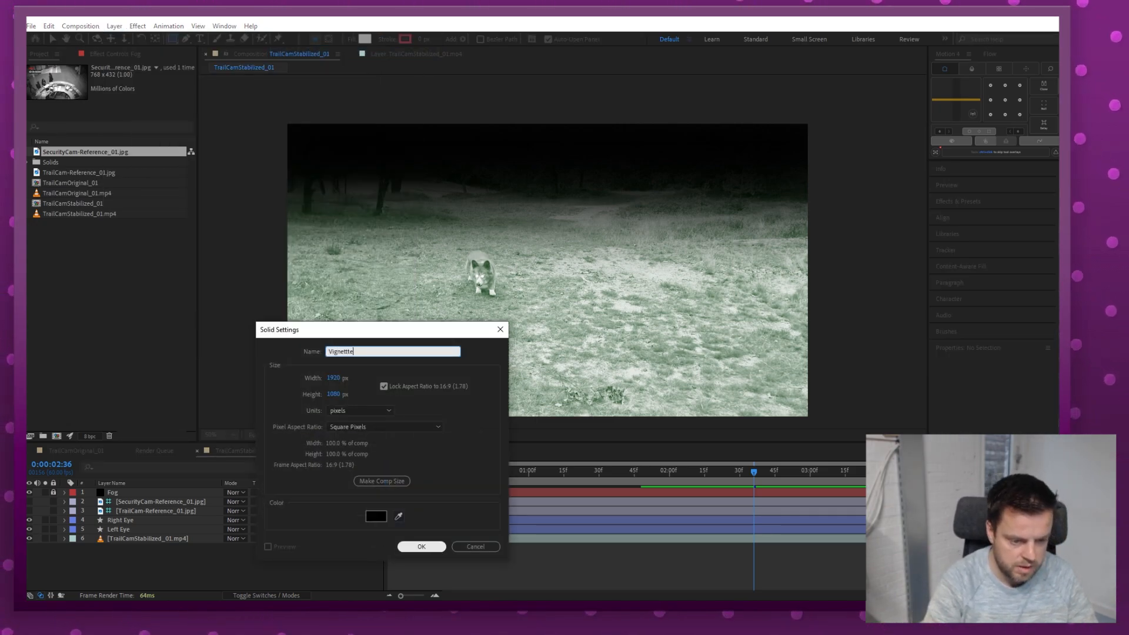
left_click(434, 544)
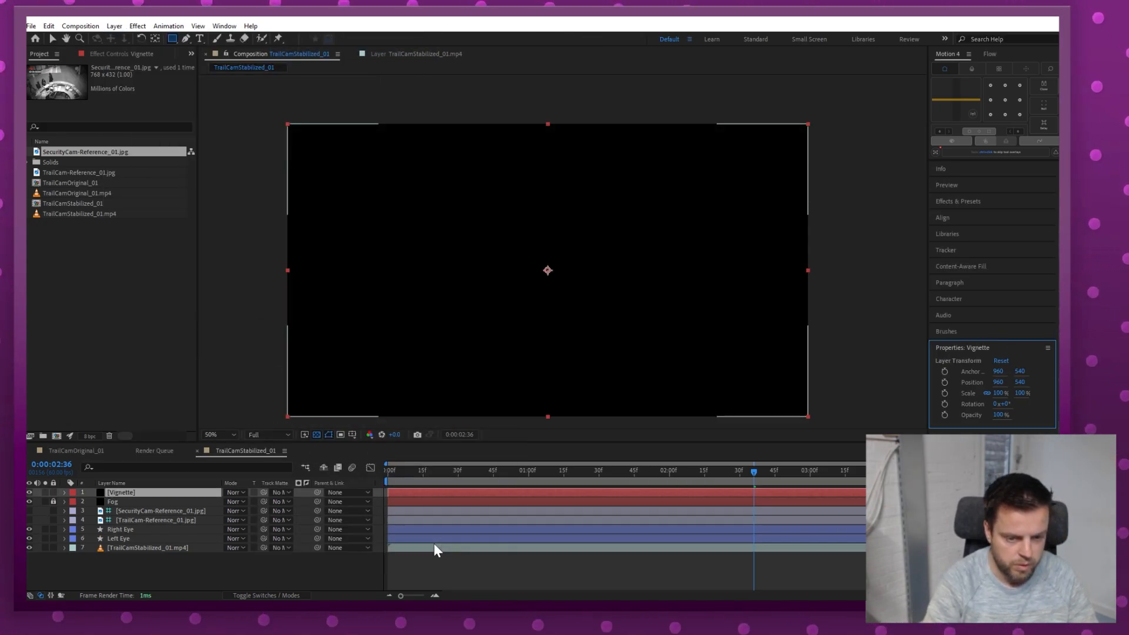
Step: Draw a rectangular mask on the Vignette solid, slightly inset from all four edges of the frame
left_click(172, 39)
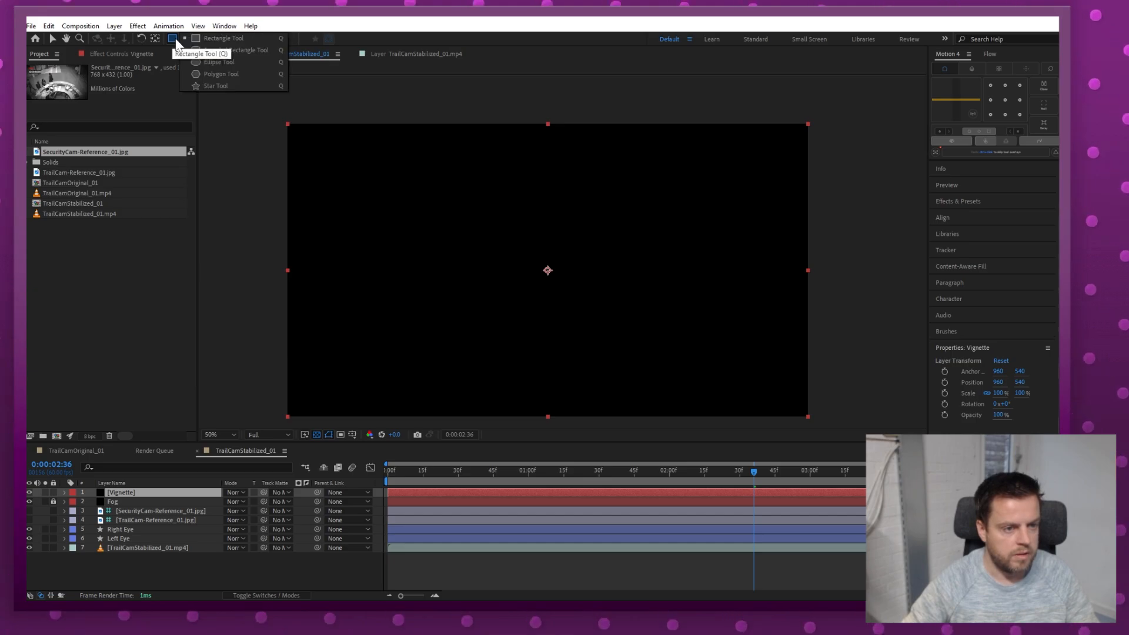
left_click(208, 39)
left_click_drag(315, 147, 779, 394)
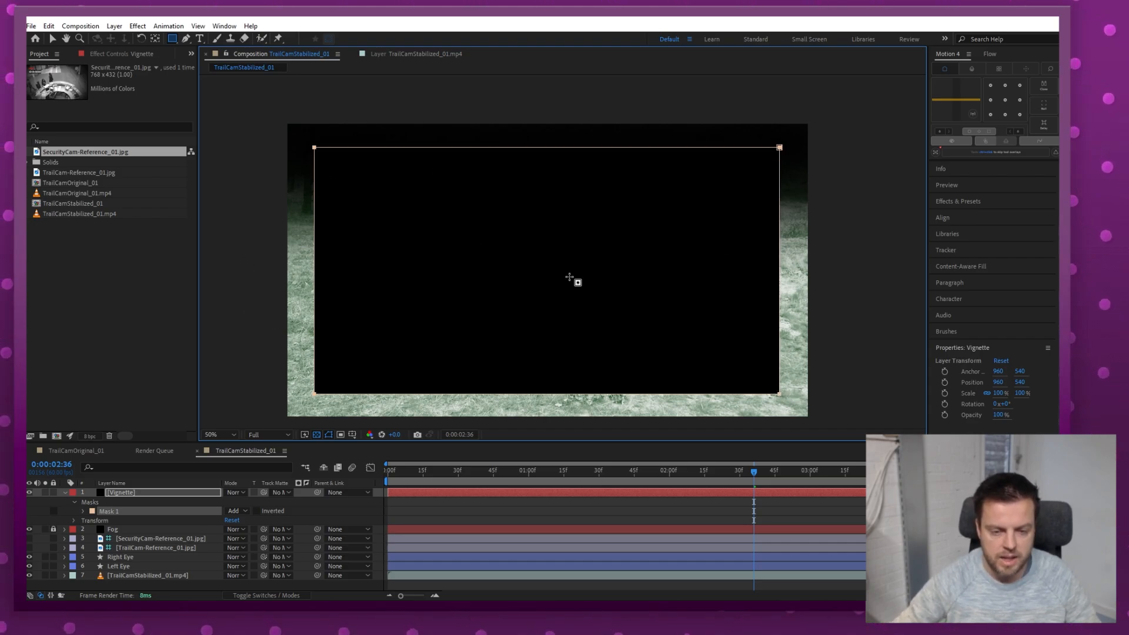
Step: Set the Vignette mask to Subtract and feather it widely so the dark border fades softly into the footage
left_click(83, 510)
left_click(236, 511)
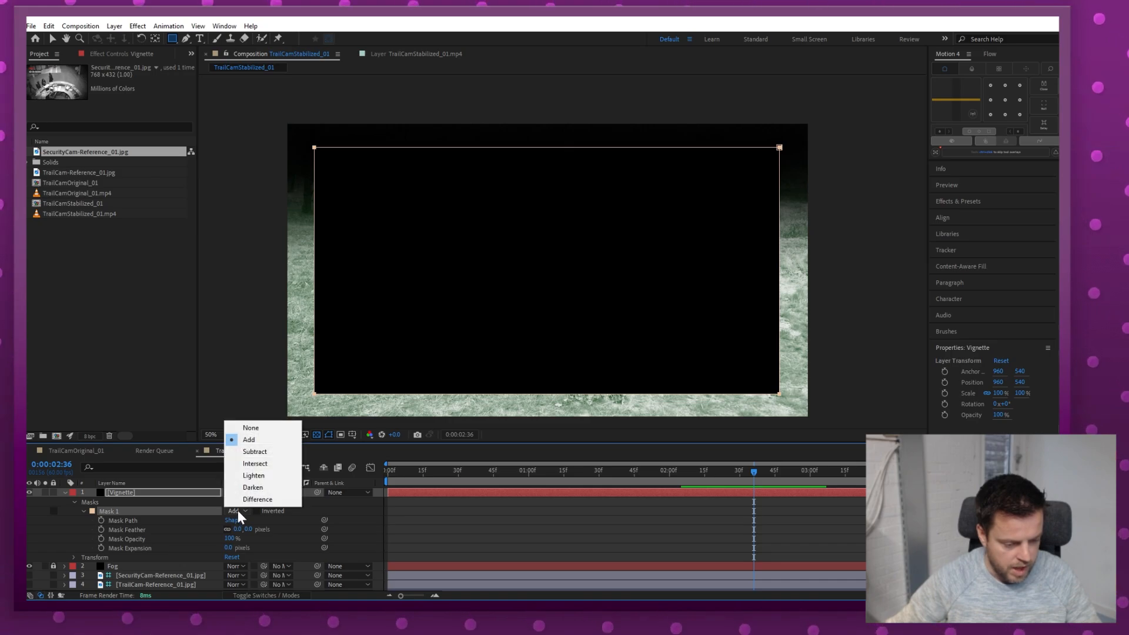
left_click(238, 451)
left_click_drag(238, 530, 389, 521)
Step: Lock the Vignette layer and compare the frame with its darkened edges hidden and shown
left_click(53, 492)
left_click(64, 492)
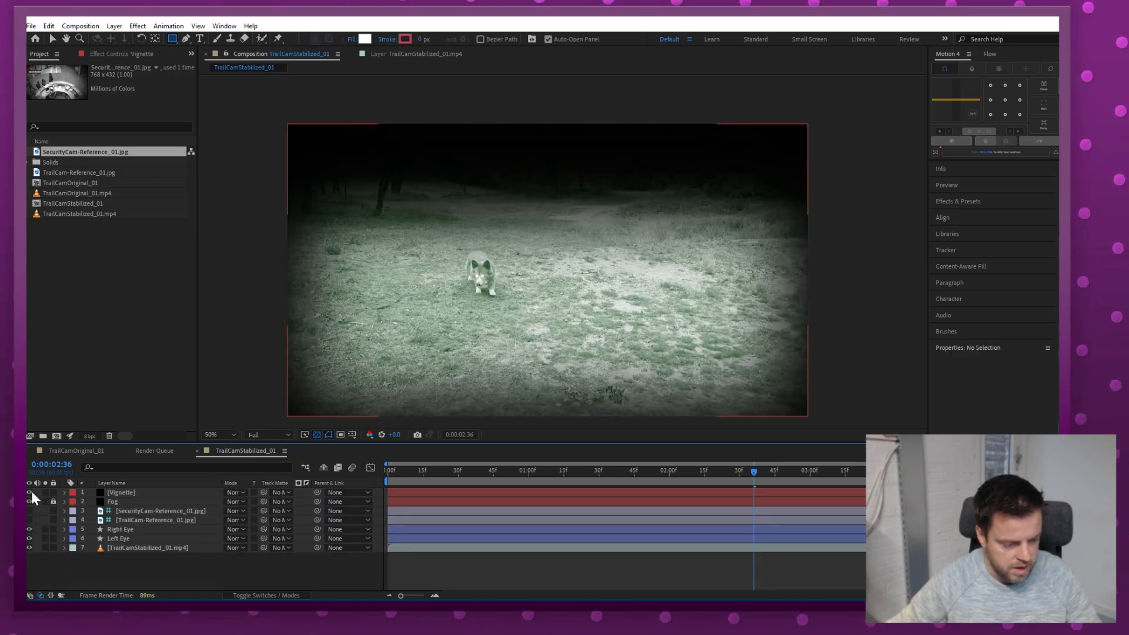
left_click_drag(30, 492, 28, 502)
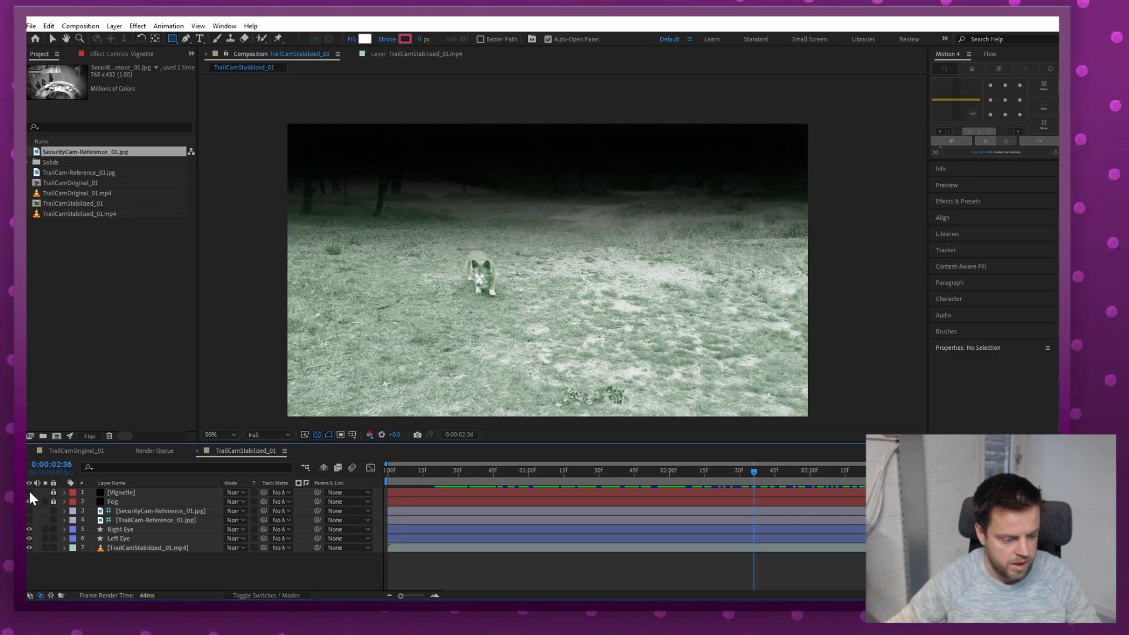
left_click(30, 492)
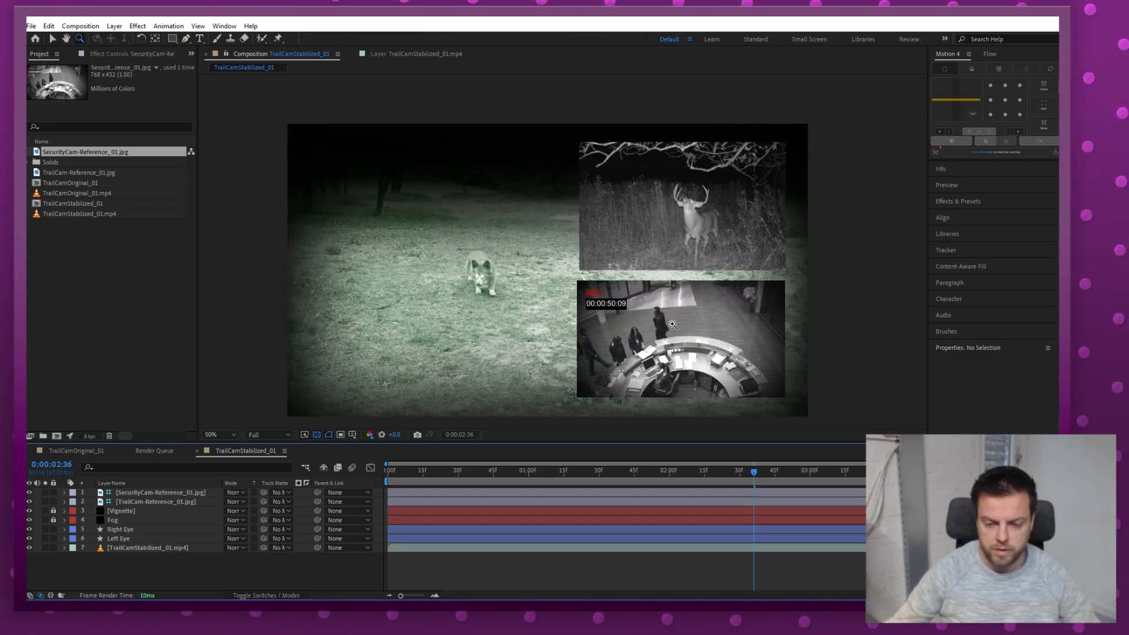
Step: Examine the REC overlay in the security camera reference up close and hide both reference layers
left_click(672, 324)
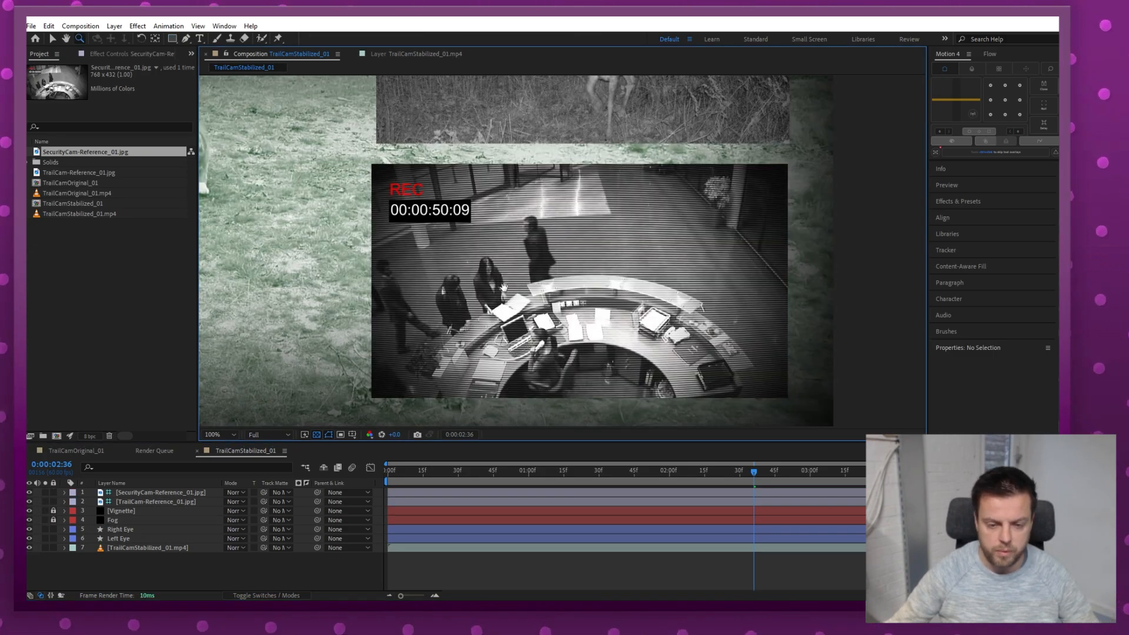
left_click_drag(502, 222, 465, 226)
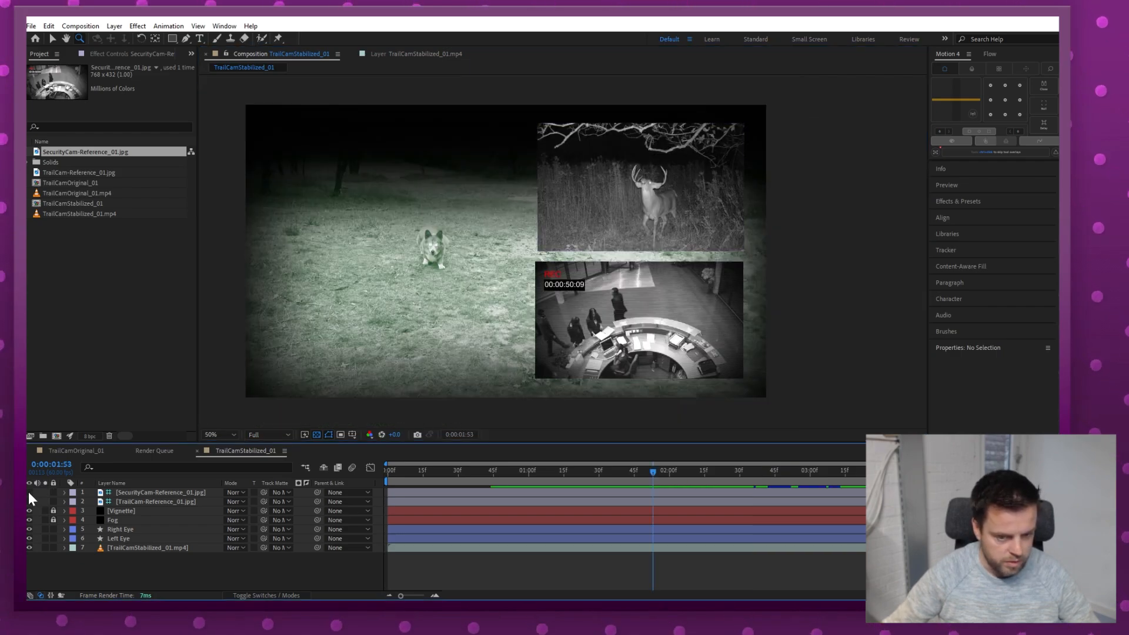
left_click_drag(29, 492, 28, 502)
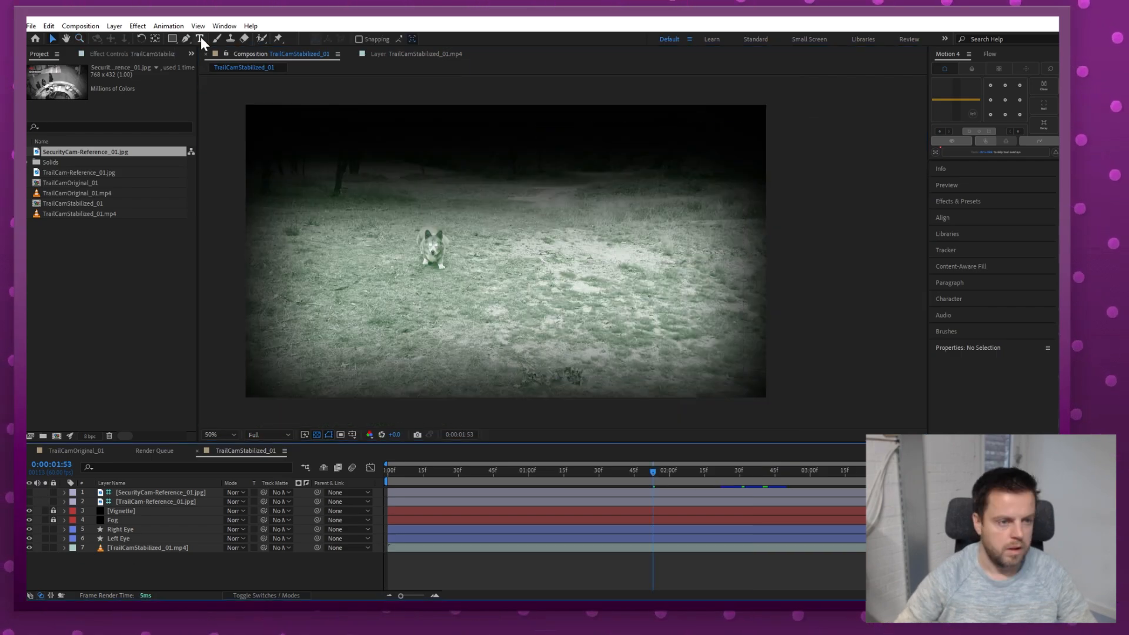
Step: Add a text box reading REC near the upper-left corner of the frame
left_click(200, 38)
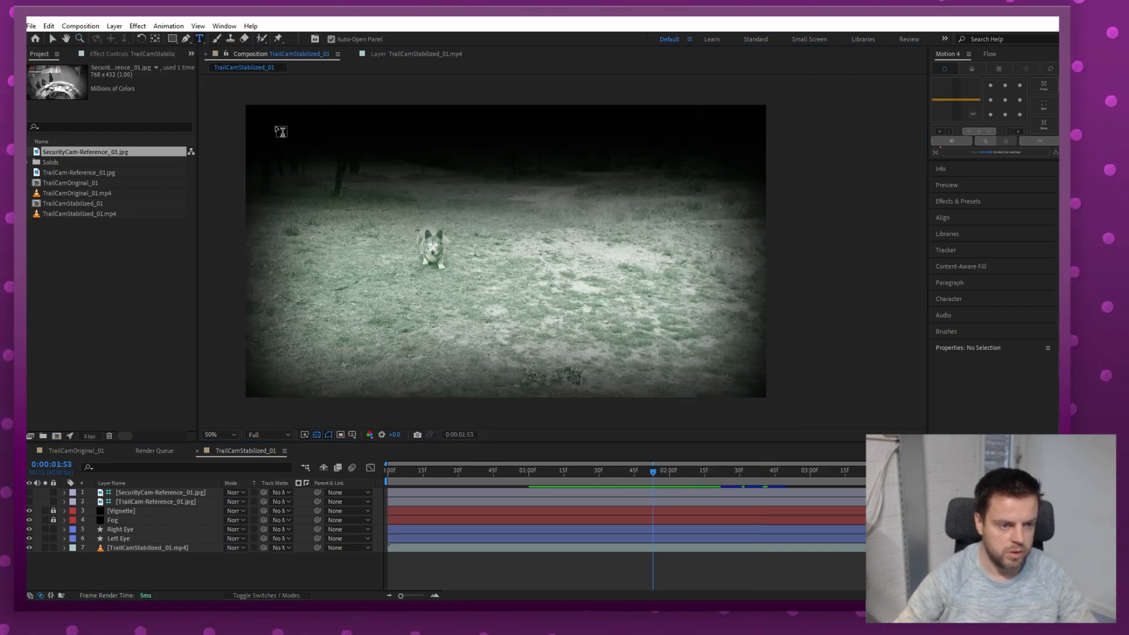
left_click_drag(274, 123, 383, 161)
type("REC")
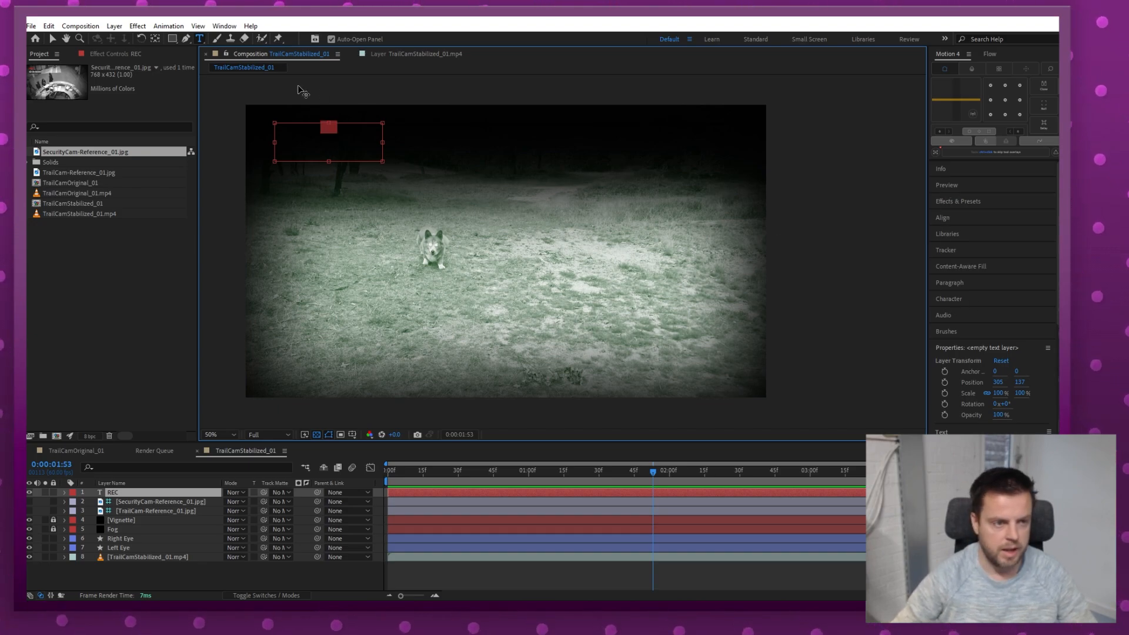
Step: Format the REC text in red (FF0000) at 96 px and move it closer to the frame's upper-left corner
left_click(224, 26)
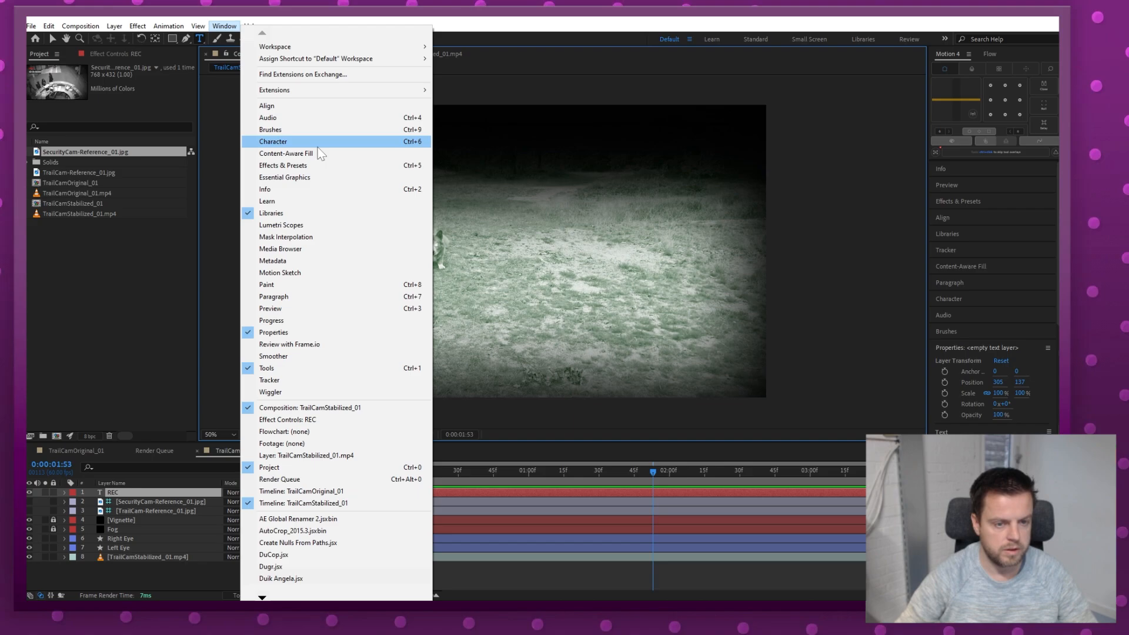
left_click(272, 141)
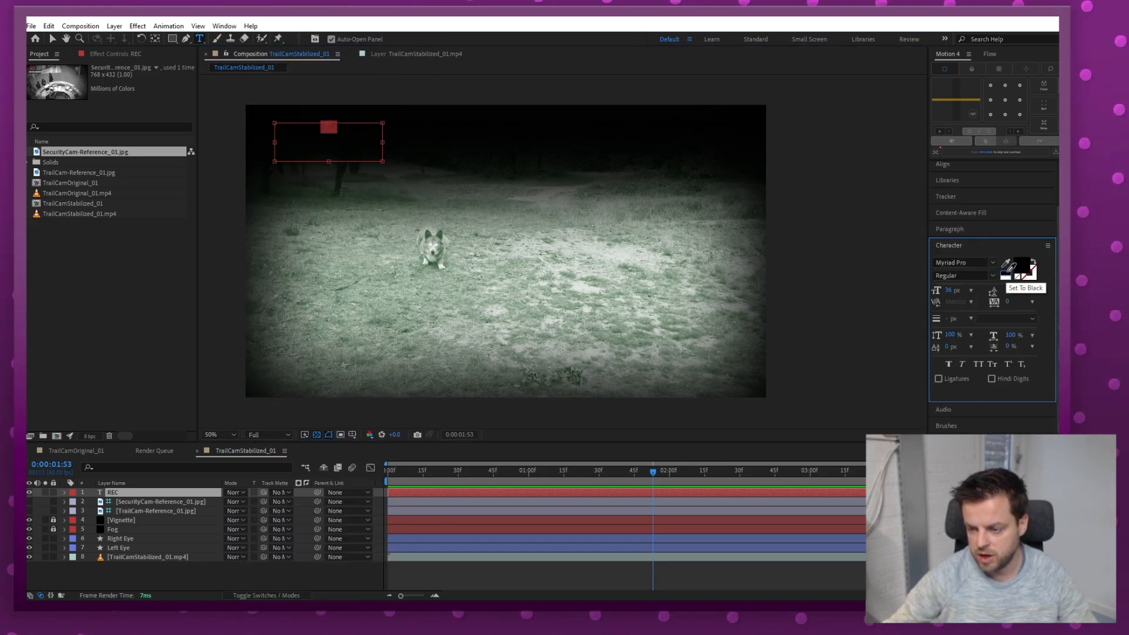
left_click(1025, 270)
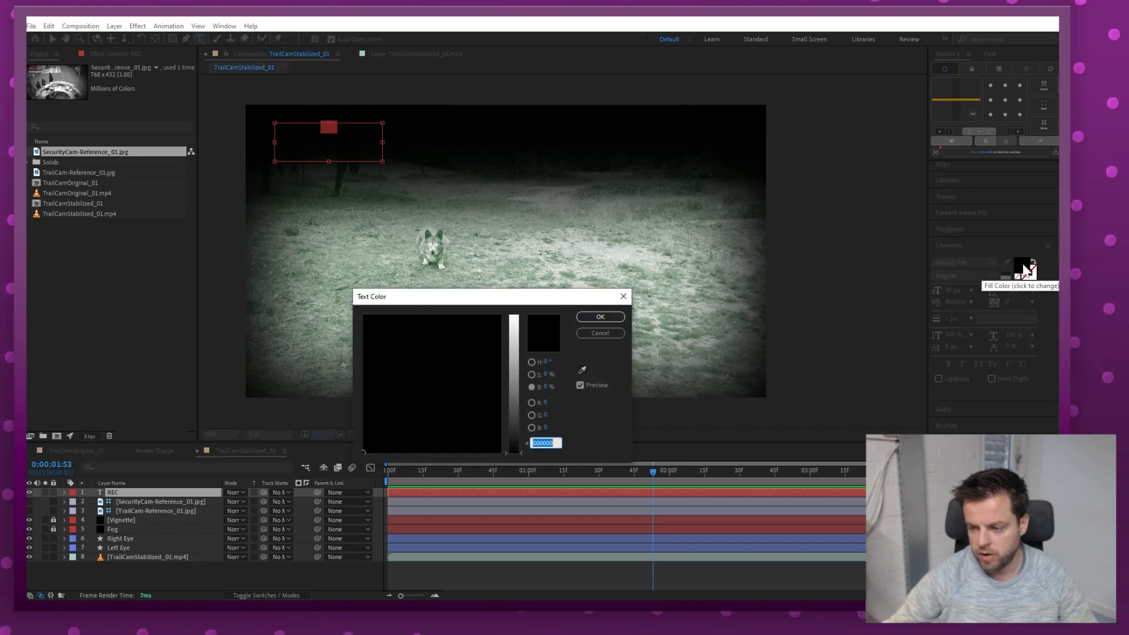
left_click_drag(513, 446, 518, 302)
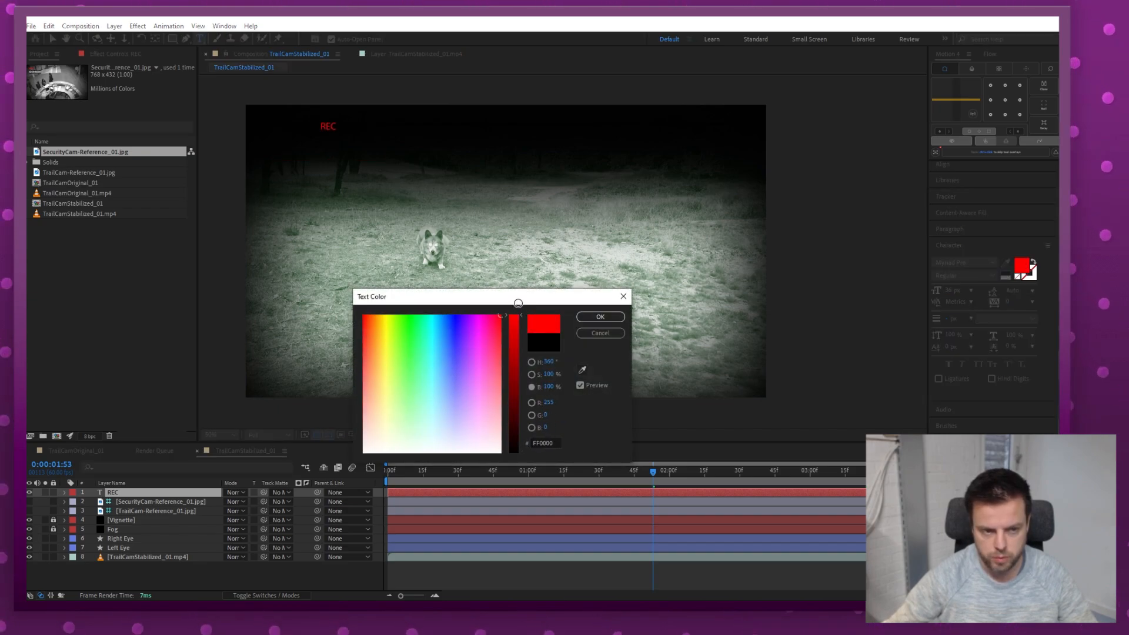
left_click(600, 317)
left_click_drag(949, 292, 980, 288)
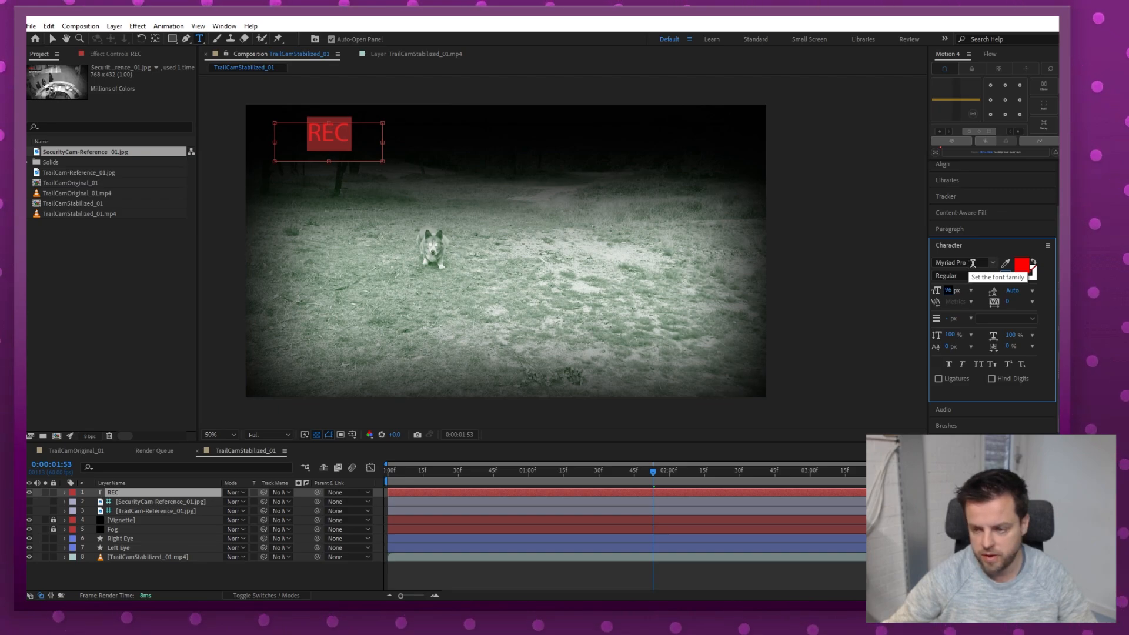
left_click_drag(340, 143, 314, 150)
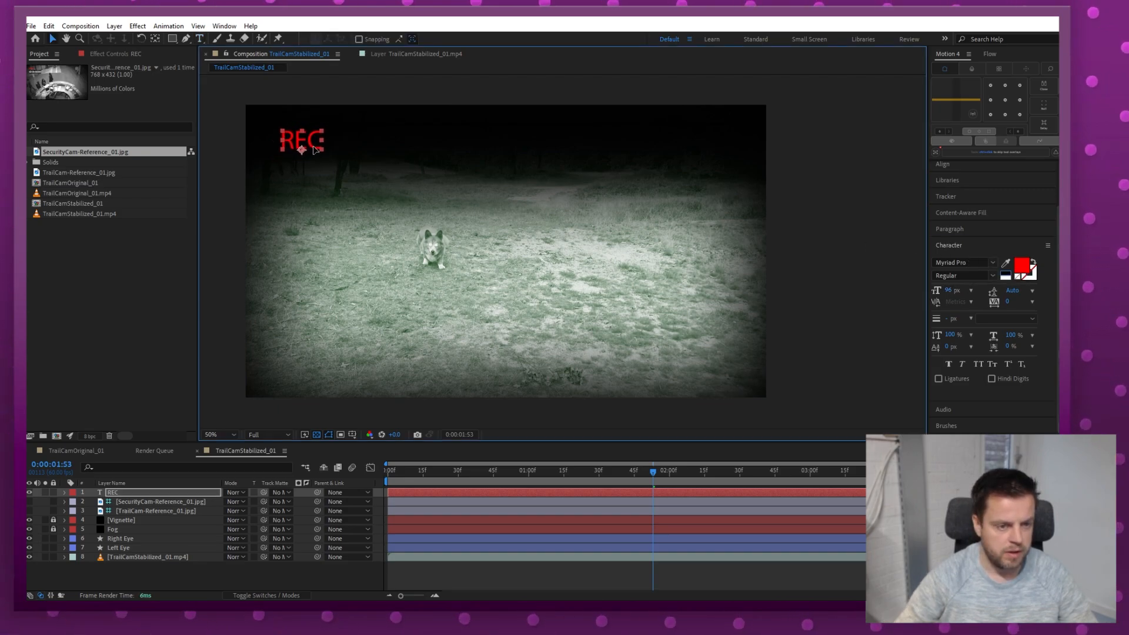
left_click_drag(580, 471, 660, 471)
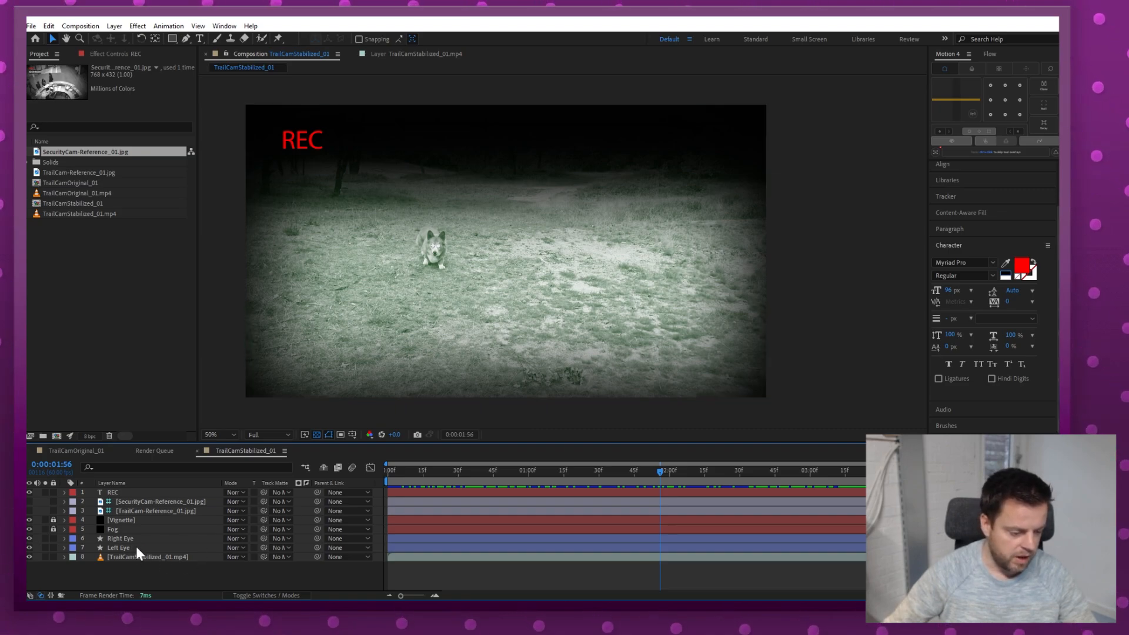
left_click(199, 555)
left_click(203, 538)
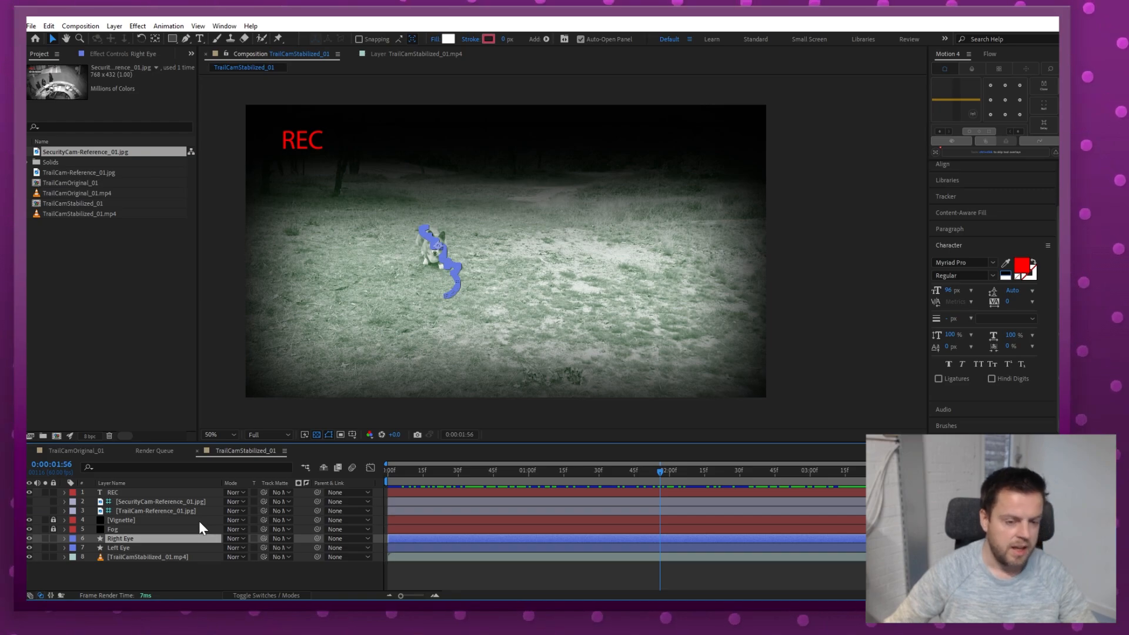
left_click(203, 494)
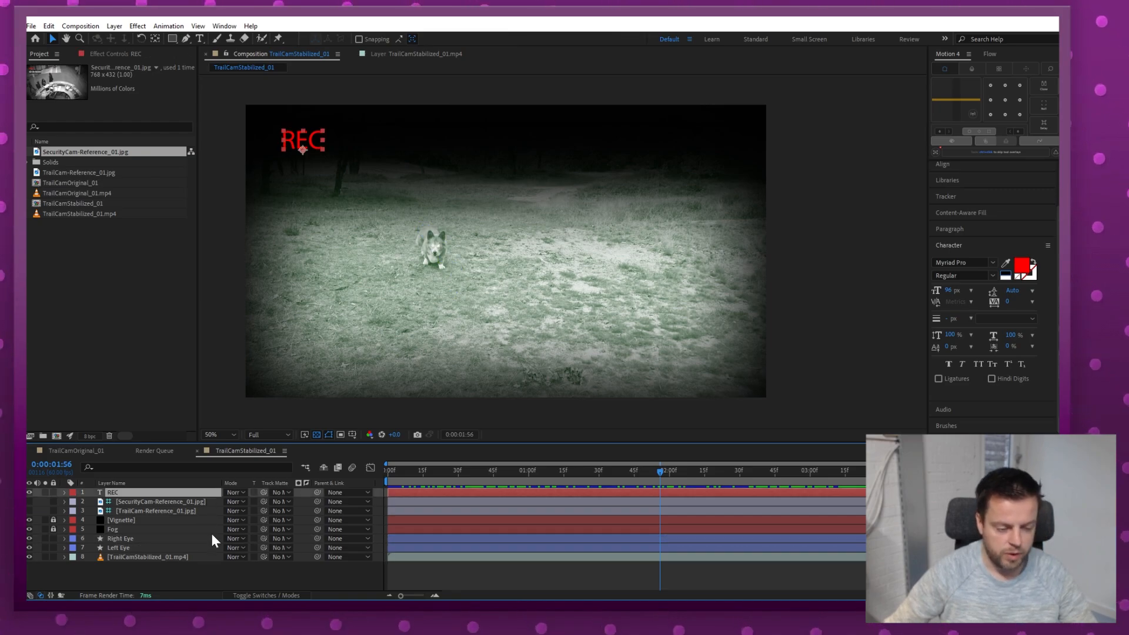
left_click(205, 570)
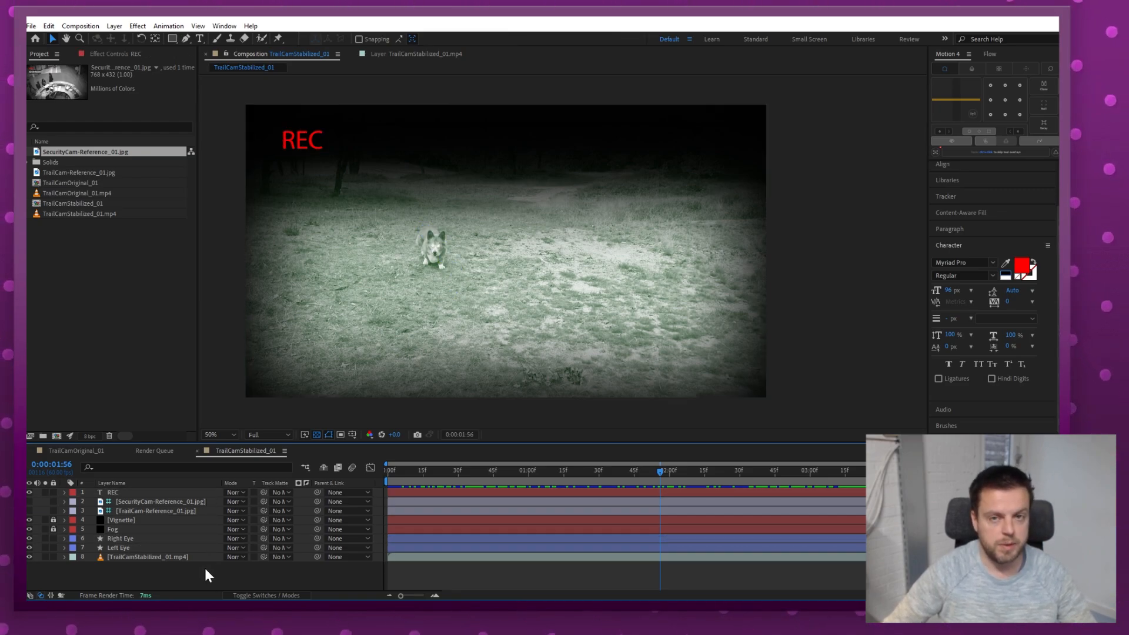
Step: Create a new adjustment layer above the REC text and all other layers
left_click(114, 26)
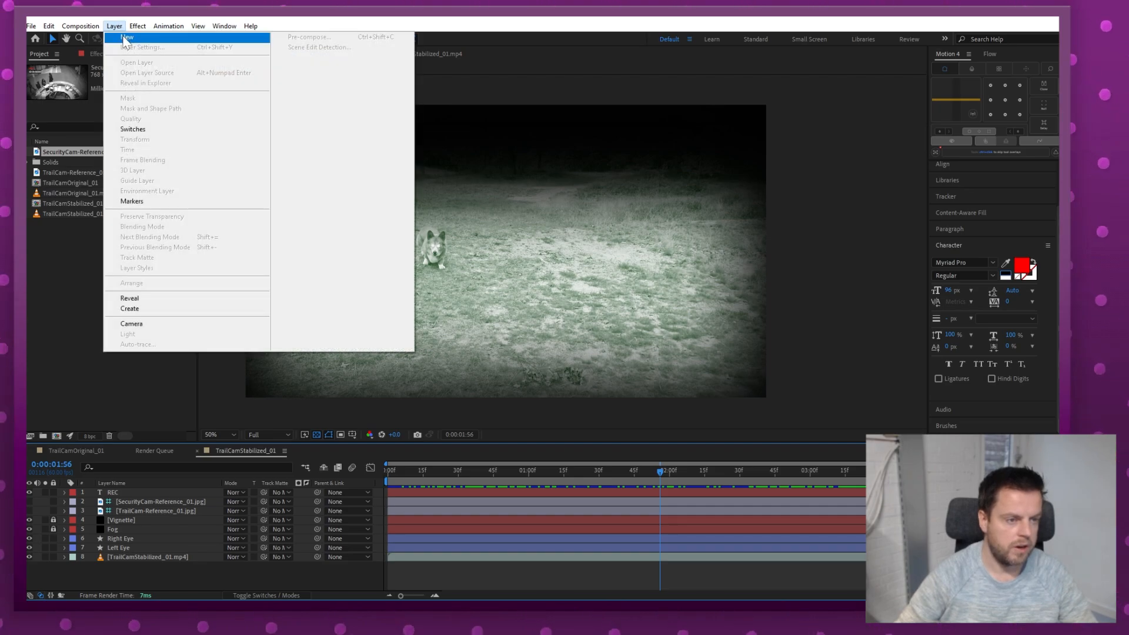
mouse_move(128, 40)
left_click(360, 110)
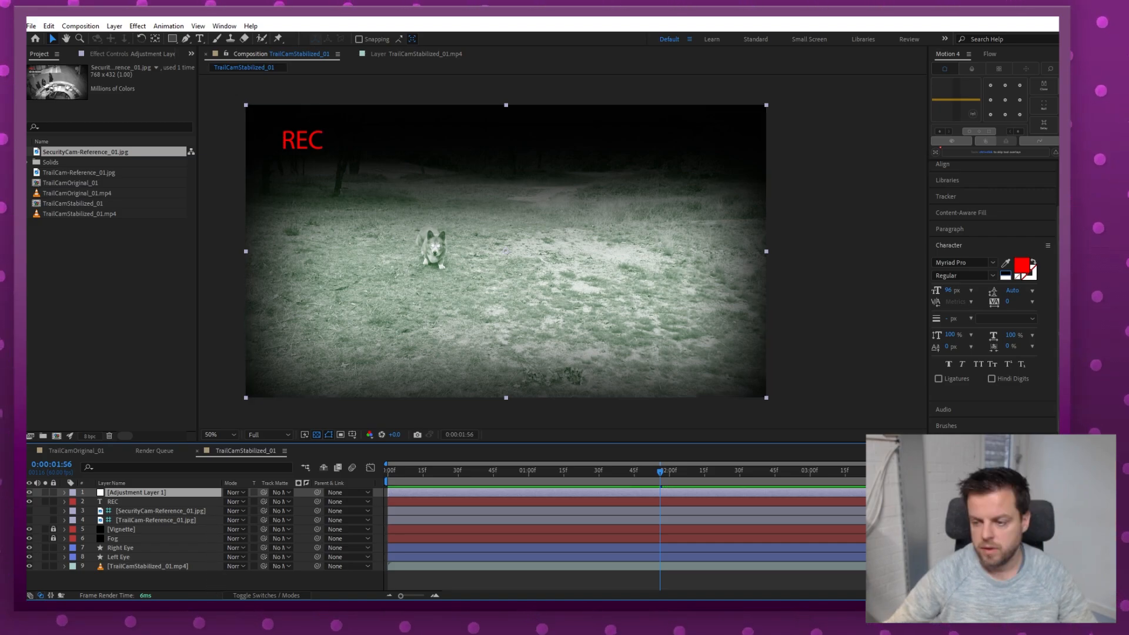
Step: Apply a Gaussian Blur effect to the adjustment layer with Blurriness set to 4
scroll(993, 297, "up", 3)
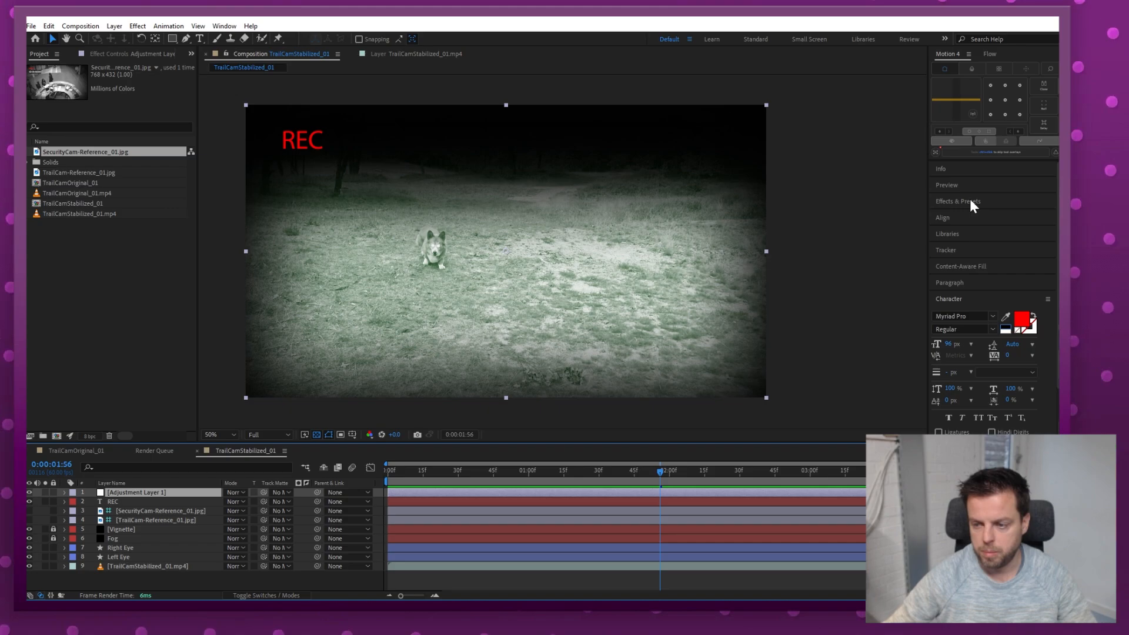
left_click(969, 200)
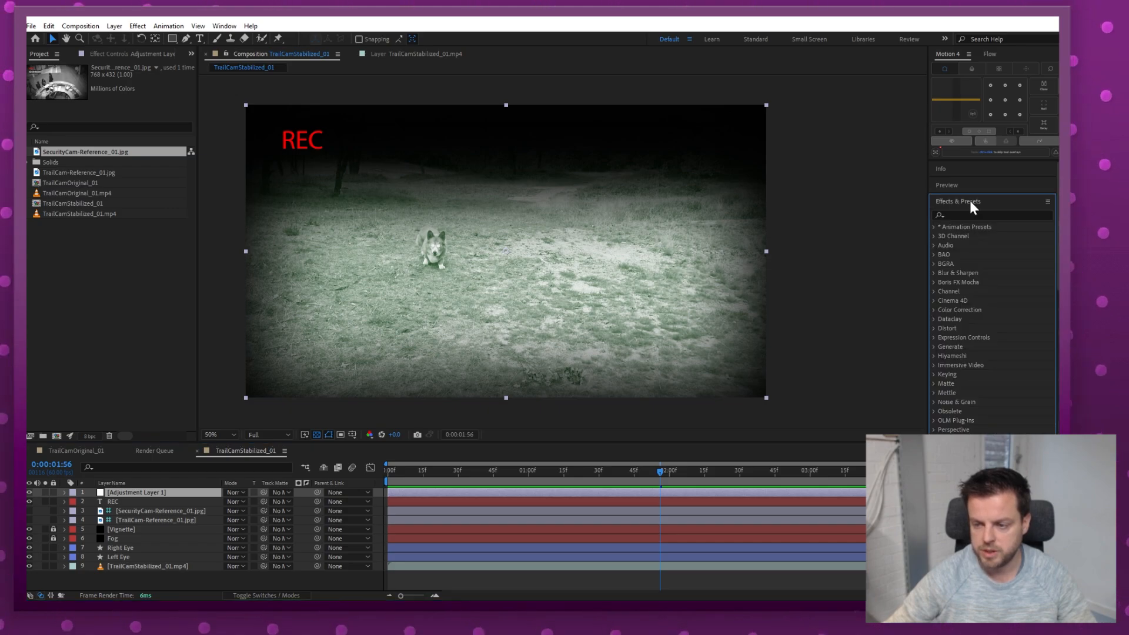
left_click(137, 26)
mouse_move(200, 129)
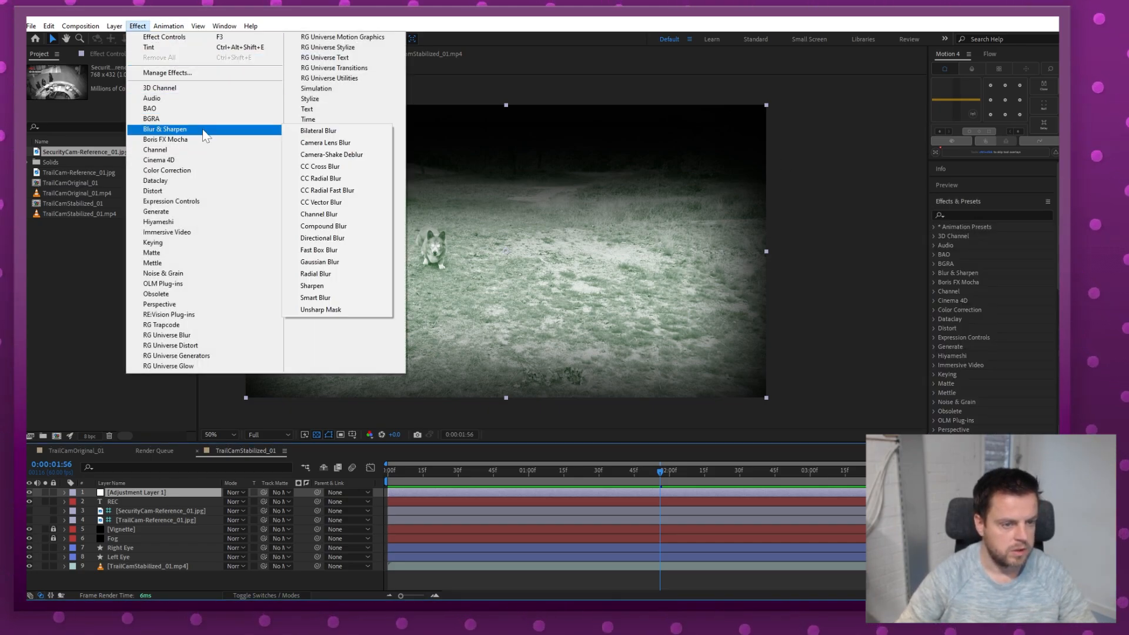
left_click(362, 263)
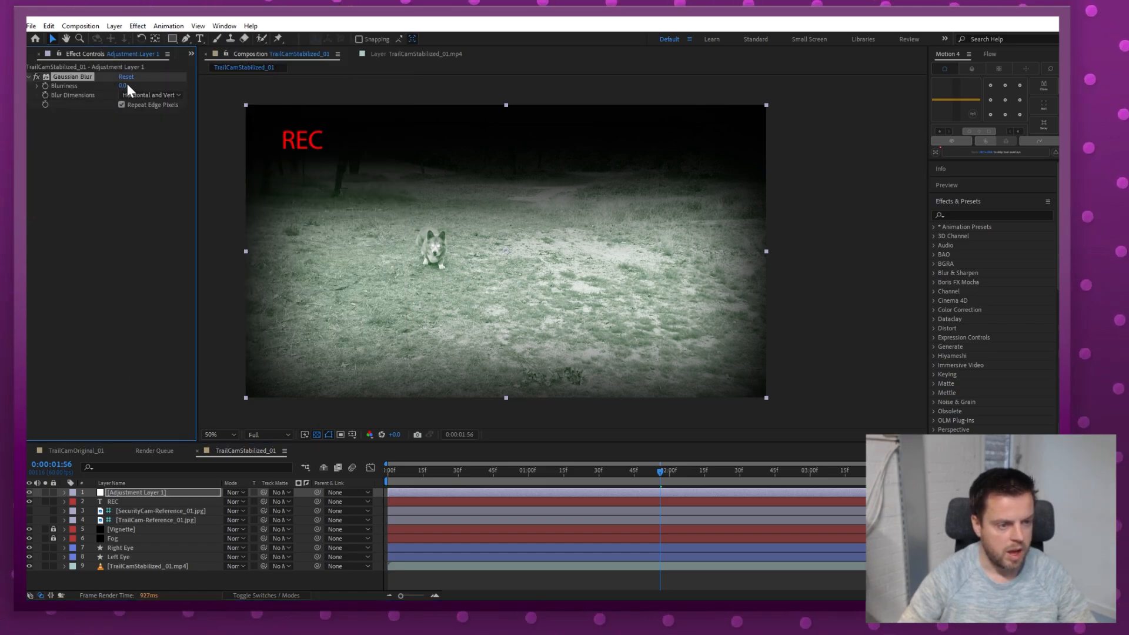
left_click_drag(153, 86, 160, 85)
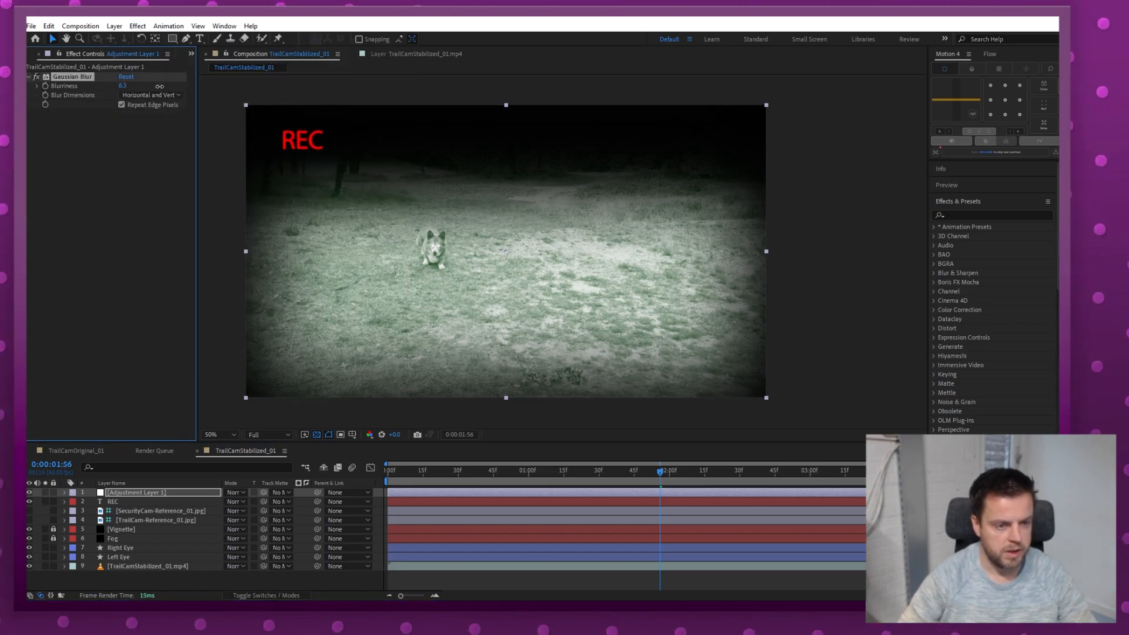
left_click(123, 85)
type("4")
key("Return")
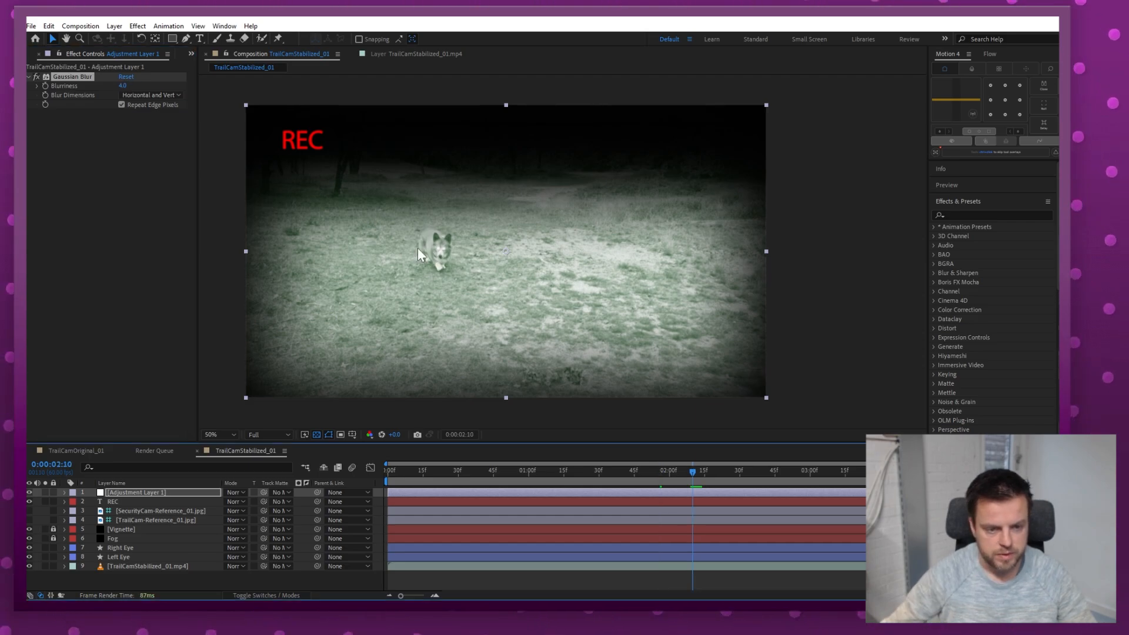
Step: Examine the blur on the REC text and the dog at 100% zoom and Full resolution, including at 0:00:02:15
key("z")
left_click(337, 150)
key("v")
key("space")
left_click_drag(562, 327, 367, 223)
left_click(266, 435)
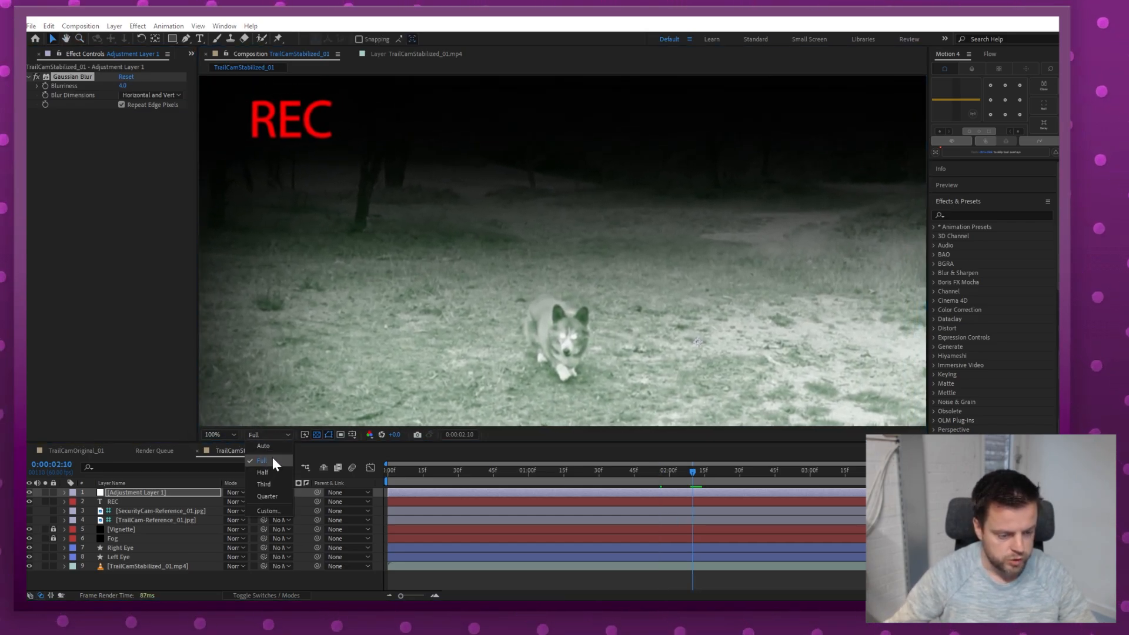
left_click(279, 461)
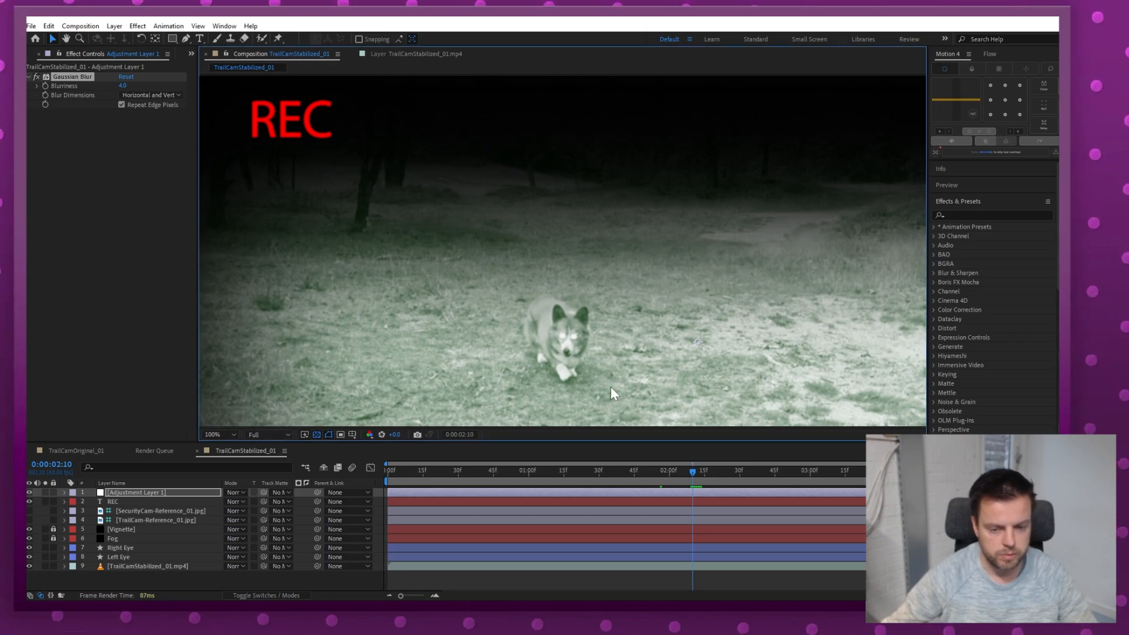
left_click(703, 471)
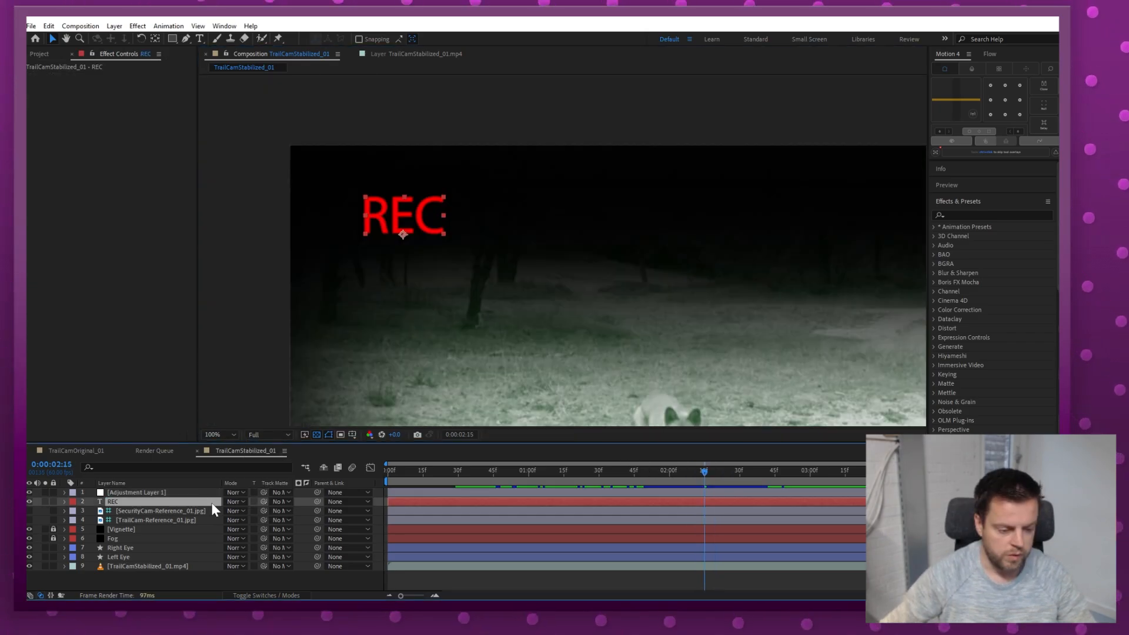
left_click(212, 501)
left_click_drag(213, 495, 213, 506)
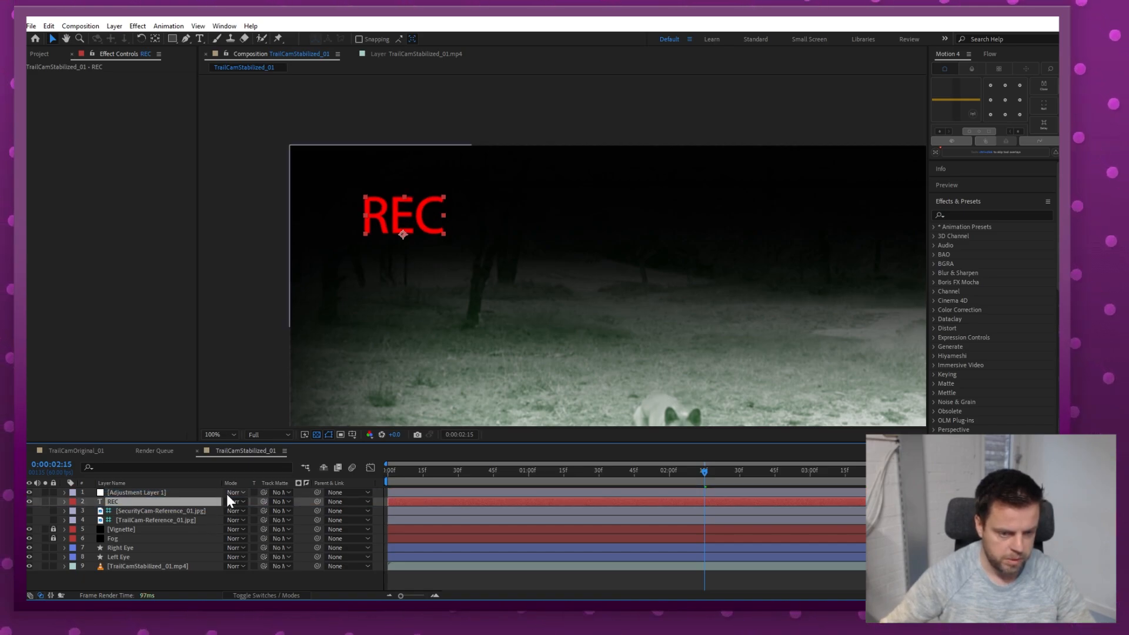
key("h")
mouse_move(514, 278)
left_mouse_down()
mouse_move(463, 221)
mouse_move(534, 251)
mouse_move(522, 264)
left_mouse_up()
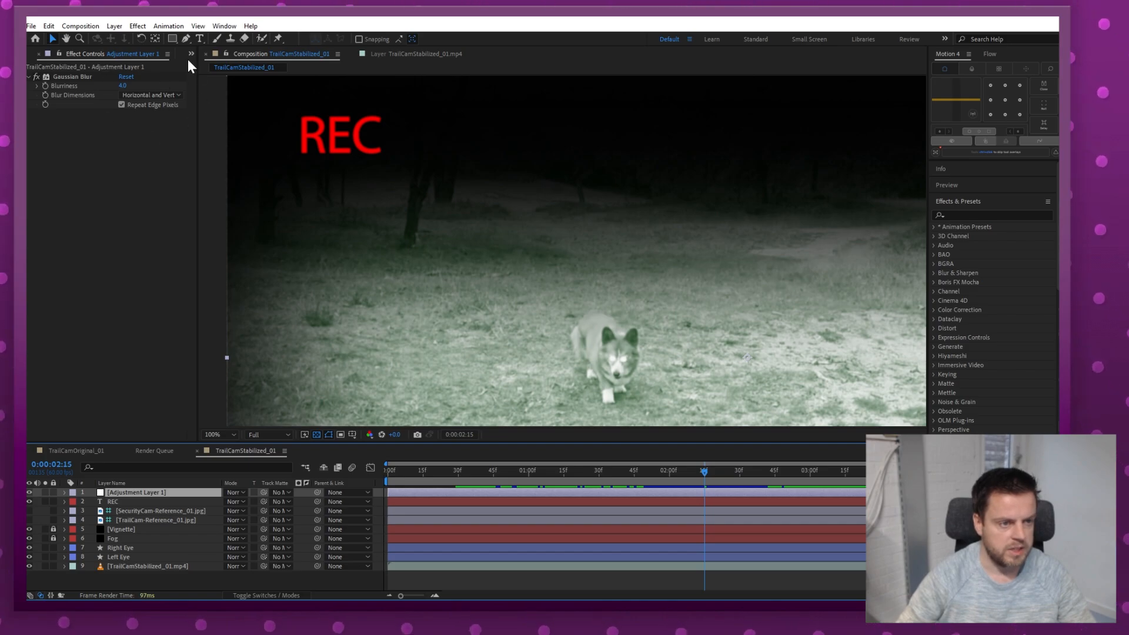
Step: Apply a Noise effect at 57% without color noise to the adjustment layer and place it above the Gaussian Blur effect
left_click(140, 27)
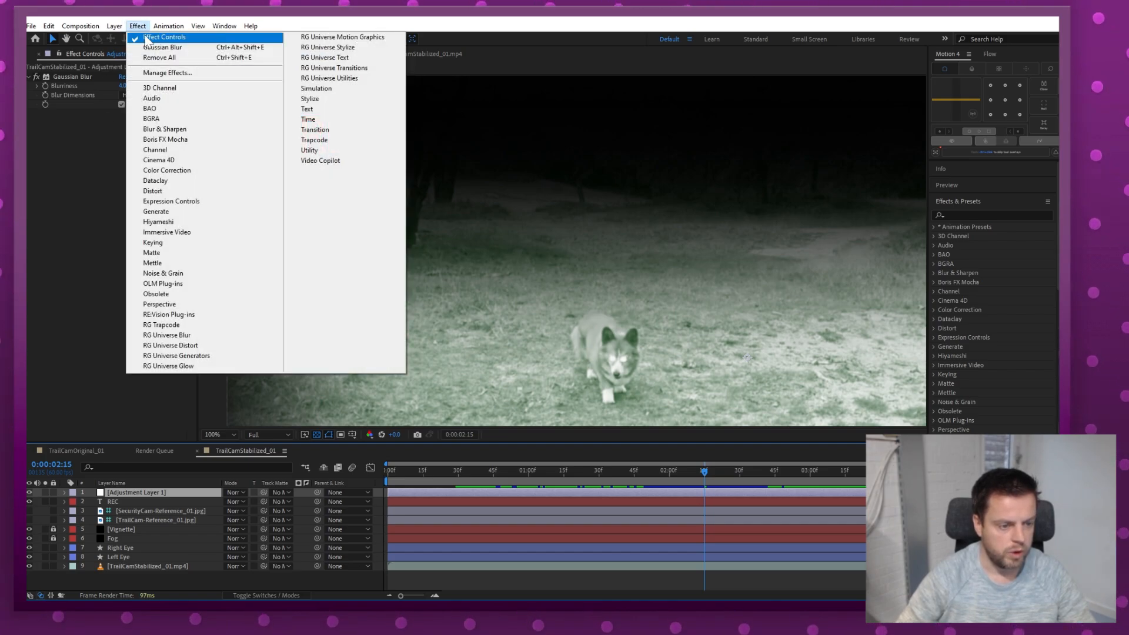
mouse_move(214, 276)
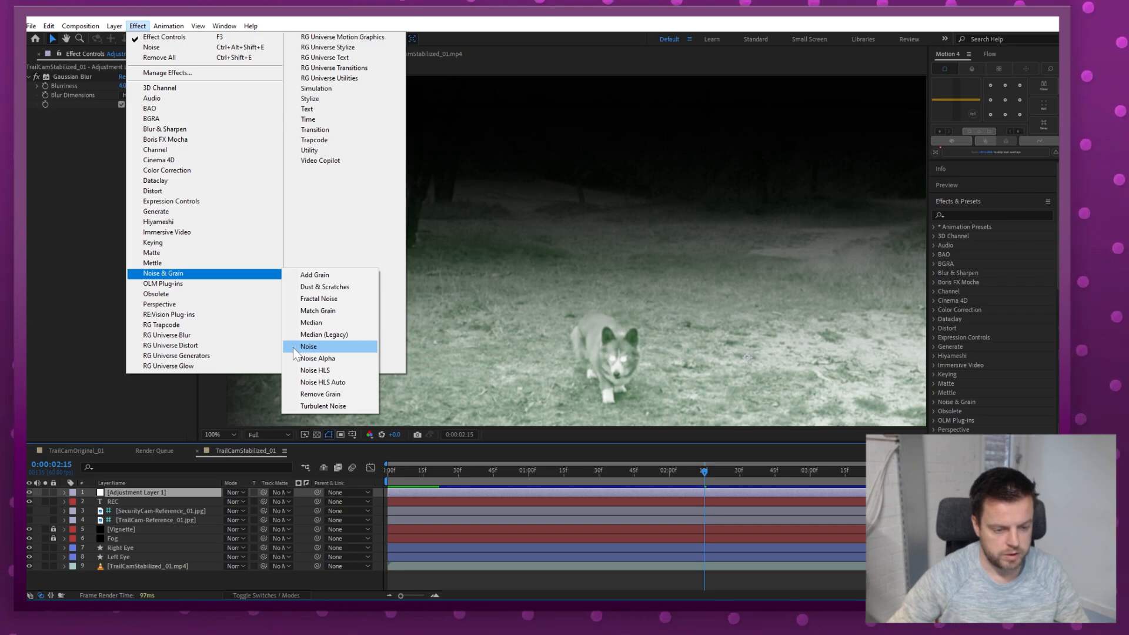
left_click(308, 347)
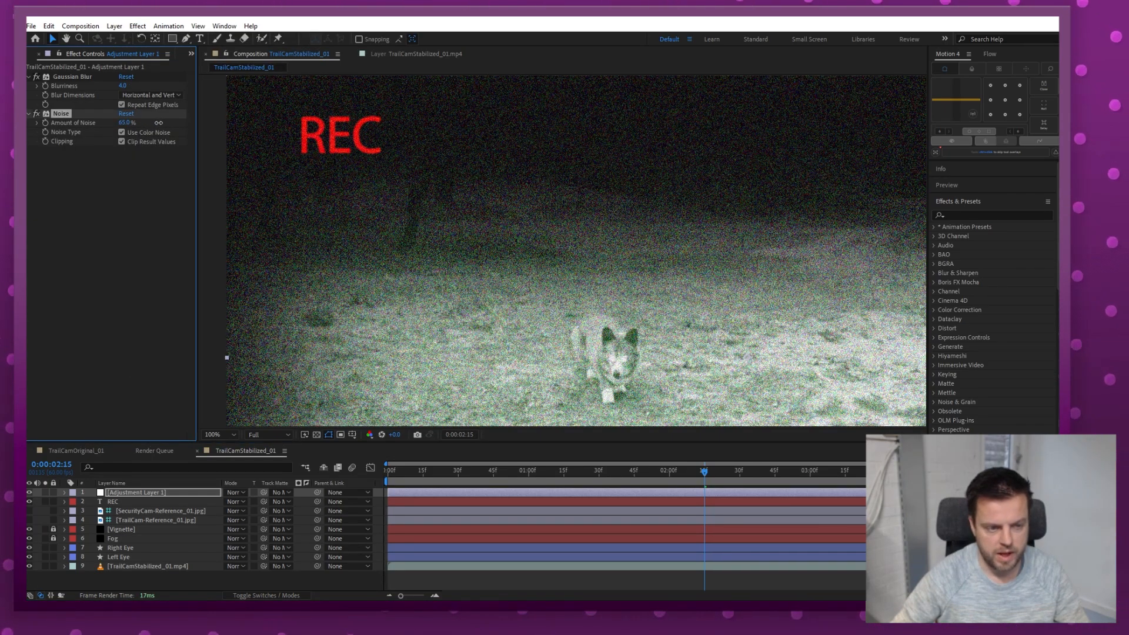
left_click(121, 132)
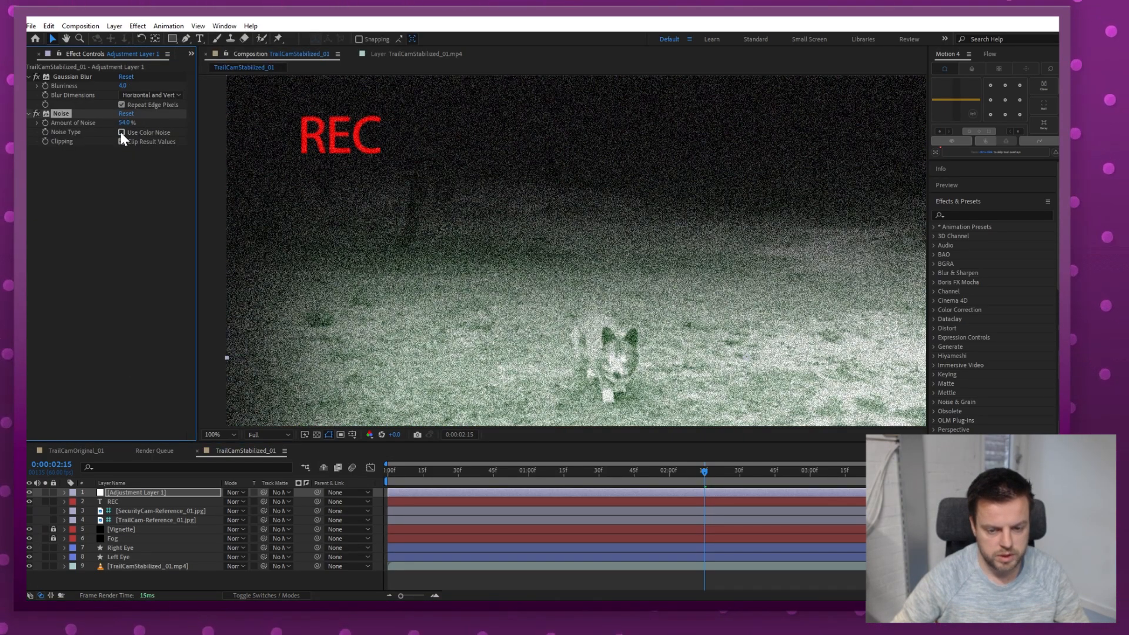
left_click_drag(118, 122, 112, 122)
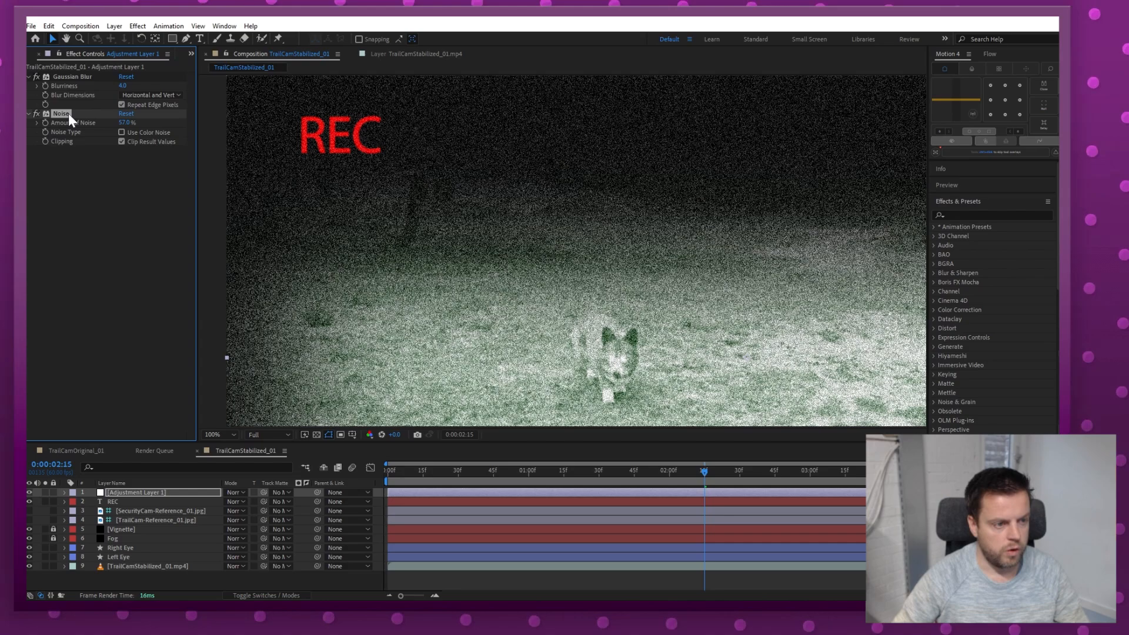
left_click_drag(69, 113, 112, 89)
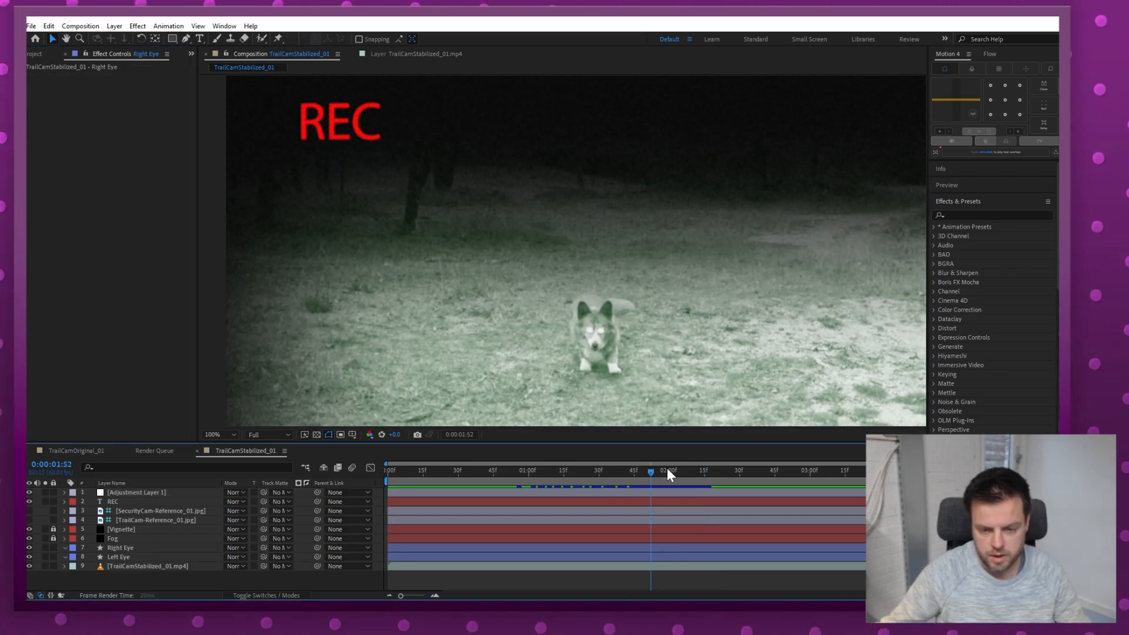
Step: Add an Outer Glow layer style to the Right Eye layer, working at 0:00:02:51
left_click_drag(667, 469, 786, 482)
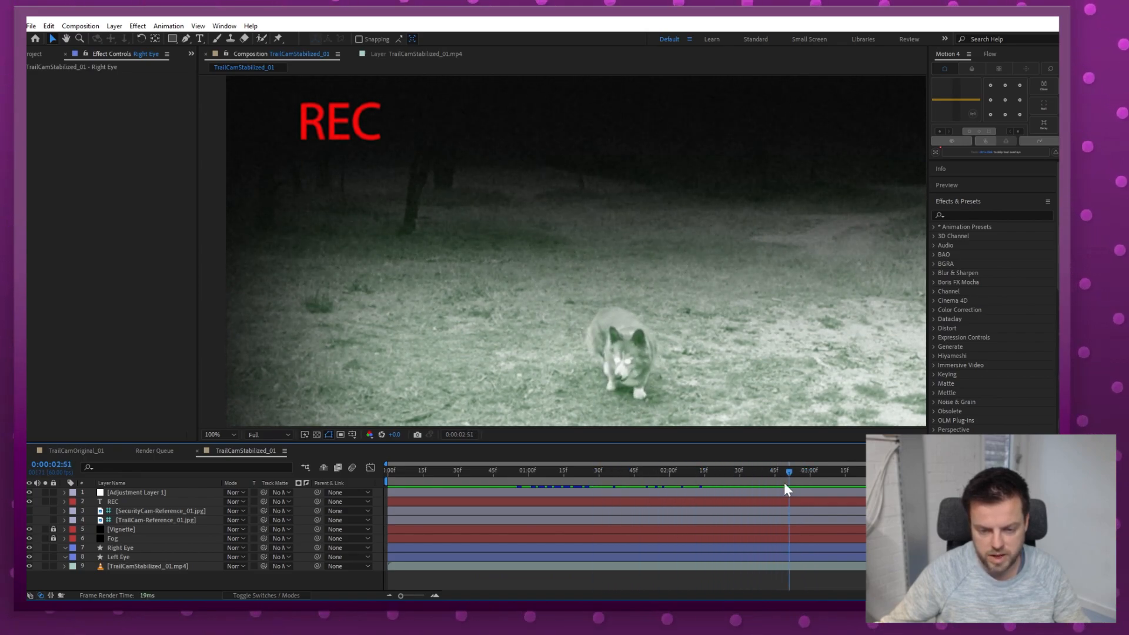
right_click(144, 547)
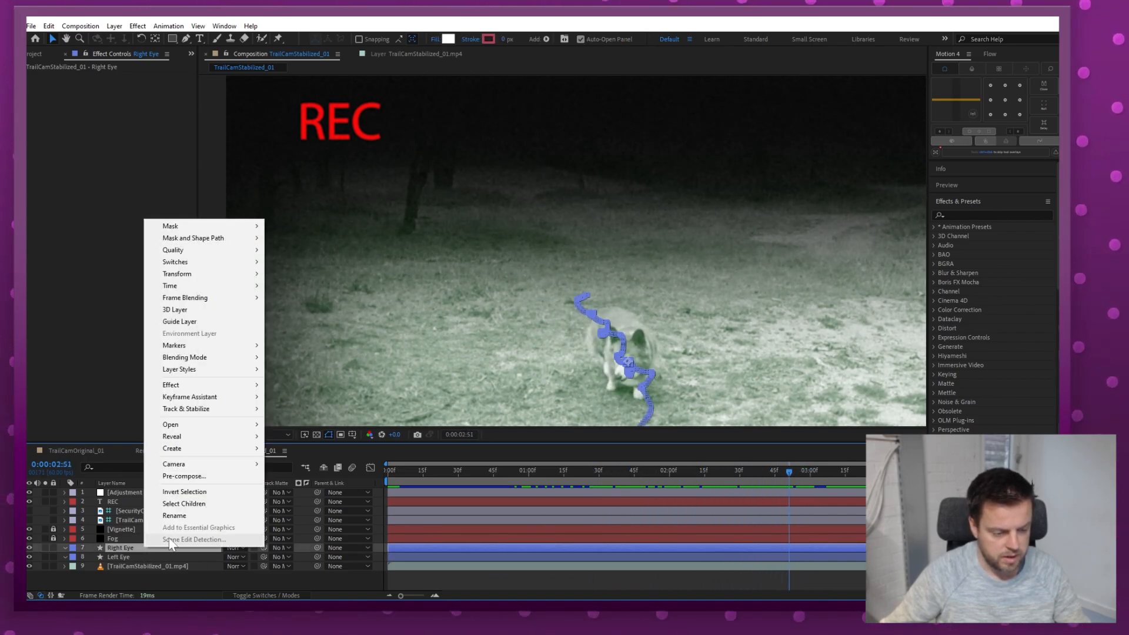
mouse_move(236, 377)
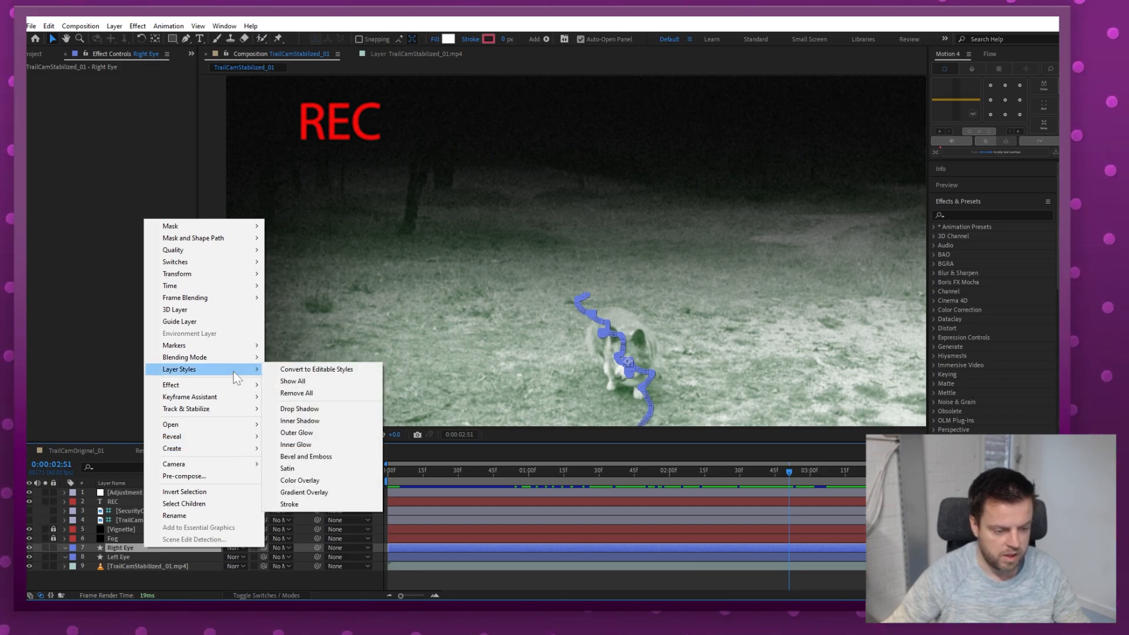
left_click(297, 432)
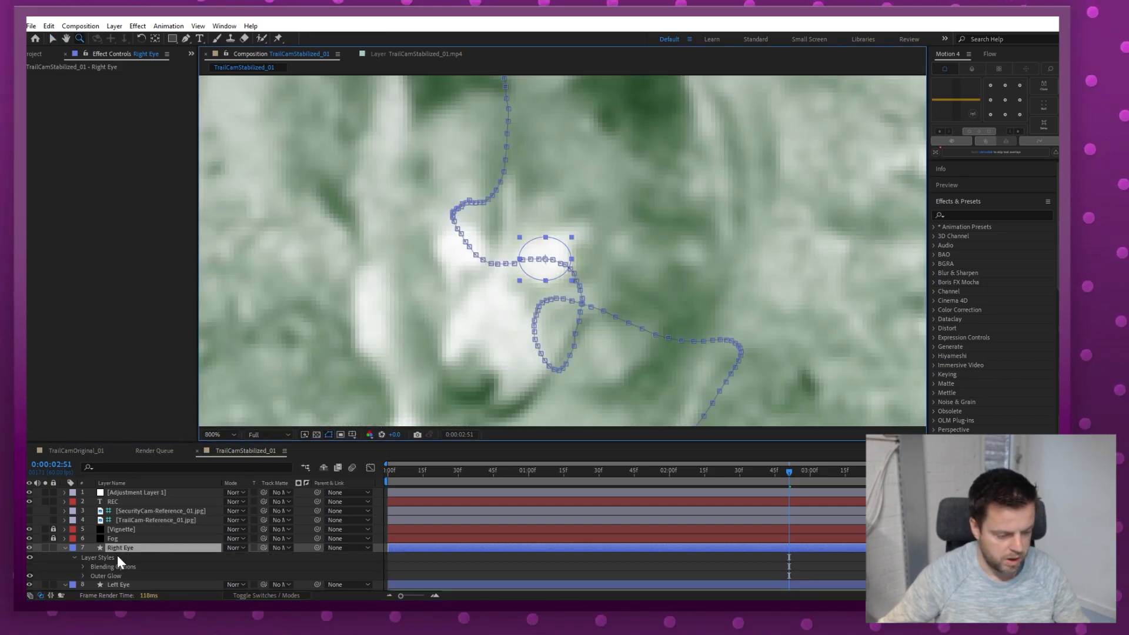
Step: Set the Right Eye's Outer Glow color to white (FFFFFF), size to 6 and opacity to 100%
left_click(83, 575)
left_click(233, 540)
left_click_drag(431, 370, 456, 470)
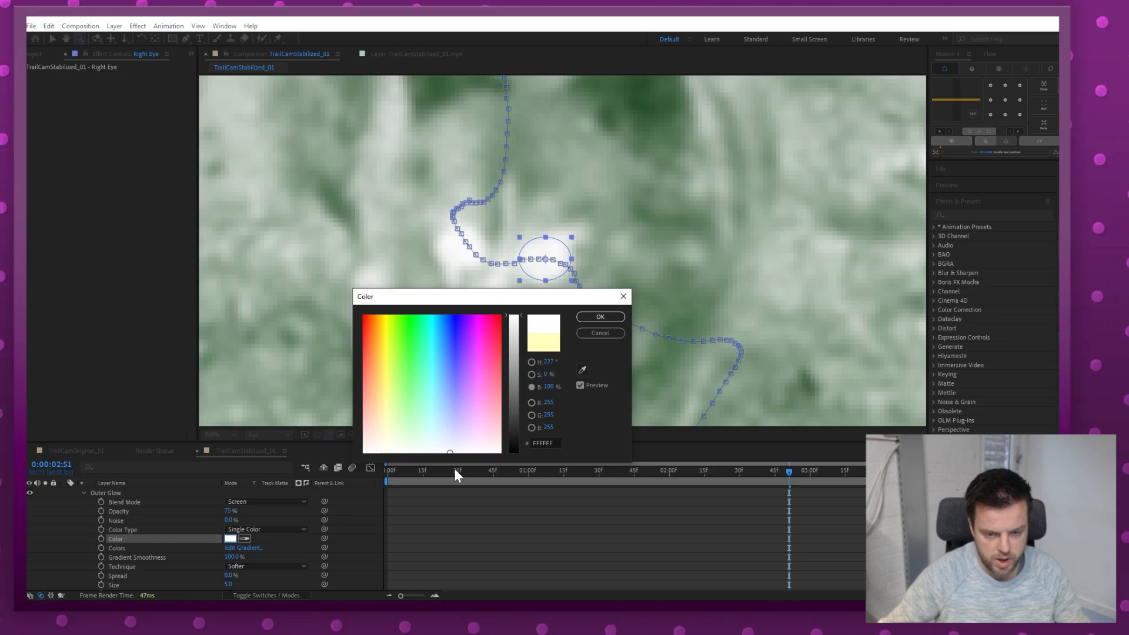
left_click(600, 317)
mouse_move(228, 585)
left_mouse_down()
mouse_move(257, 582)
mouse_move(223, 592)
left_mouse_up()
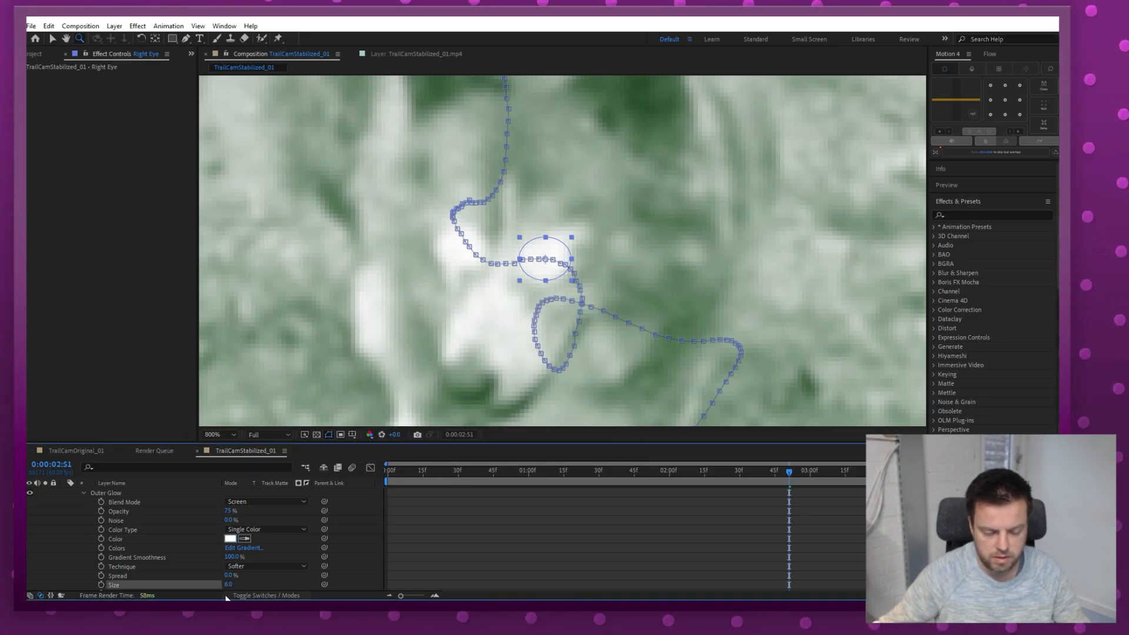
scroll(147, 523, "up", 3)
Step: Copy the Outer Glow style from the Right Eye layer onto the Left Eye layer and expand its settings
left_click(105, 536)
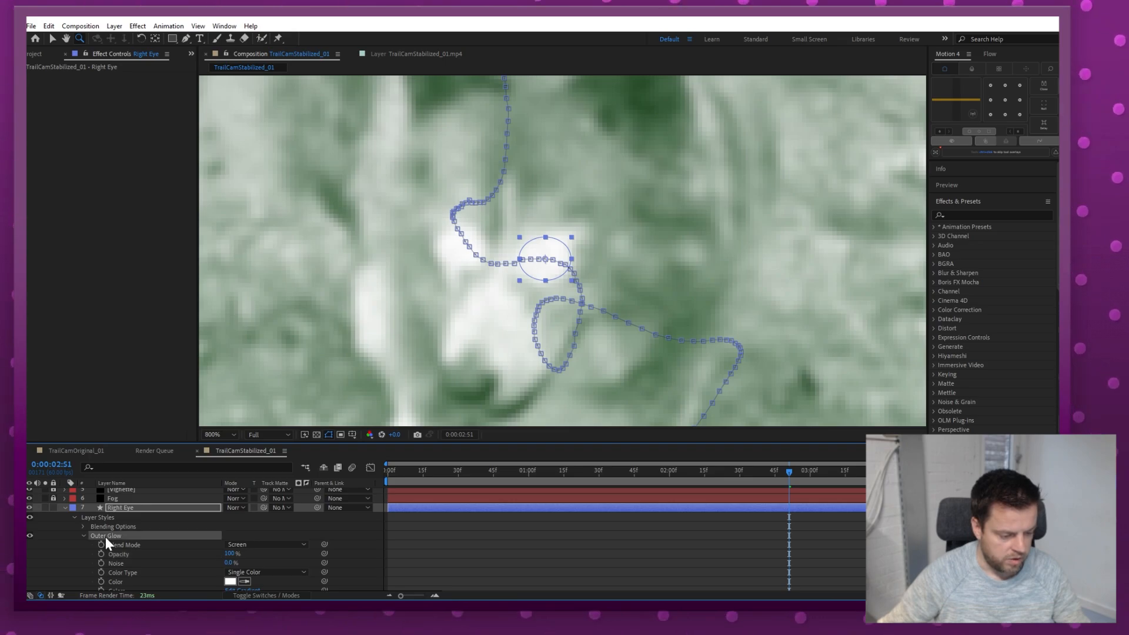
left_click(66, 508)
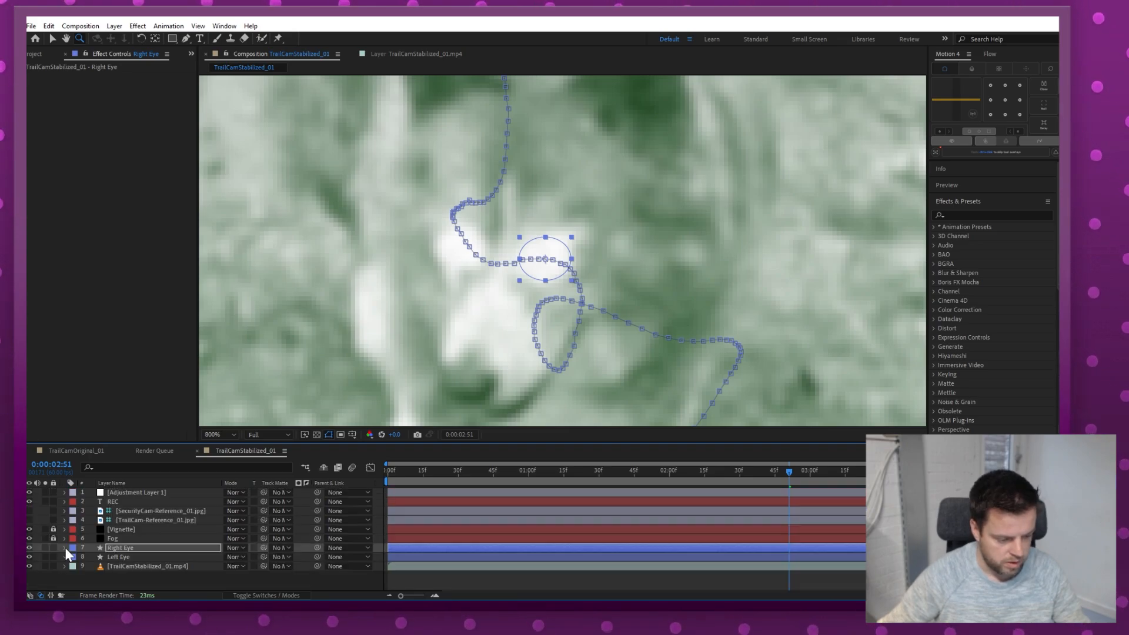
left_click(137, 556)
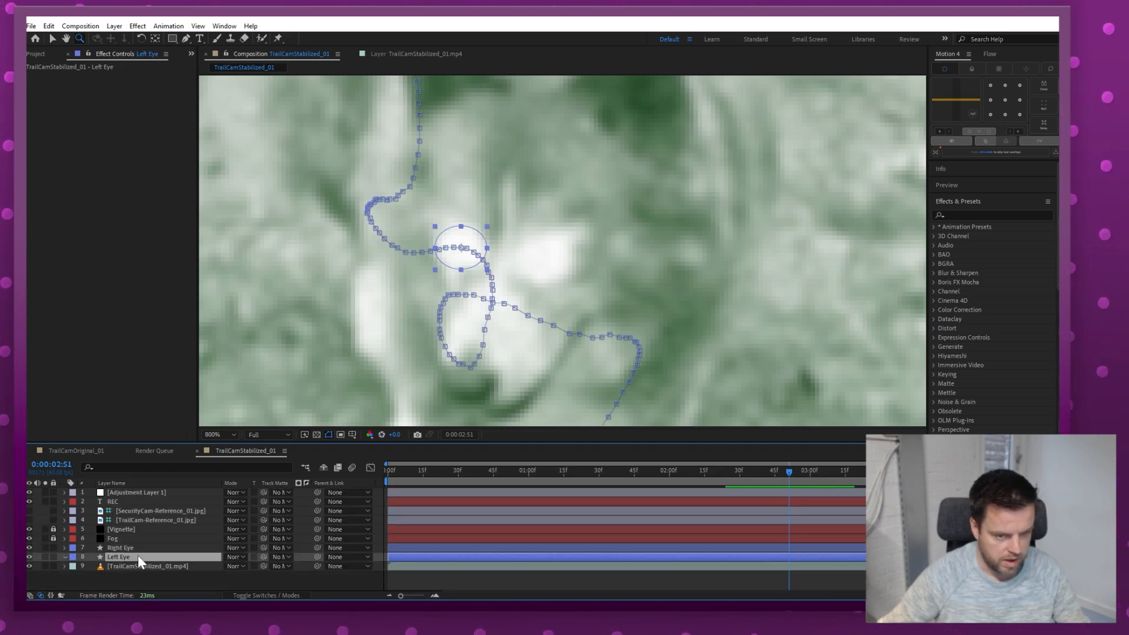
key("ctrl+v")
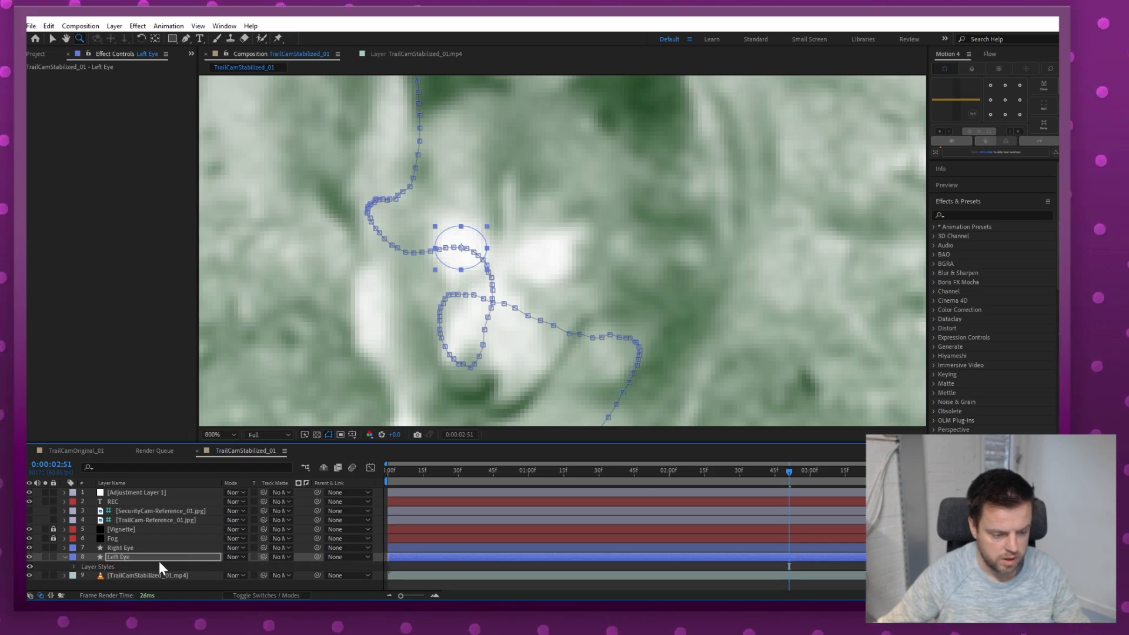
left_click(74, 566)
left_click(82, 576)
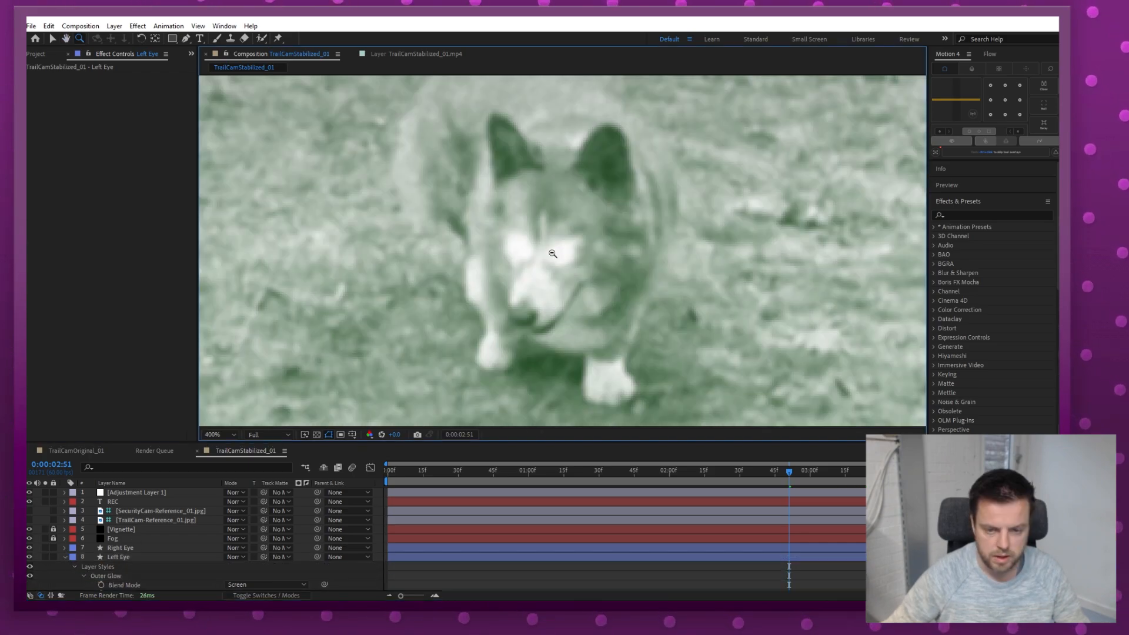
Step: Draw a thin white horizontal rectangle spanning the full frame width as a new shape layer and move it to the frame's upper edge
scroll(553, 252, "down", 1)
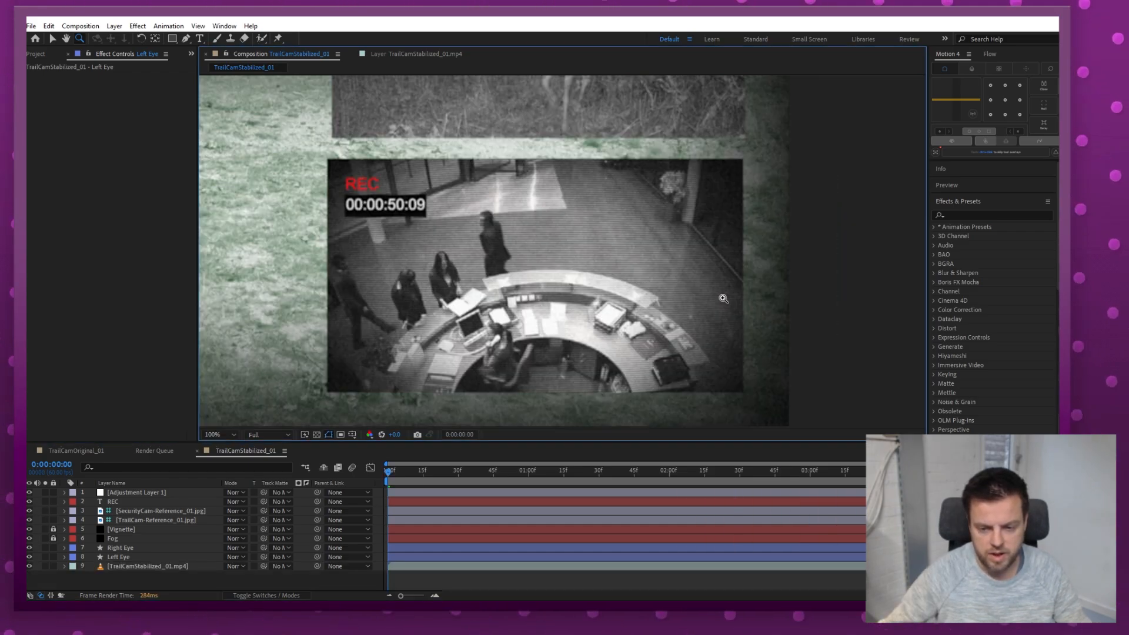
left_click_drag(440, 245, 458, 238)
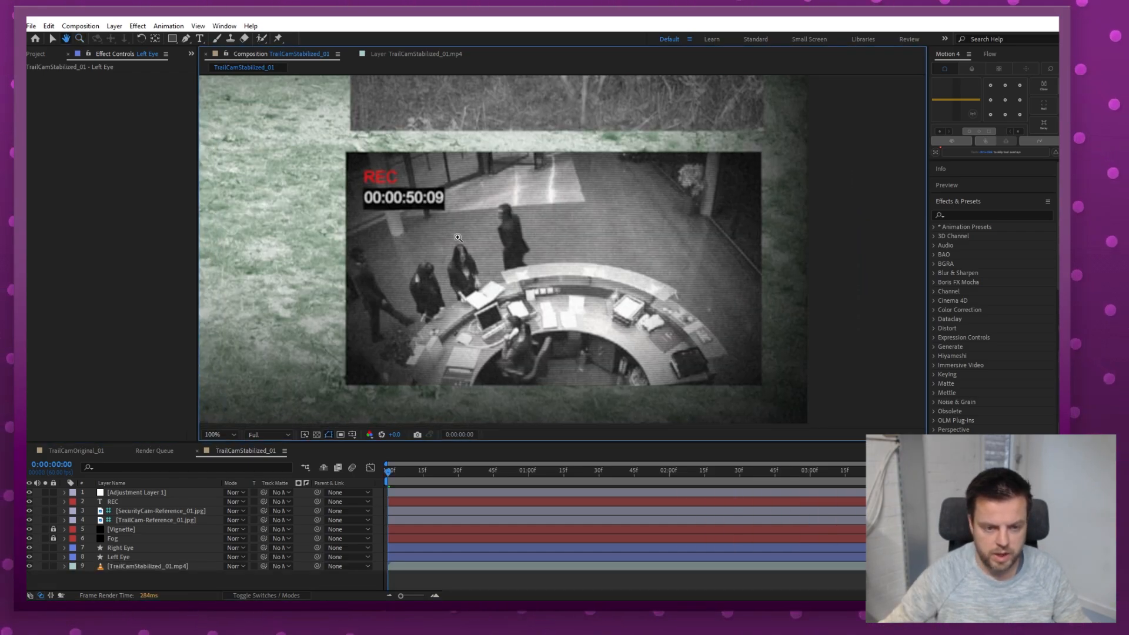
left_click(618, 193, "alt")
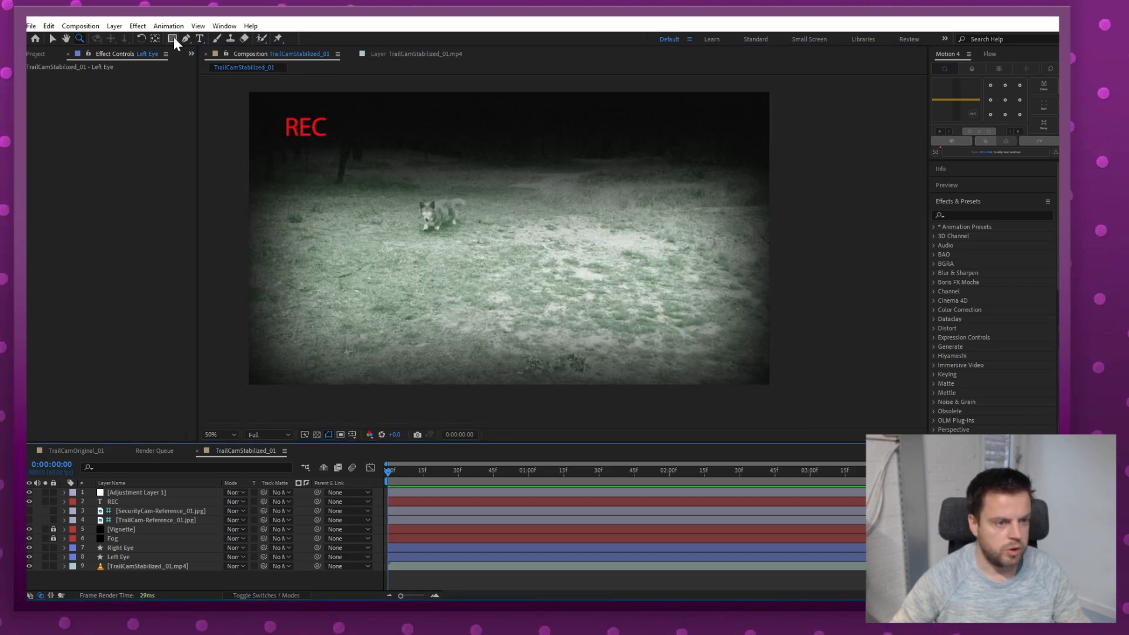
left_click(173, 39)
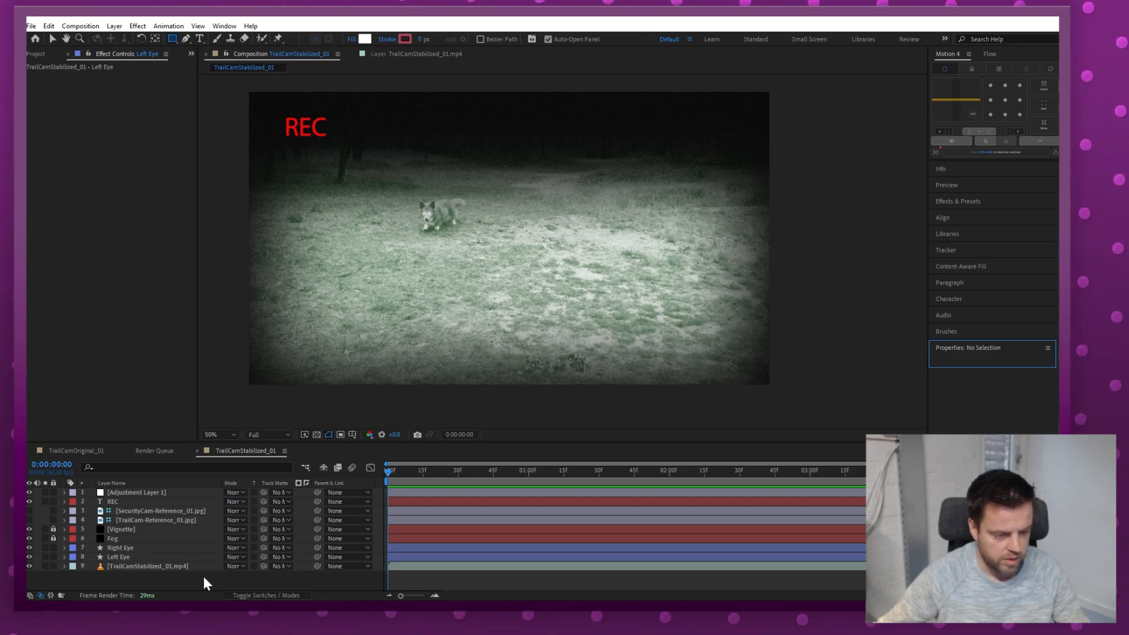
left_click(182, 456)
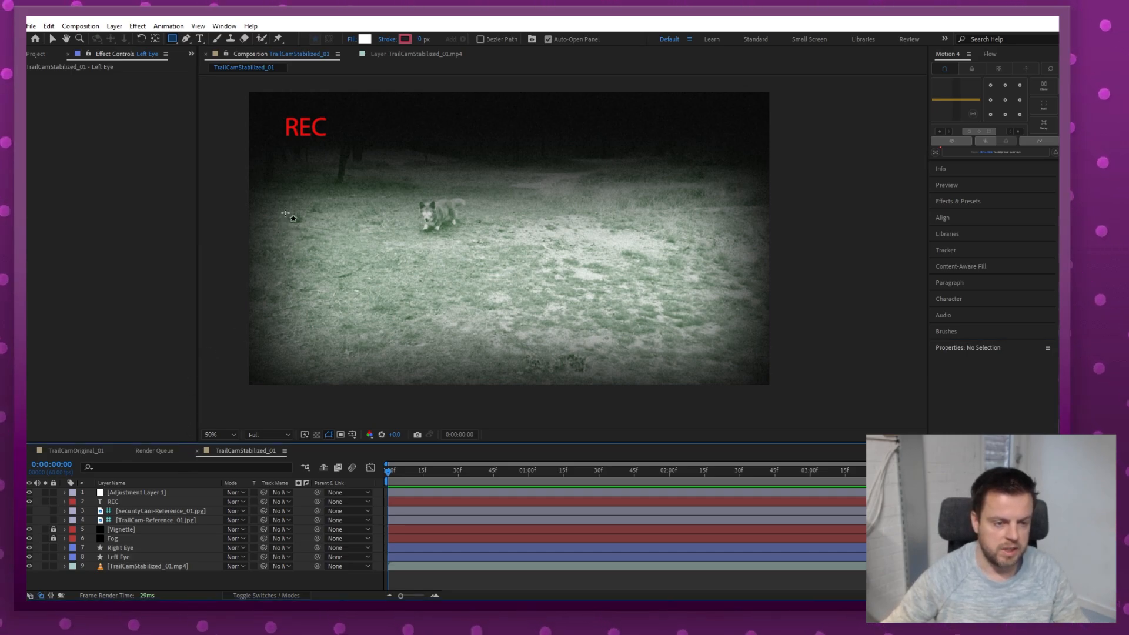
left_click_drag(246, 195, 780, 199)
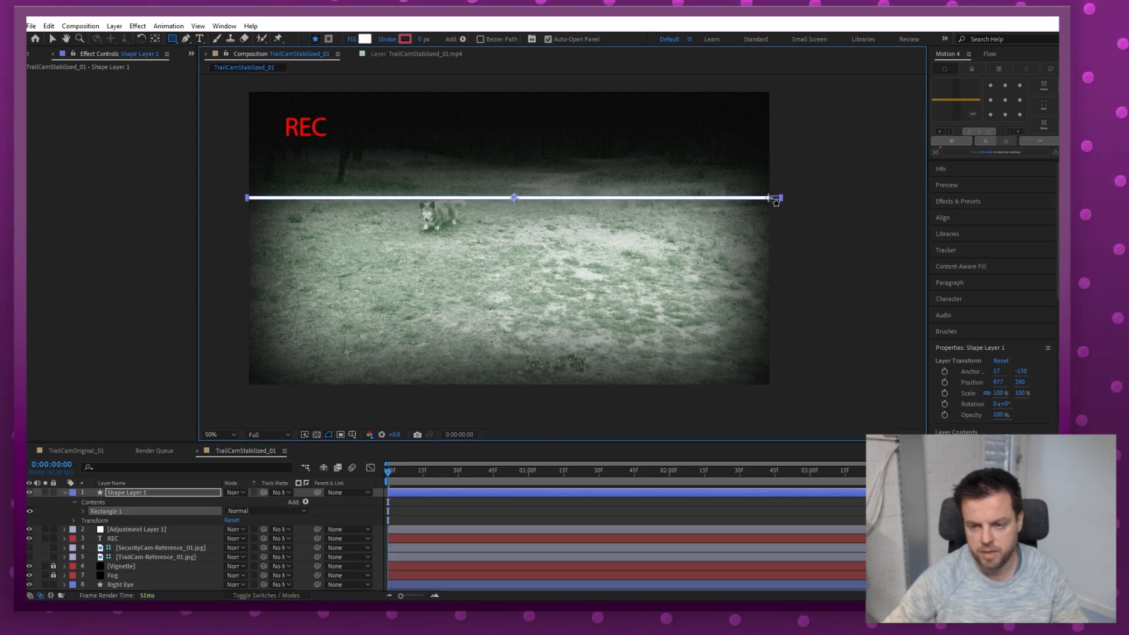
key("v")
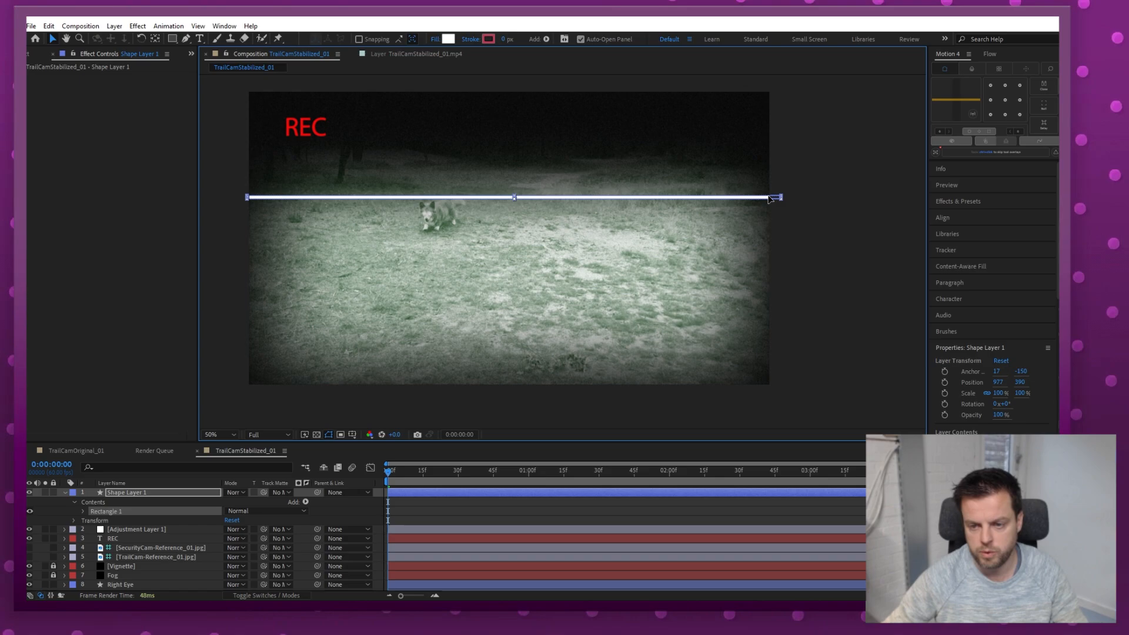
left_click_drag(768, 197, 764, 87)
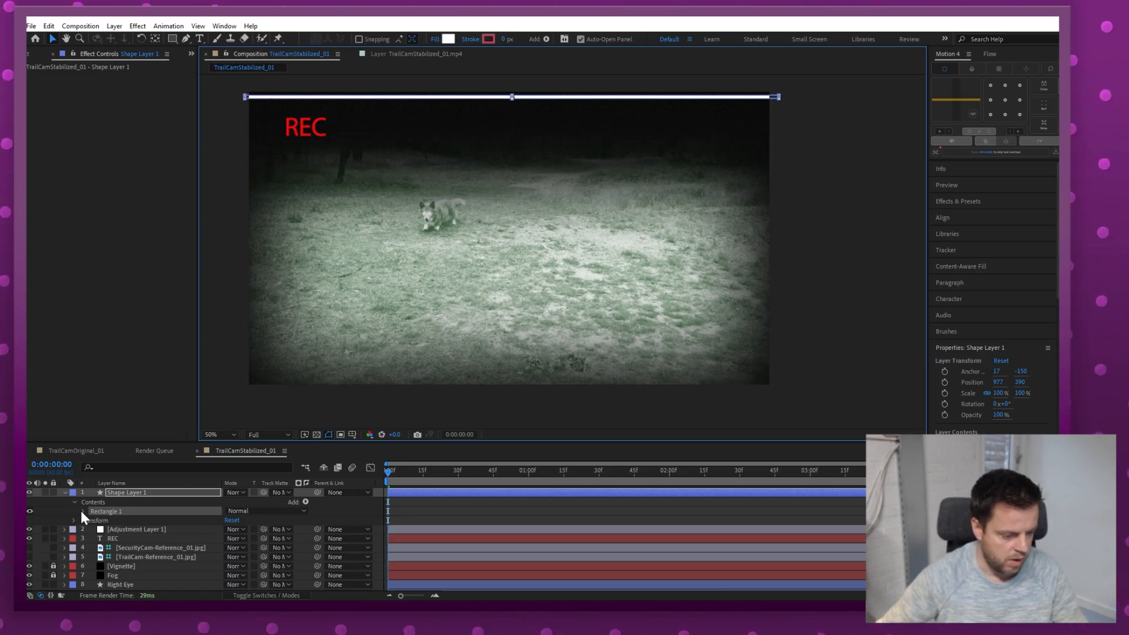
Step: Add a Repeater to the contents of the white line's shape layer
left_click(120, 492)
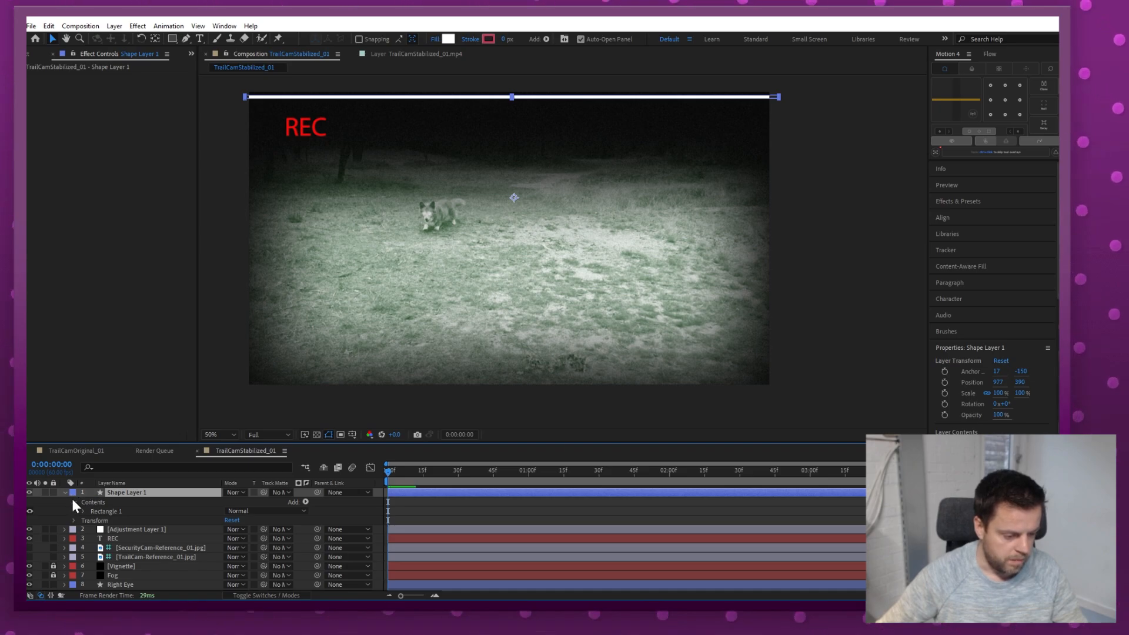
left_click(305, 501)
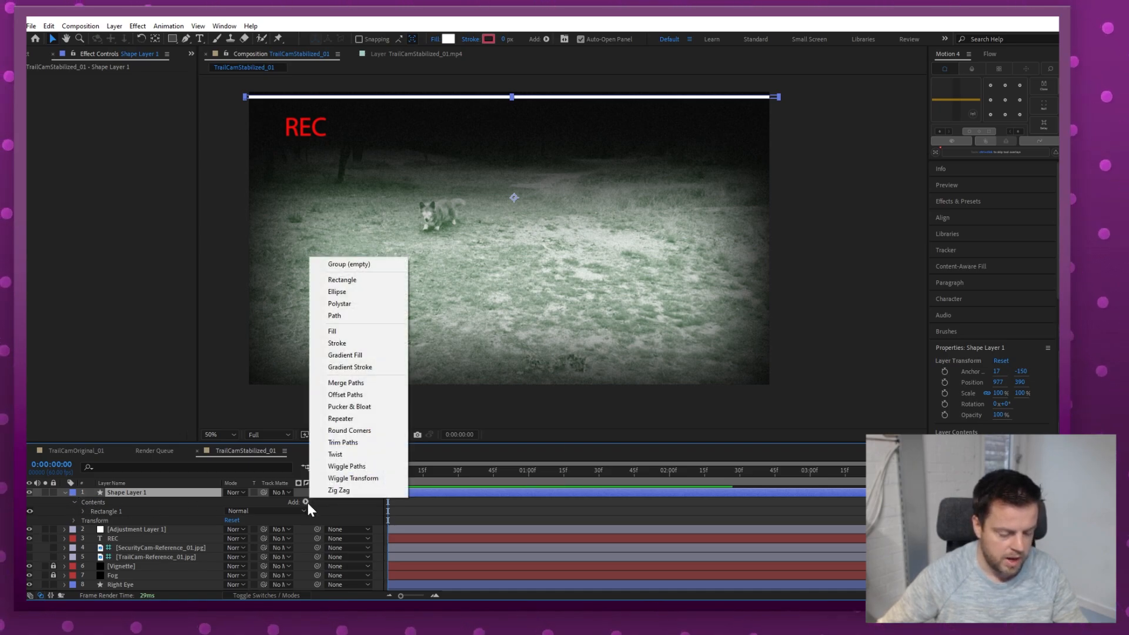
left_click(395, 418)
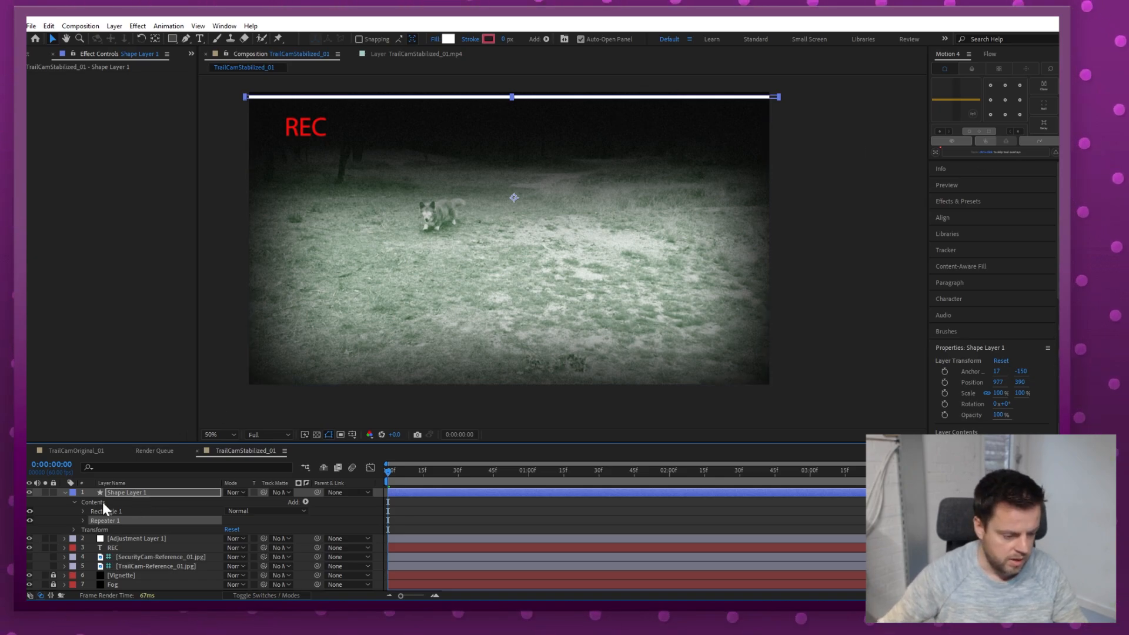
Step: Set the Repeater's transform position to 0, 30 so the copies stack straight down the frame
left_click(83, 520)
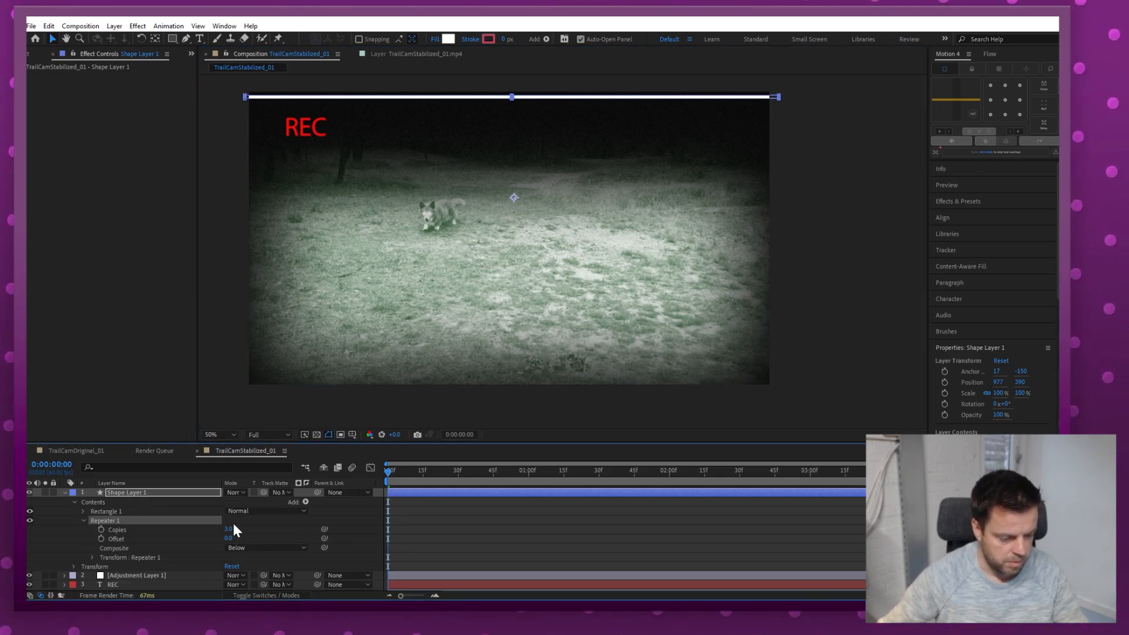
left_click(92, 558)
scroll(178, 536, "down", 2)
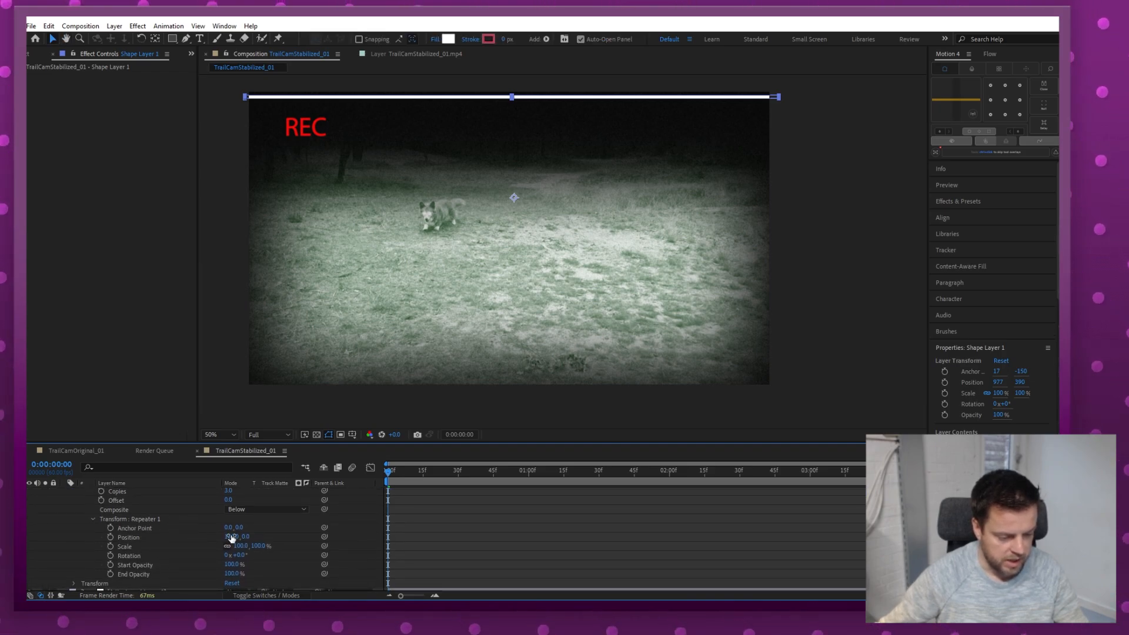
left_click_drag(233, 539, 237, 539)
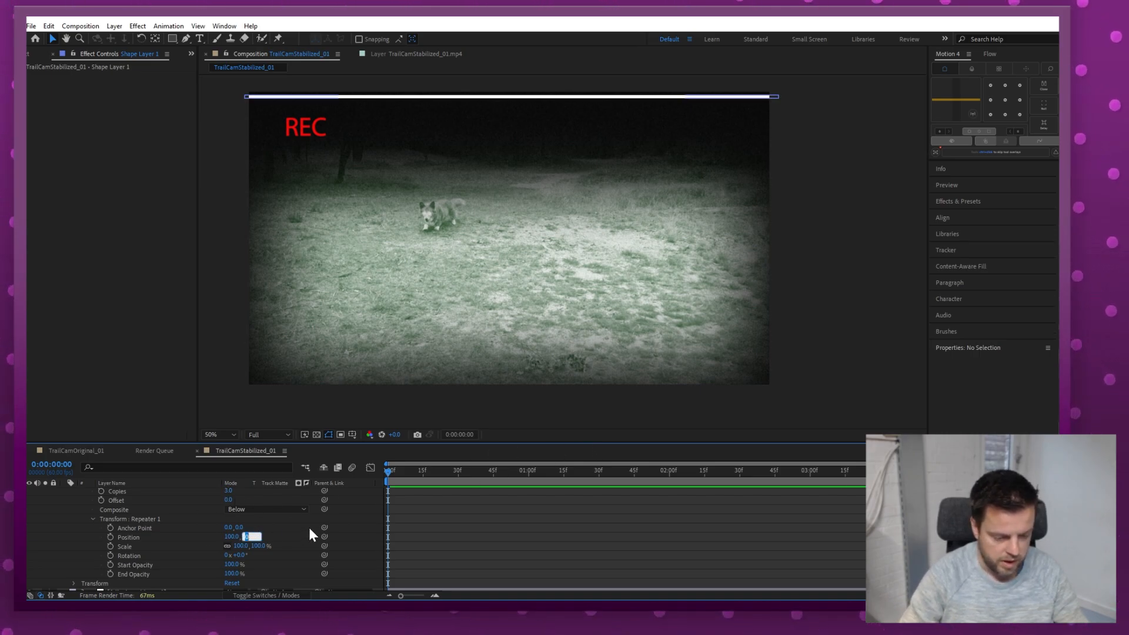
type("30")
key("Return")
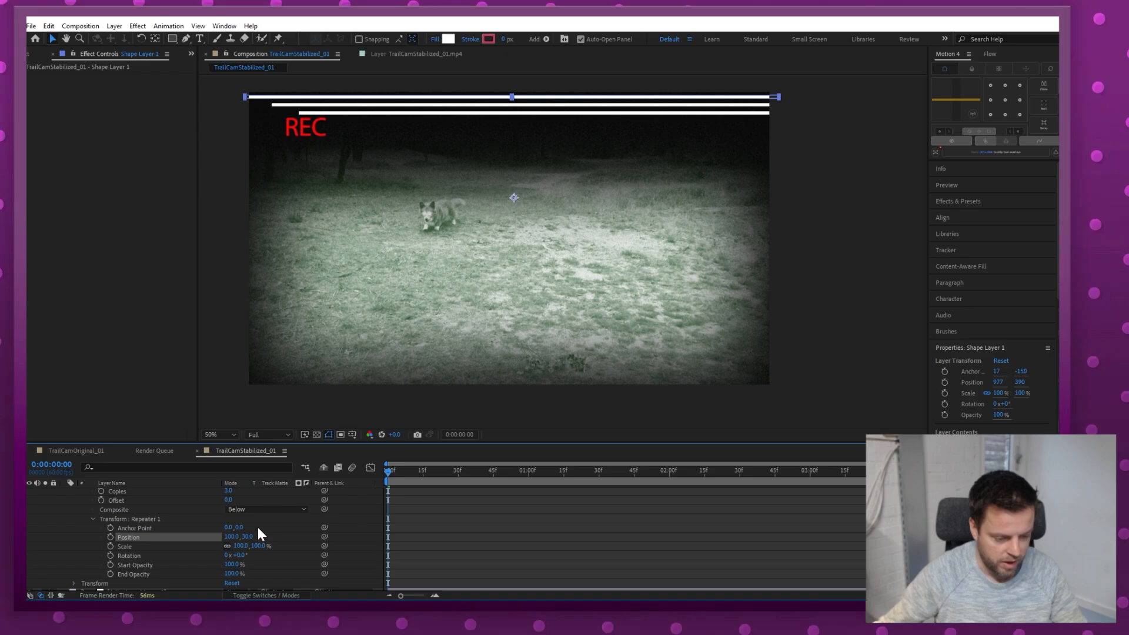
left_click(231, 536)
type("0")
key("Return")
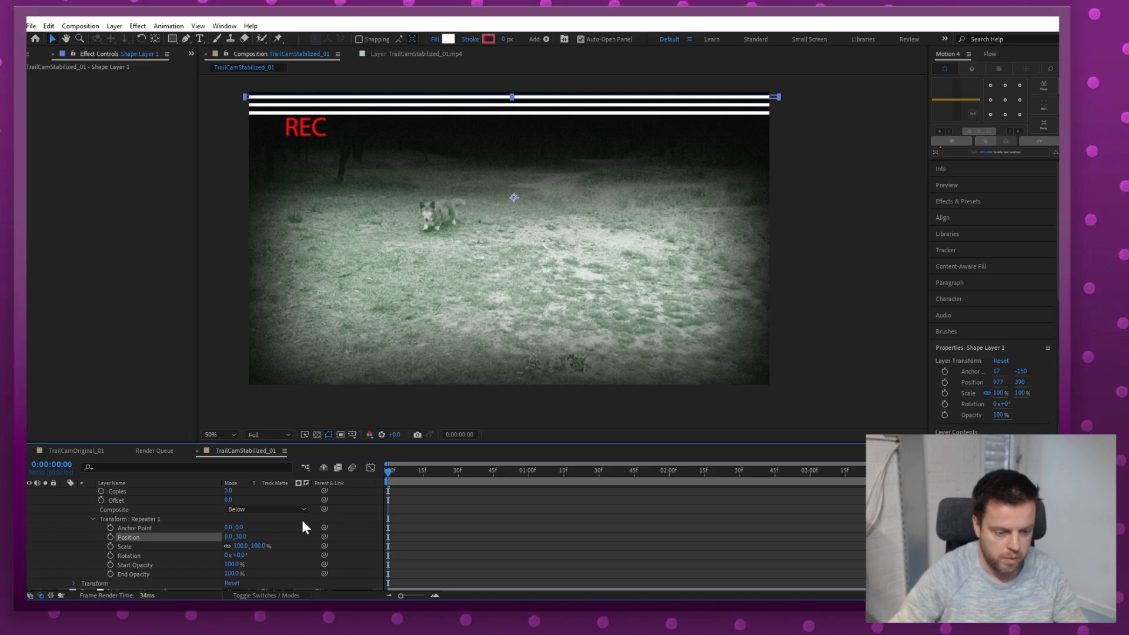
Step: Set the Repeater's number of copies to 38 so the lines cover the full frame height
scroll(265, 518, "up", 1)
left_click_drag(233, 509, 249, 509)
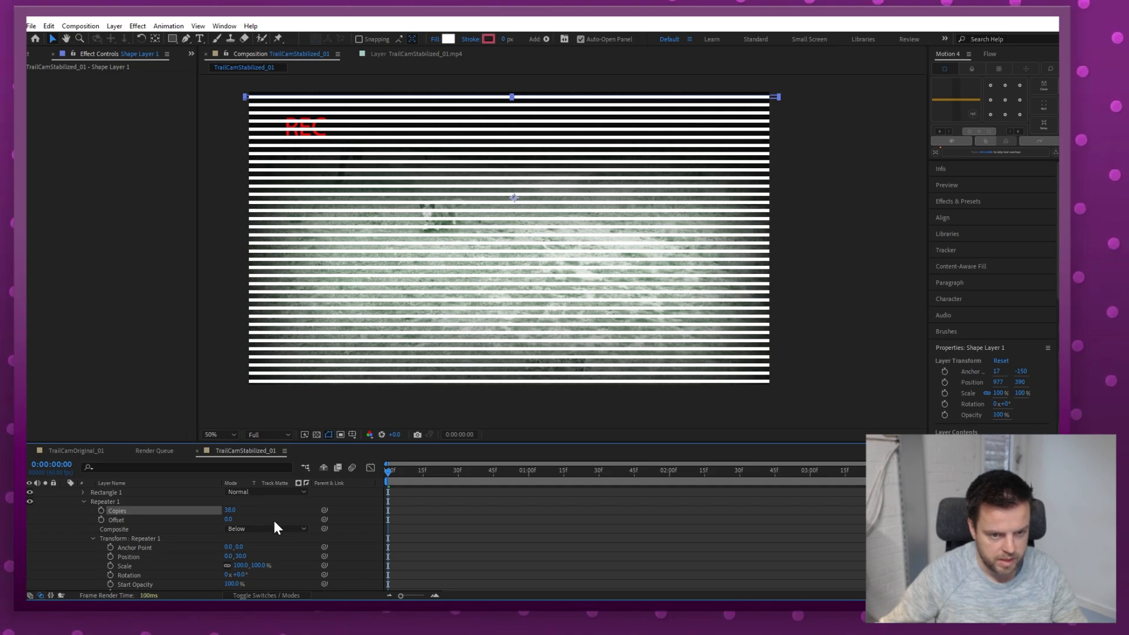
scroll(287, 530, "down", 2)
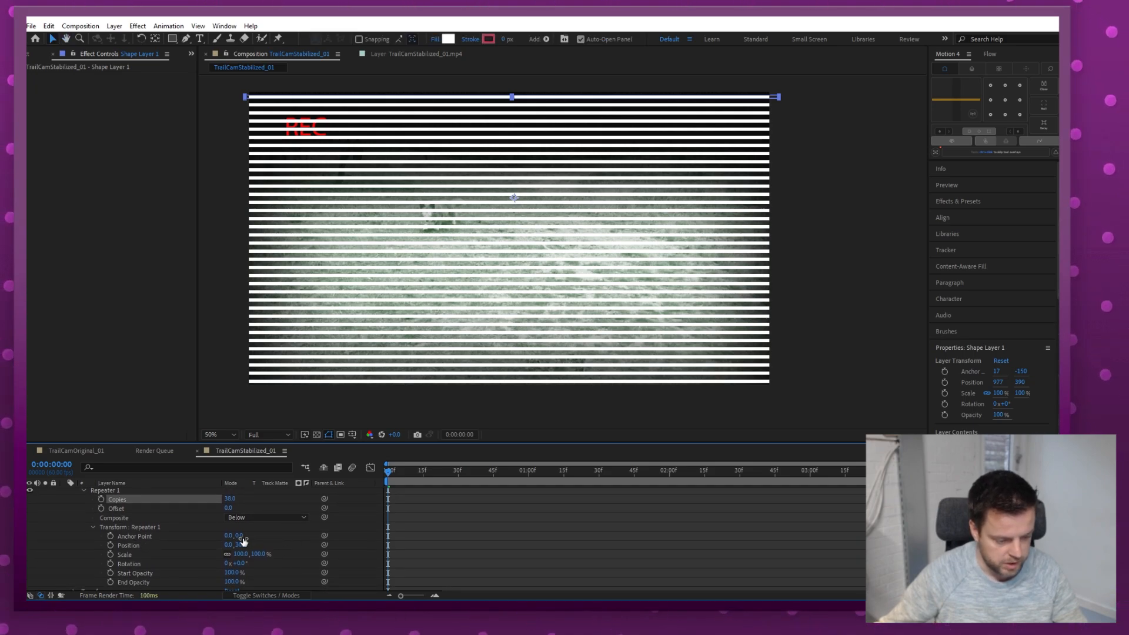
Step: Unlink the rectangle's size proportions and reduce its height to 4, with 78 Repeater copies spaced at a vertical position of 14
scroll(244, 541, "up", 2)
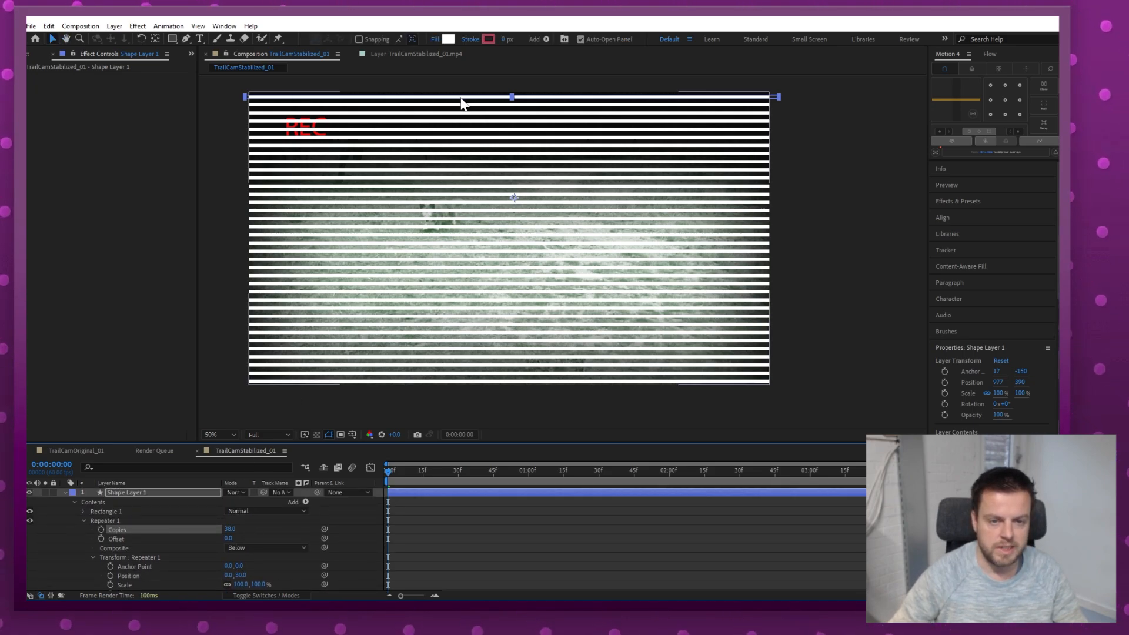
left_click(82, 511)
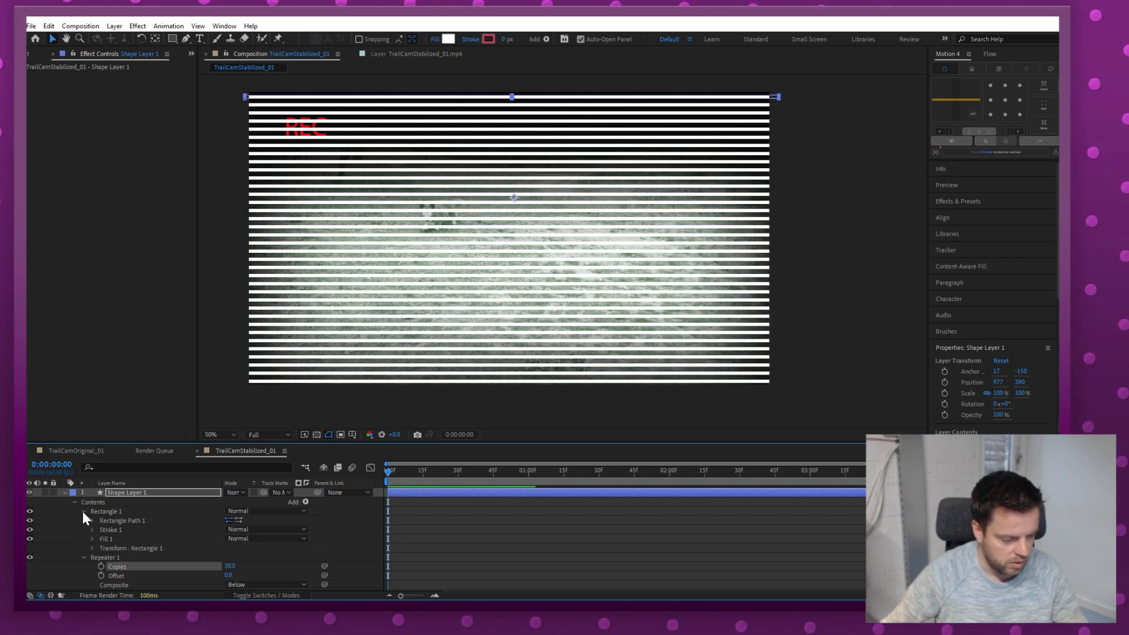
left_click(93, 520)
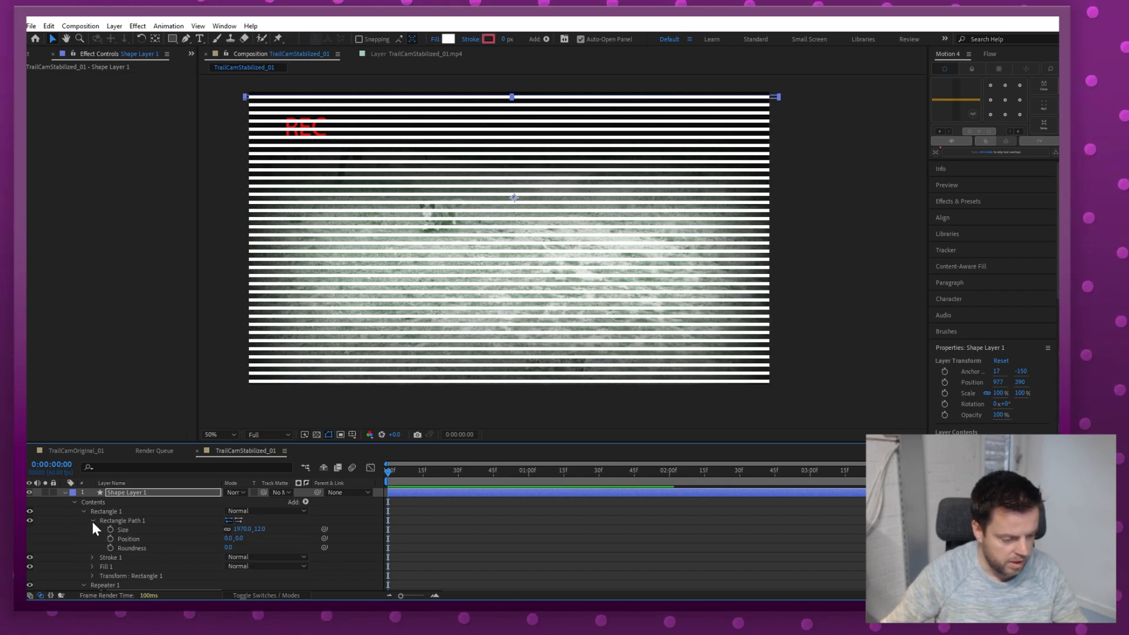
left_click(227, 530)
left_click_drag(259, 528, 233, 557)
scroll(268, 555, "down", 3)
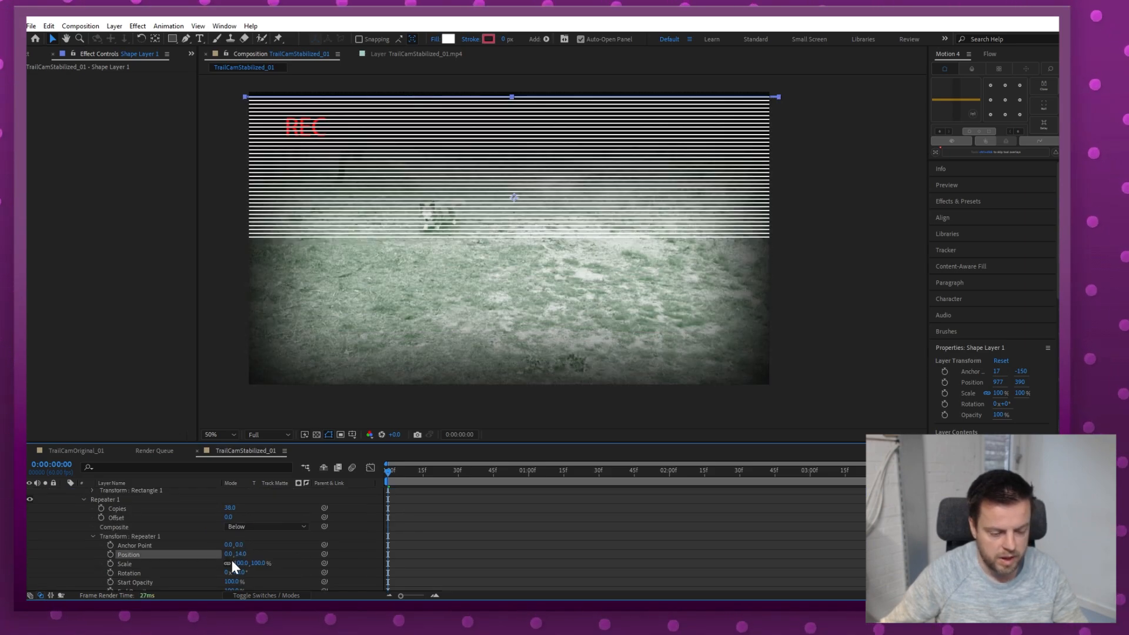
left_click_drag(229, 508, 265, 507)
Step: Change the fill colour of the repeated lines' shape layer to black
scroll(171, 541, "up", 2)
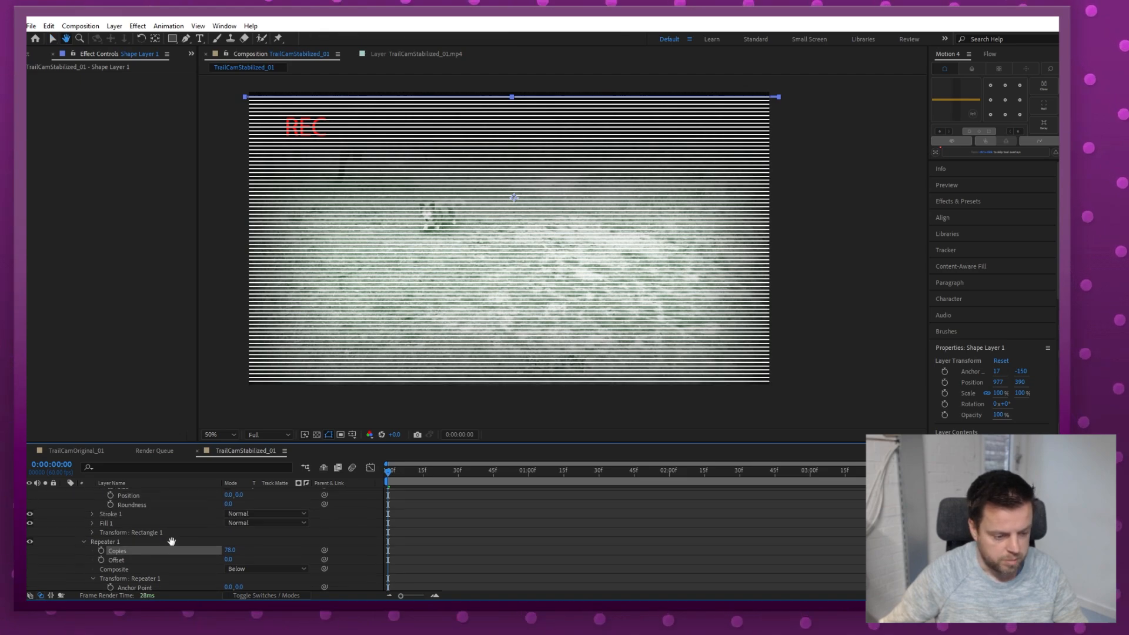
scroll(169, 539, "up", 2)
left_click(191, 492)
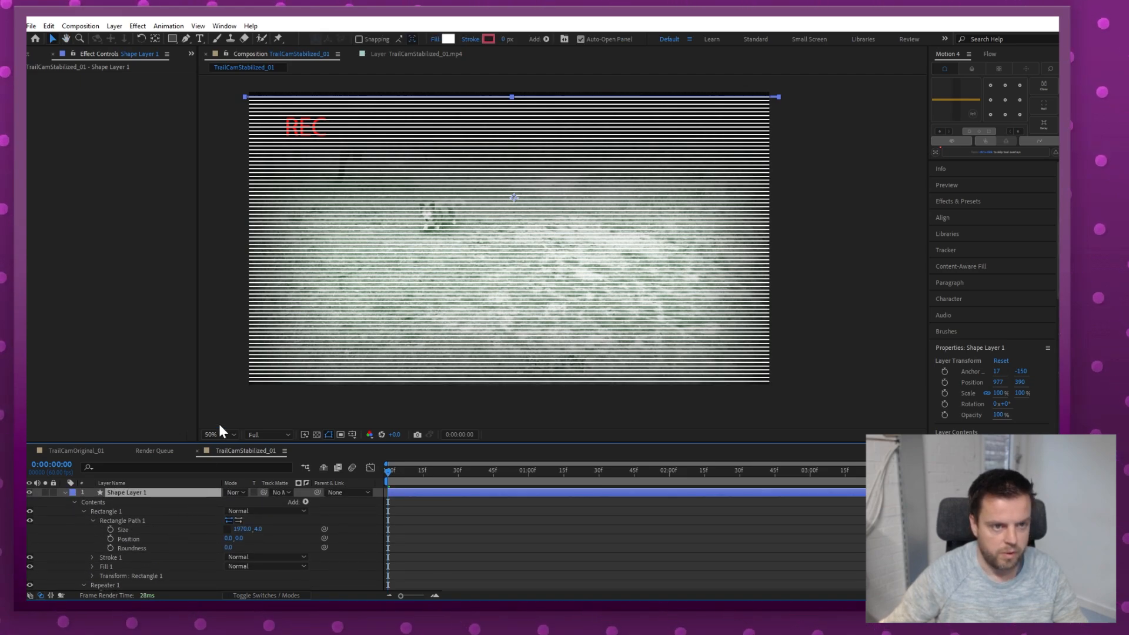
left_click(449, 39)
left_click(497, 450)
key("Return")
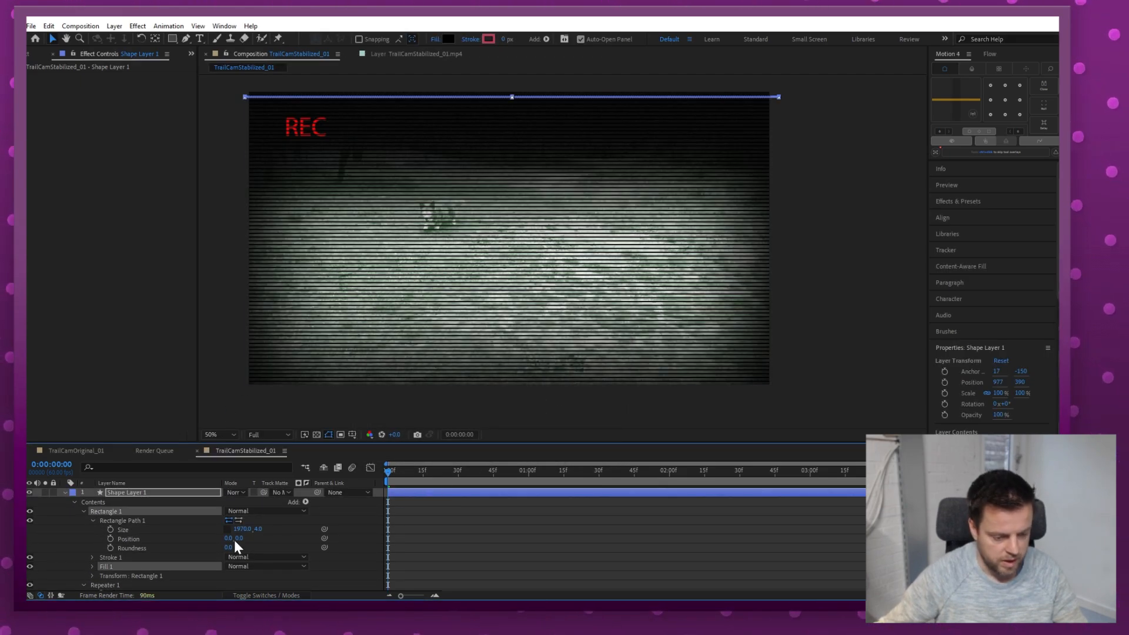
Step: Set the height of the black line's rectangle path to 2, keeping its width at 1970
left_click(257, 529)
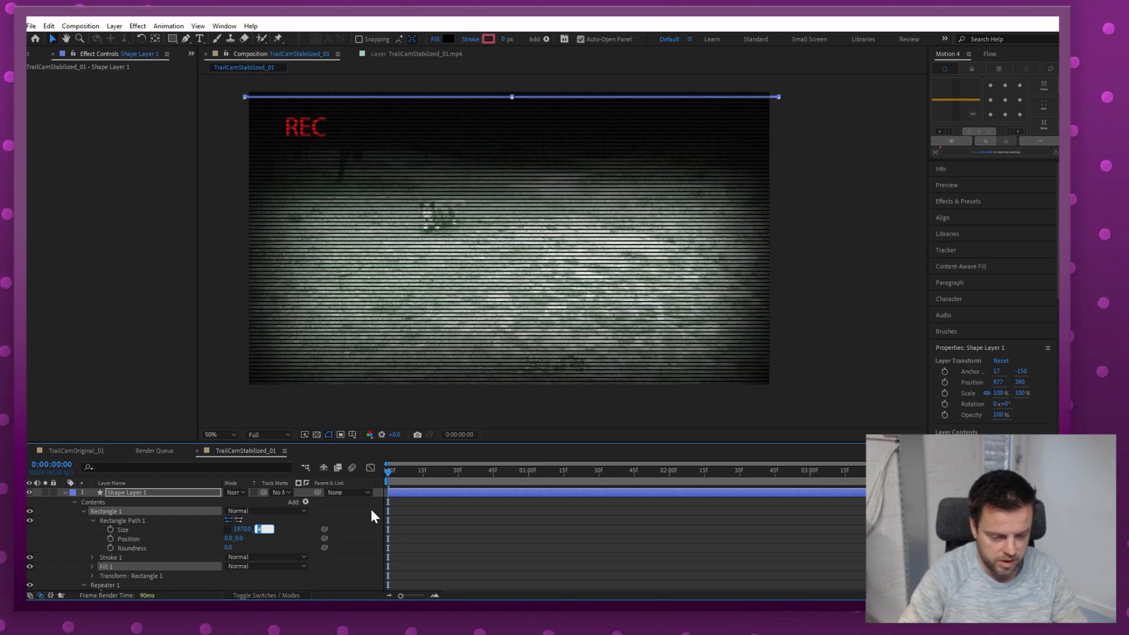
type("2")
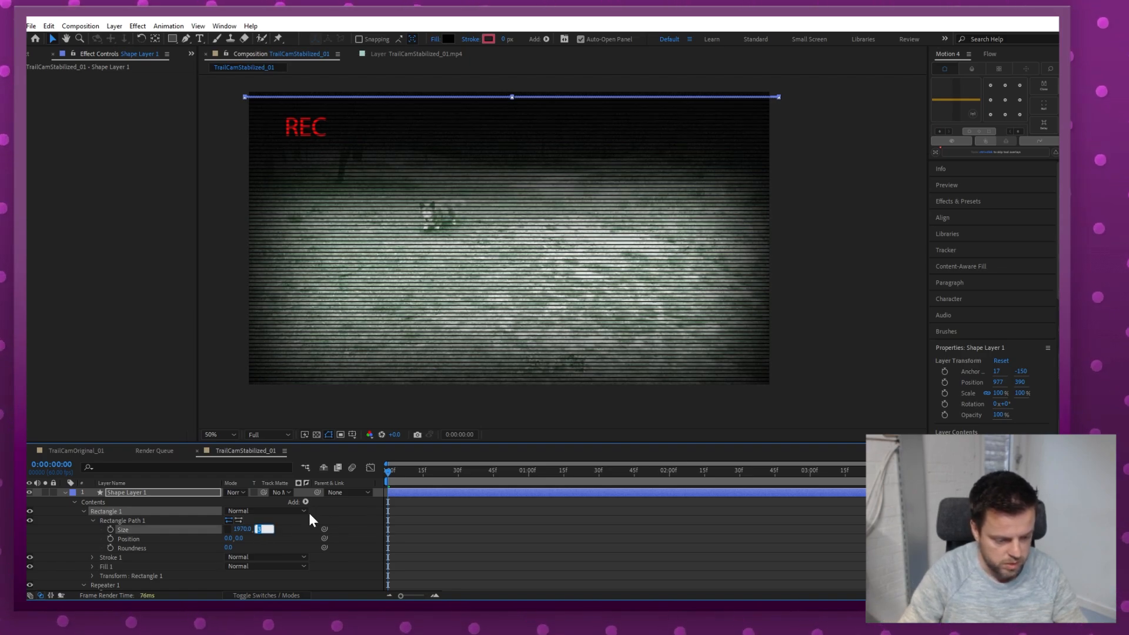
key("Return")
Step: Rename the lines' shape layer as Scanlines and collapse its properties
left_click(136, 493)
key("Return")
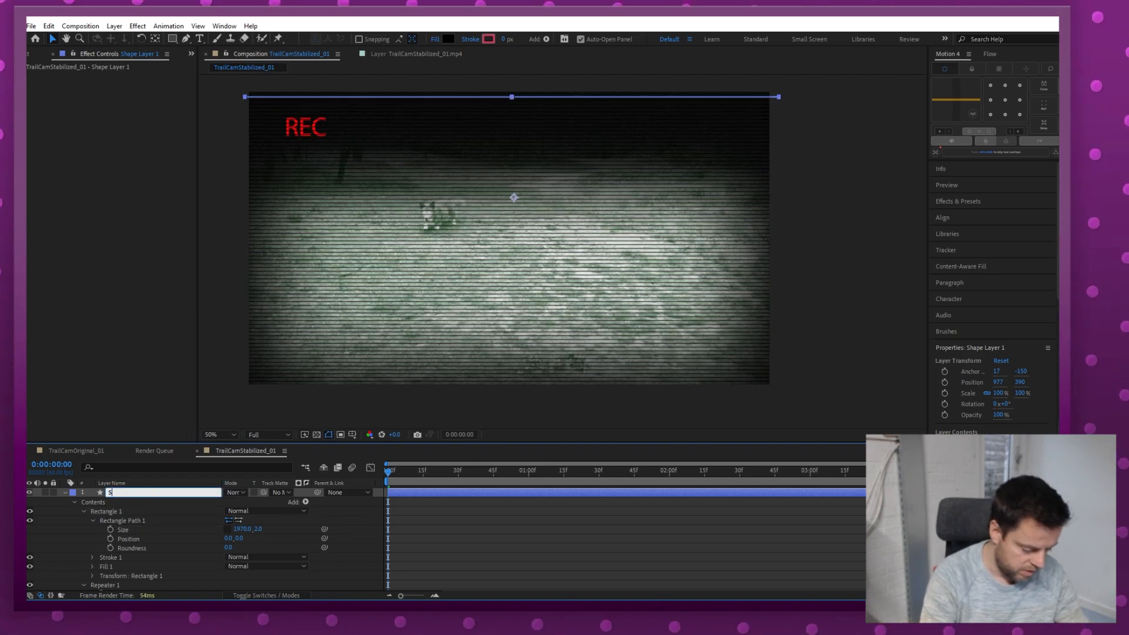
type("Scanlines")
key("Return")
left_click(65, 492)
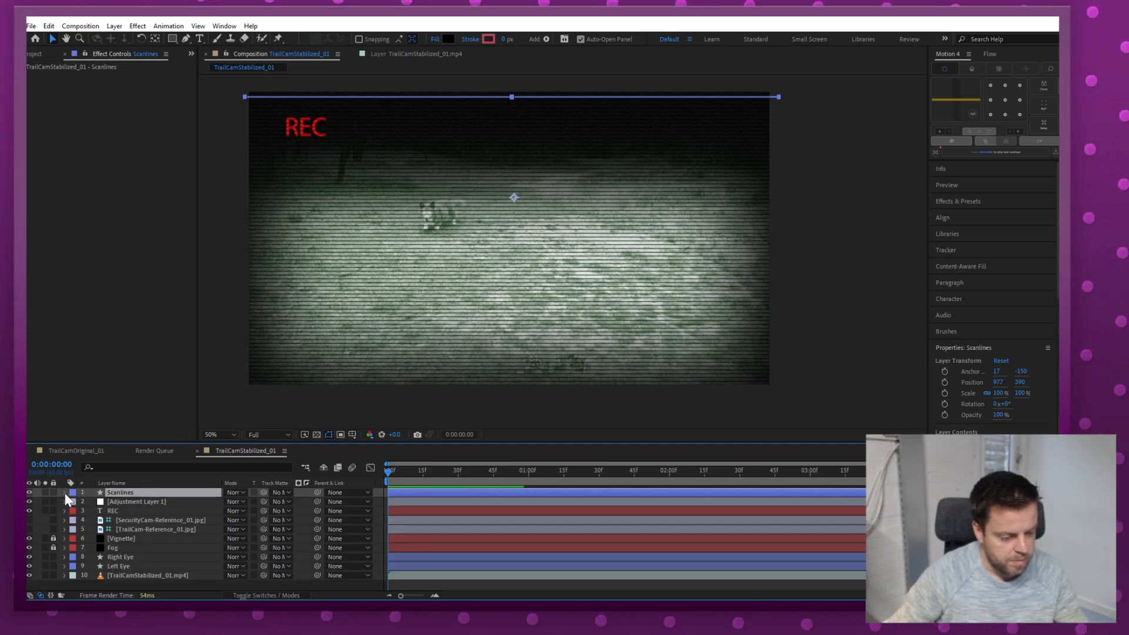
Step: Move the Scanlines layer below the adjustment layer so noise and blur affect it, and preview the footage
left_click_drag(191, 491, 194, 504)
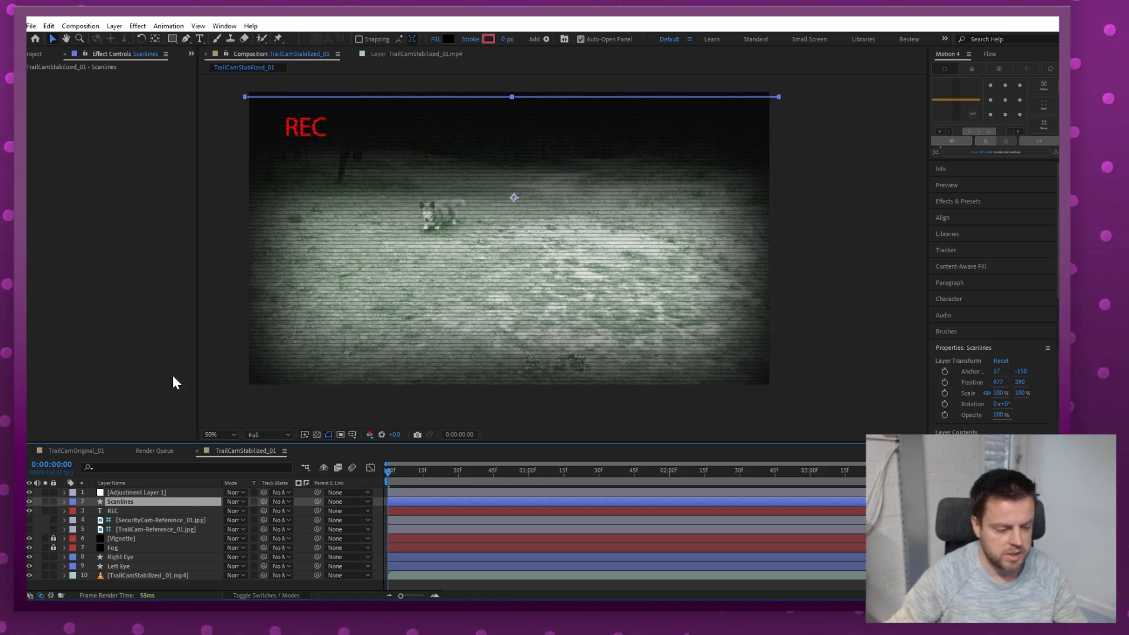
left_click(129, 492)
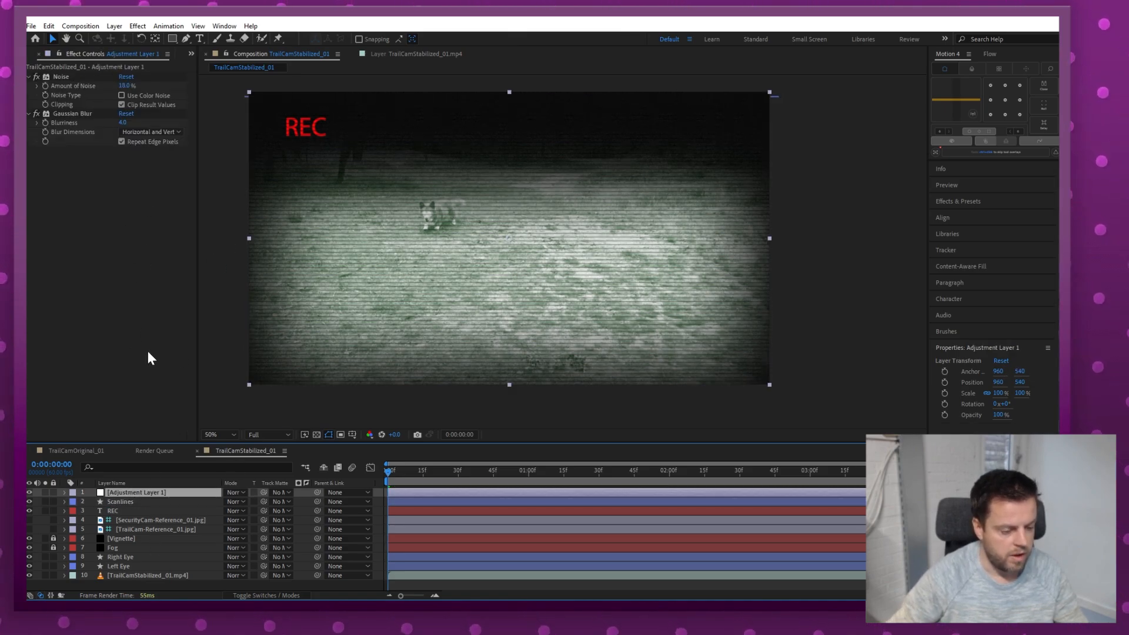
left_click(156, 499)
key("space")
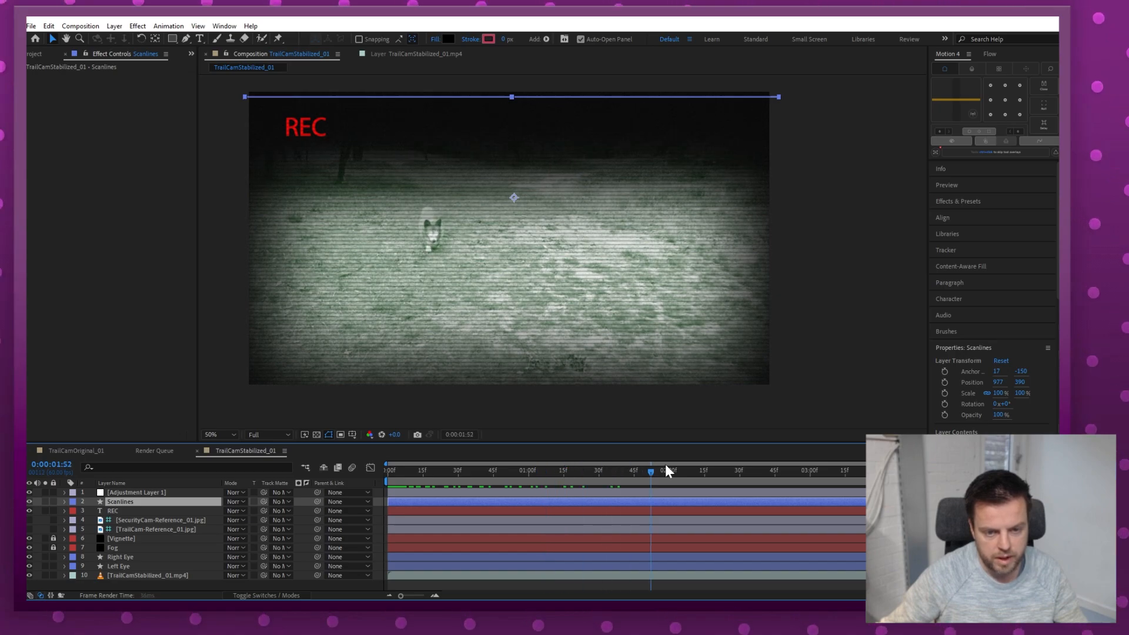
key("space")
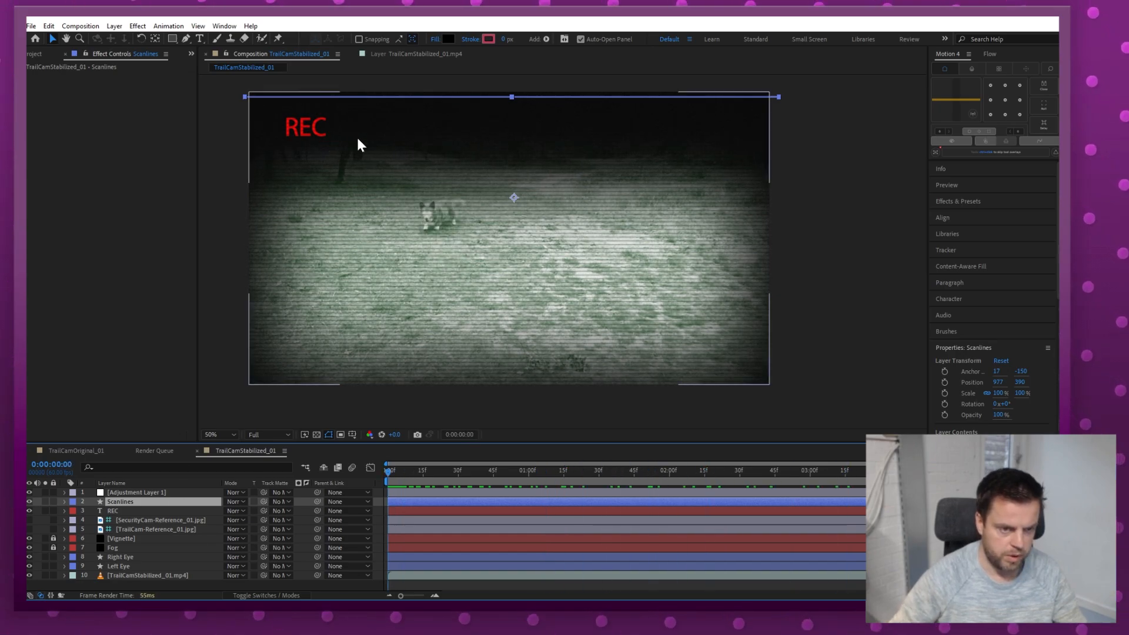
Step: Move the Scanlines layer beneath the REC text layer so the lines do not cover the text
key("z")
left_click(327, 129)
left_click_drag(141, 502, 144, 515)
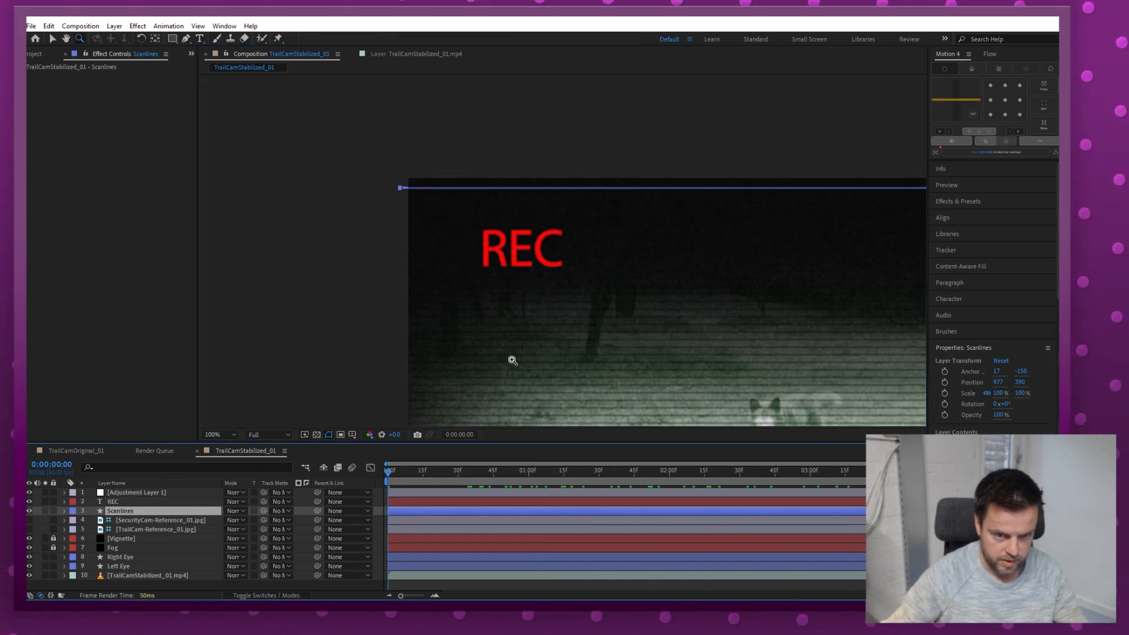
left_click(680, 333, "alt")
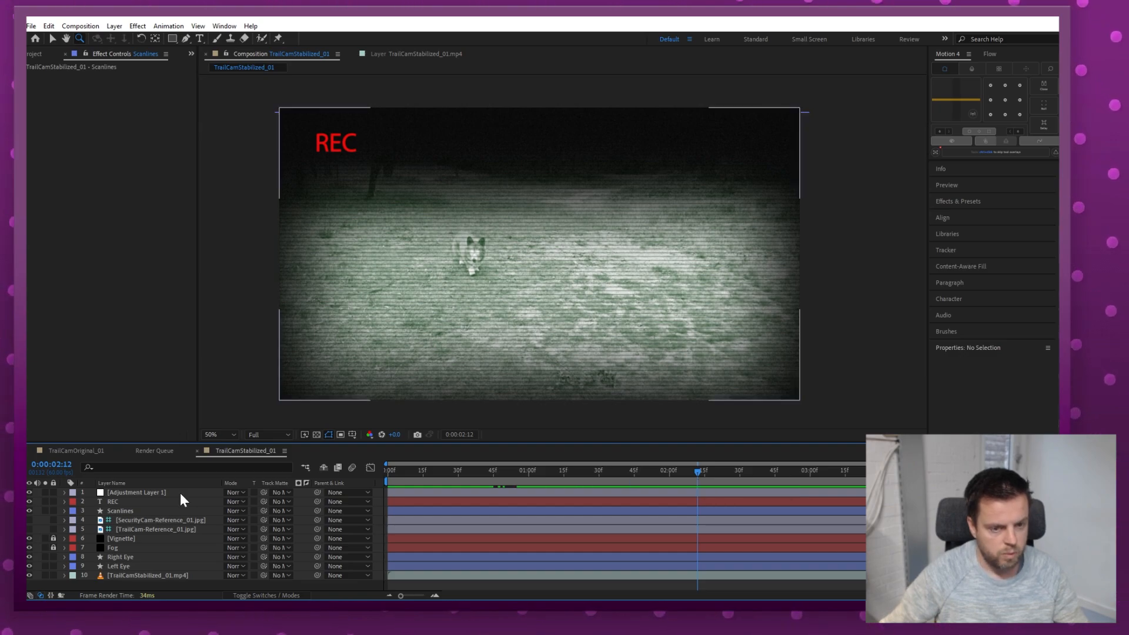
Step: Apply the Turbulent Displace distortion effect to the adjustment layer
left_click(181, 492)
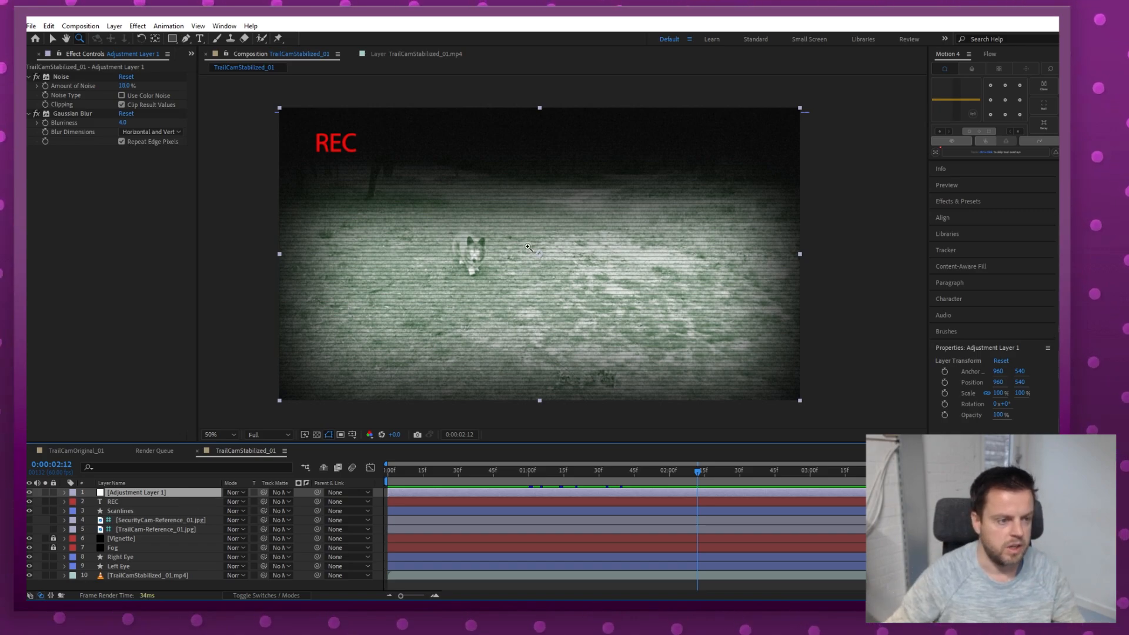
left_click(138, 25)
mouse_move(220, 197)
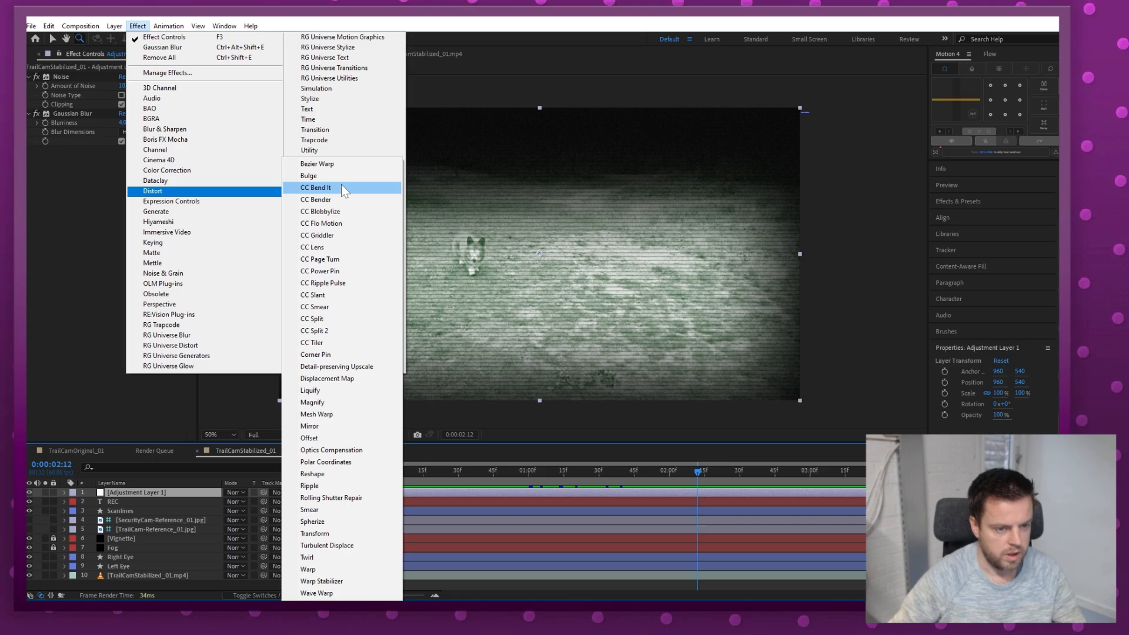
left_click(369, 550)
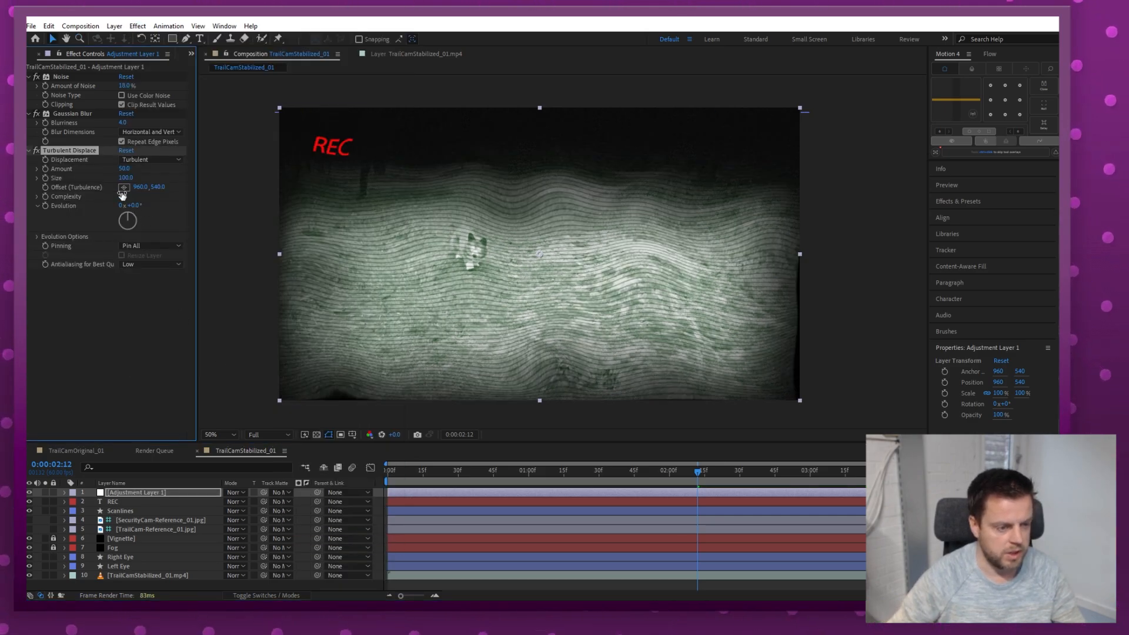
Step: Set Turbulent Displace's Amount to 10 and Size to 6, and test the distortion by varying its Evolution
left_click_drag(144, 205, 83, 183)
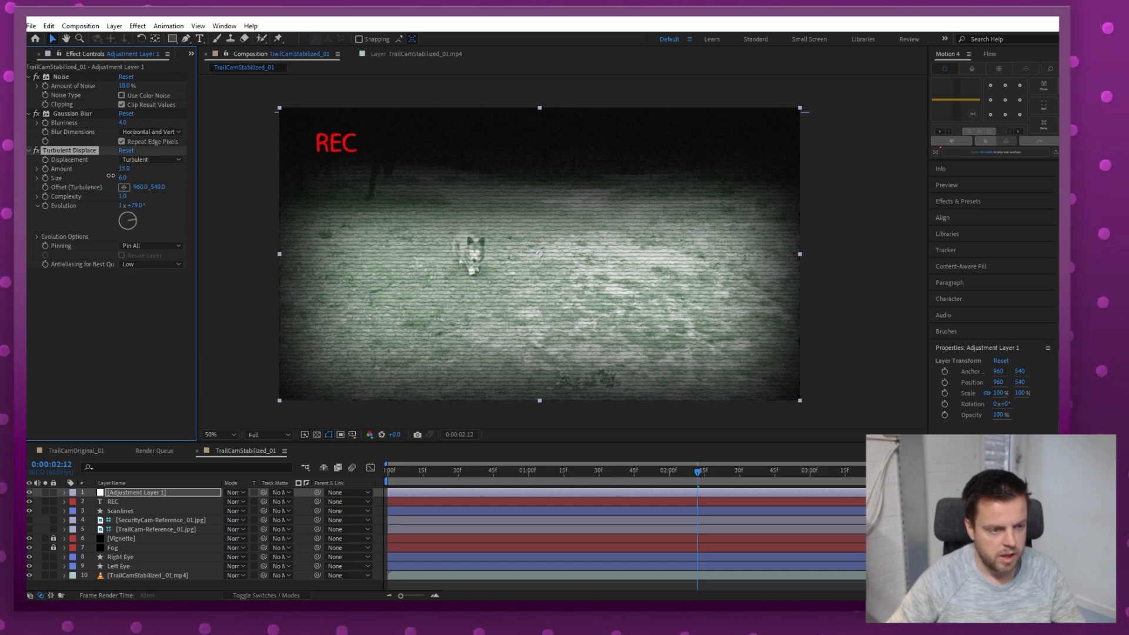
left_click_drag(158, 206, 104, 209)
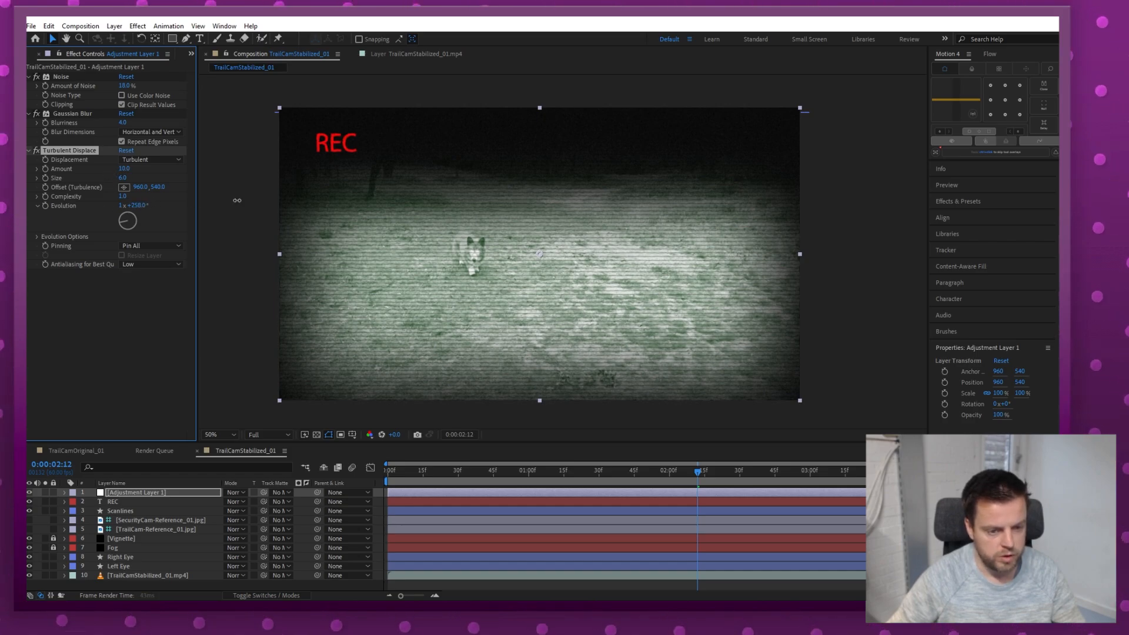
key("z")
left_click(436, 256)
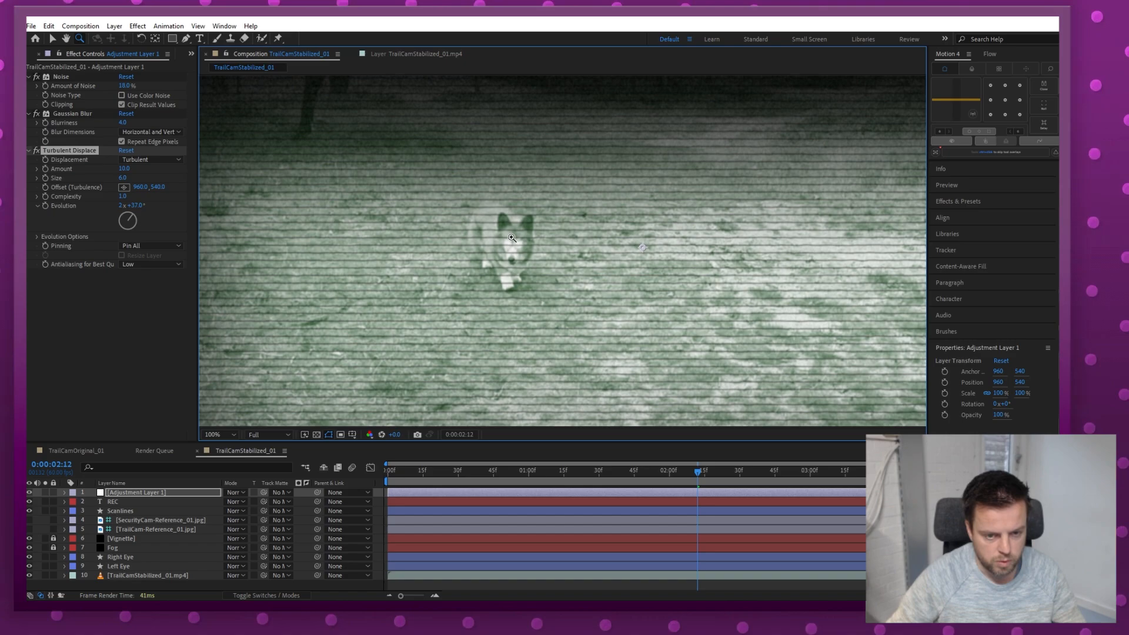
Step: Reset Turbulent Displace's Evolution to 0 revolutions and 0 degrees
left_click(122, 205)
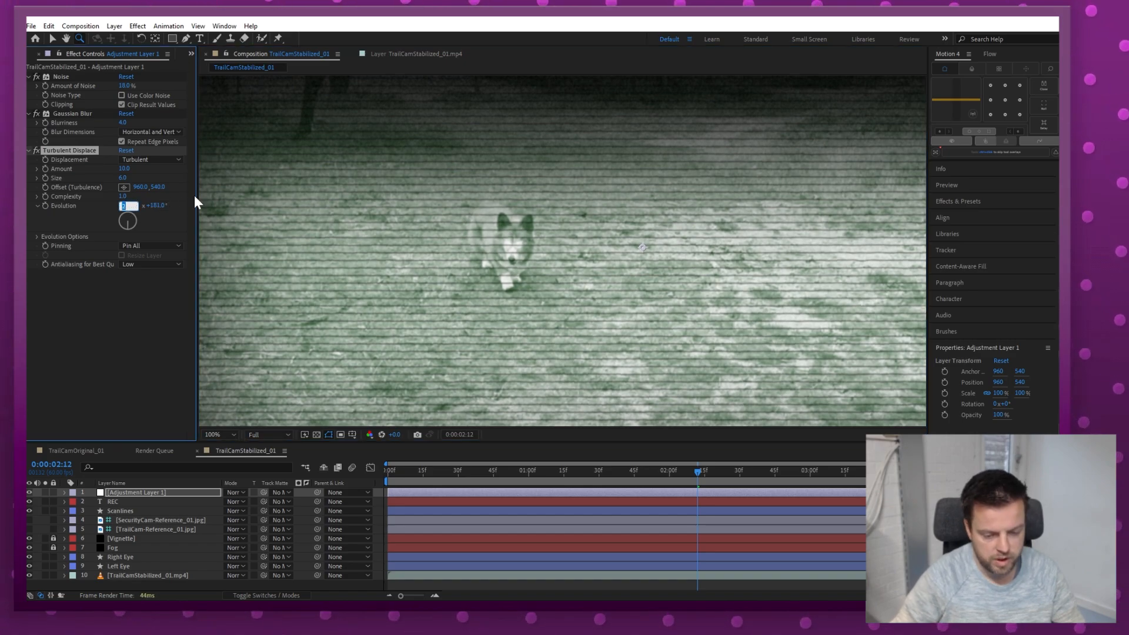
type("0")
key("Tab")
type("0")
key("Return")
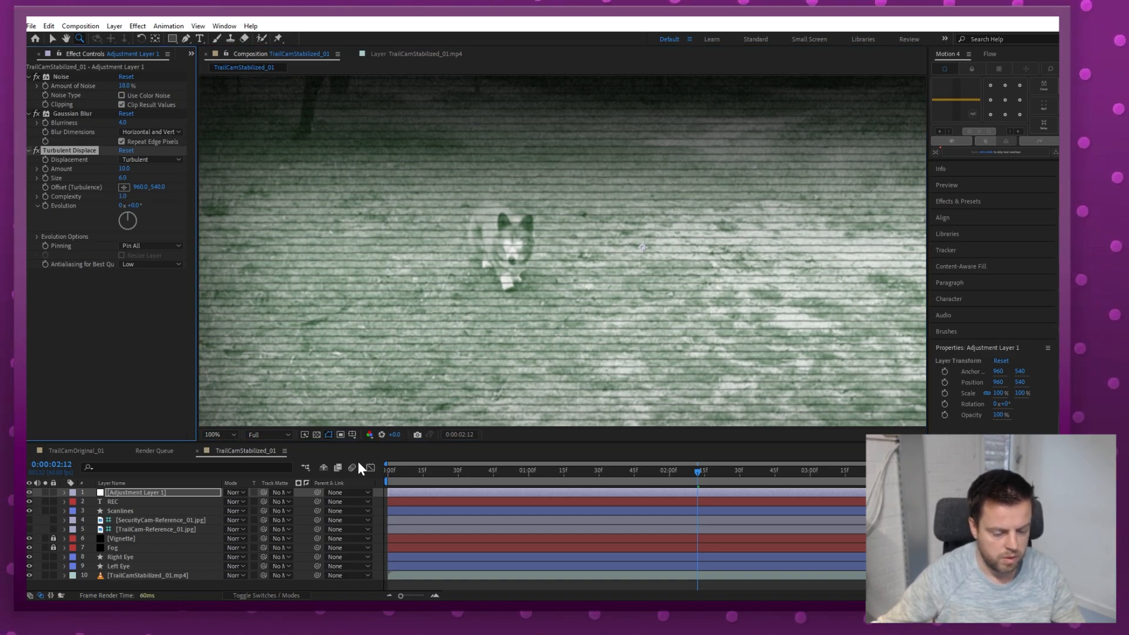
Step: Add an Evolution keyframe at the start of the composition and show only the adjustment layer's keyframed properties in the timeline
left_click_drag(396, 472, 287, 484)
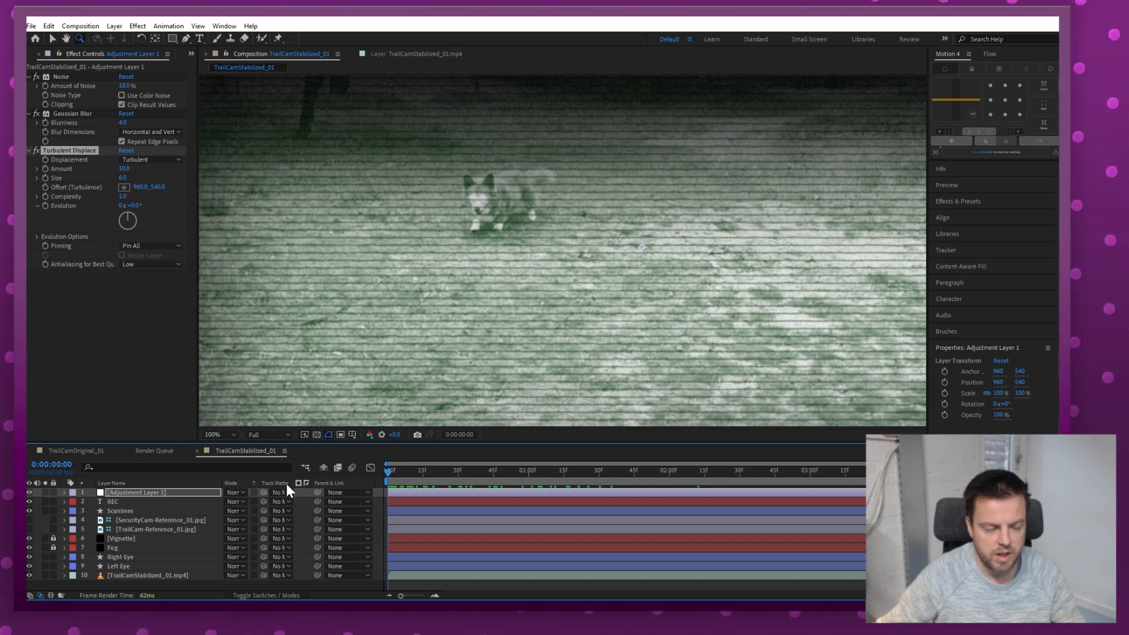
left_click(45, 205)
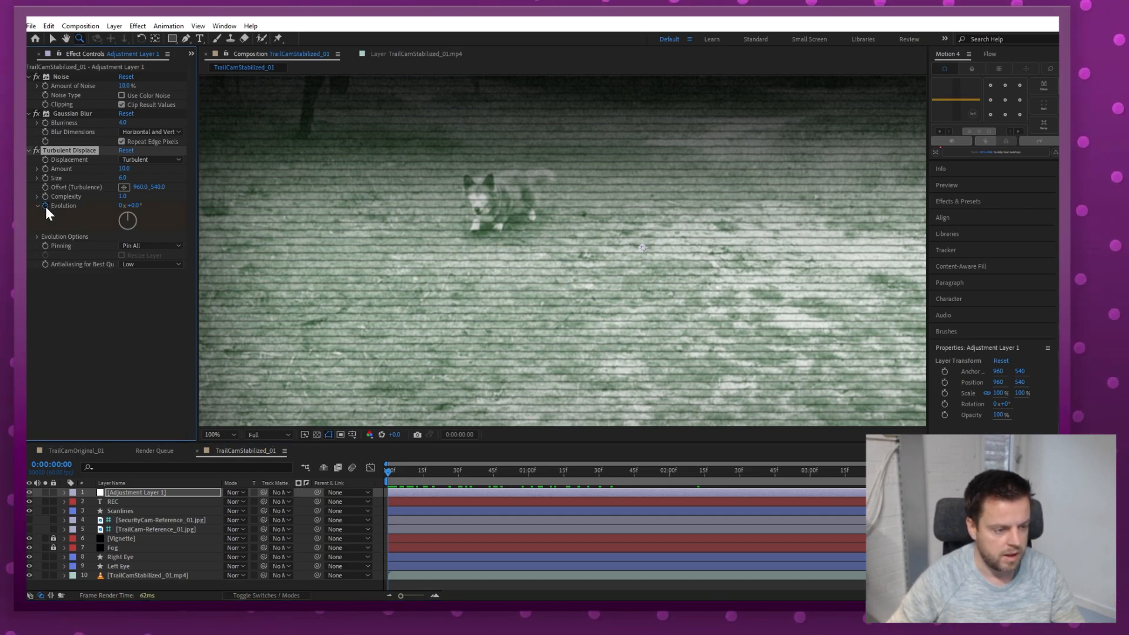
left_click(65, 493)
left_click(73, 509)
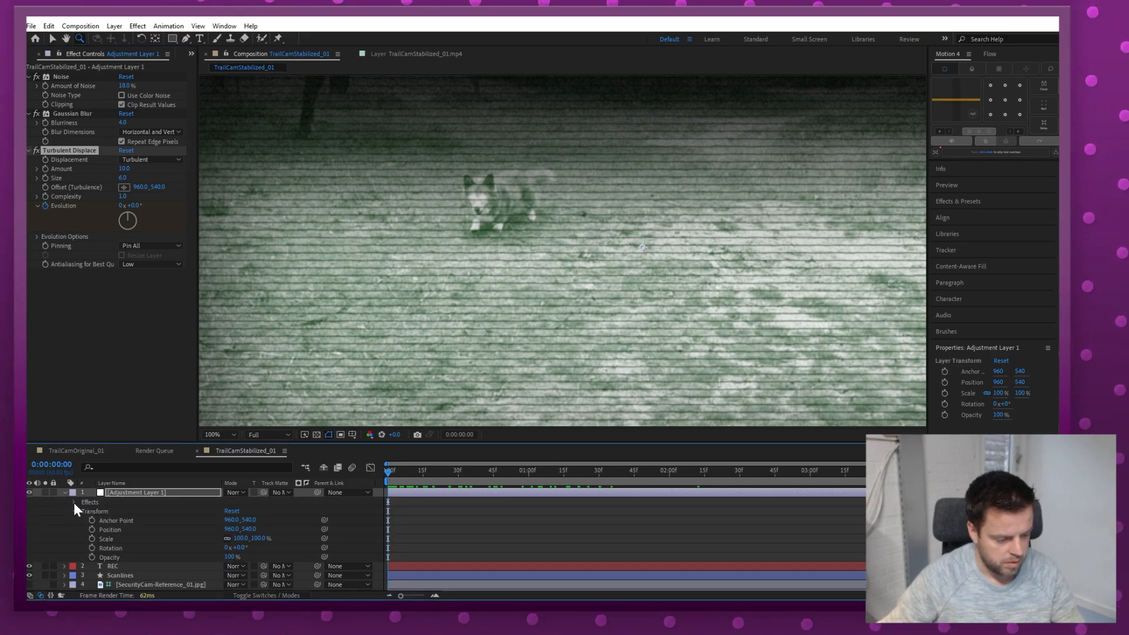
left_click(74, 502)
left_click(82, 530)
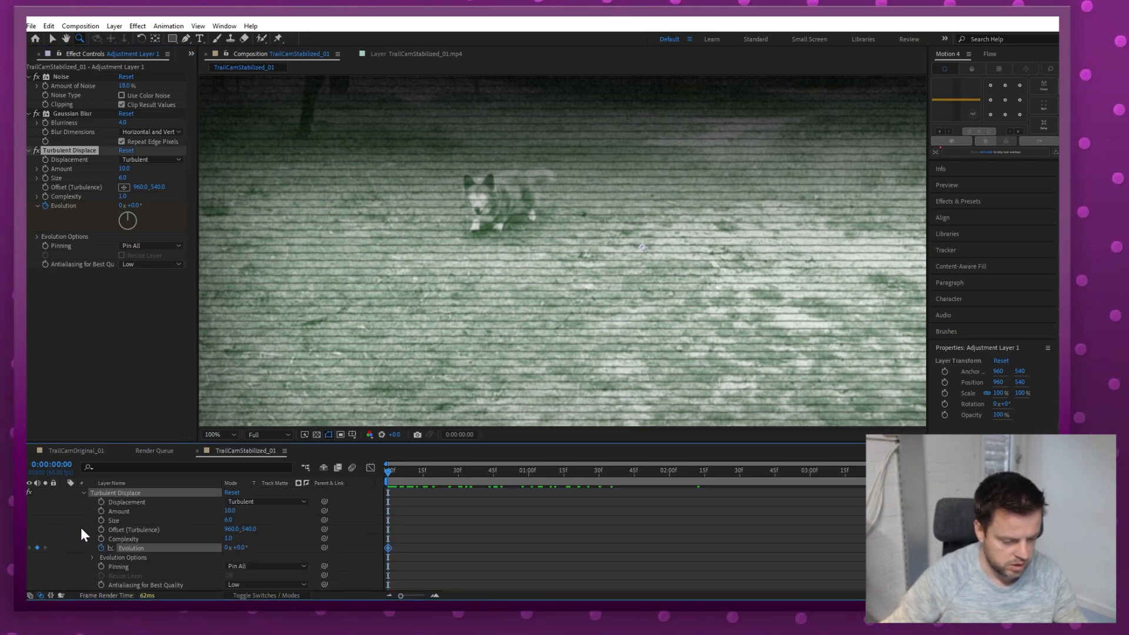
key("u")
Step: Set the Evolution to 50 revolutions at 0:00:04:41 and preview the animated distortion from the start
left_click_drag(442, 473, 1047, 472)
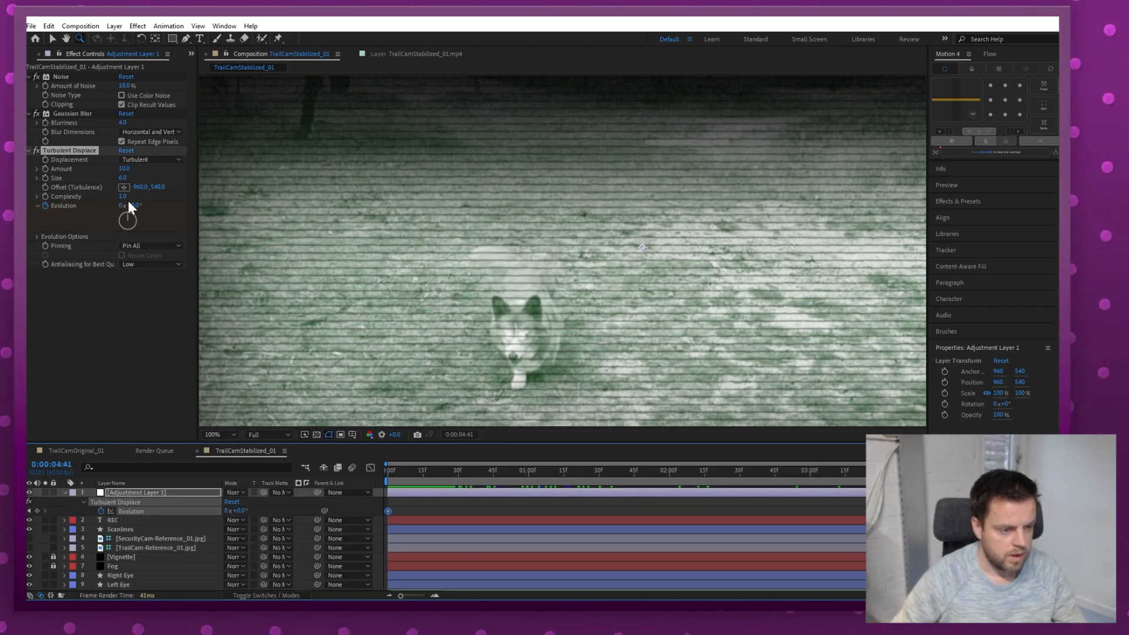
left_click_drag(134, 205, 573, 201)
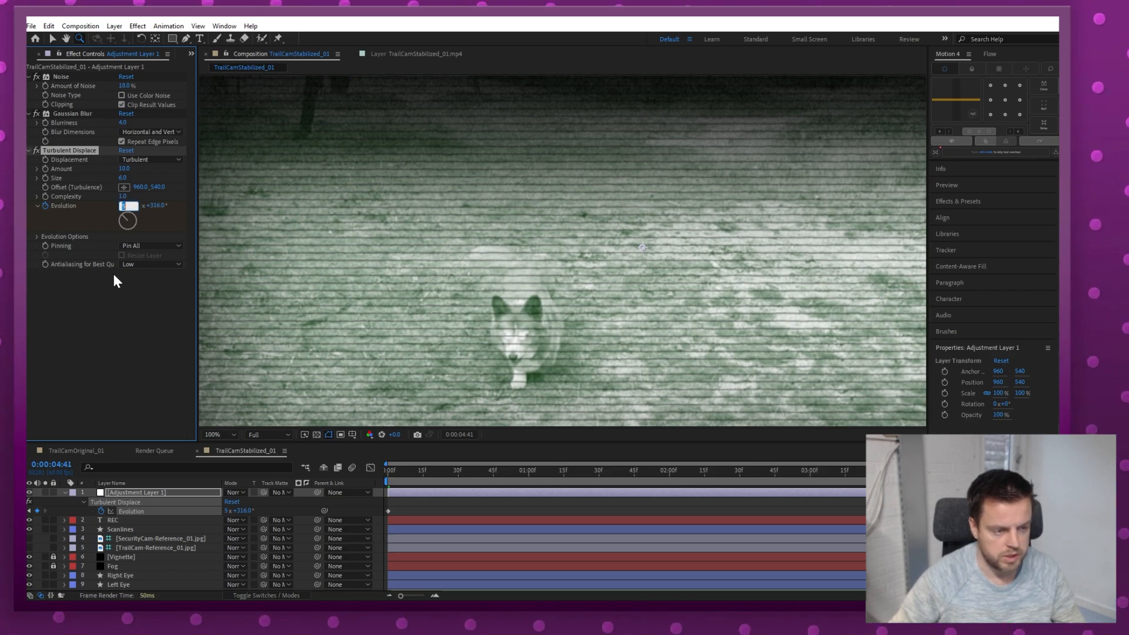
type("50")
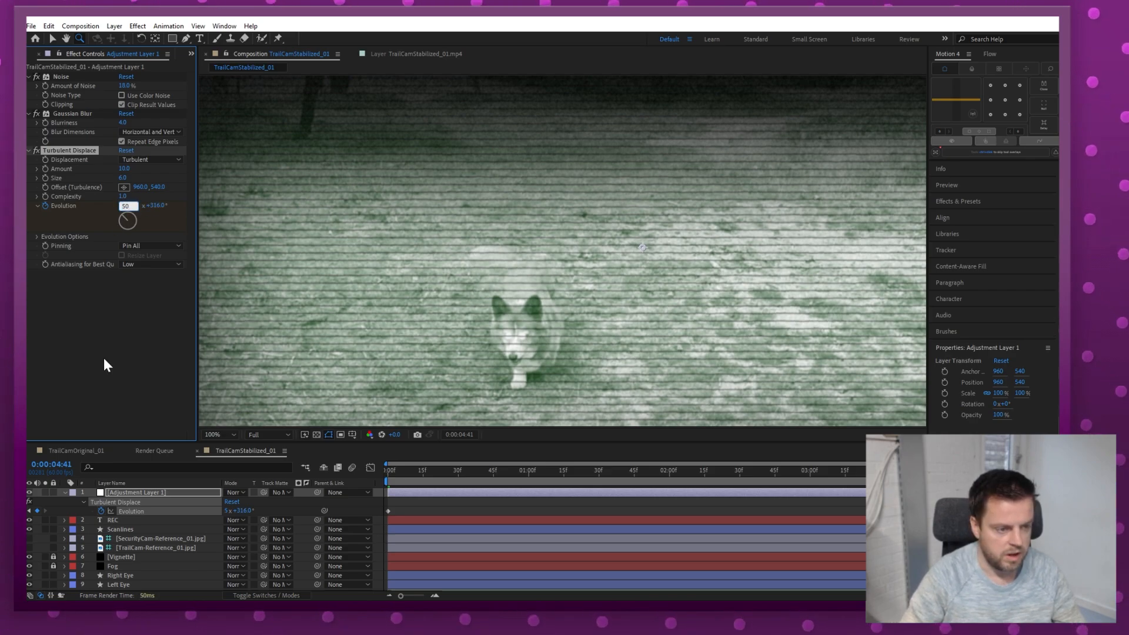
key("Return")
left_click(375, 461)
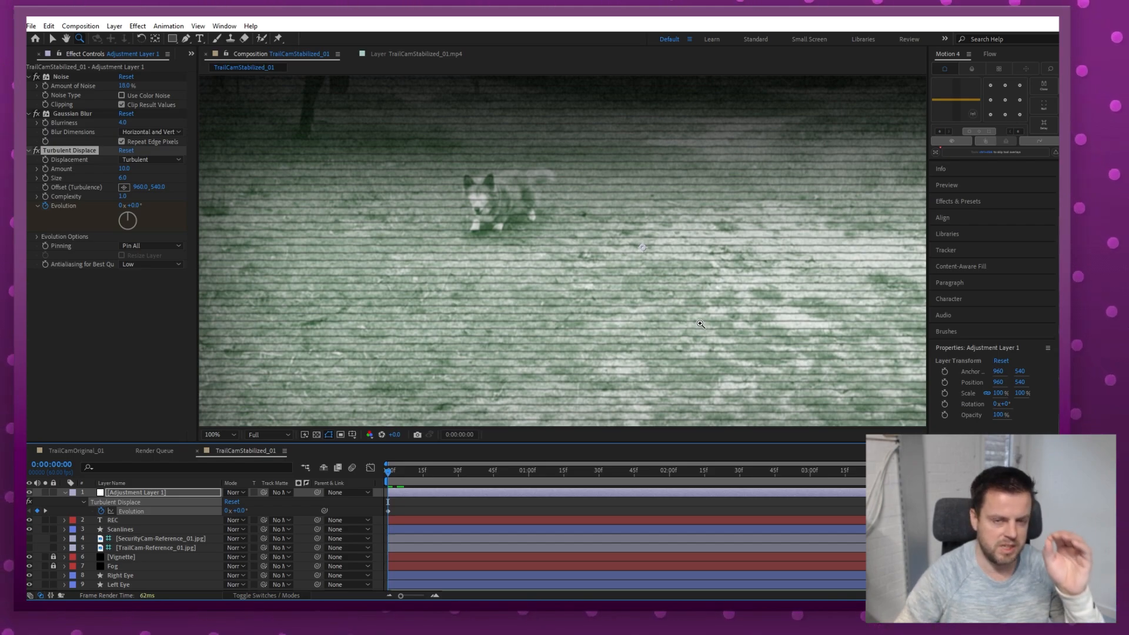
key("space")
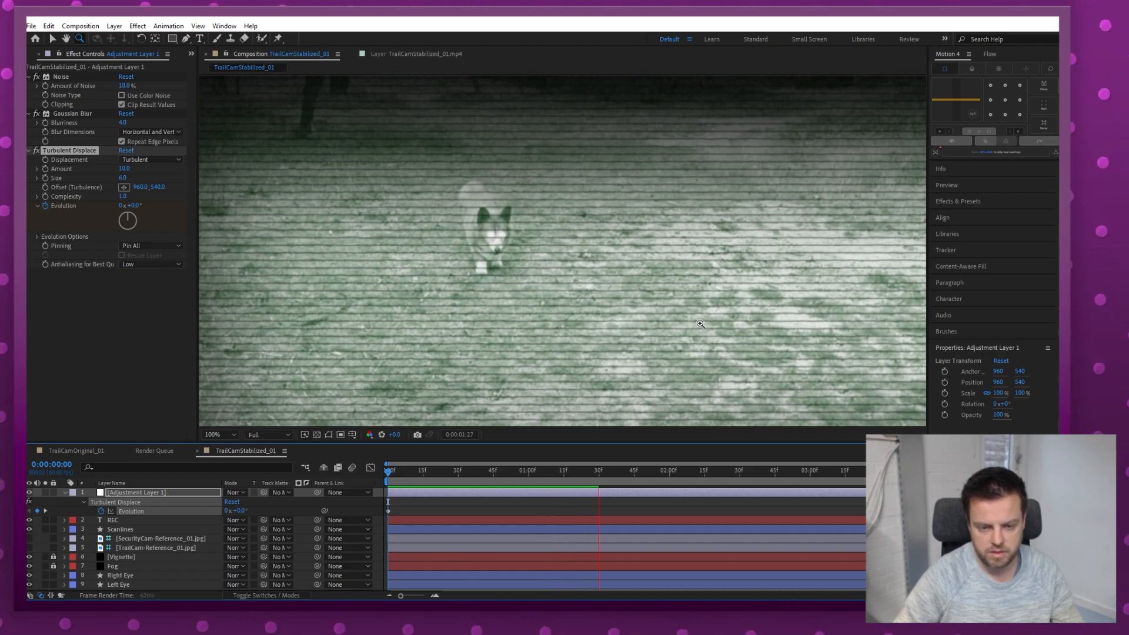
left_click_drag(531, 469, 370, 457)
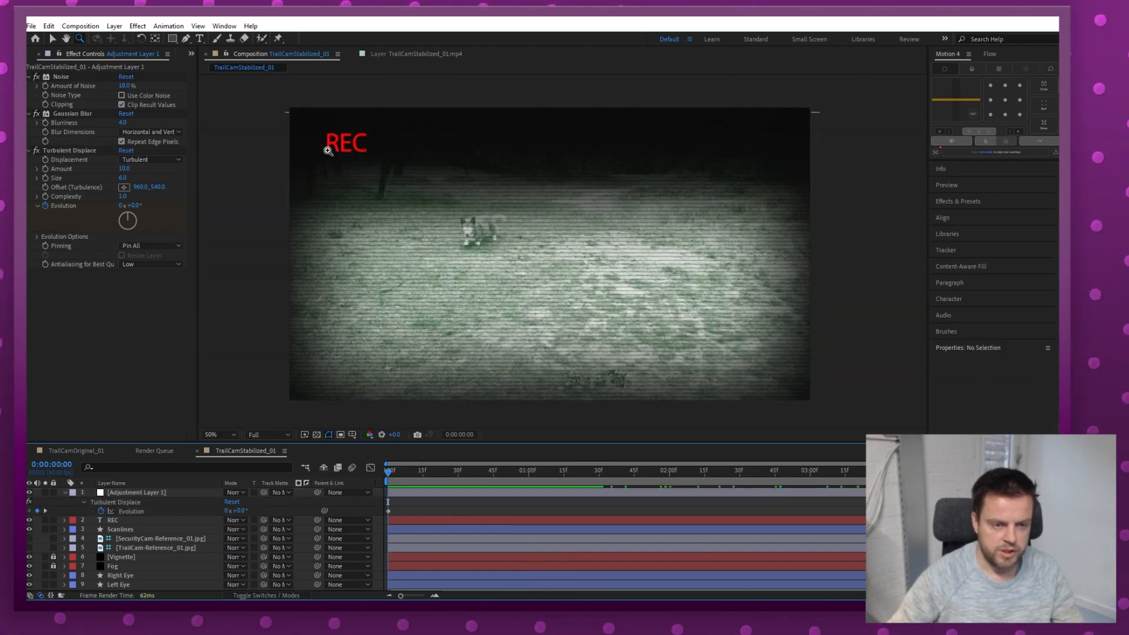
Step: Add an Opacity keyframe at 100% to the REC text layer at the start of the composition
key("v")
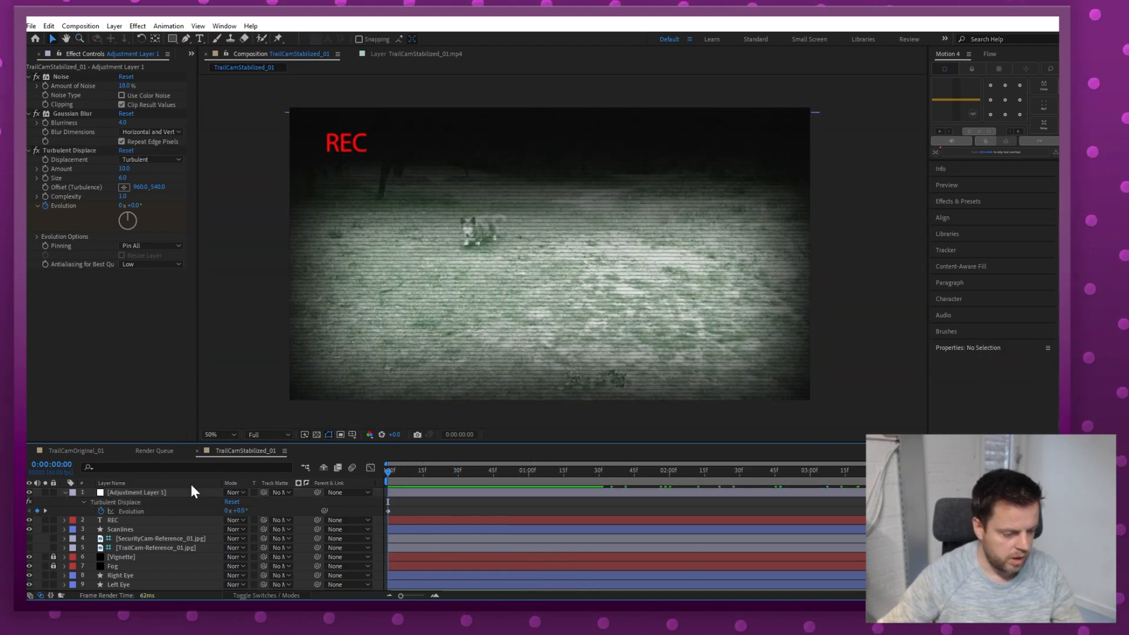
left_click(64, 493)
left_click(121, 501)
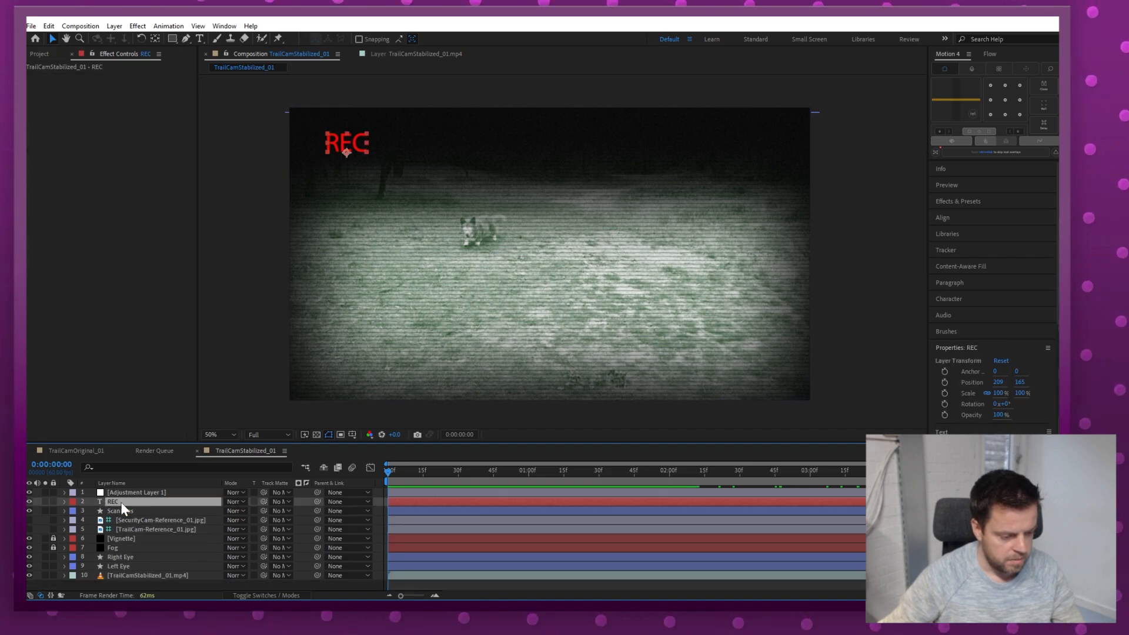
left_click(65, 501)
left_click(74, 520)
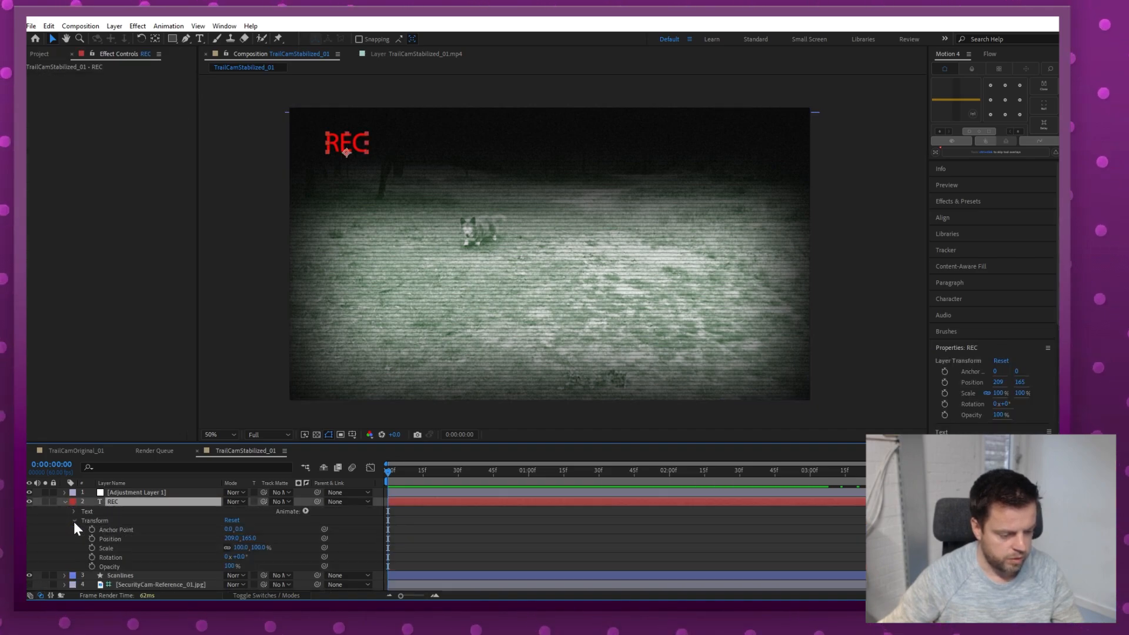
left_click(93, 567)
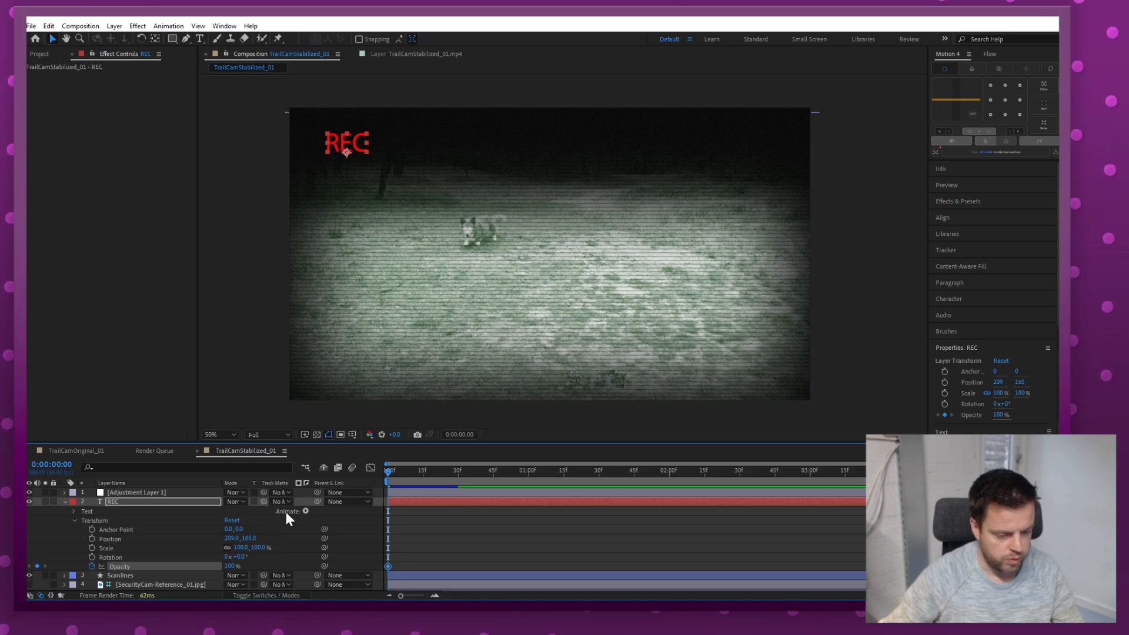
Step: Set the REC layer's Opacity to 0% at 0:00:00:15
left_click(421, 472)
left_click(423, 473)
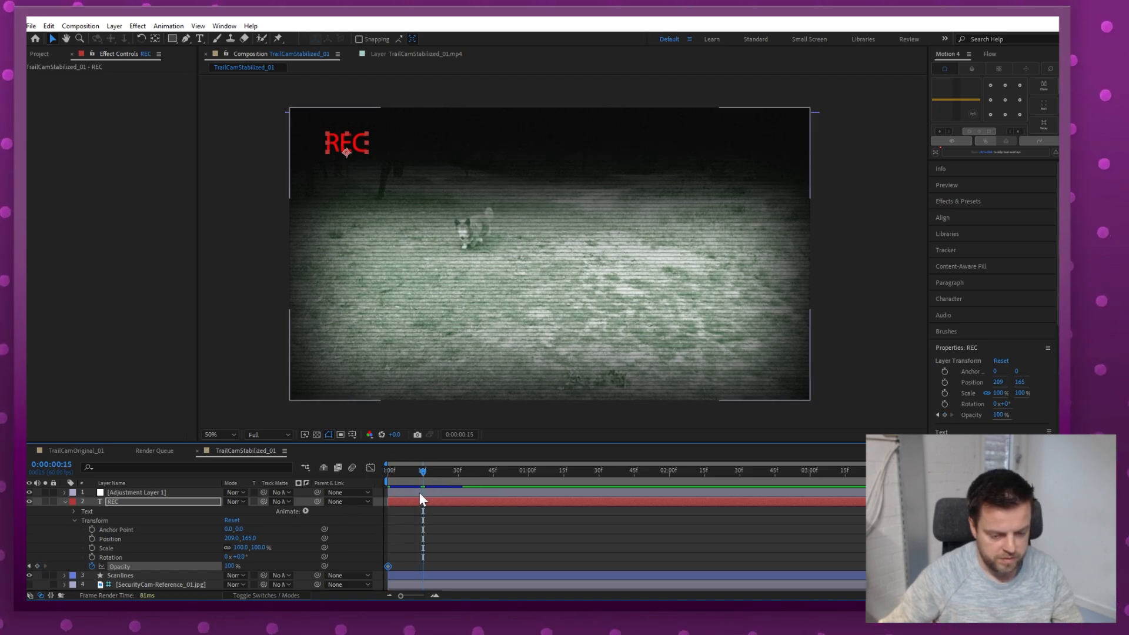
left_click(228, 566)
type("0")
key("Return")
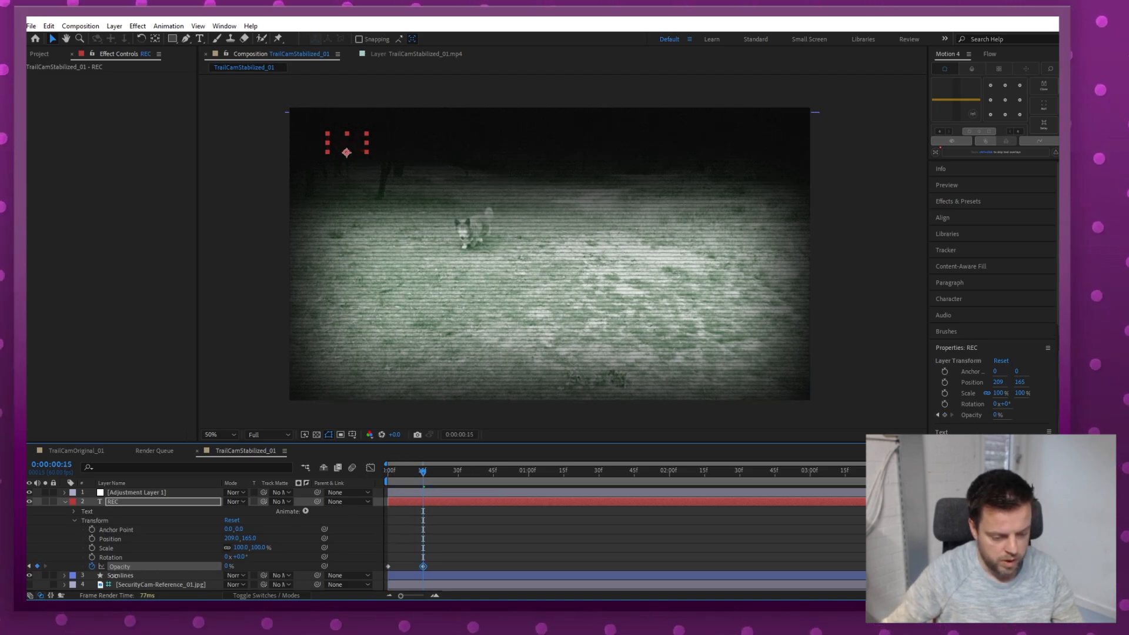
Step: Bring the REC layer's Opacity to 100% at 0:00:00:30 with a copy of the first keyframe and preview the fade from the start
left_click(458, 474)
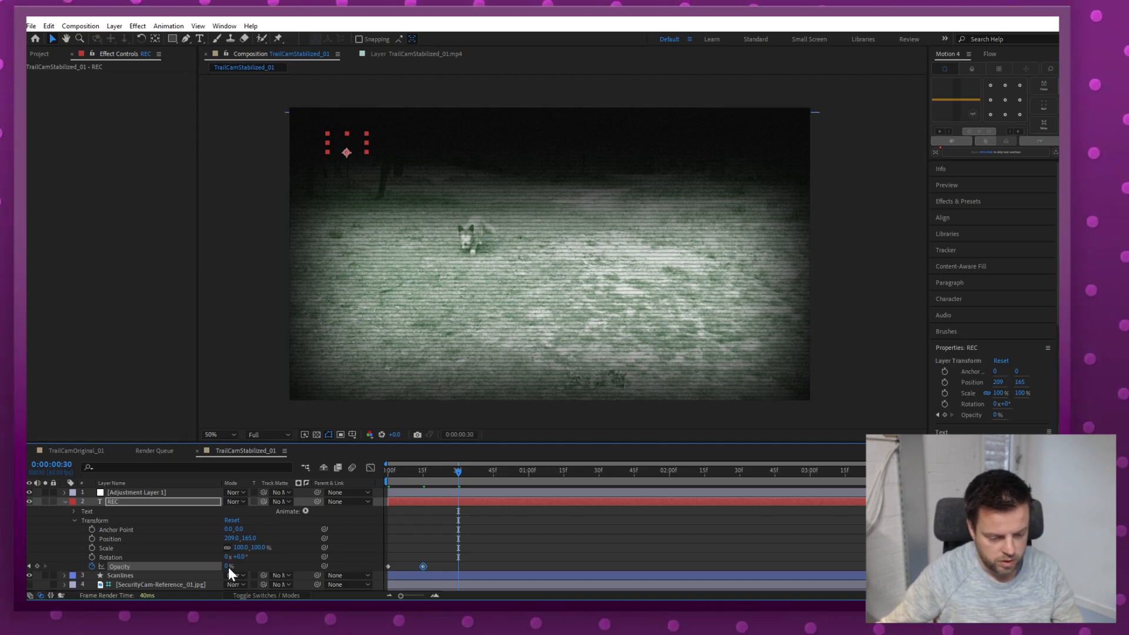
left_click_drag(229, 567, 301, 568)
left_click_drag(399, 558, 373, 567)
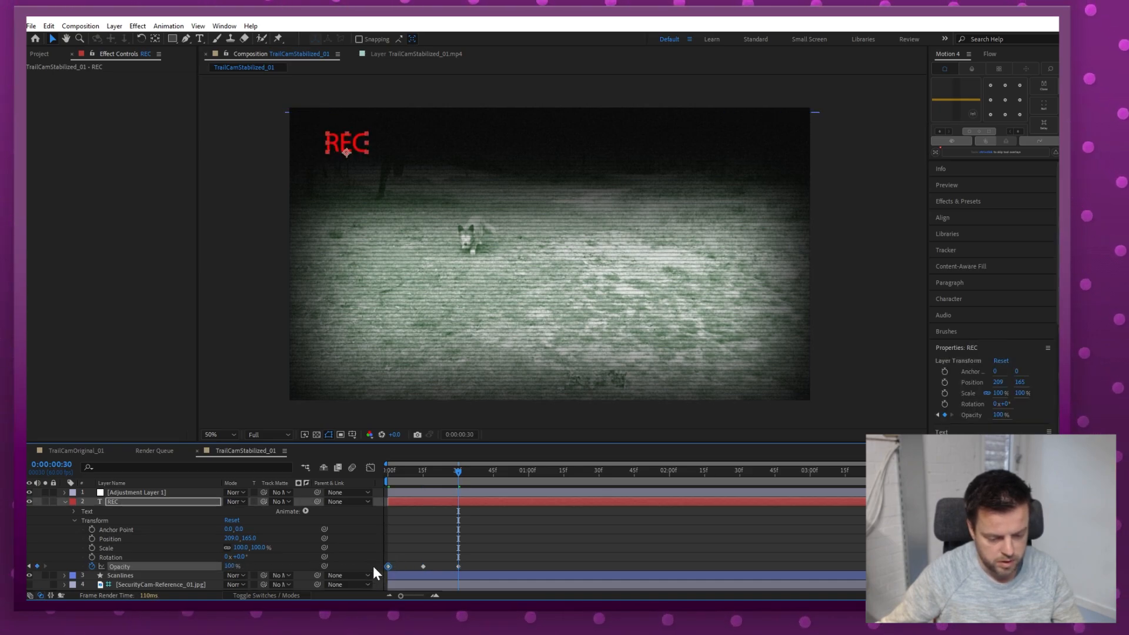
key("ctrl+c")
key("ctrl+v")
key("Home")
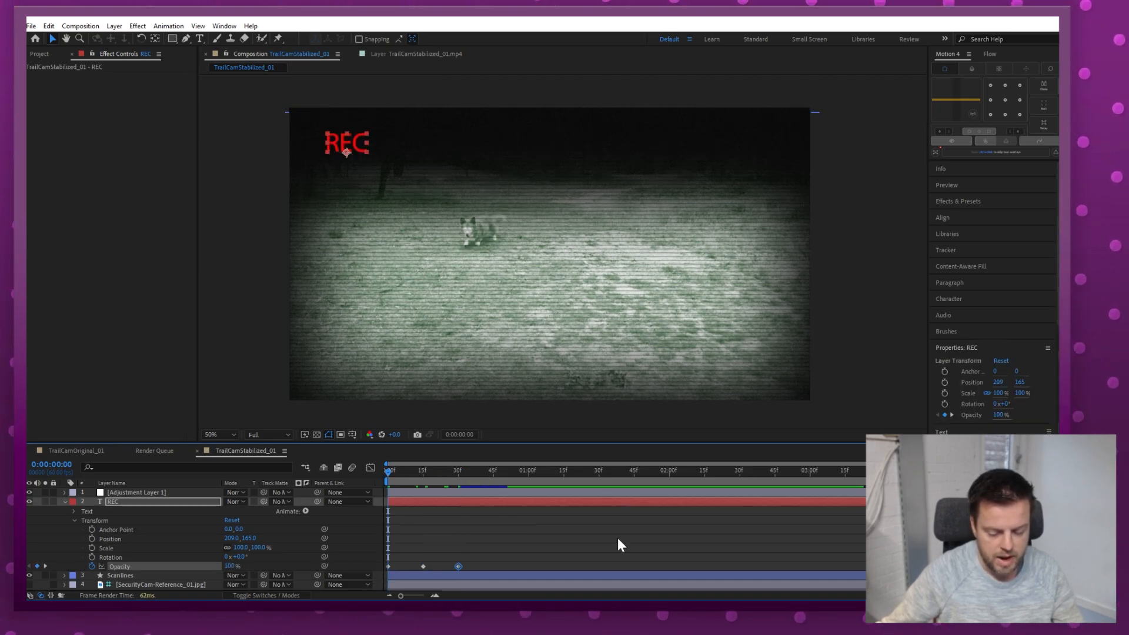
key("space")
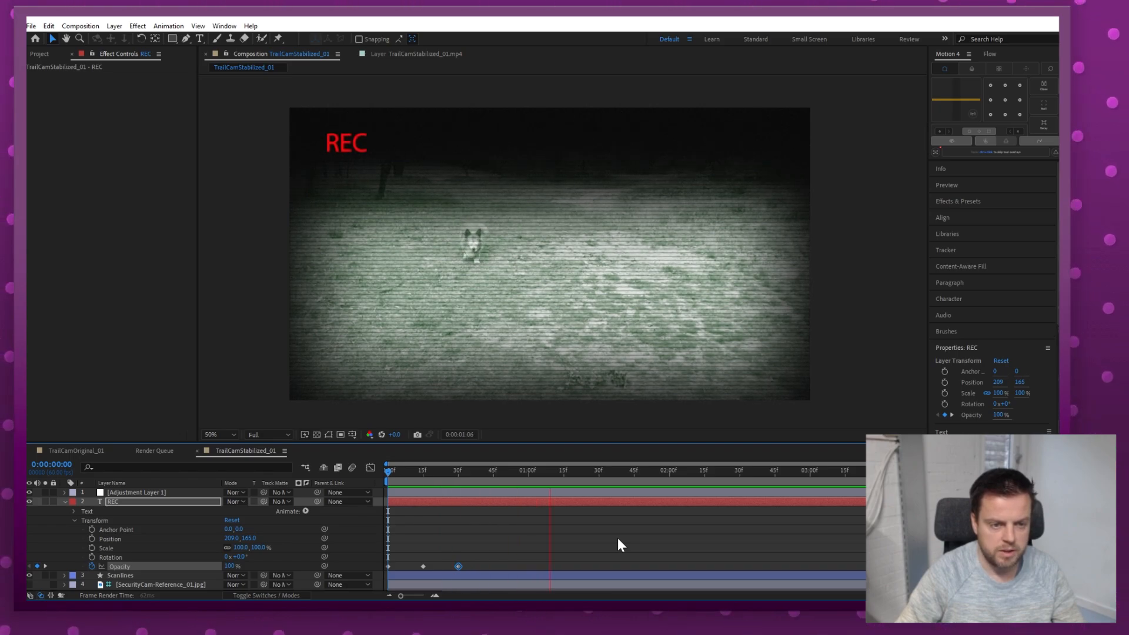
Step: Convert the three REC Opacity keyframes to hold keyframes and scrub the timeline to check the hard on-off blink
left_click(464, 471)
left_click_drag(460, 472, 385, 481)
left_click_drag(484, 554, 386, 573)
right_click(387, 567)
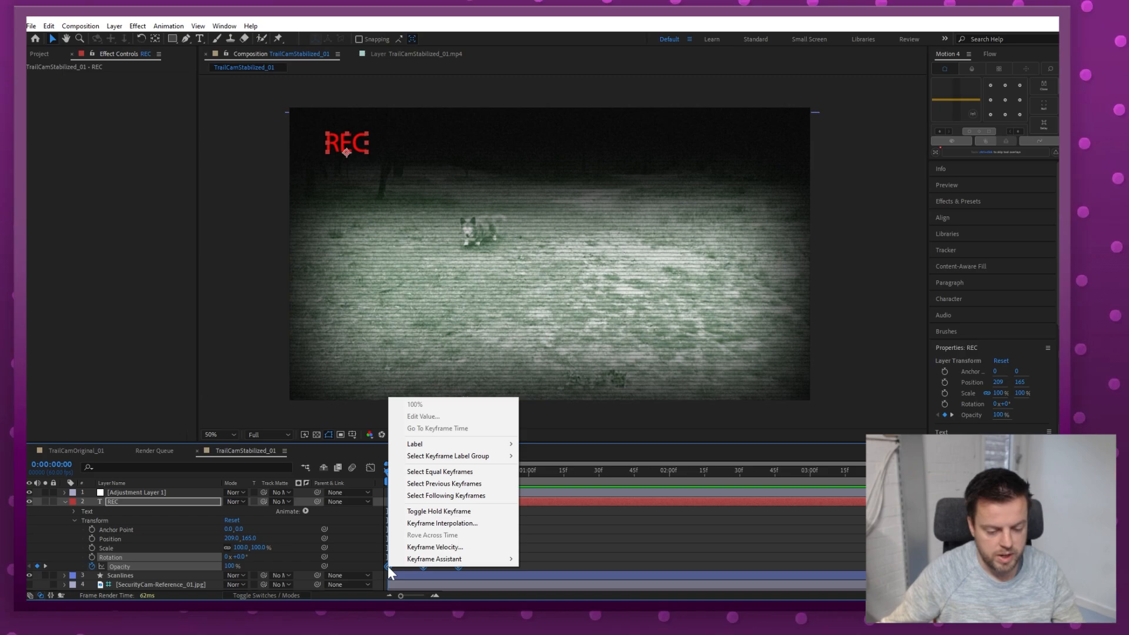
left_click(404, 513)
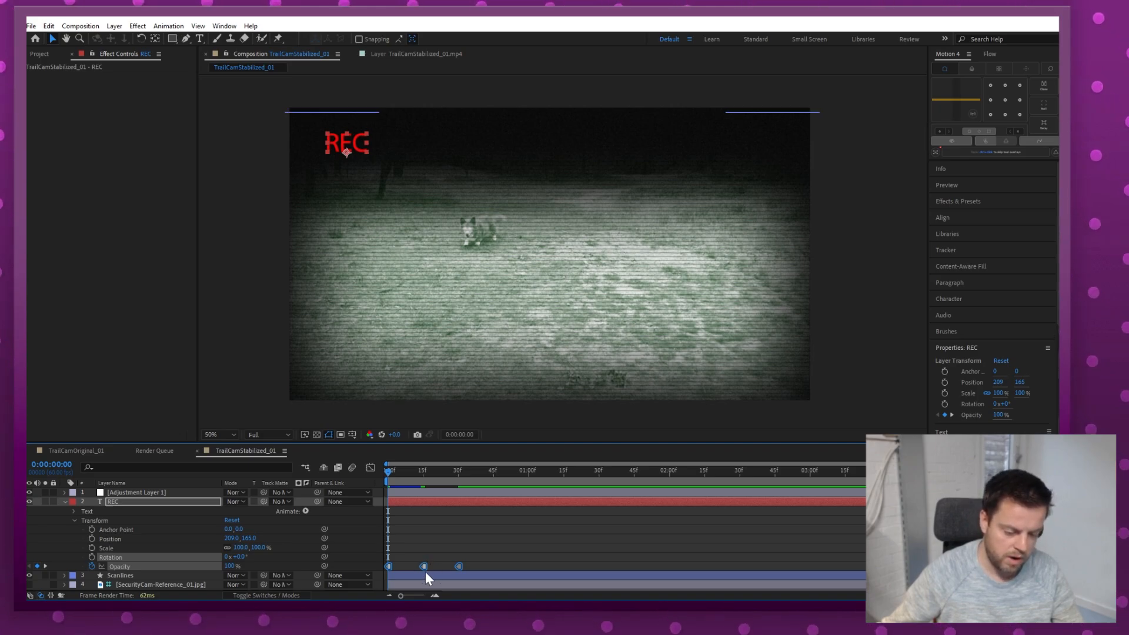
mouse_move(401, 475)
left_mouse_down()
mouse_move(464, 474)
mouse_move(386, 478)
left_mouse_up()
left_click(515, 528)
left_click(489, 475)
mouse_move(488, 475)
left_mouse_down()
mouse_move(461, 476)
mouse_move(504, 479)
left_mouse_up()
Step: Try repeating the blink by pasting copies of the three REC Opacity keyframes at 0:00:00:30, and undo the paste
left_click_drag(486, 478, 459, 478)
left_click_drag(472, 556, 386, 567)
key("ctrl+c")
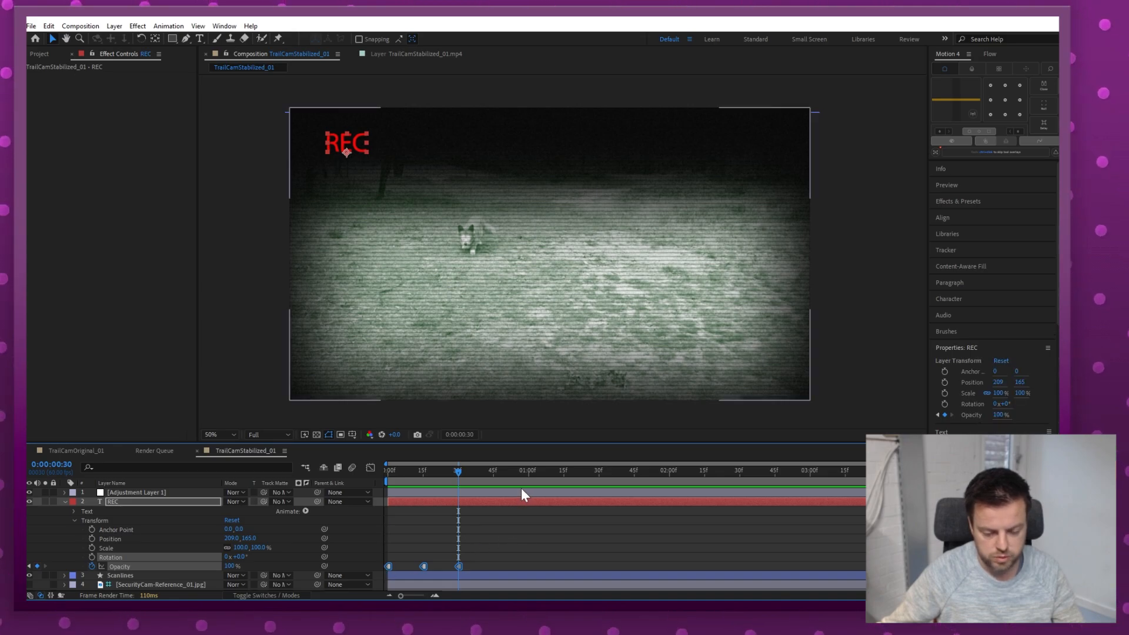
key("ctrl+v")
left_click(531, 473)
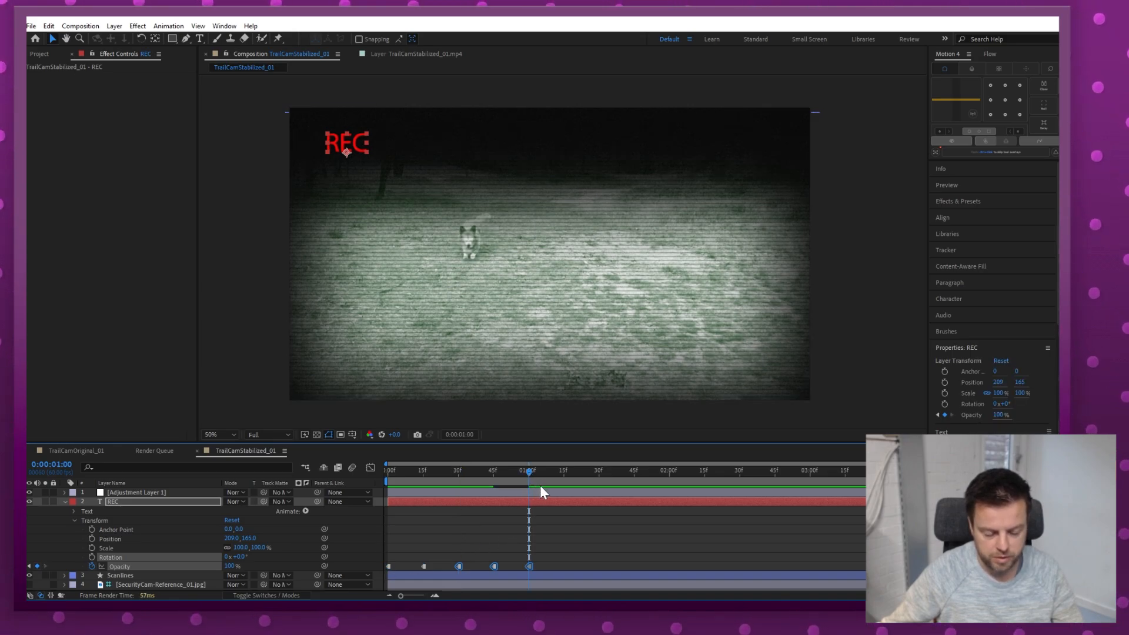
key("ctrl+z")
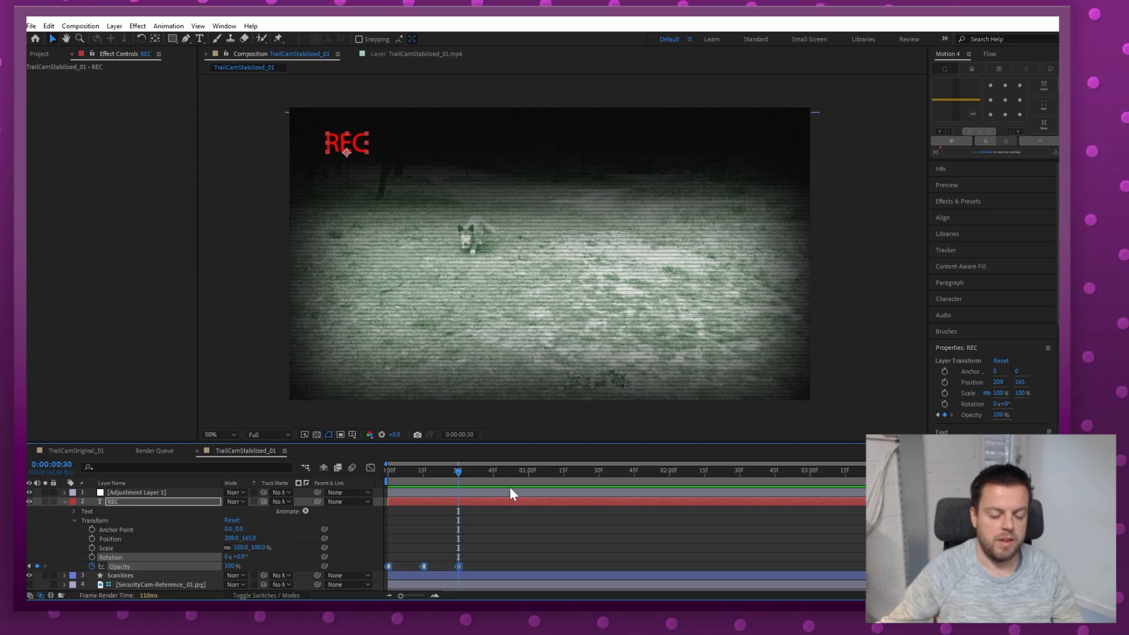
left_click(483, 533)
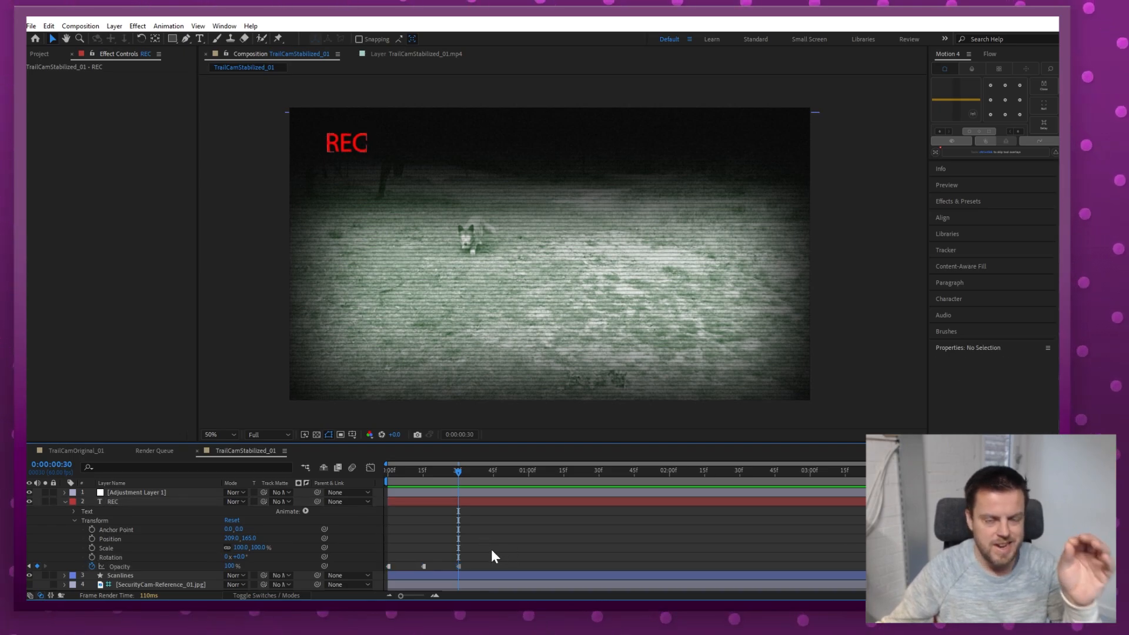
Step: Replace the default expression on the REC layer's Opacity with loopOut() and preview the looping blink from the start
scroll(492, 549, "down", 2)
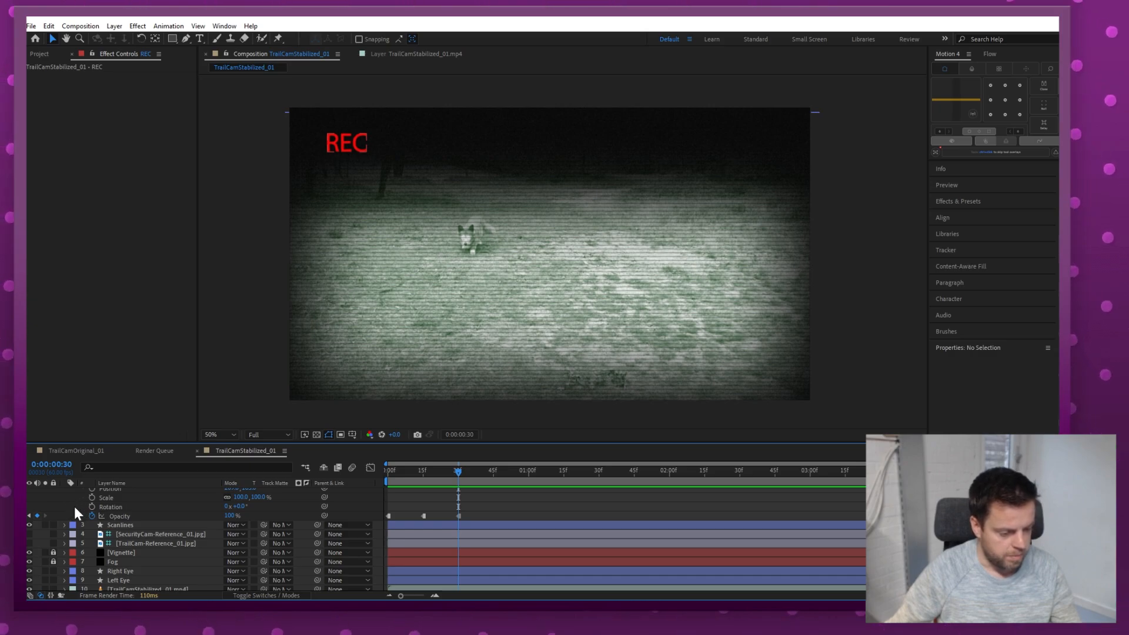
left_click(92, 516, "alt")
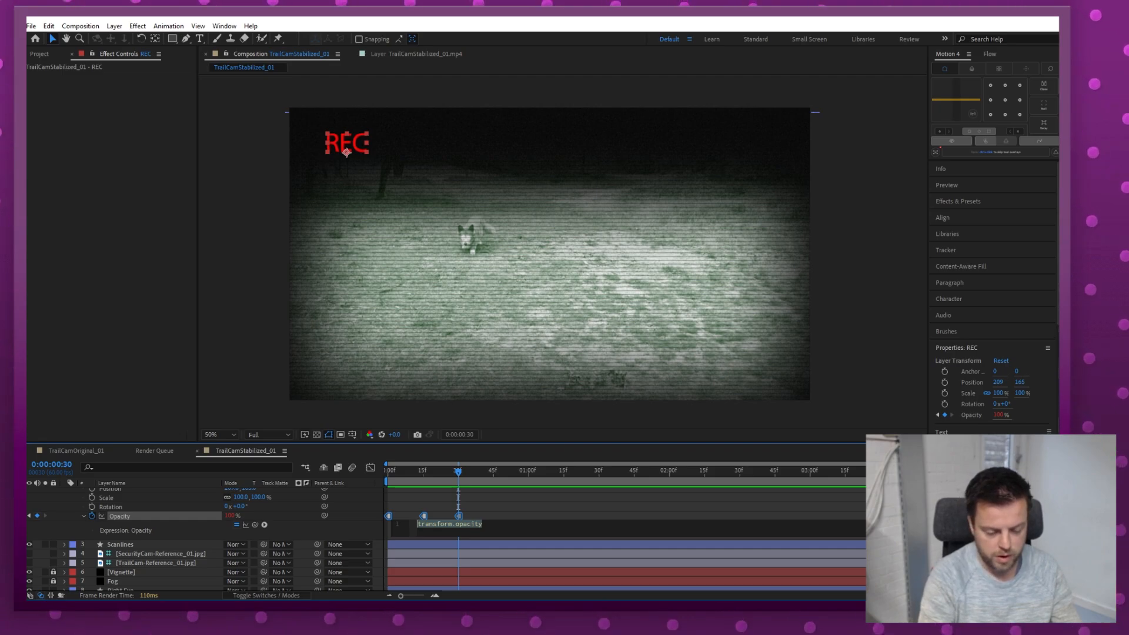
key("BackSpace")
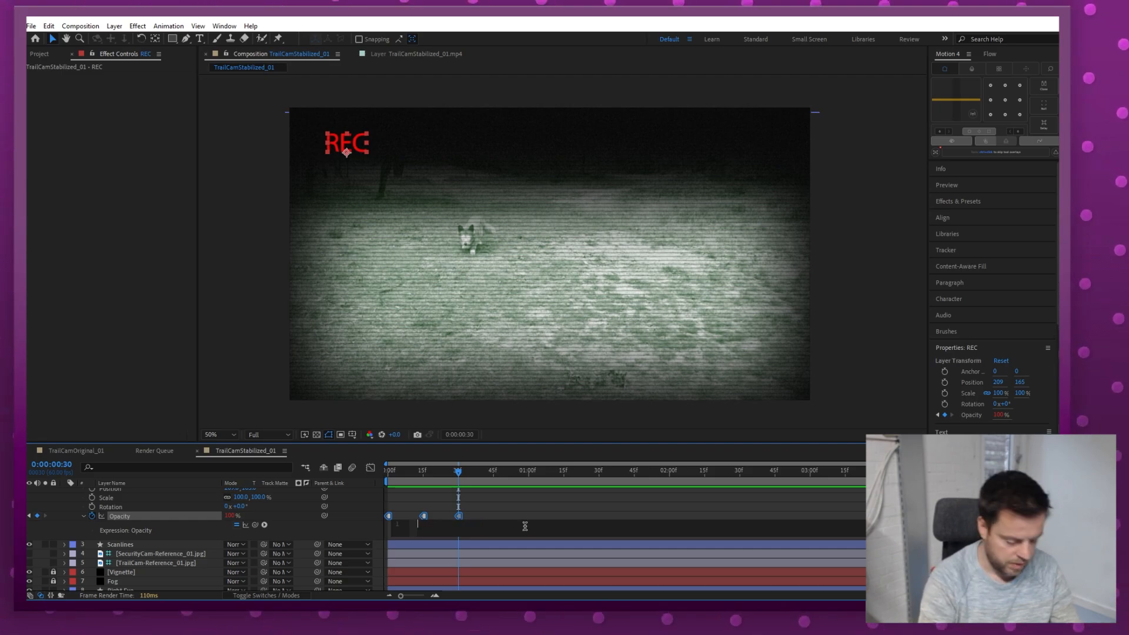
type("loop")
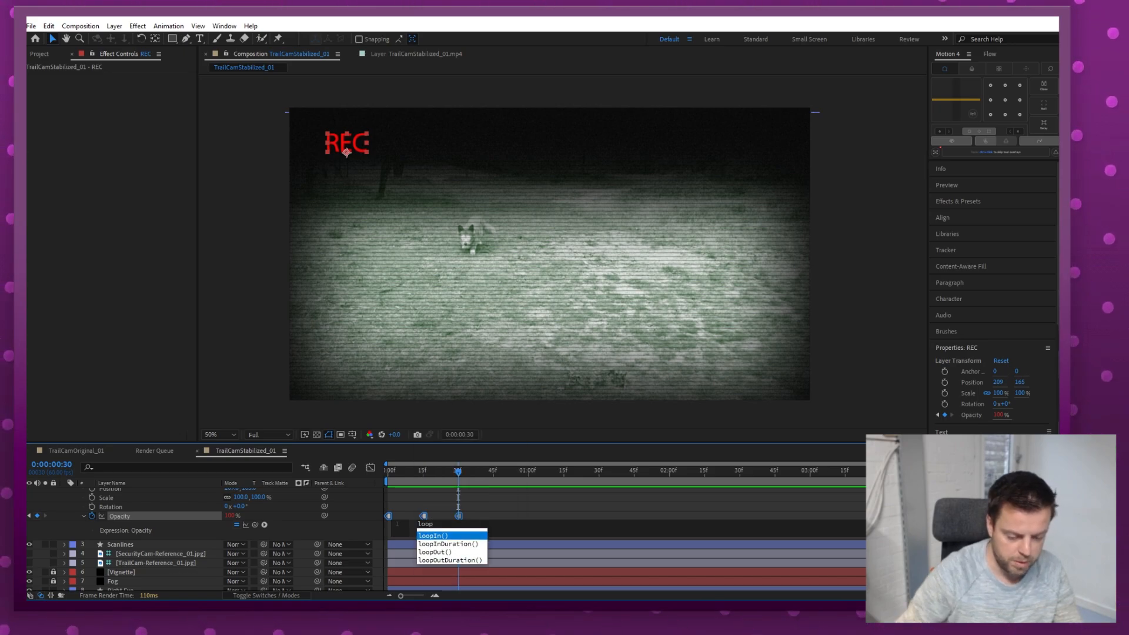
left_click(453, 553)
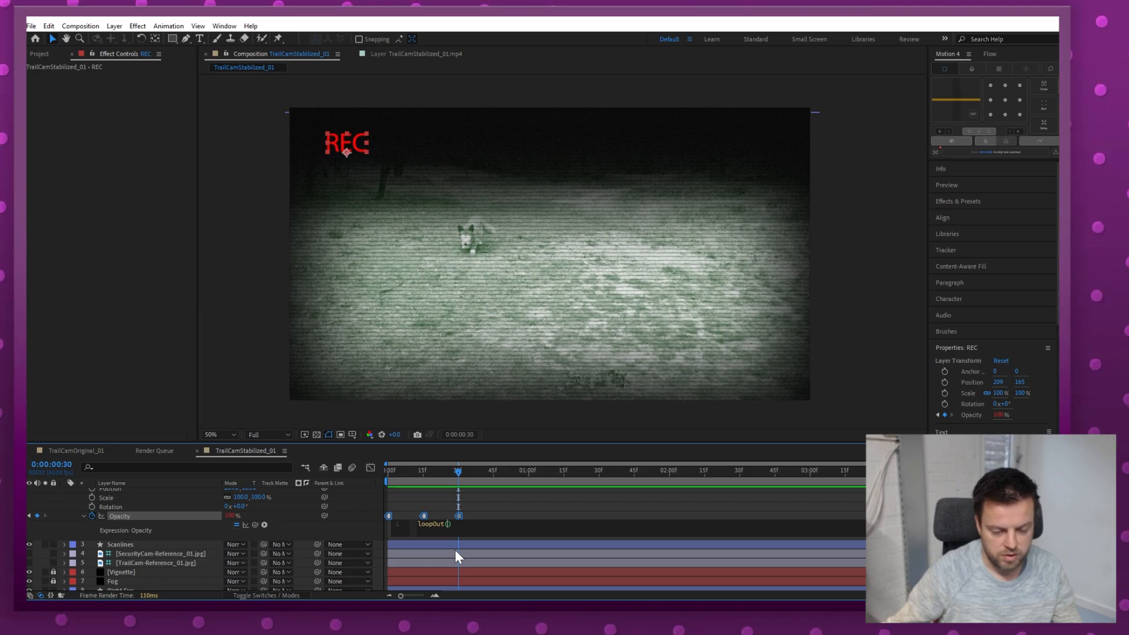
left_click(83, 516)
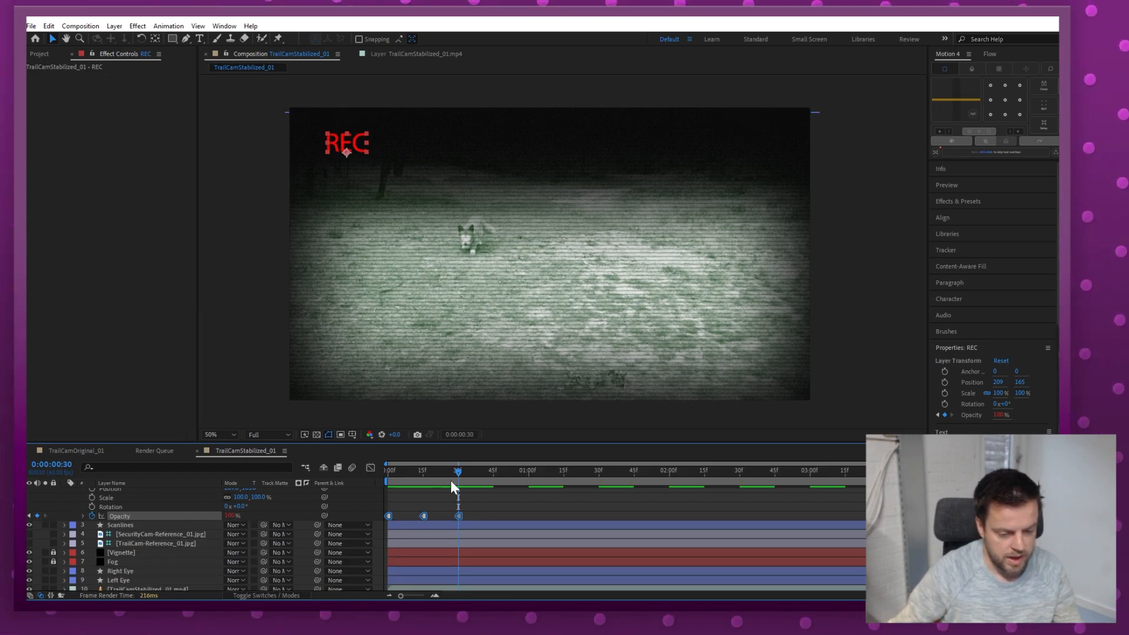
left_click_drag(452, 472, 704, 486)
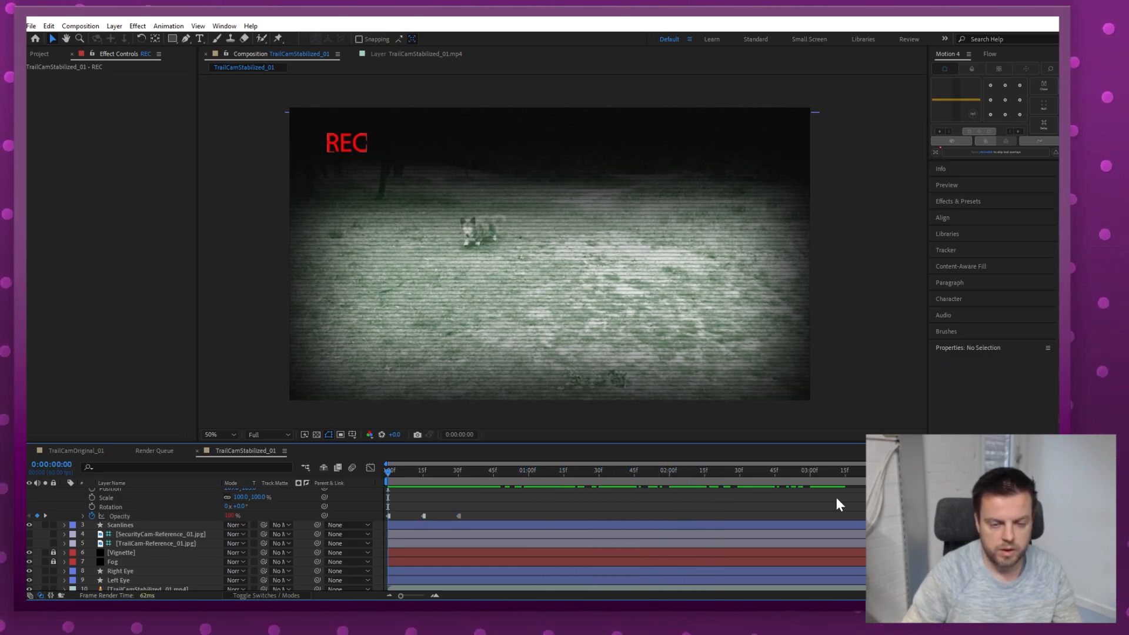
key("space")
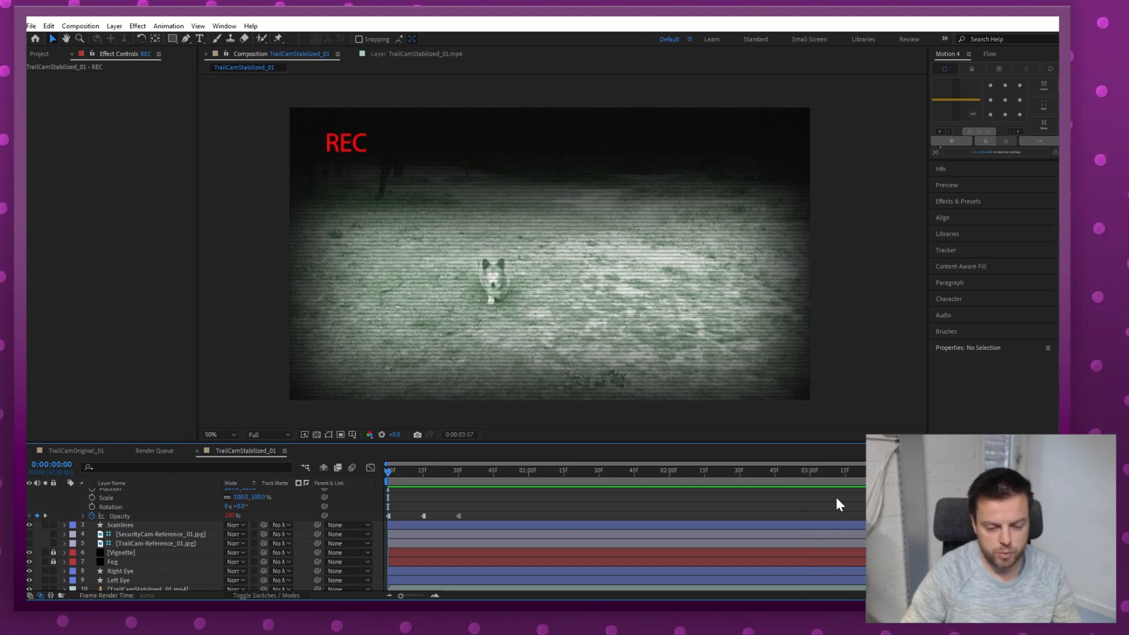
key("space")
Step: Slow the blink by moving the last REC Opacity keyframe to about 0:00:01:15 and the middle one to about 0:00:00:38
left_click(459, 515)
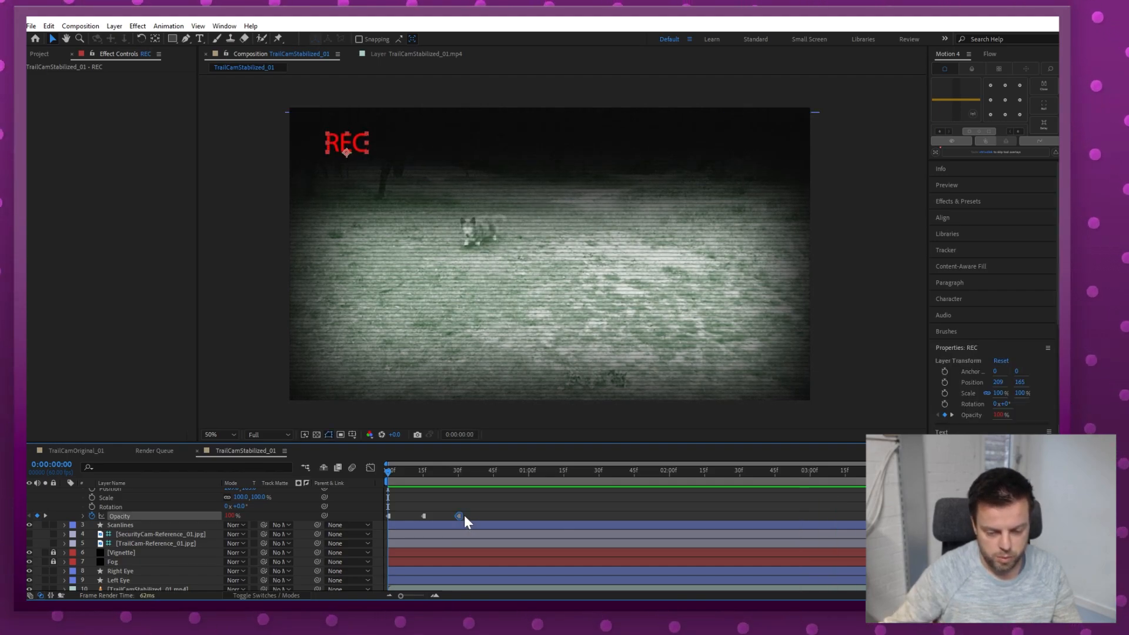
left_click_drag(464, 515, 565, 515)
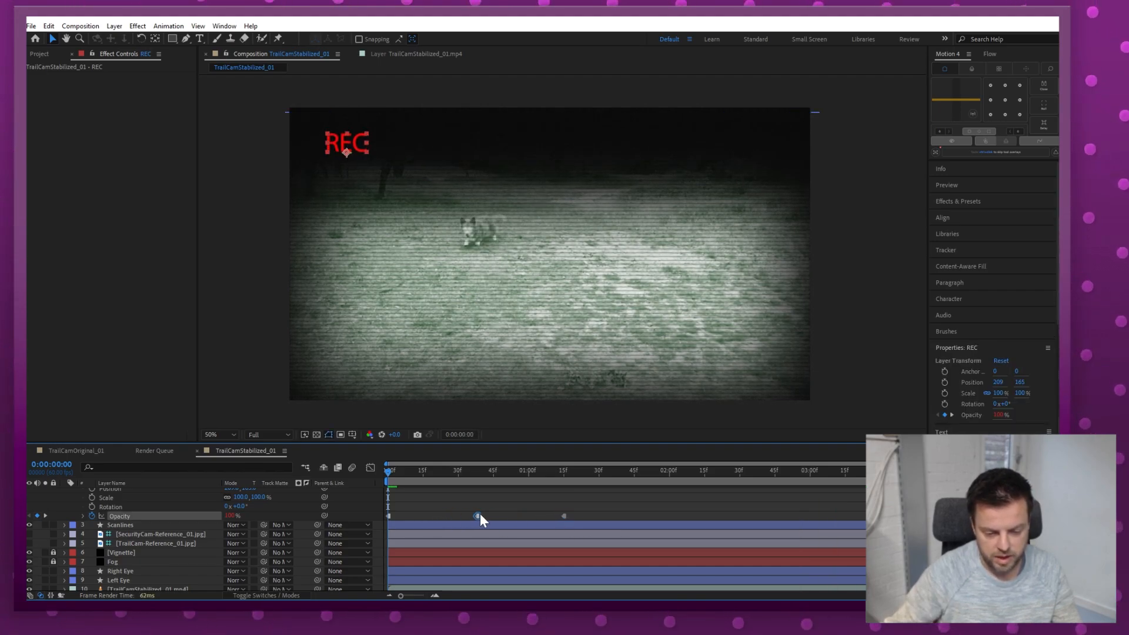
left_click_drag(480, 515, 477, 515)
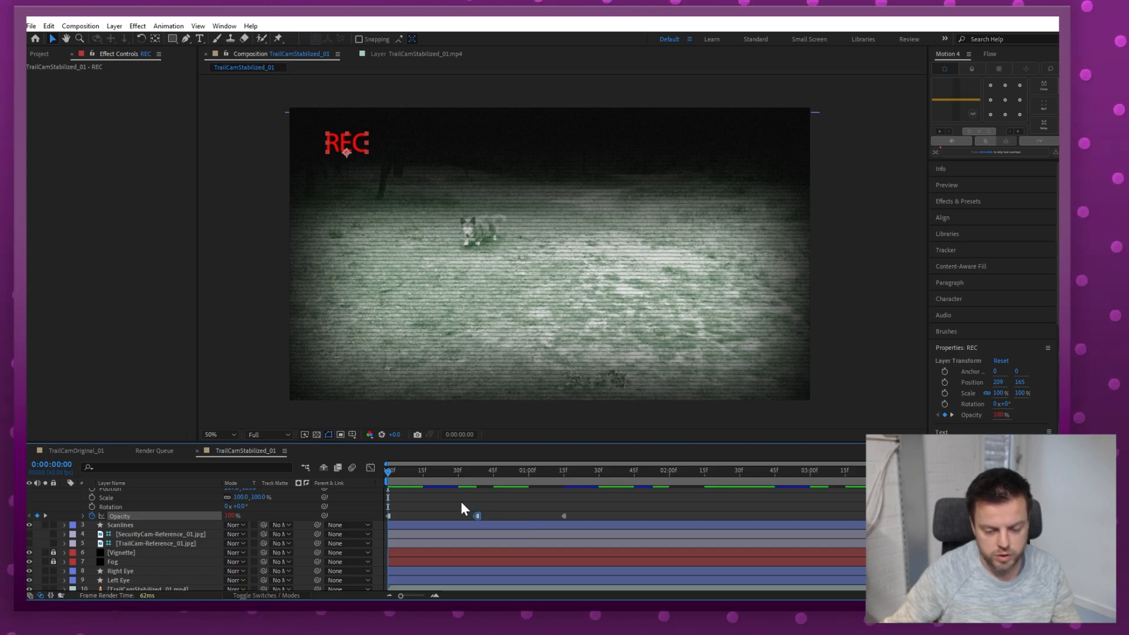
left_click(82, 516)
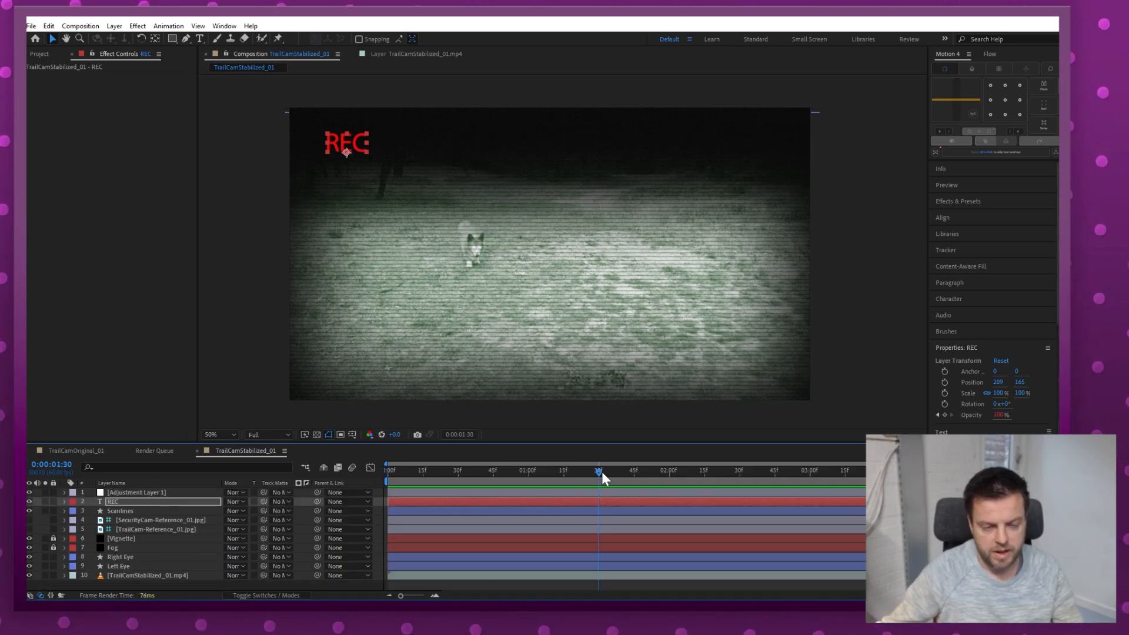
Step: Add Opacity keyframes at 100% to both the Right Eye and Left Eye layers at 0:00:03:12
left_click_drag(599, 472, 839, 500)
left_click(114, 556)
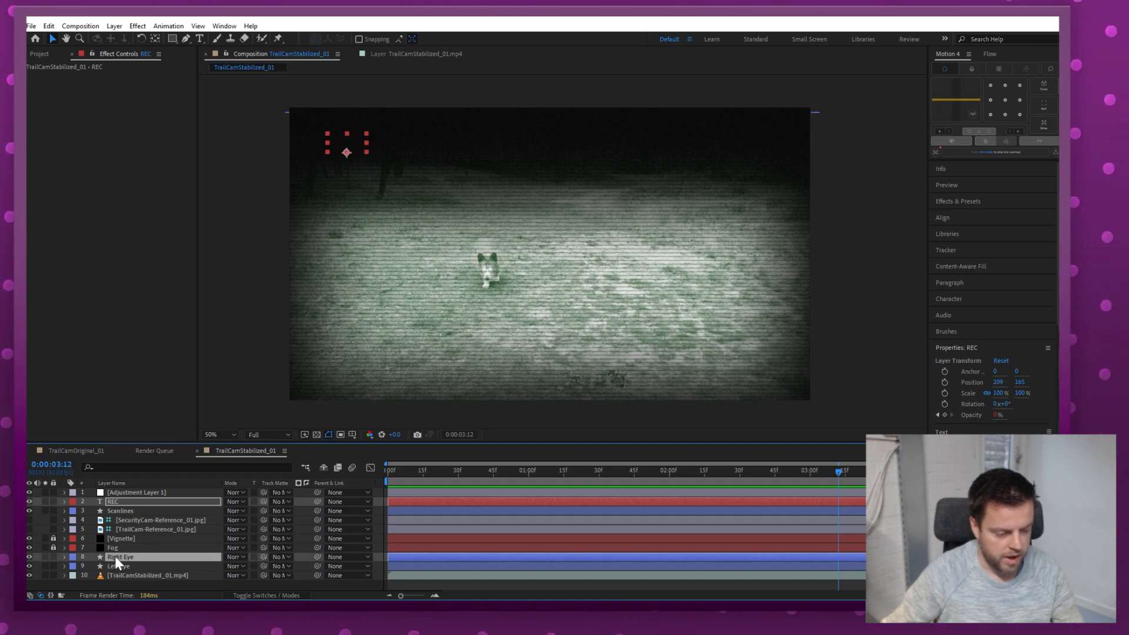
left_click(124, 565, "shift")
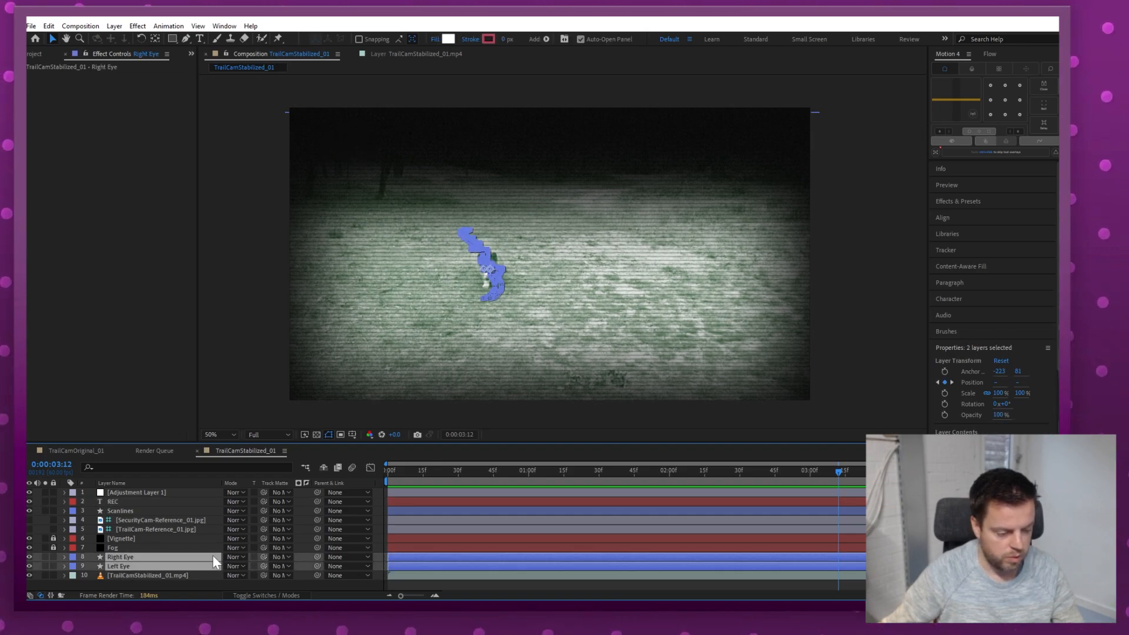
left_click(65, 557)
left_click(74, 522)
scroll(150, 567, "up", 1)
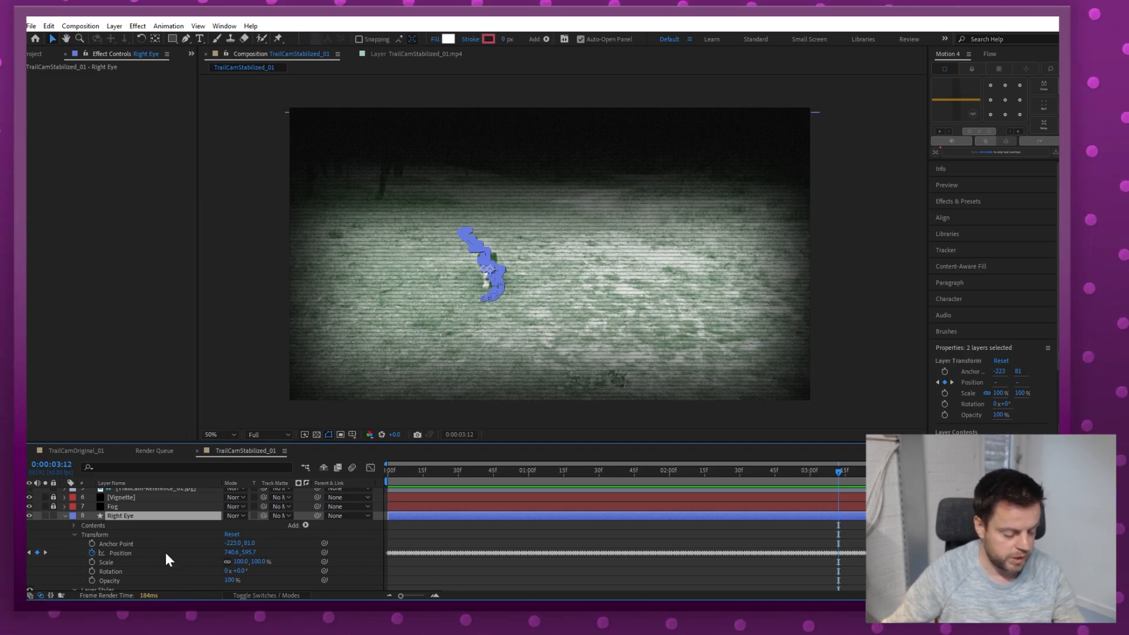
key("t")
left_click(92, 557)
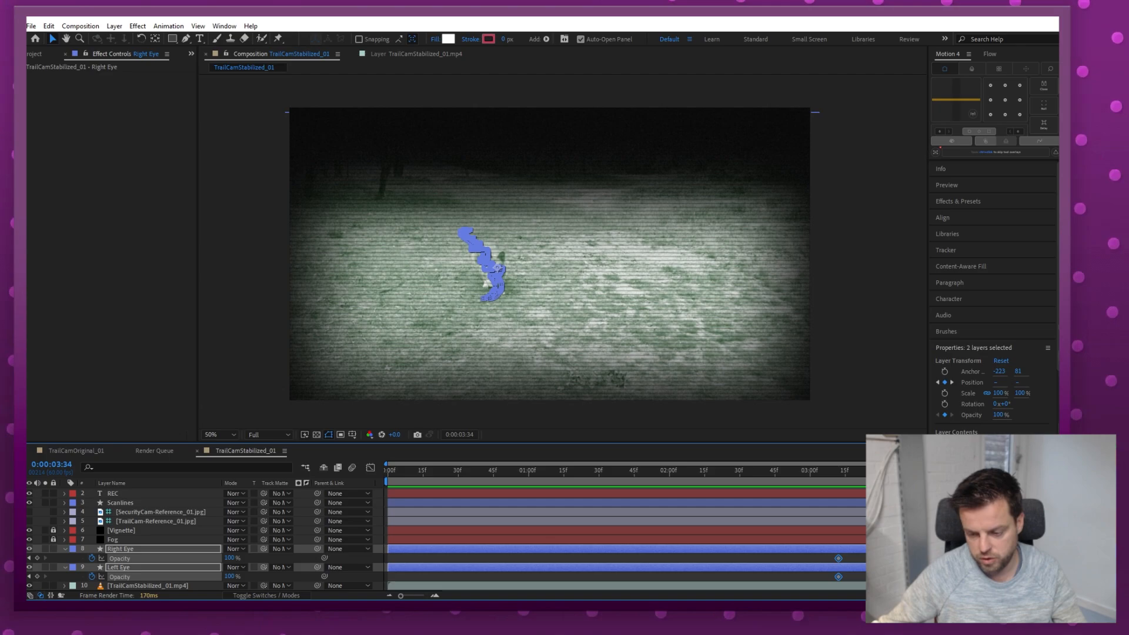
Step: Add 100% Opacity keyframes to the Right Eye and Left Eye layers at 0:00:03:28
left_click(888, 559)
mouse_move(887, 472)
left_mouse_down()
mouse_move(838, 473)
mouse_move(865, 473)
left_mouse_up()
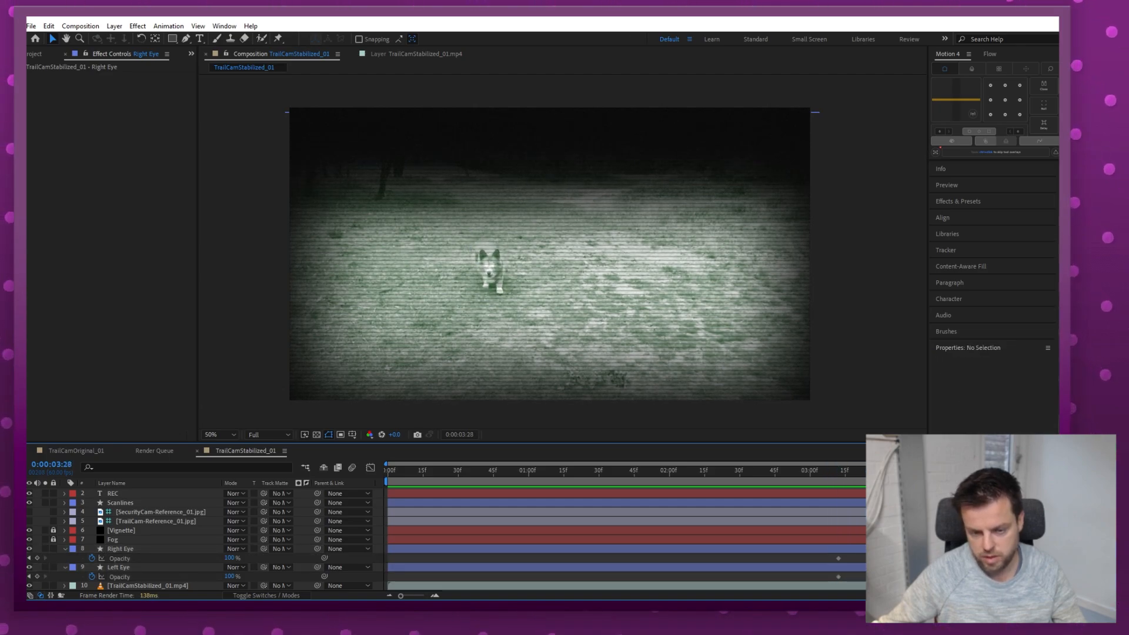
left_click(37, 557)
left_click(37, 577)
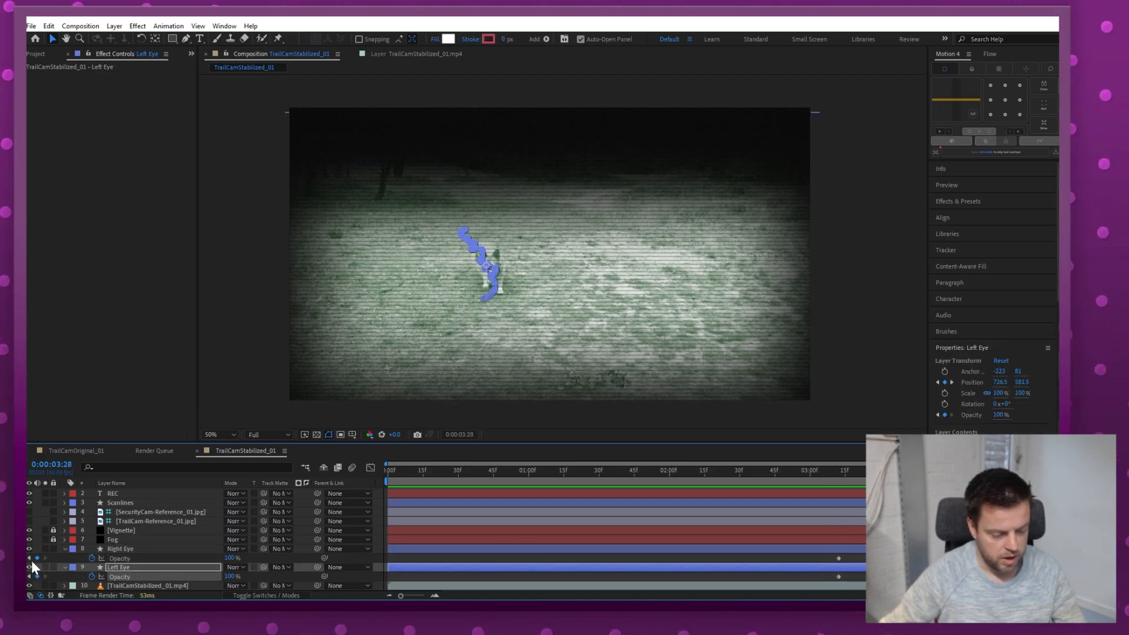
Step: Set the Opacity keyframes of the Right Eye and Left Eye layers at 0:00:03:12 to 0%
left_click(29, 558)
double_click(839, 558)
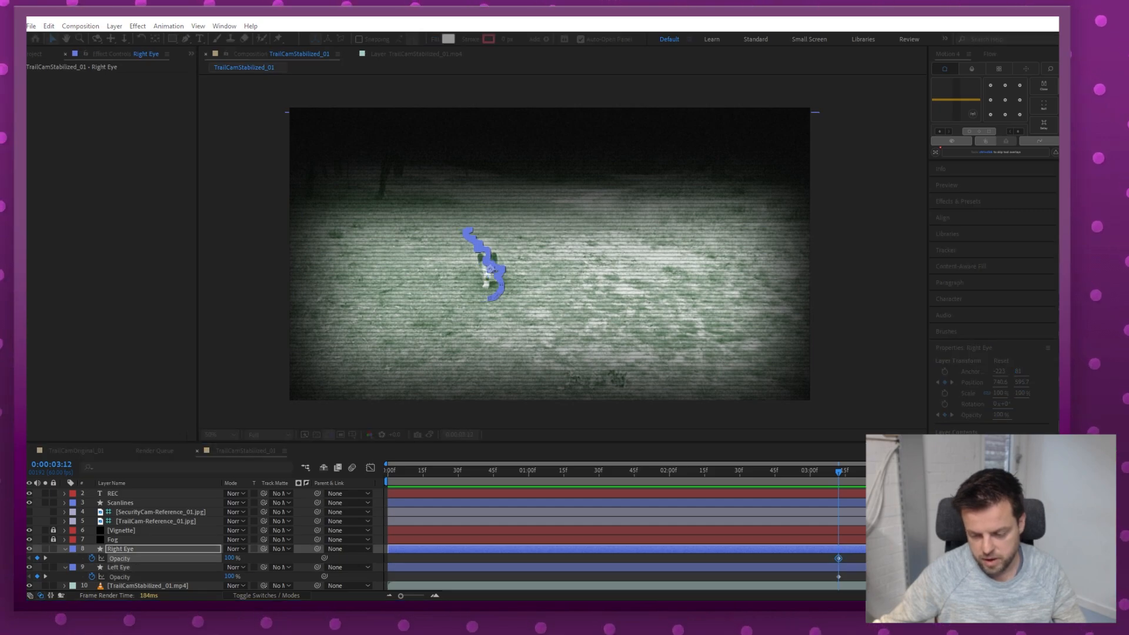
type("0")
key("Return")
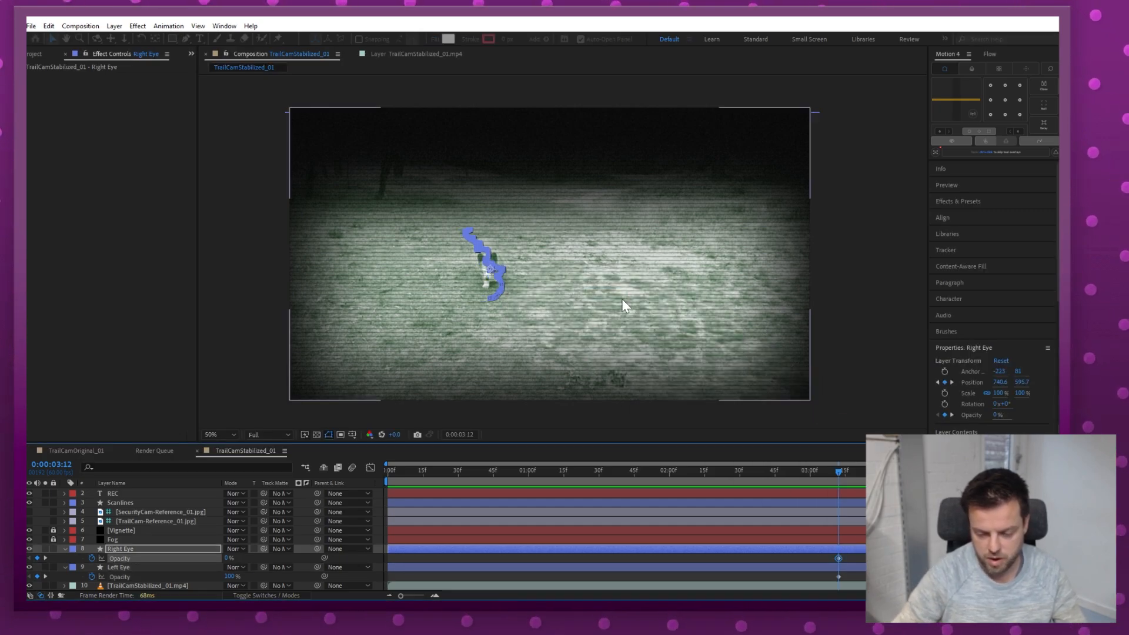
left_click(147, 568)
left_click(231, 578)
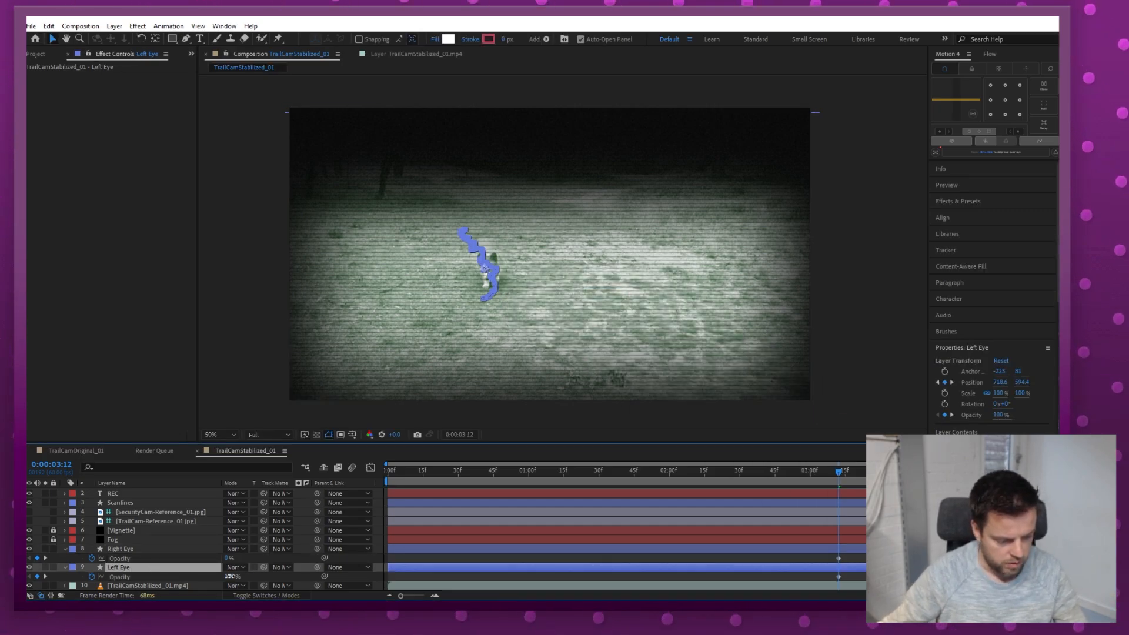
type("0")
key("Return")
left_click(821, 558)
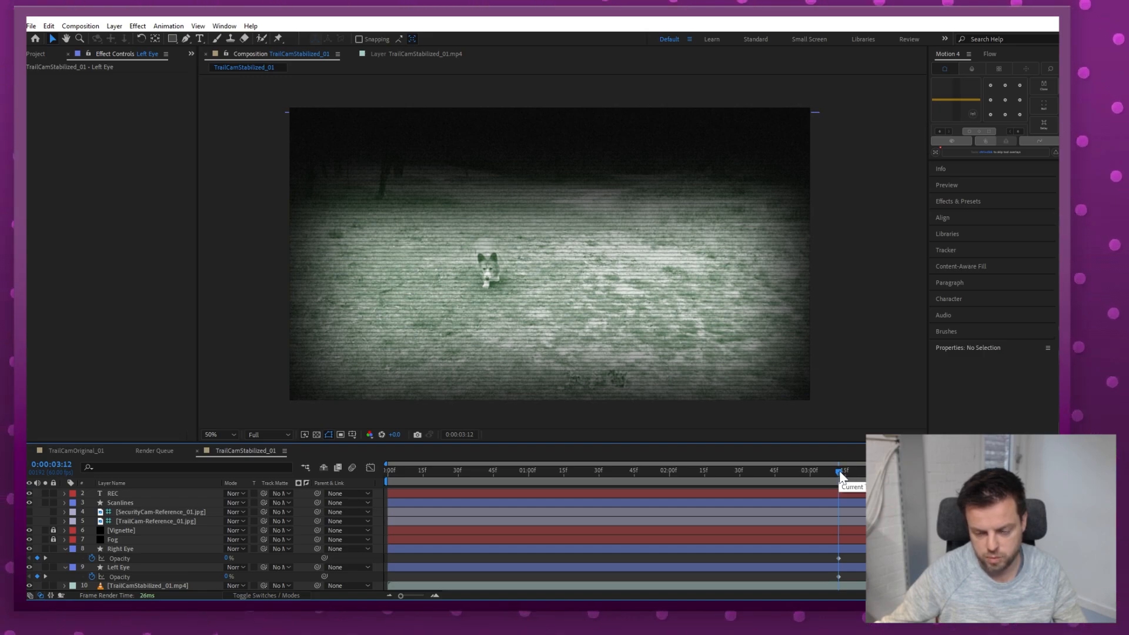
Step: Delay the 0% Opacity keyframes of both eye layers to about 0:00:03:16 and preview the eyes' fade-in from about 0:00:02:28
left_click_drag(838, 470, 768, 470)
key("space")
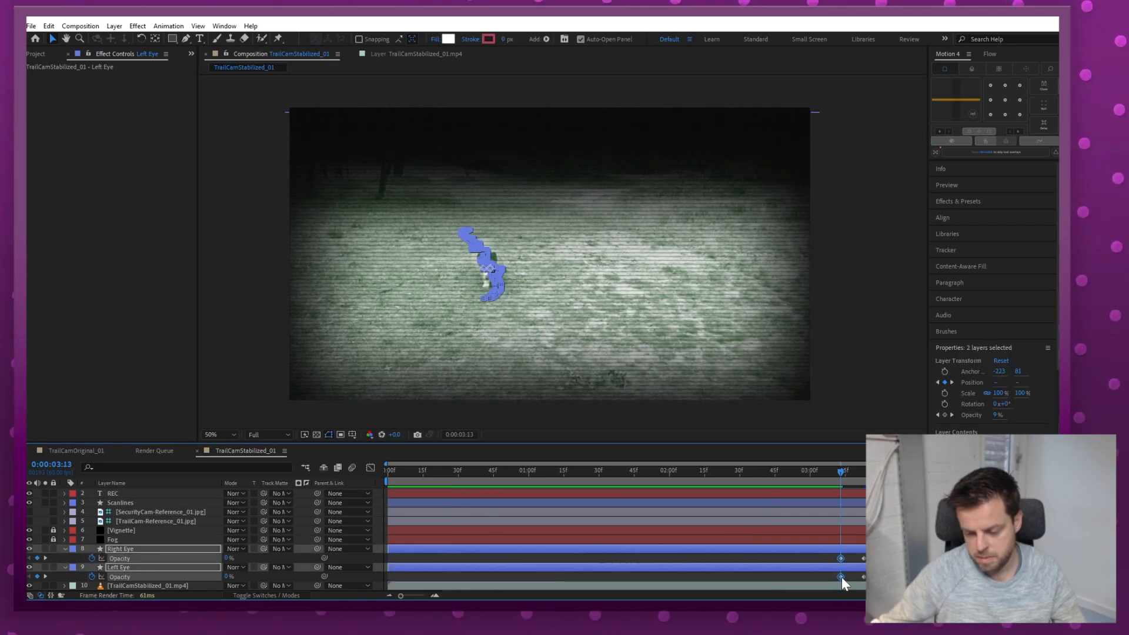
left_click_drag(842, 577, 848, 577)
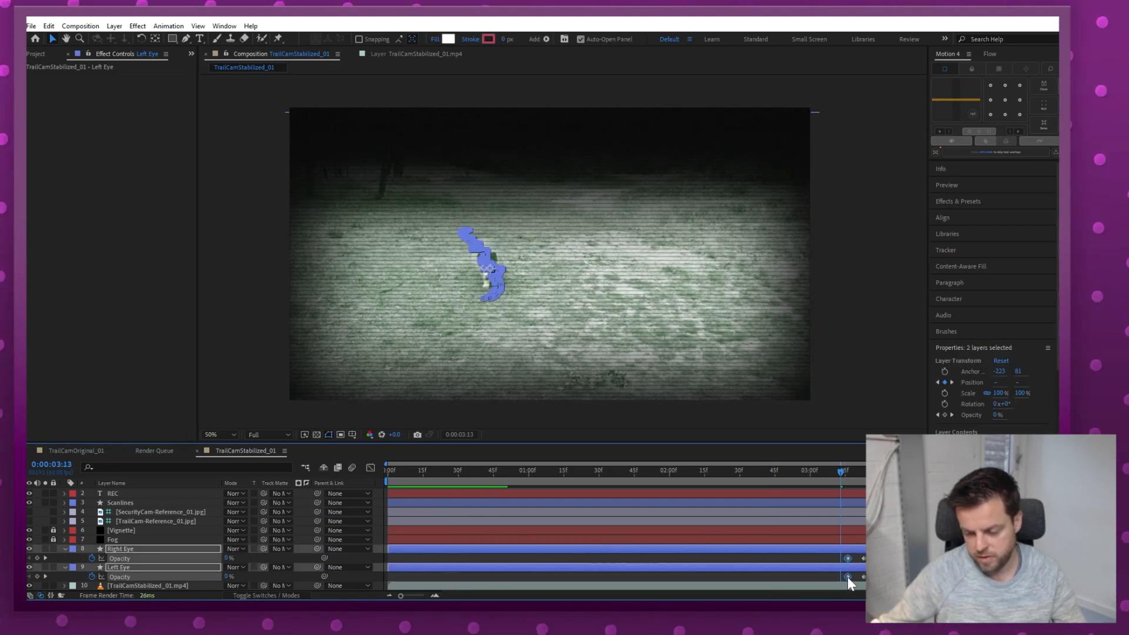
left_click(834, 560)
left_click_drag(841, 473, 735, 479)
key("space")
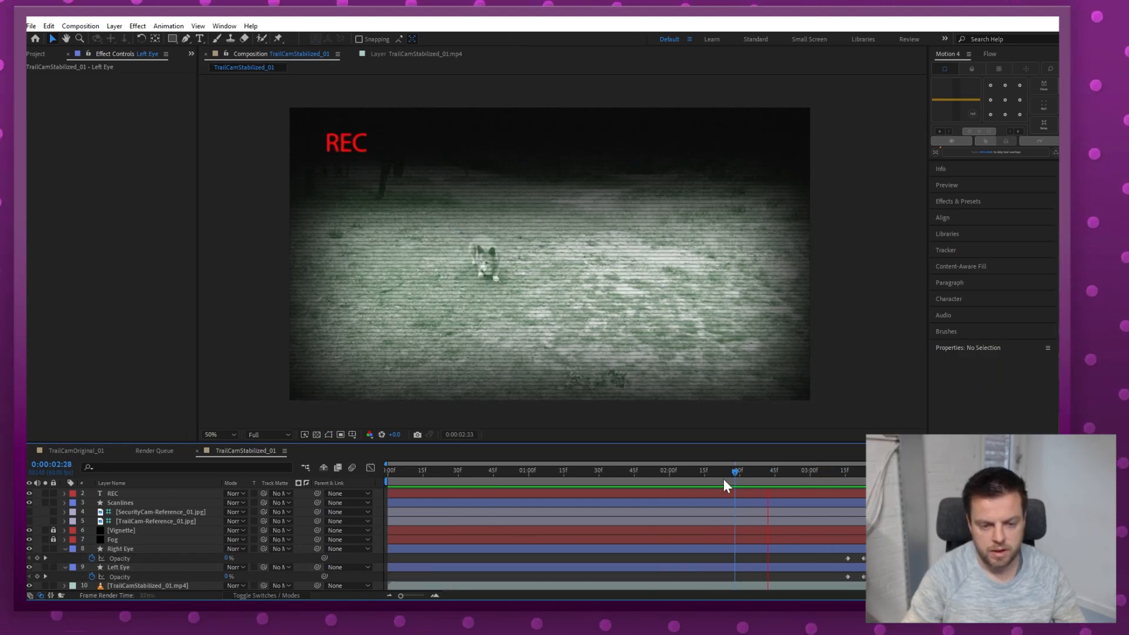